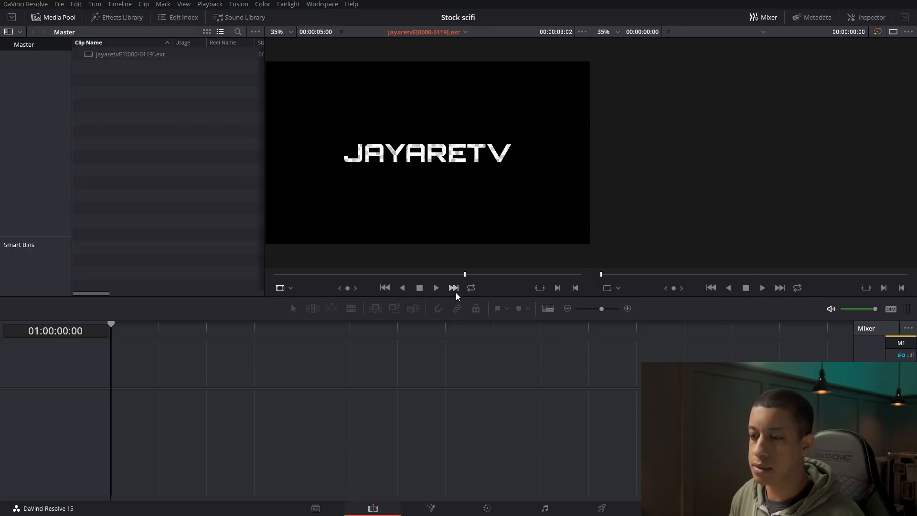
- Create a 24 fps, five-second Fusion composition called Fusion Composition 1 from the Fusion page
left_click(432, 501)
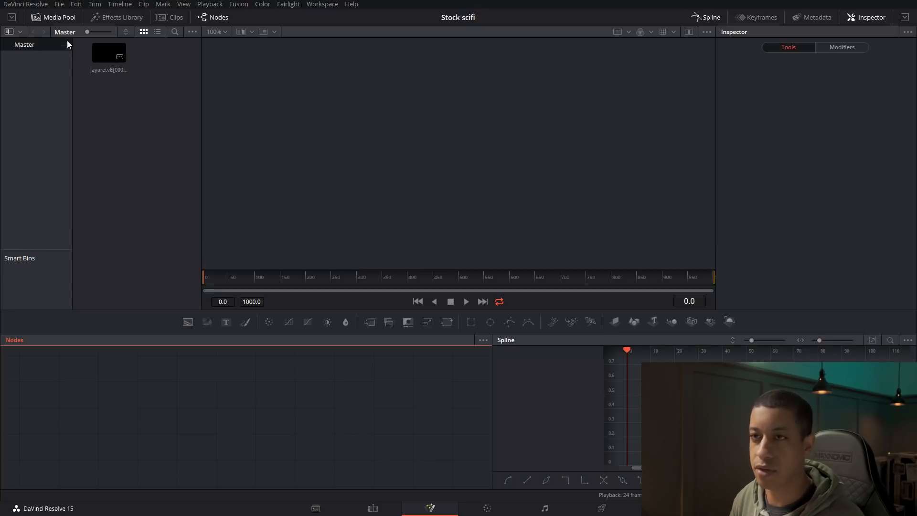
right_click(137, 128)
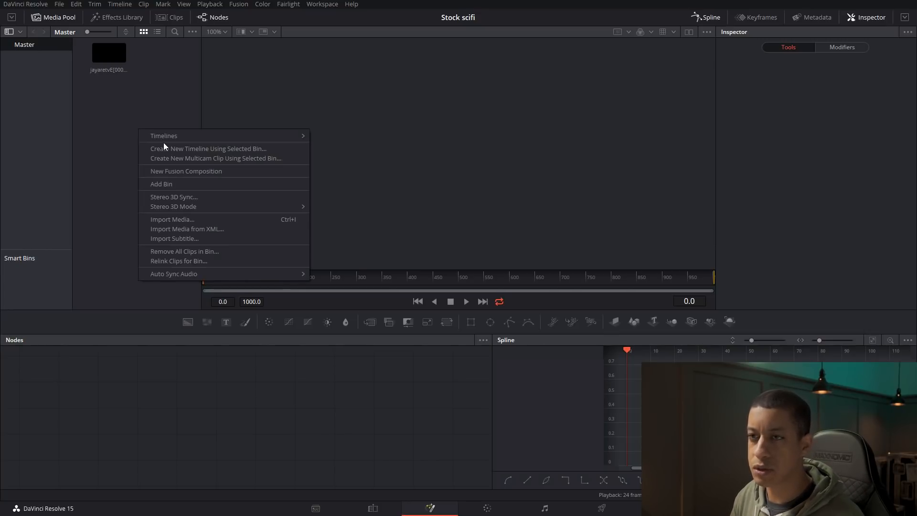
left_click(188, 171)
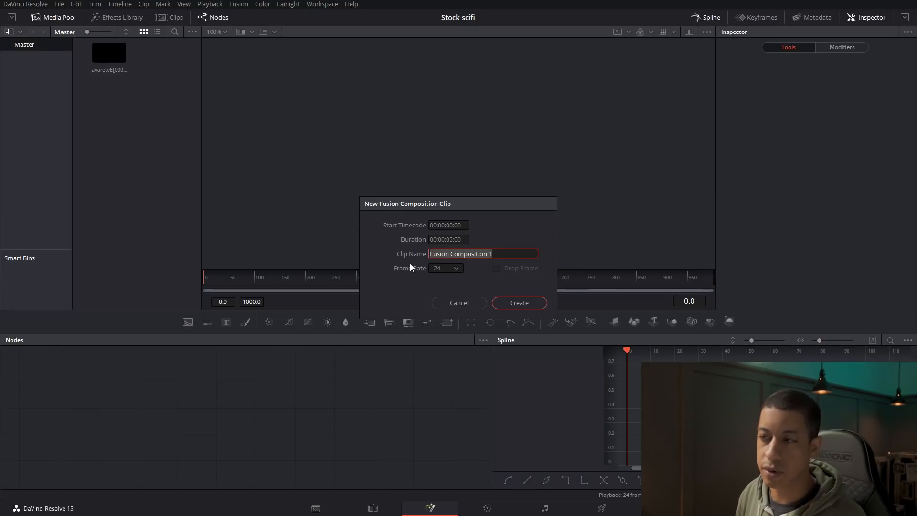
key("Return")
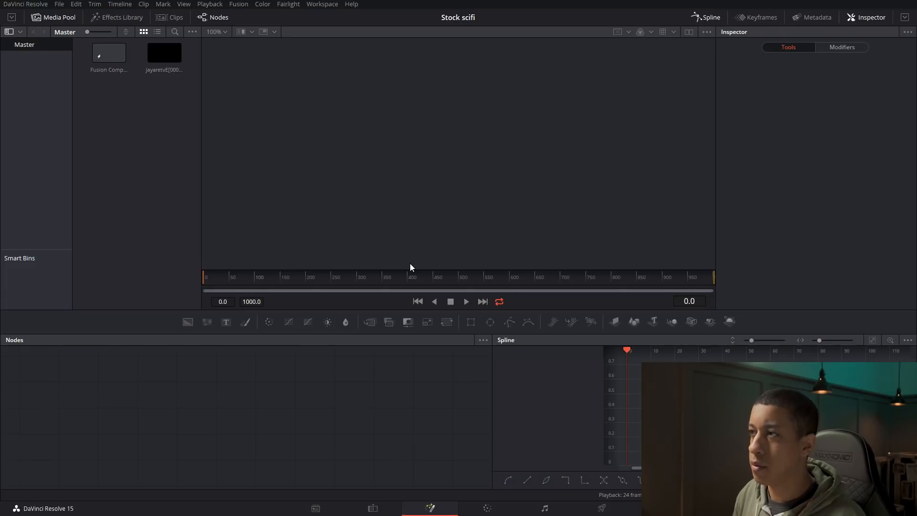
- Open the new Fusion composition, hide the Spline editor and Media Pool, and move MediaOut1 to the far end of the node graph
left_click(711, 18)
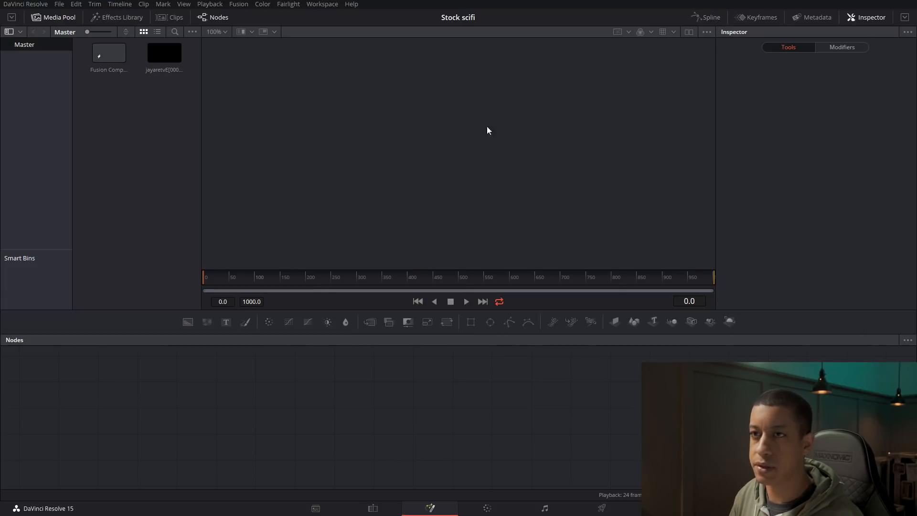
double_click(103, 57)
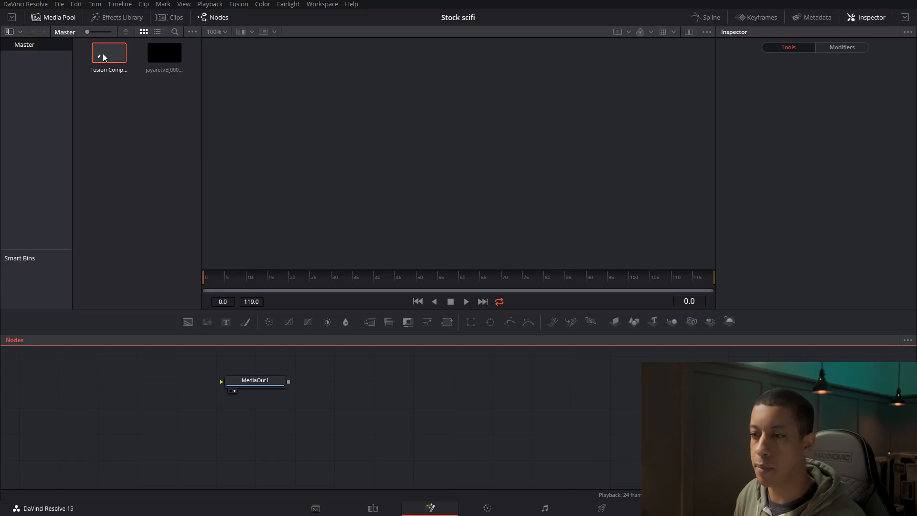
left_click_drag(239, 382, 336, 385)
left_click_drag(407, 387, 860, 371)
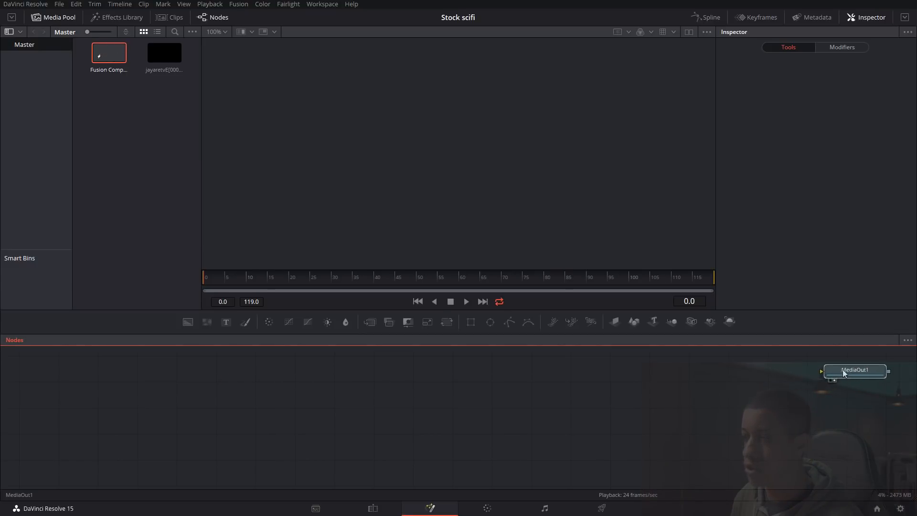
left_click(53, 19)
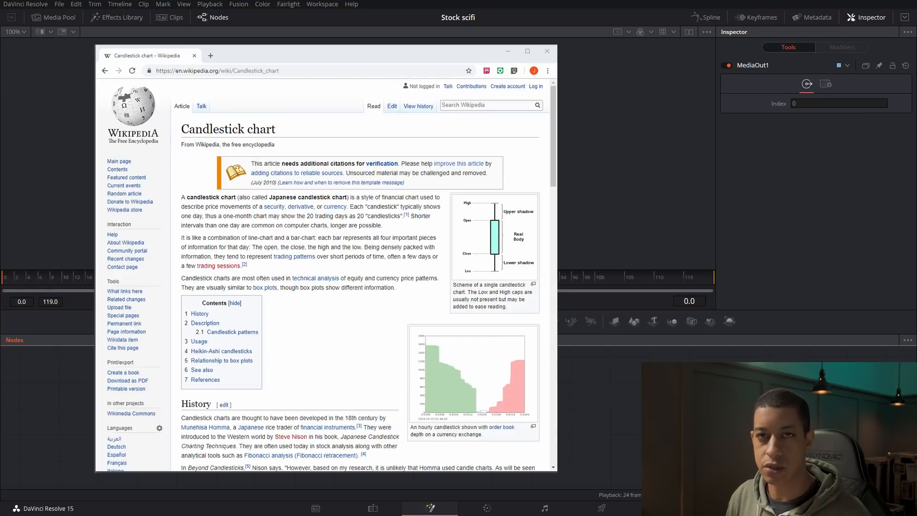
- Add a Background node masked by a Rectangle node and show the background in a single viewer
left_click(188, 322)
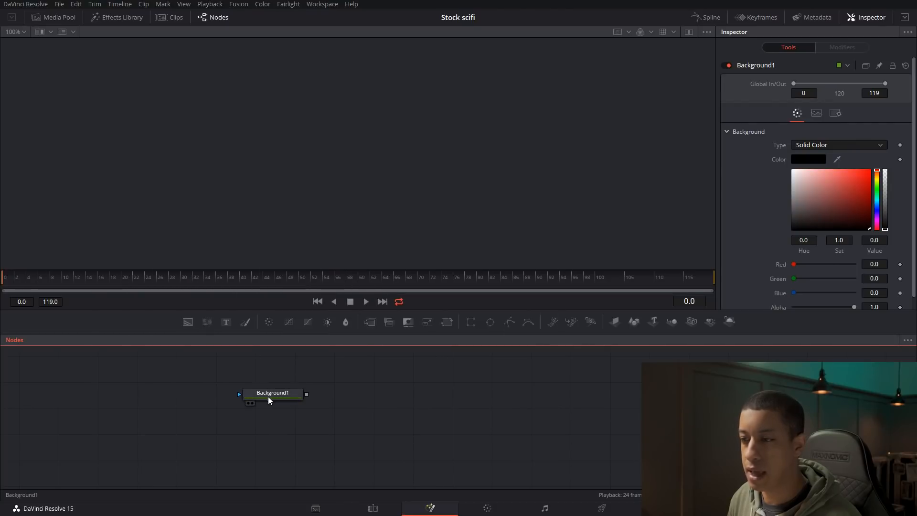
left_click_drag(268, 397, 300, 393)
left_click_drag(470, 322, 218, 389)
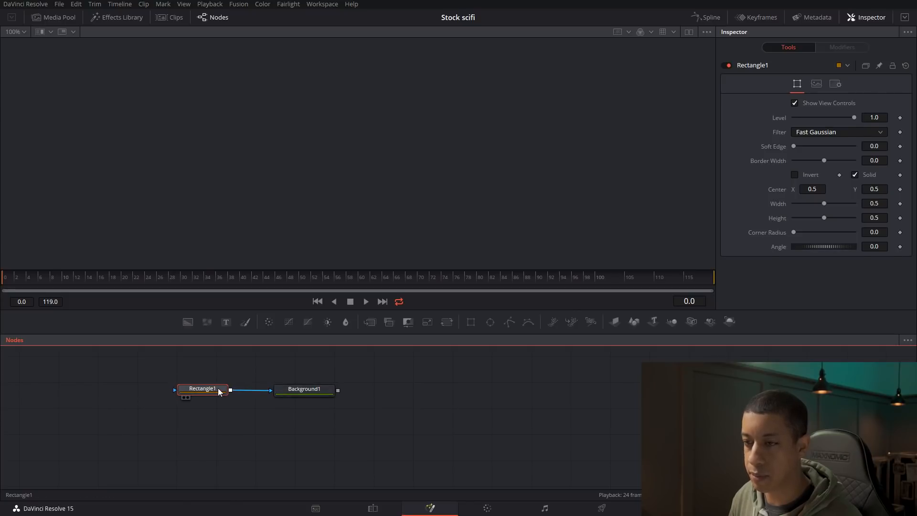
left_click(303, 391)
key("1")
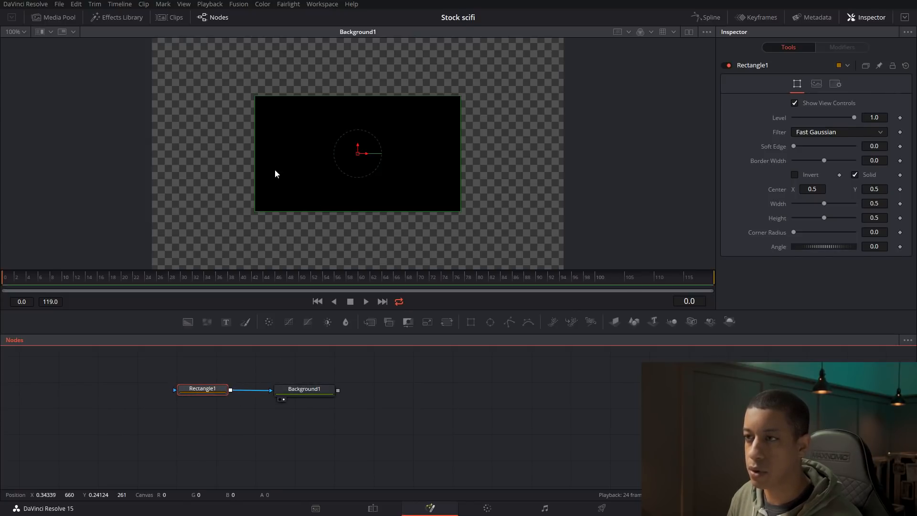
left_click(687, 32)
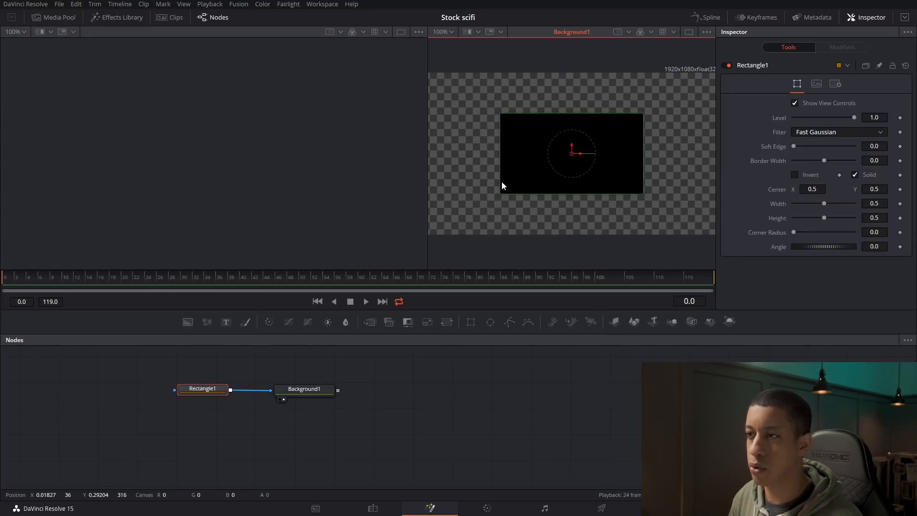
left_click(688, 32)
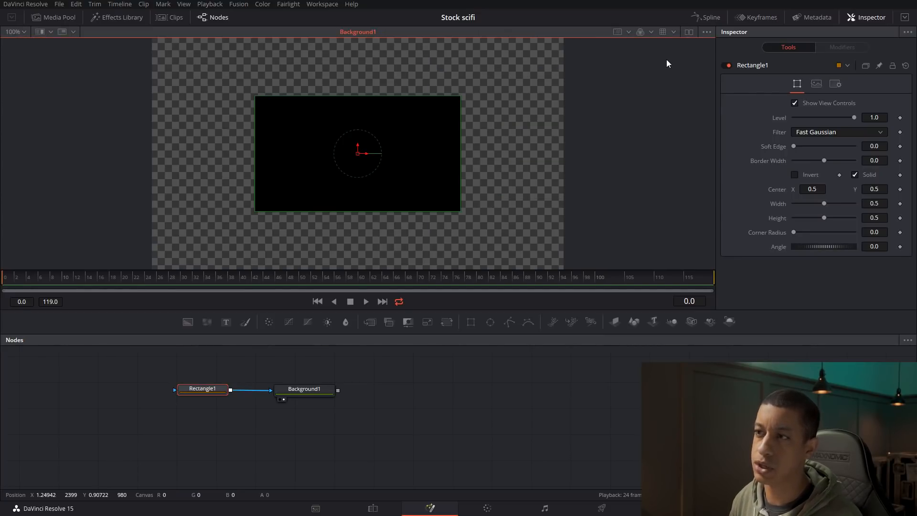
- Narrow the Rectangle1 mask to a thin vertical line with a width of 0.003
left_click(200, 391)
left_click_drag(824, 203, 792, 204)
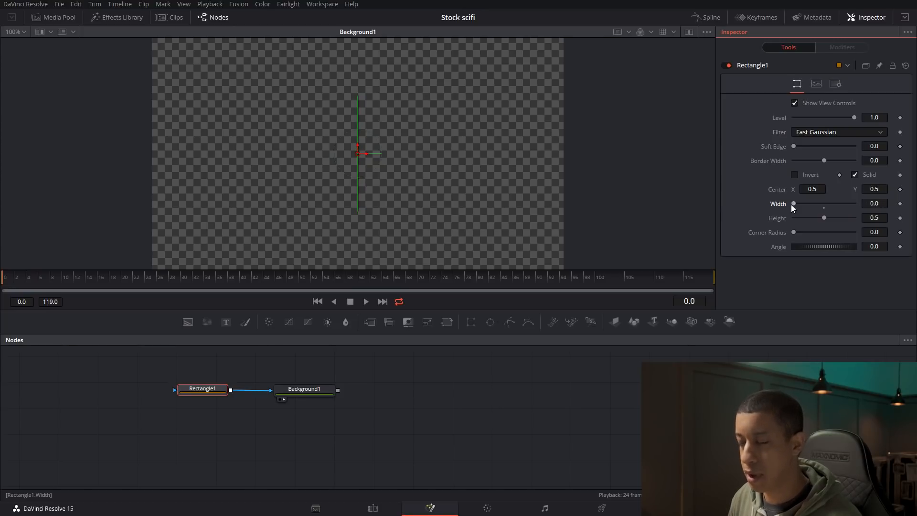
left_click_drag(798, 203, 795, 203)
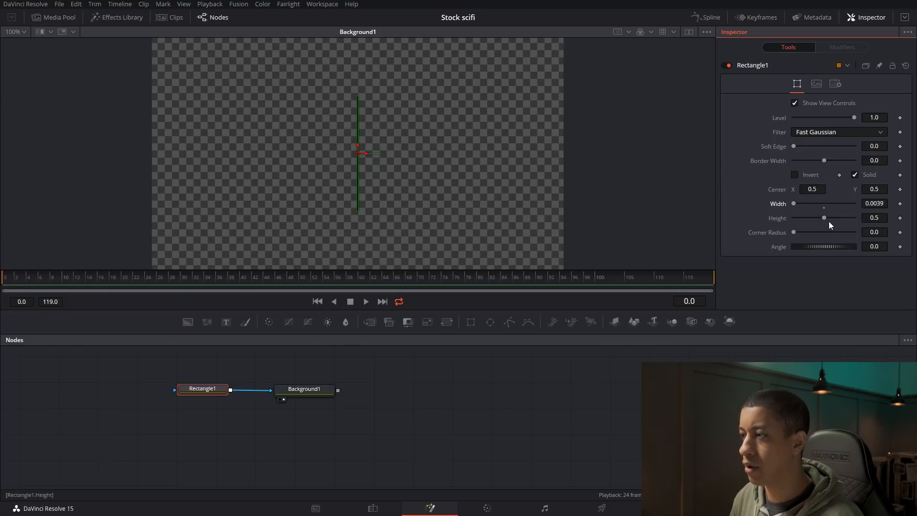
left_click(879, 203)
key("BackSpace")
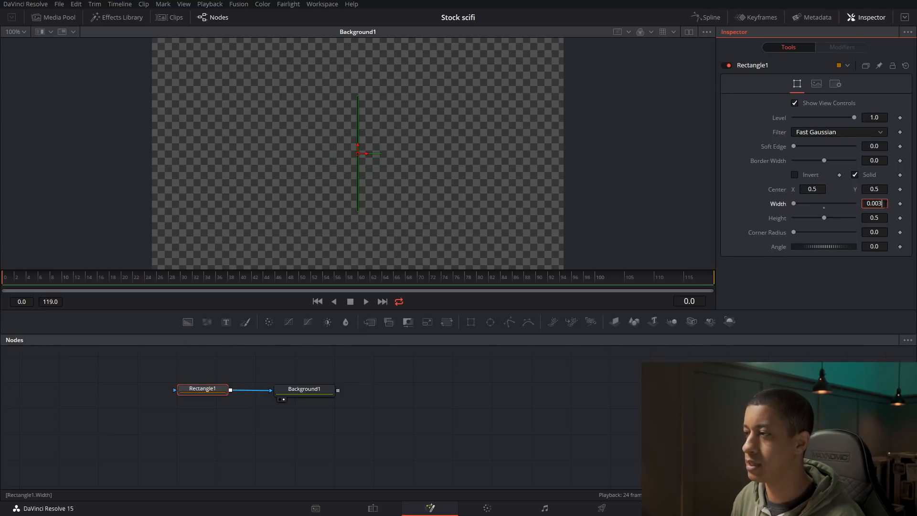
key("Return")
left_click(621, 383)
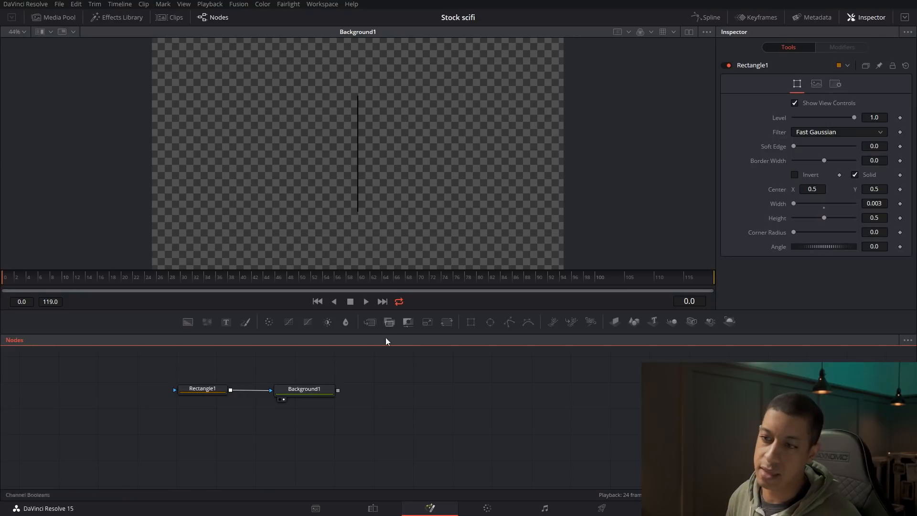
- Try heights of 0.02, 0.2 and 0.4 for the Rectangle1 mask
left_click(223, 389)
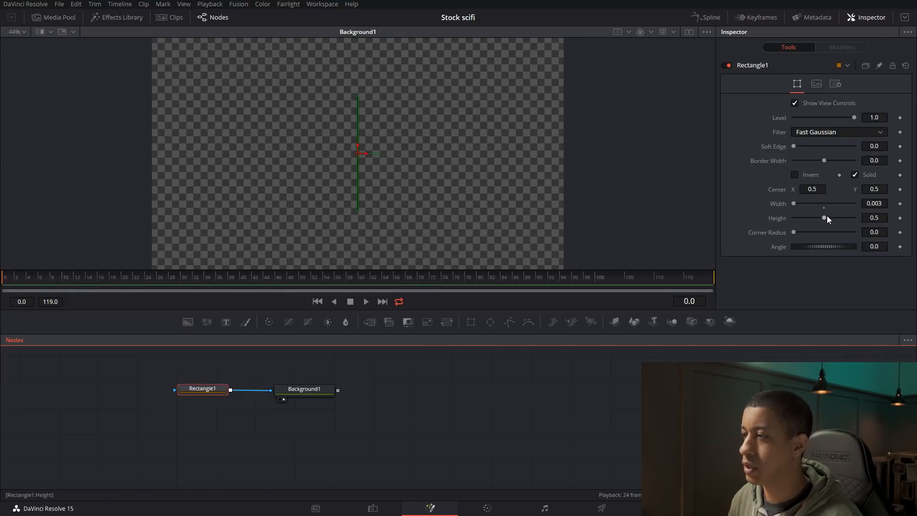
left_click(879, 218)
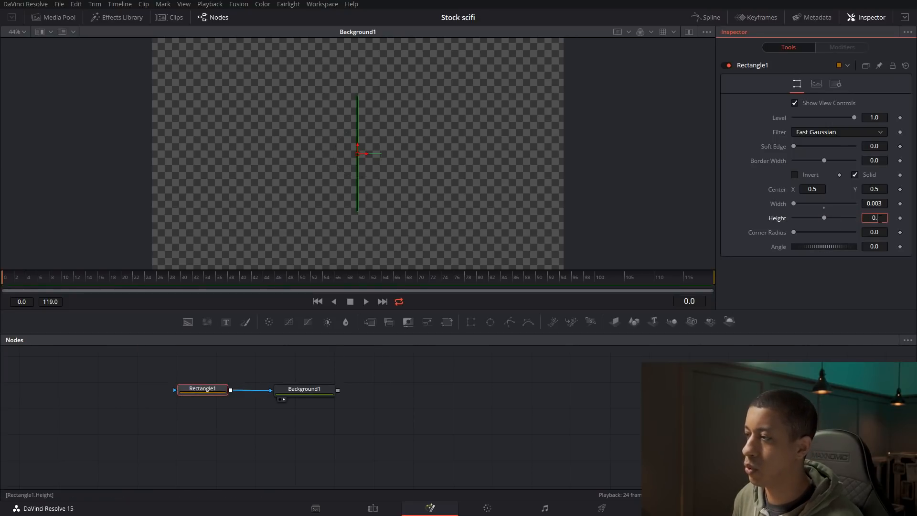
type("02")
key("Tab")
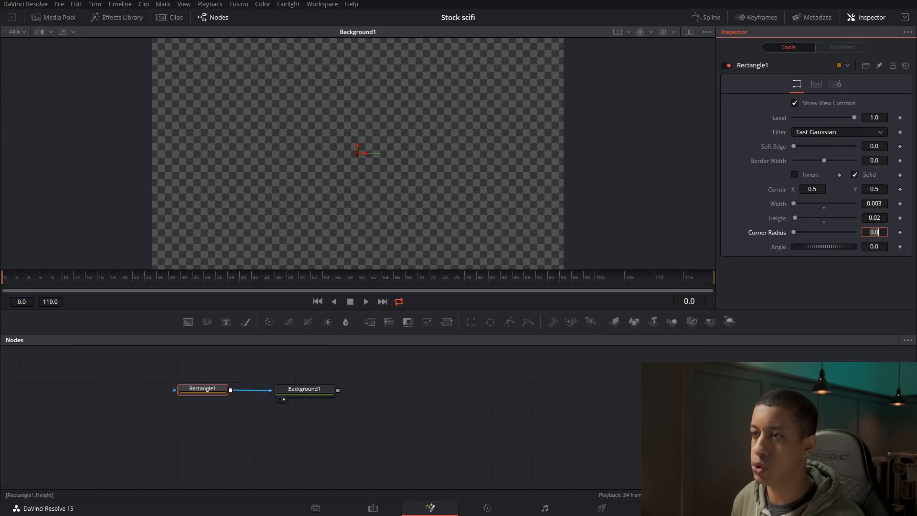
left_click_drag(796, 219, 807, 219)
left_click(879, 218)
type("0.2")
key("Tab")
left_click(886, 219)
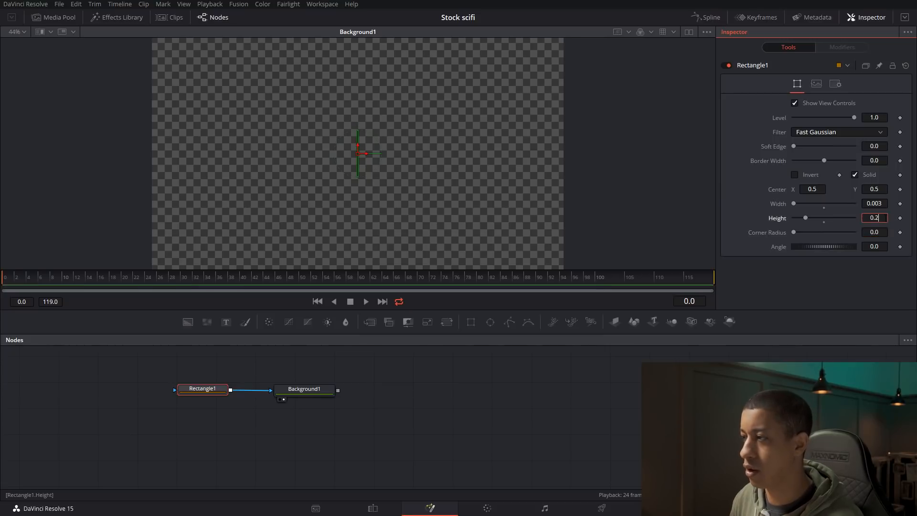
key("BackSpace")
type("4")
key("Tab")
- Set the Rectangle1 mask's height to 0.3
left_click(885, 218)
key("BackSpace")
type("3")
key("Tab")
left_click(543, 406)
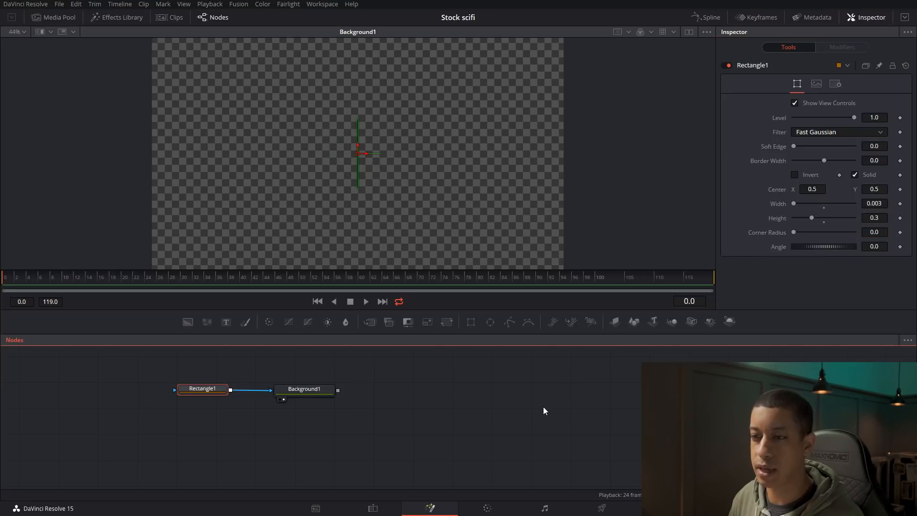
- Move the Rectangle1 mask near the left edge of the frame by setting its Center X to 0.05
left_click_drag(366, 155, 172, 152)
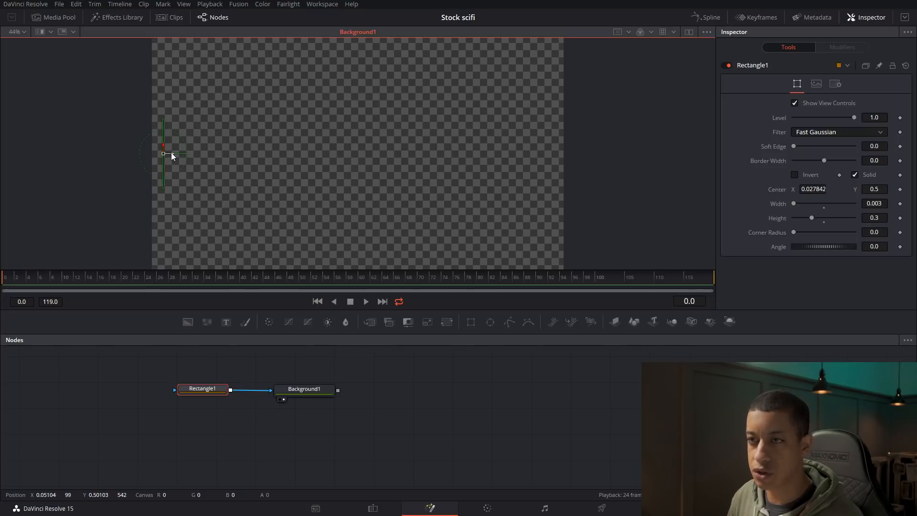
left_click_drag(174, 154, 173, 152)
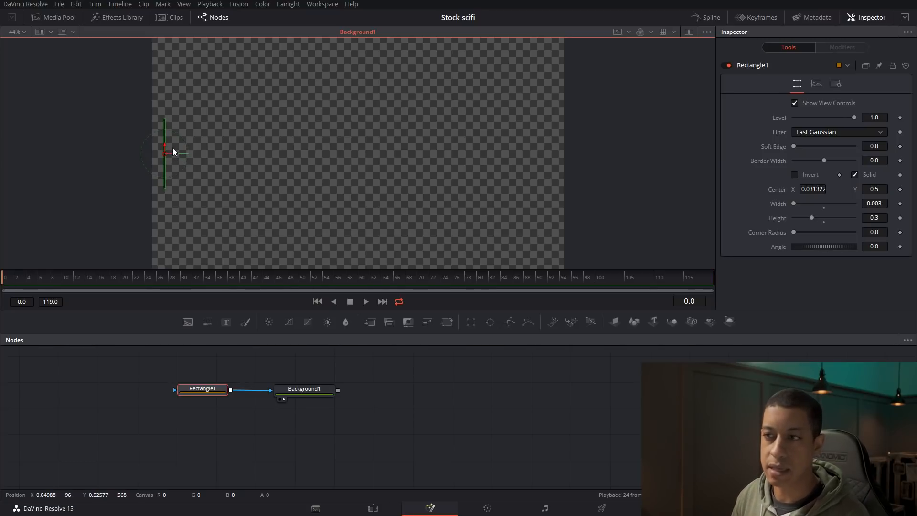
left_click(813, 189)
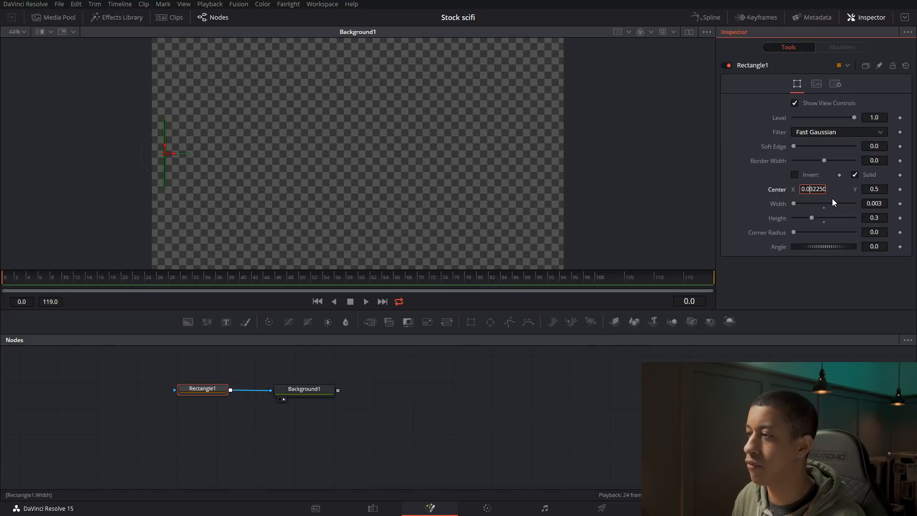
type("5")
key("Tab")
key("Return")
left_click(260, 426)
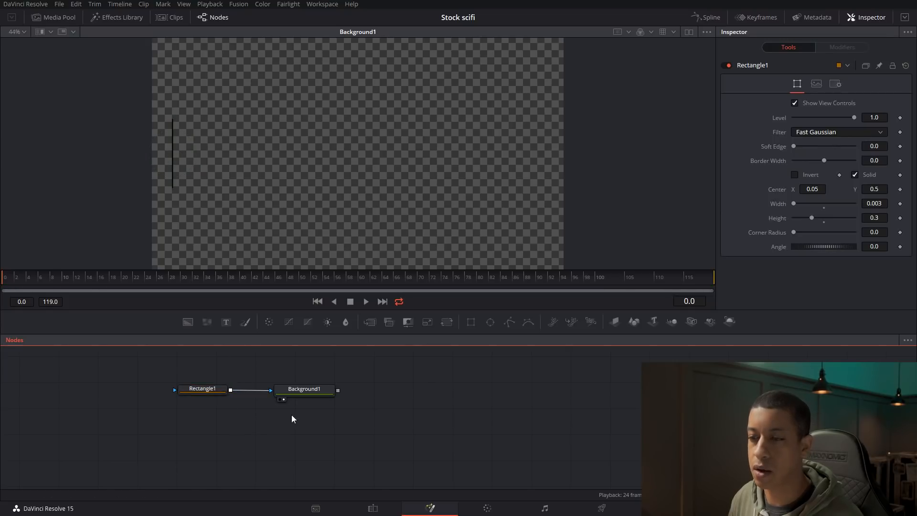
- Change the Background1 colour to solid white
left_click(304, 389)
left_click_drag(837, 207, 682, 145)
left_click(418, 419)
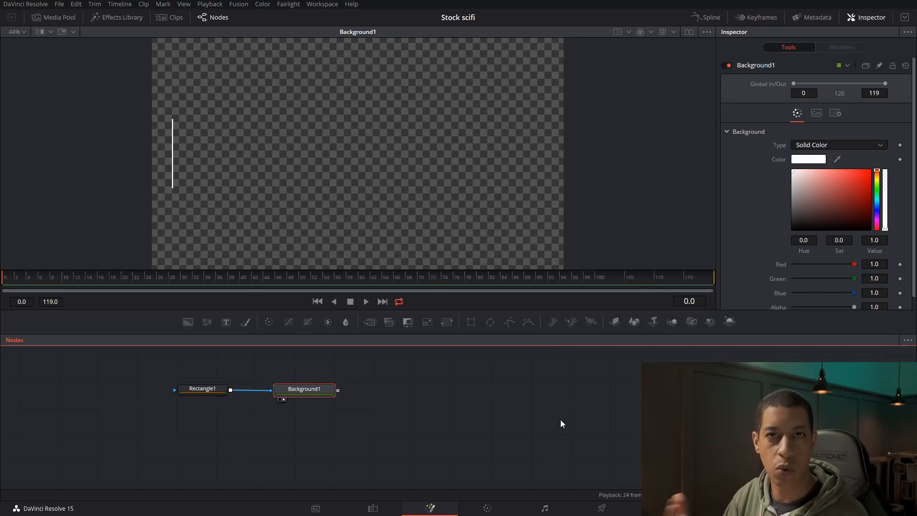
- Add a second Background node below the first and connect a new Rectangle mask to it
left_click_drag(187, 322, 303, 422)
left_click_drag(471, 322, 268, 425)
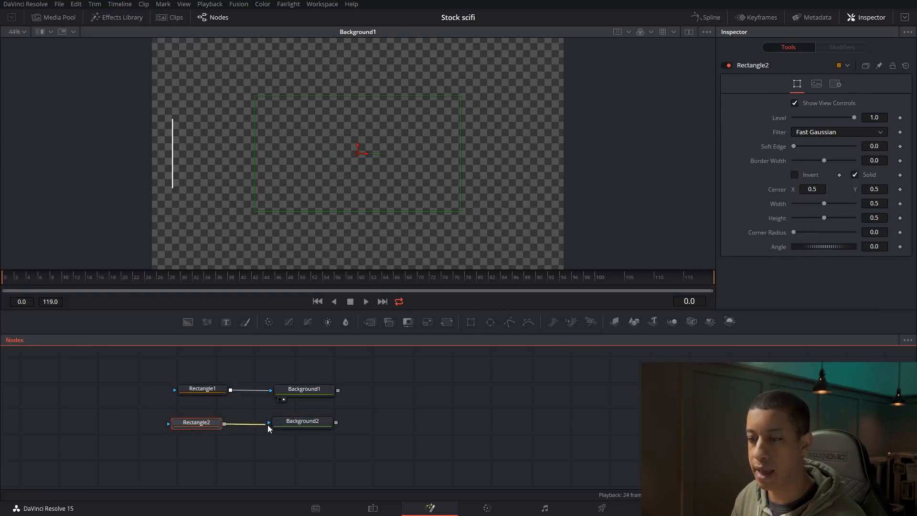
left_click(353, 446)
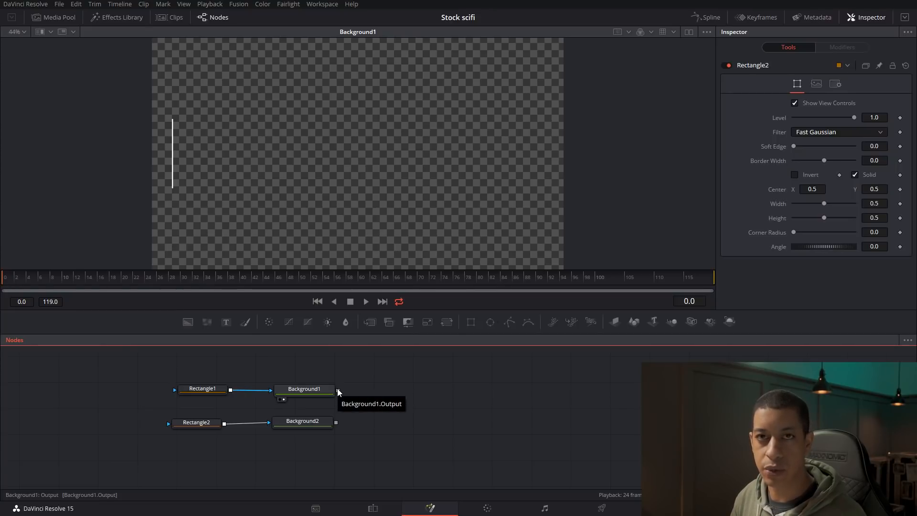
- Merge Background1 over Background2, space the Merge node out, and show the merge in the viewer
left_click_drag(338, 392, 336, 423)
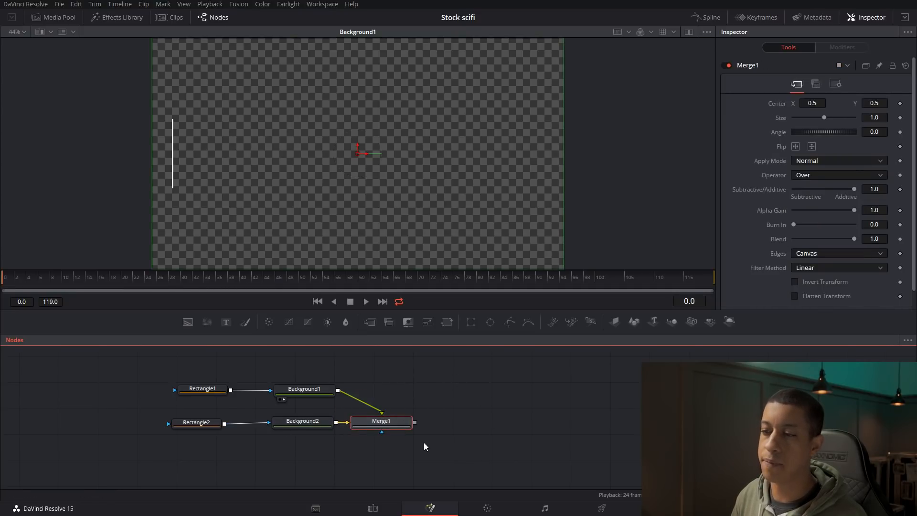
left_click_drag(382, 425, 405, 427)
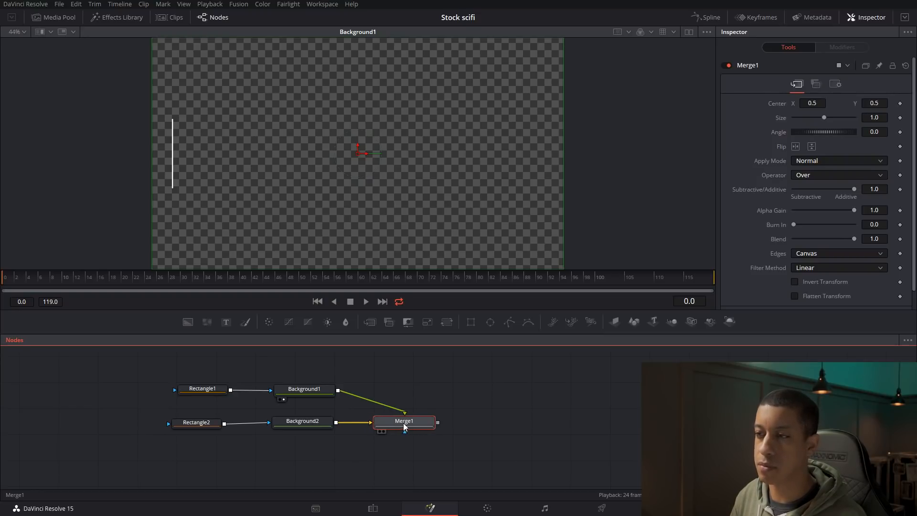
key("1")
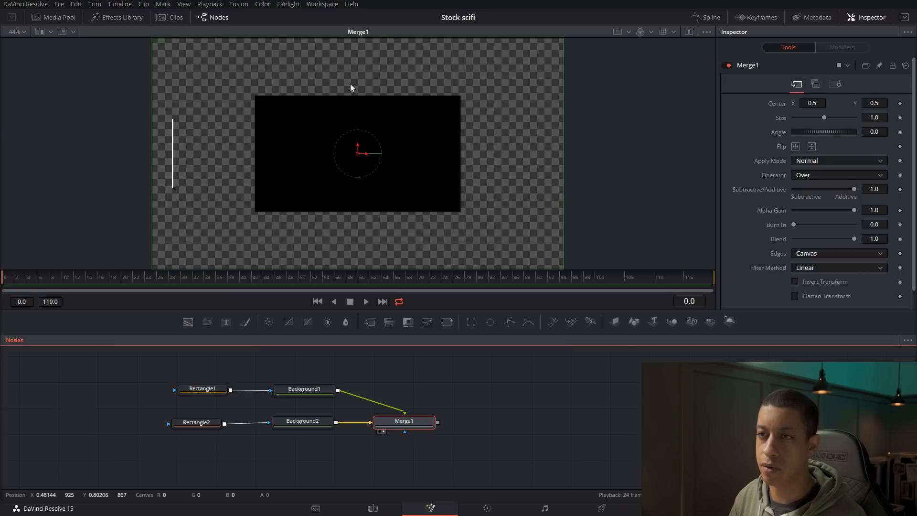
- Make Background2 white and shrink its Rectangle2 mask to a width of 0.008 and a height of about 0.098
left_click(297, 425)
left_click_drag(827, 192, 793, 170)
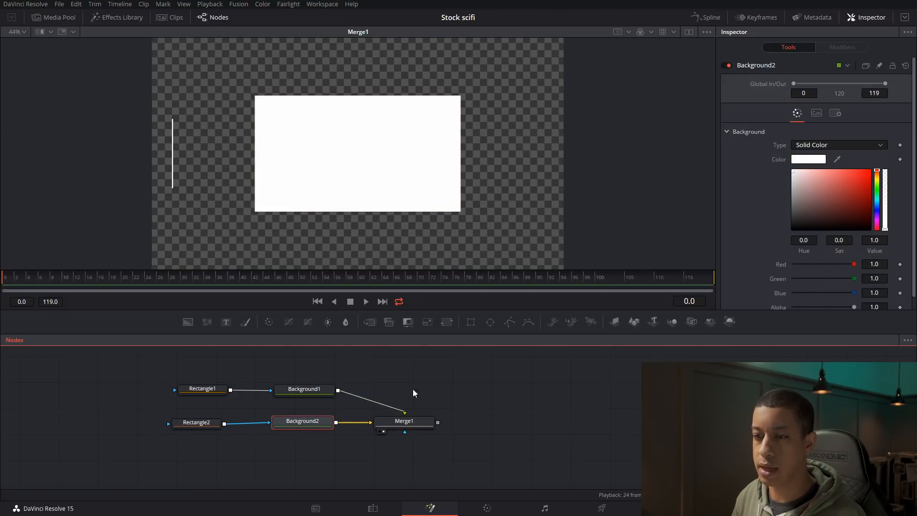
left_click(208, 426)
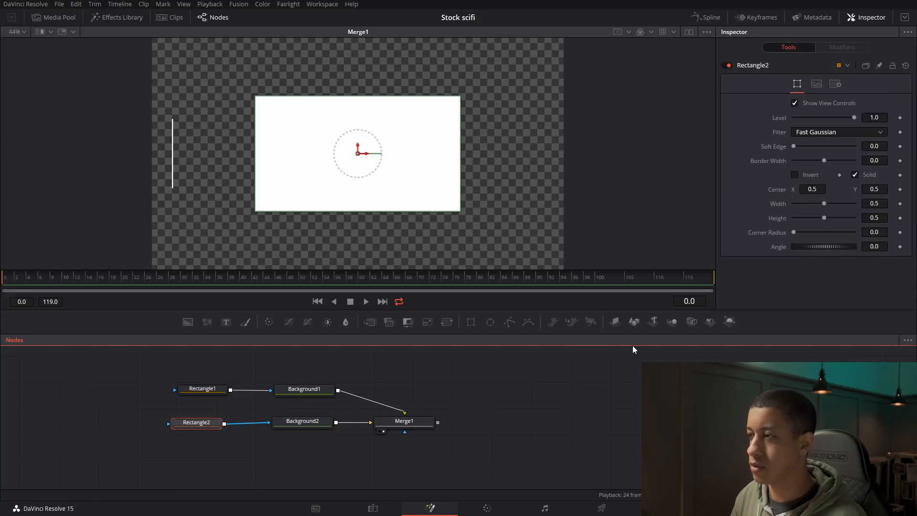
left_click_drag(824, 203, 790, 220)
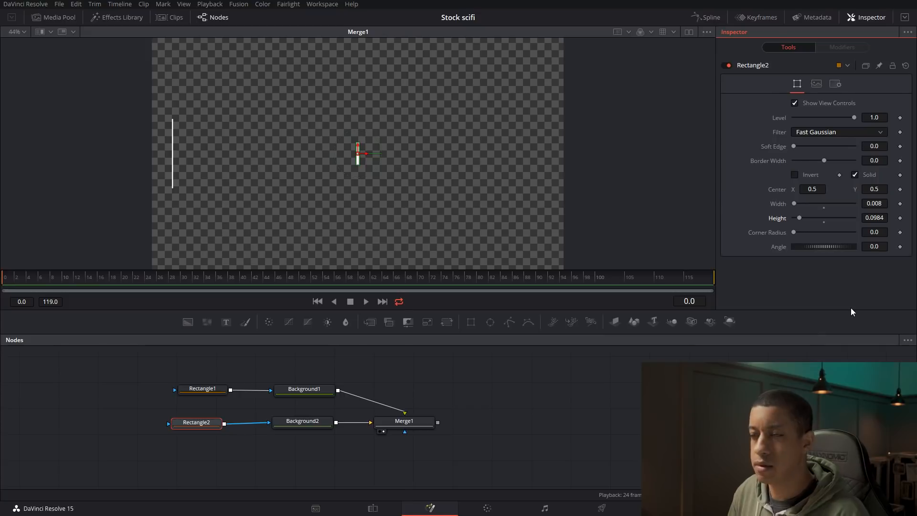
- Widen the Rectangle2 mask to 0.0135 and set its Center X to 0.05 so it sits on the thin line
left_click_drag(793, 202, 796, 205)
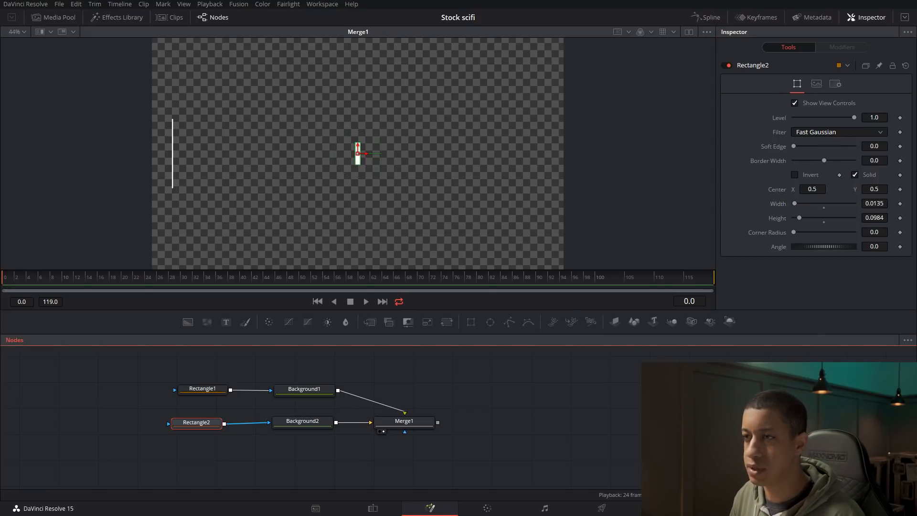
left_click(815, 191)
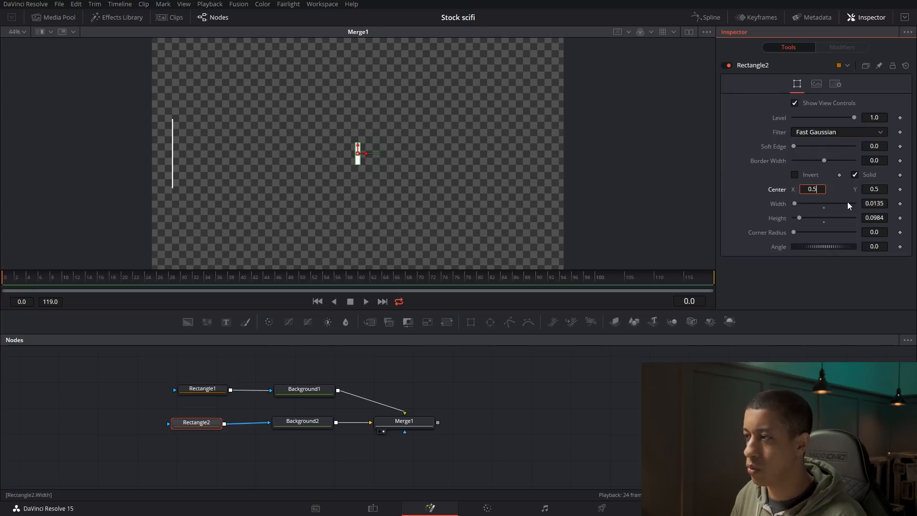
type("0")
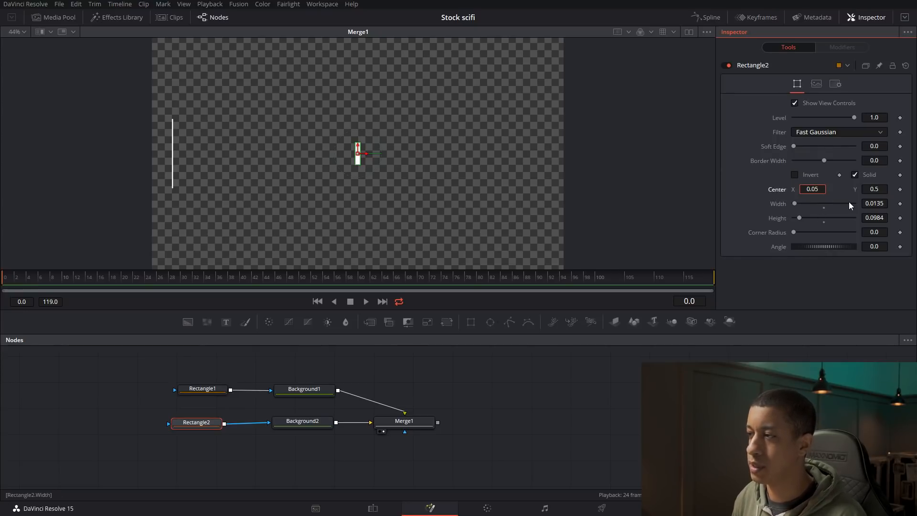
key("Tab")
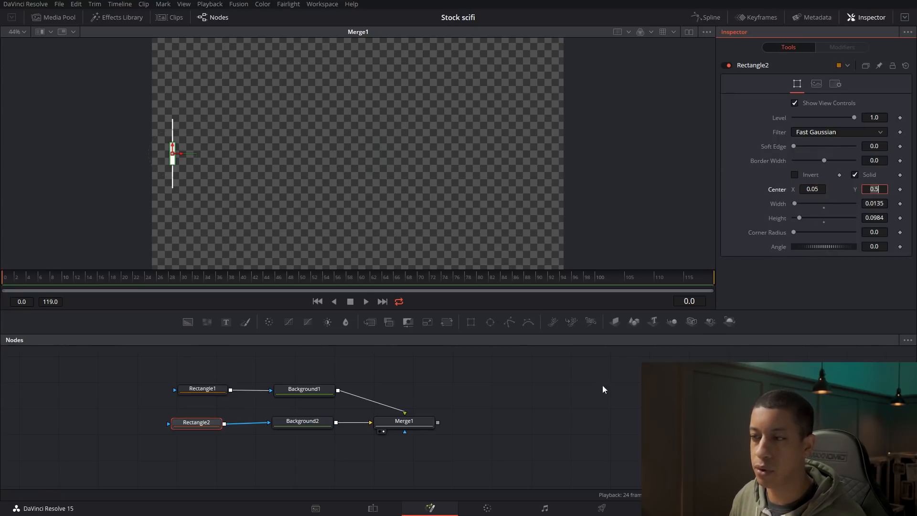
left_click(583, 409)
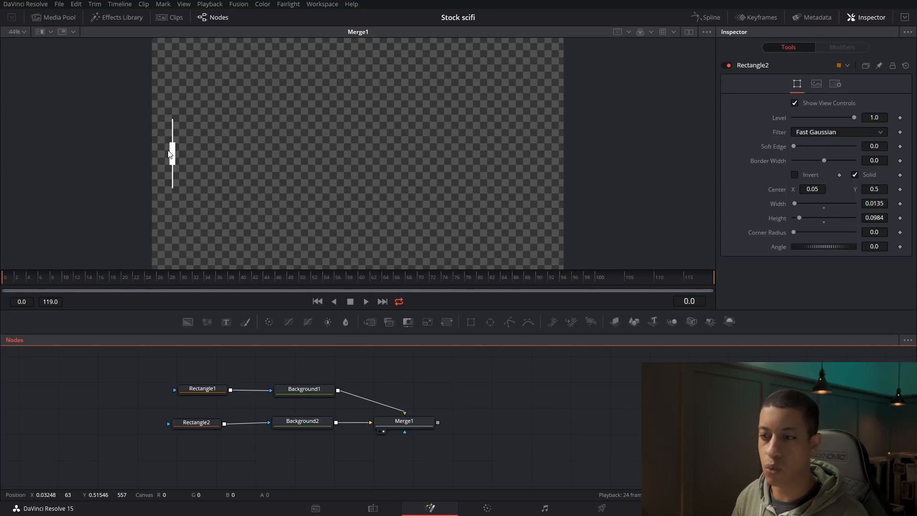
- Round the Rectangle2 mask's corners with a Corner Radius of about 0.88
left_click(198, 427)
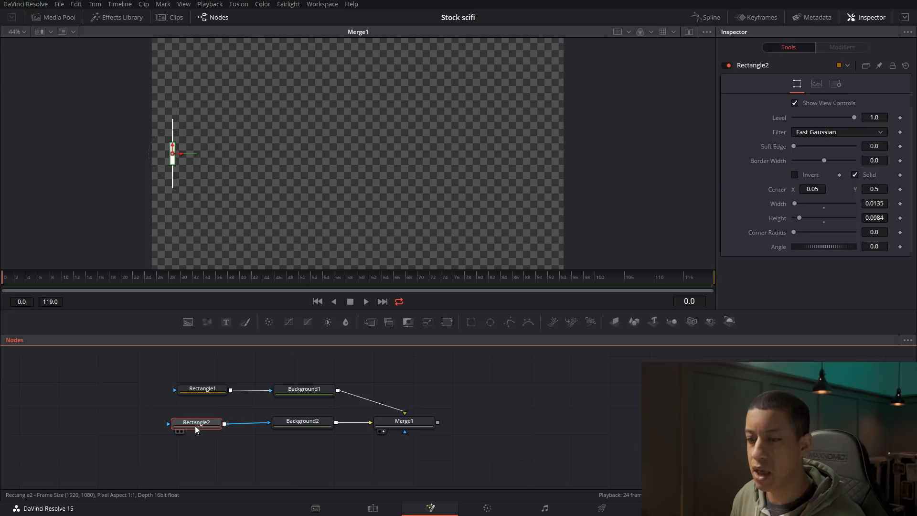
left_click_drag(794, 233, 818, 232)
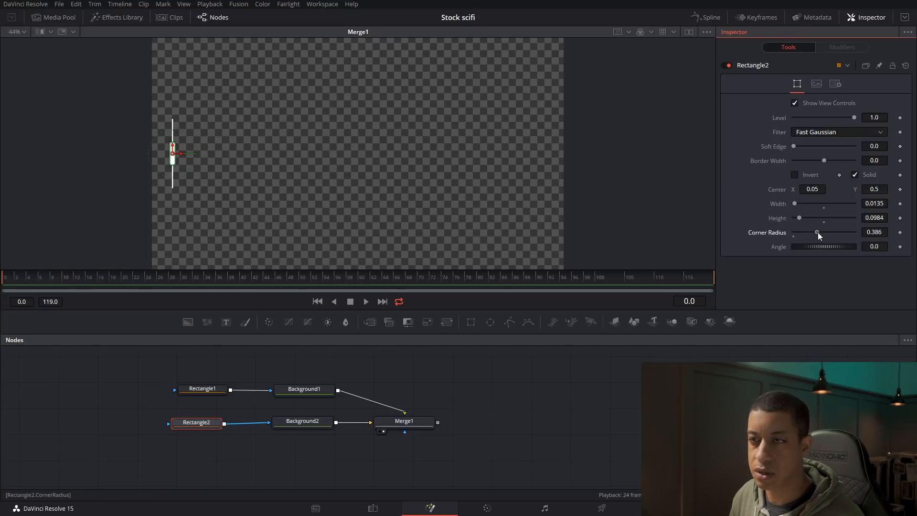
left_click(573, 414)
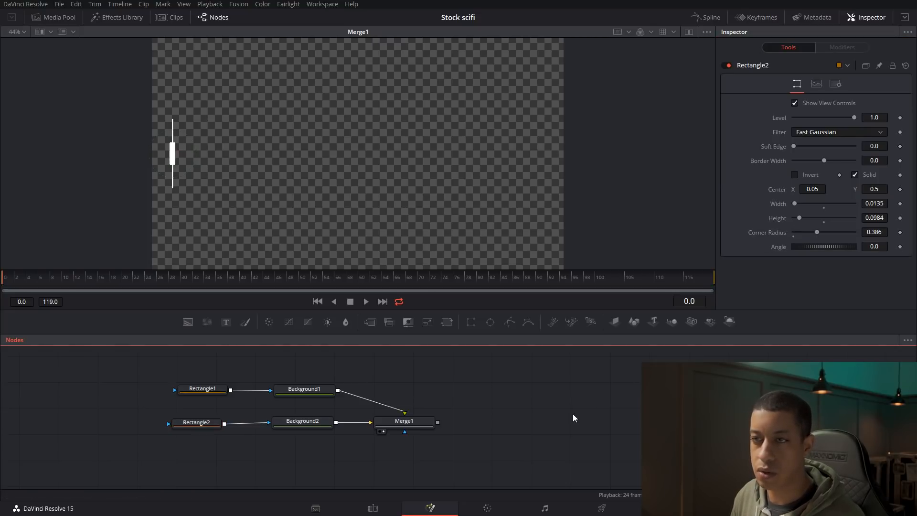
left_click(199, 424)
left_click_drag(820, 236, 847, 232)
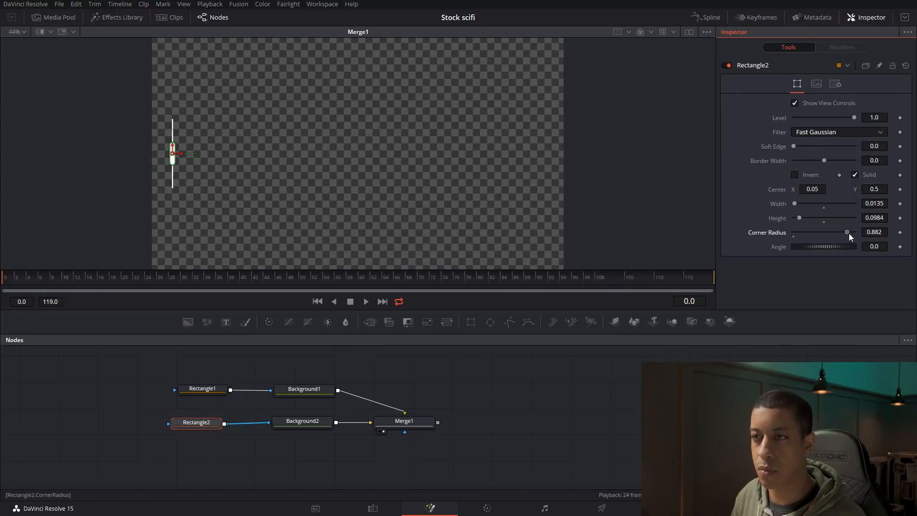
left_click(545, 447)
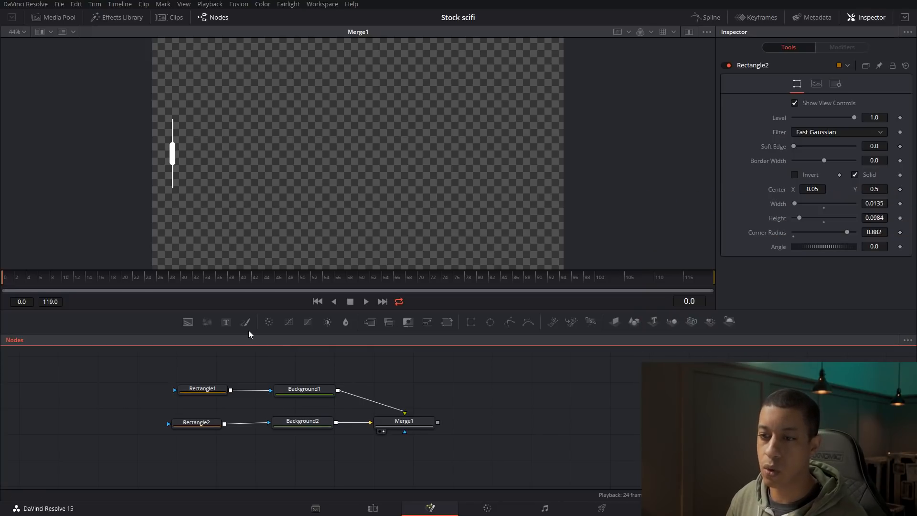
- Nudge the Rectangle2 mask up to a Center Y of about 0.502 and keyframe its Center at frame 0
left_click(208, 422)
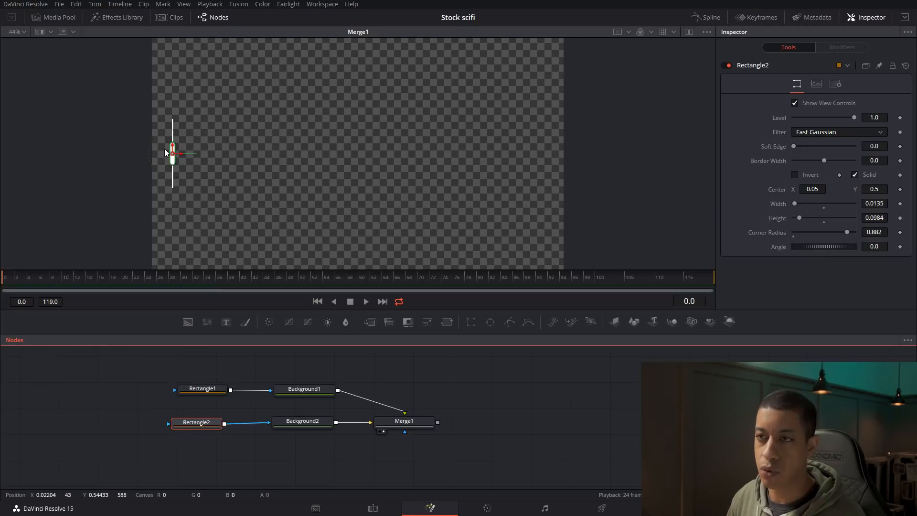
mouse_move(174, 152)
left_mouse_down()
mouse_move(172, 134)
mouse_move(173, 153)
left_mouse_up()
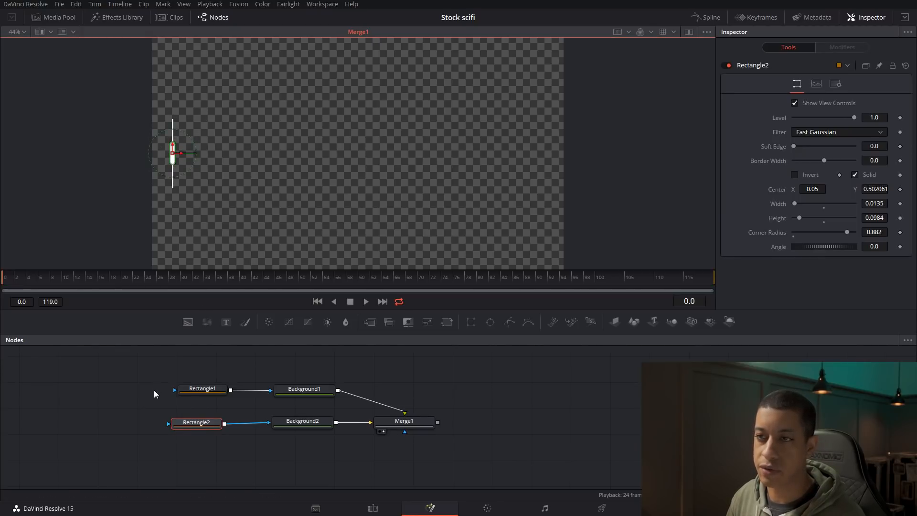
left_click(10, 285)
left_click(6, 283)
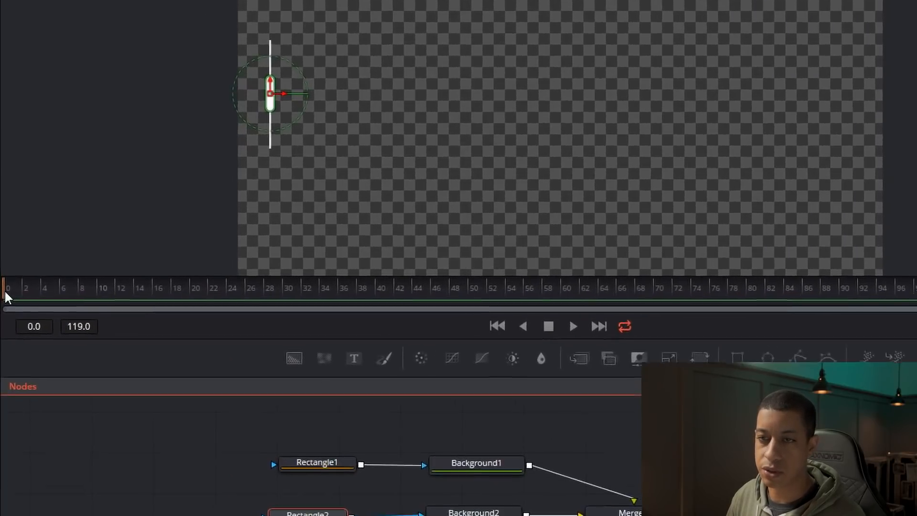
left_click_drag(6, 293, 144, 287)
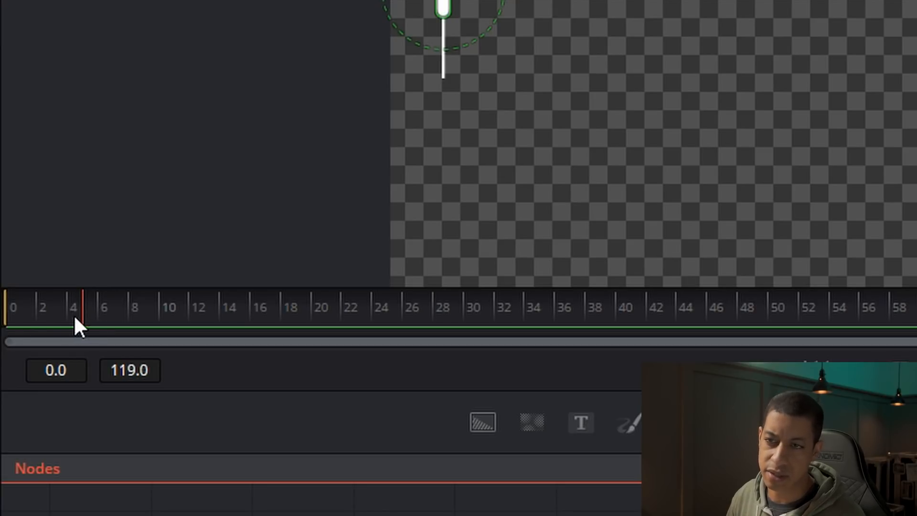
left_click_drag(81, 318, 20, 321)
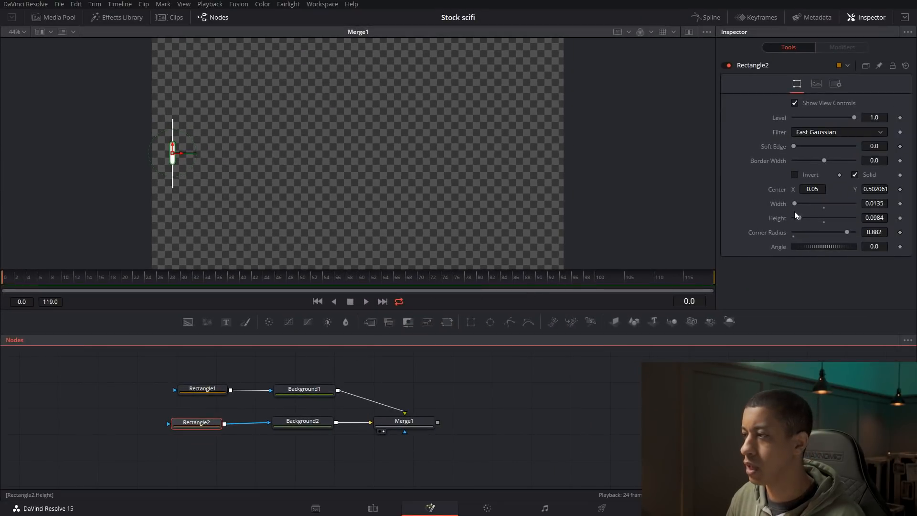
left_click(901, 189)
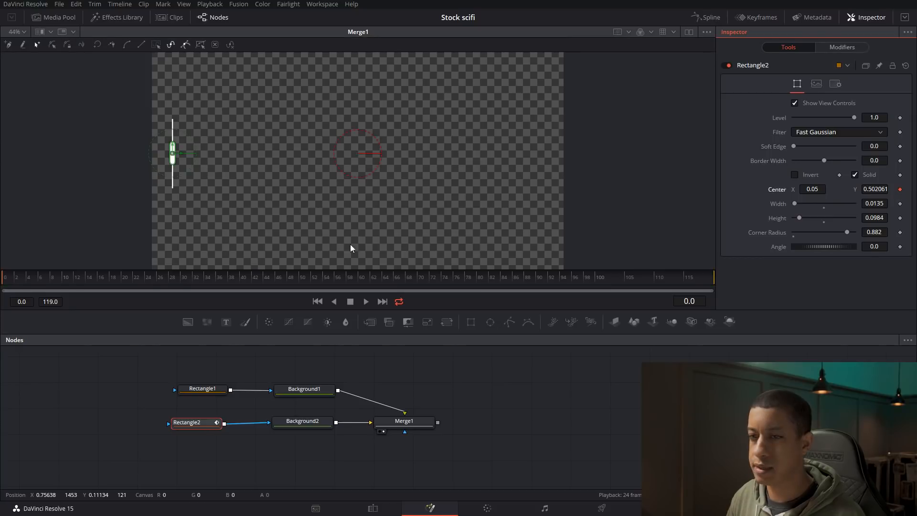
- At frame 15, move the Rectangle2 mask down the line to a Center Y of about 0.43 and preview the motion
left_click_drag(22, 284, 99, 286)
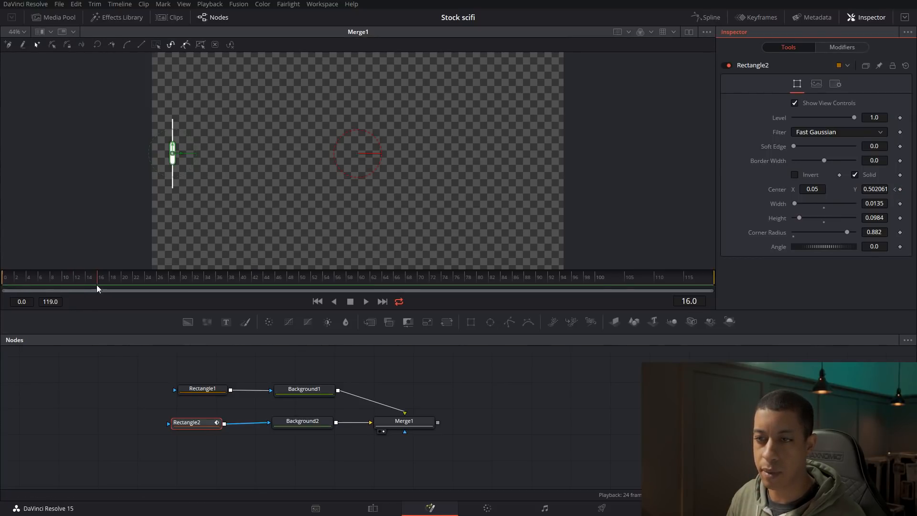
left_click_drag(173, 151, 173, 164)
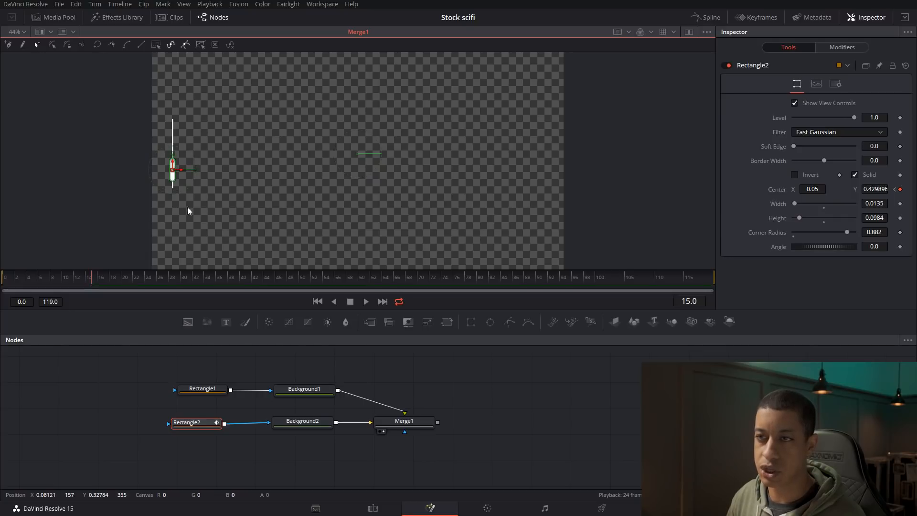
key("space")
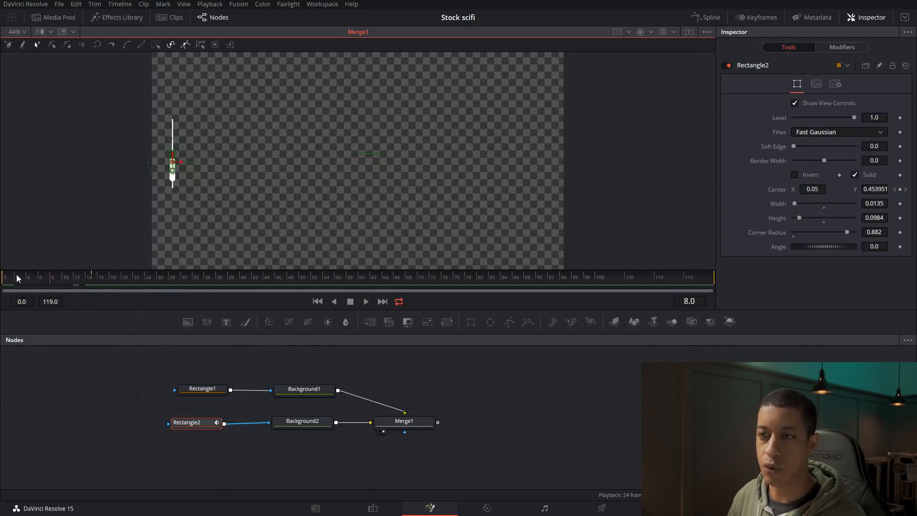
left_click(130, 396)
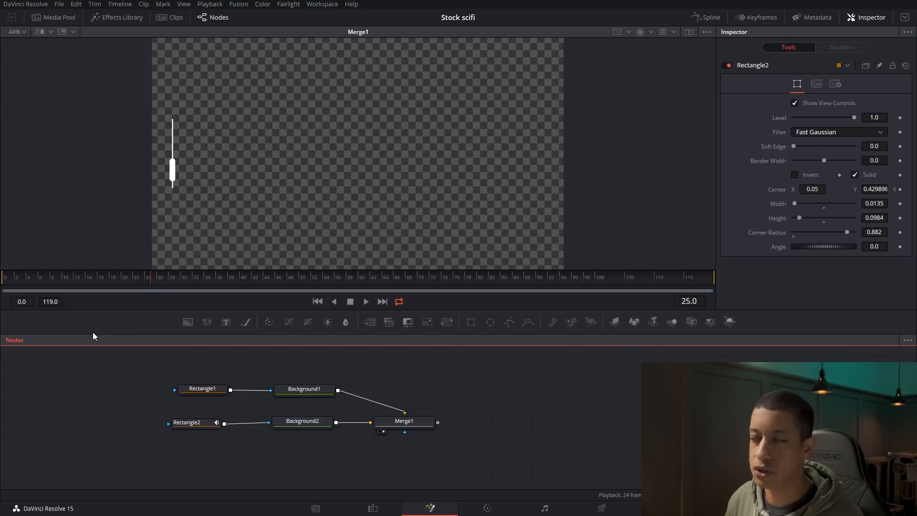
- Show Rectangle2's Displacement curve fitted in the Spline editor and smooth both of its keyframes
left_click_drag(202, 423, 207, 424)
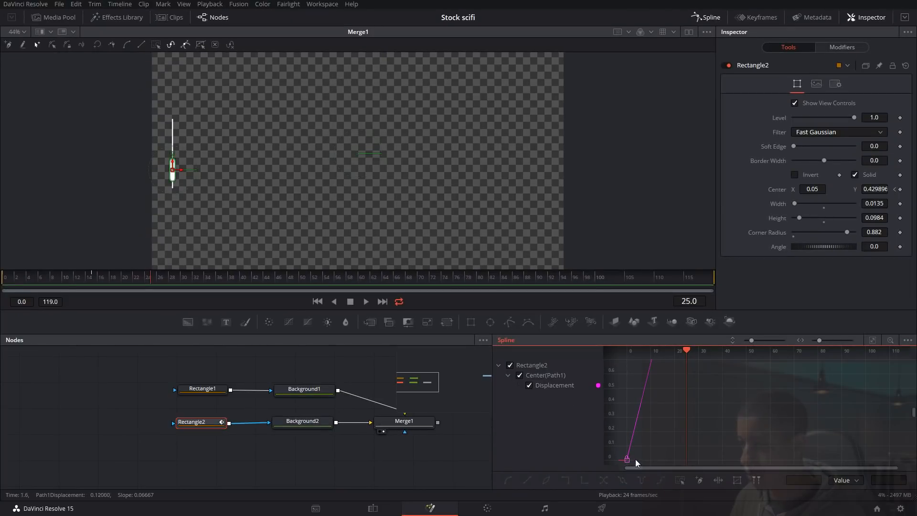
left_click(874, 343)
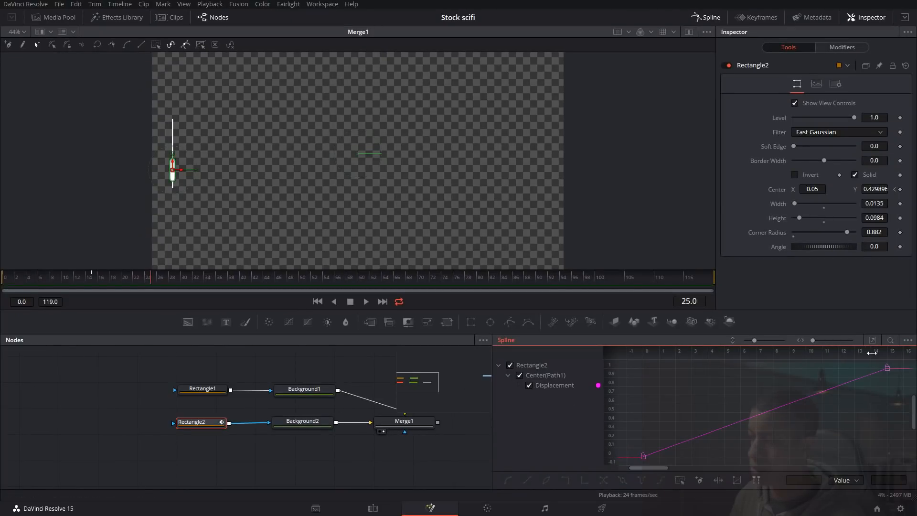
left_click_drag(895, 363, 630, 469)
key("shift+s")
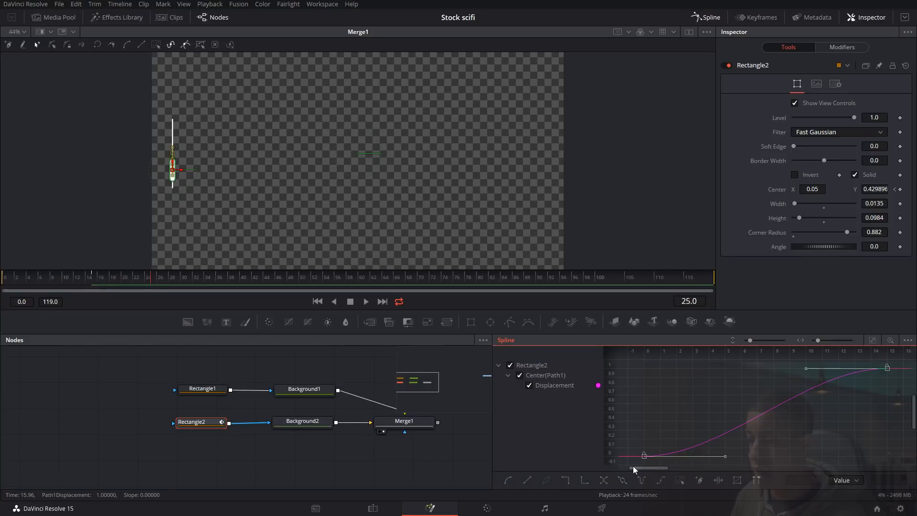
- Set the Displacement curve to loop as Ping-pong and play back the candle's motion from the start
right_click(644, 456)
mouse_move(720, 334)
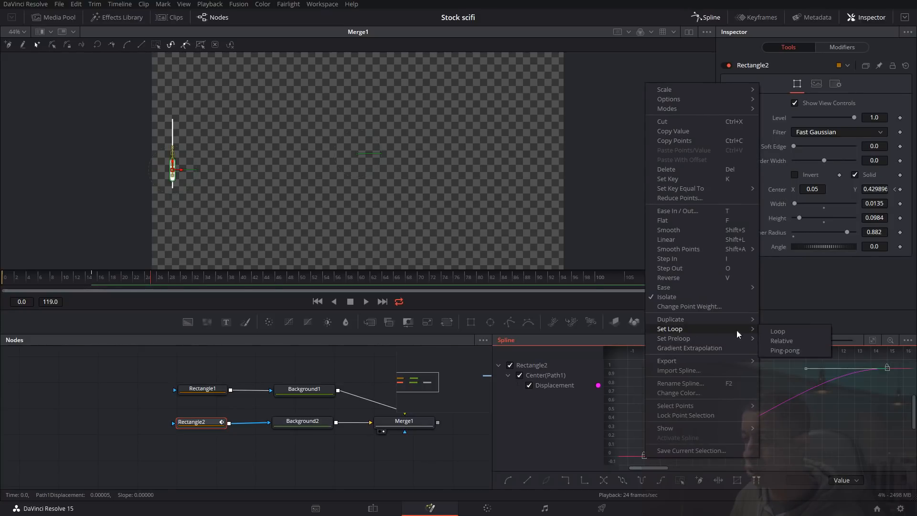
left_click(791, 350)
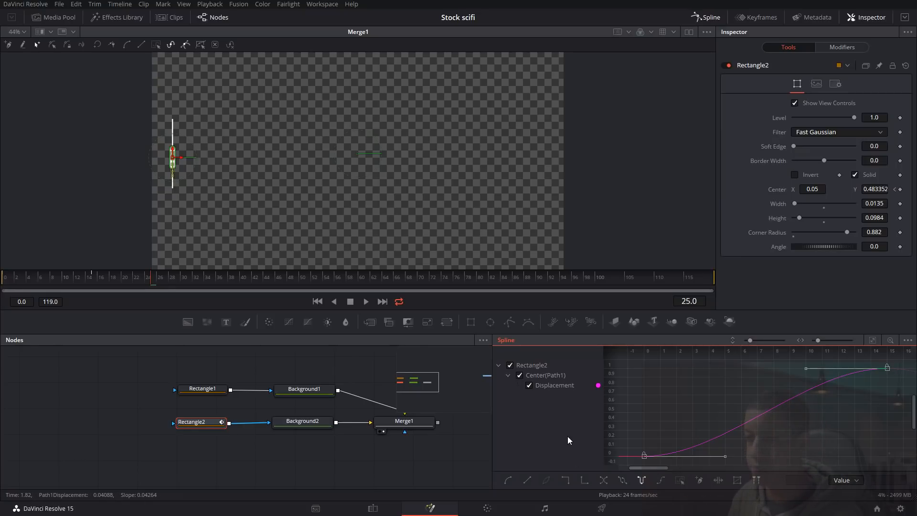
key("space")
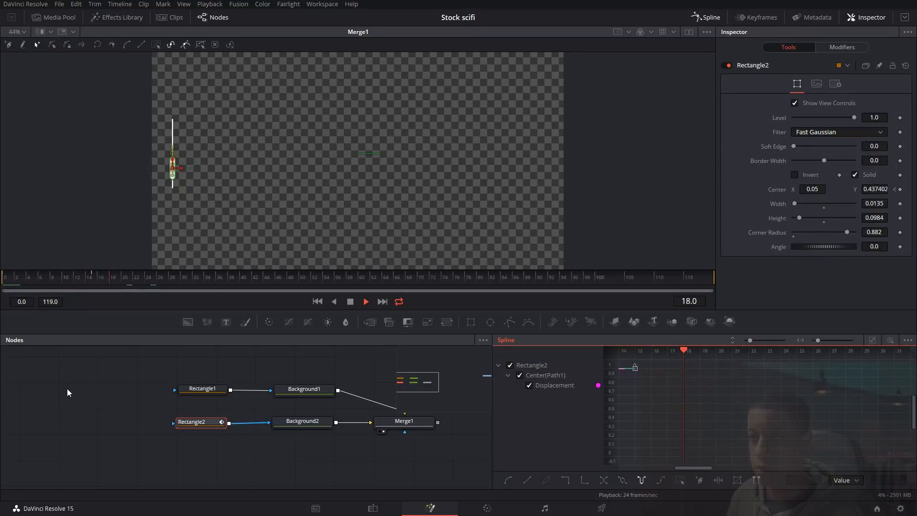
left_click(84, 395)
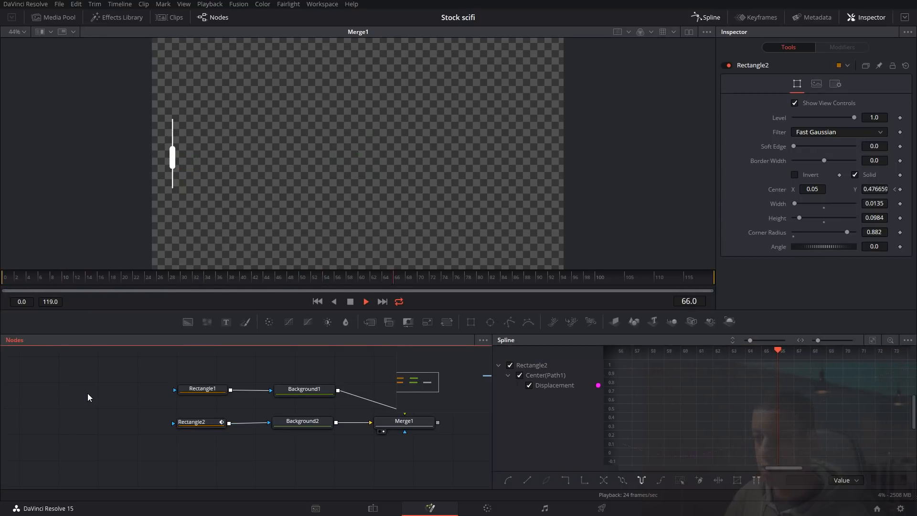
key("space")
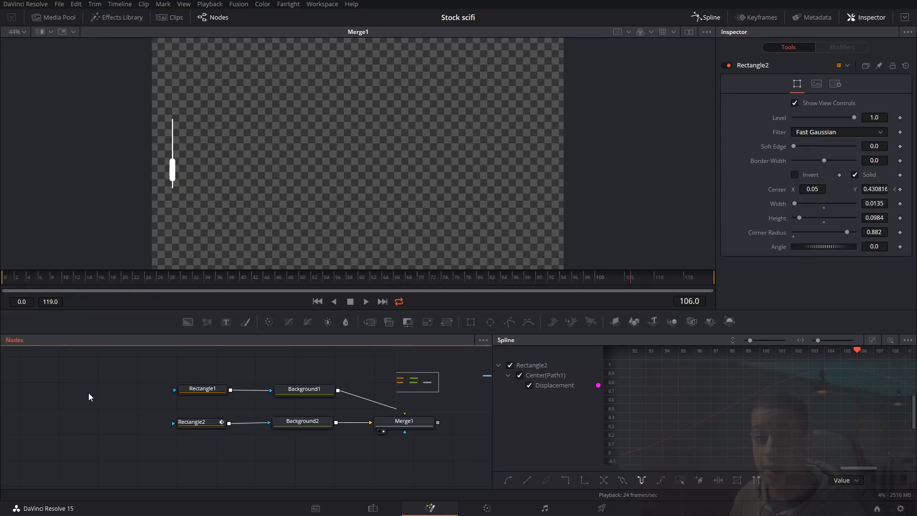
left_click_drag(10, 281, 2, 284)
key("space")
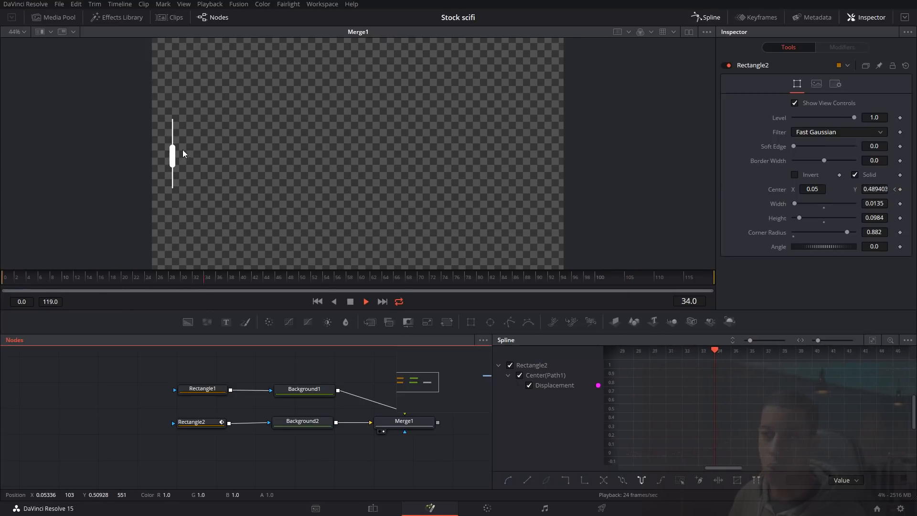
key("space")
- Duplicate the whole candle node group, from both rectangles through Merge1, and place the copy below the original
scroll(269, 396, "down", 5)
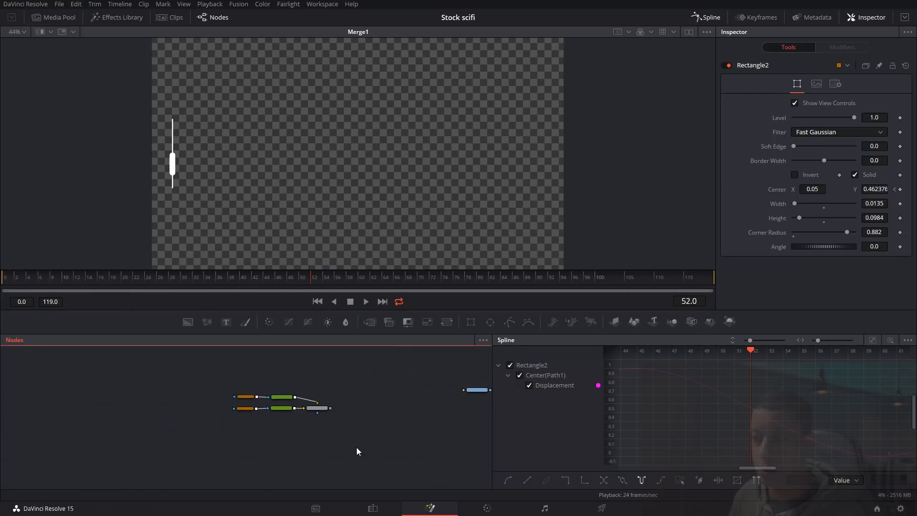
left_click_drag(184, 373, 281, 417)
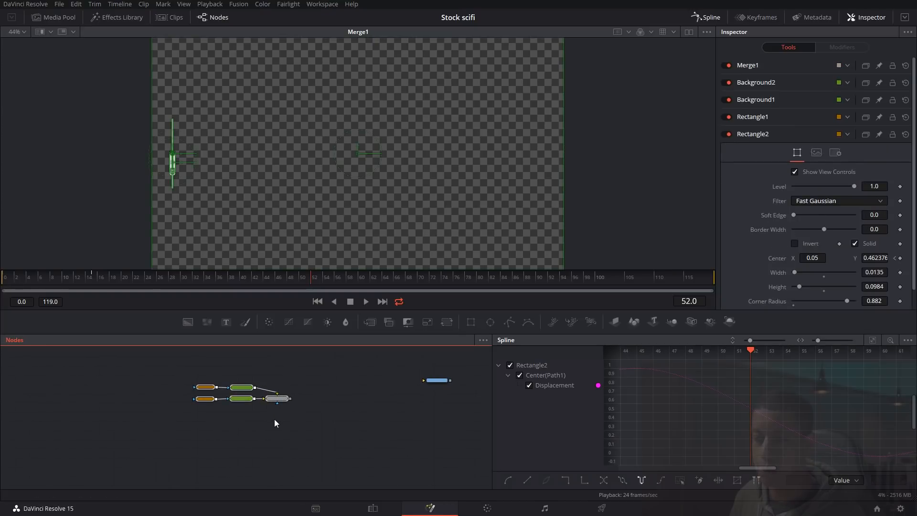
key("ctrl+c")
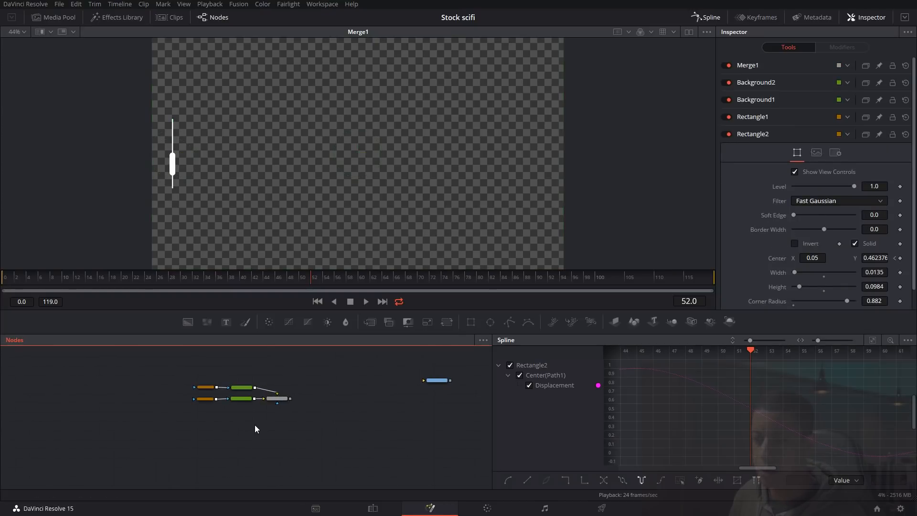
key("ctrl+v")
left_click_drag(325, 429, 270, 432)
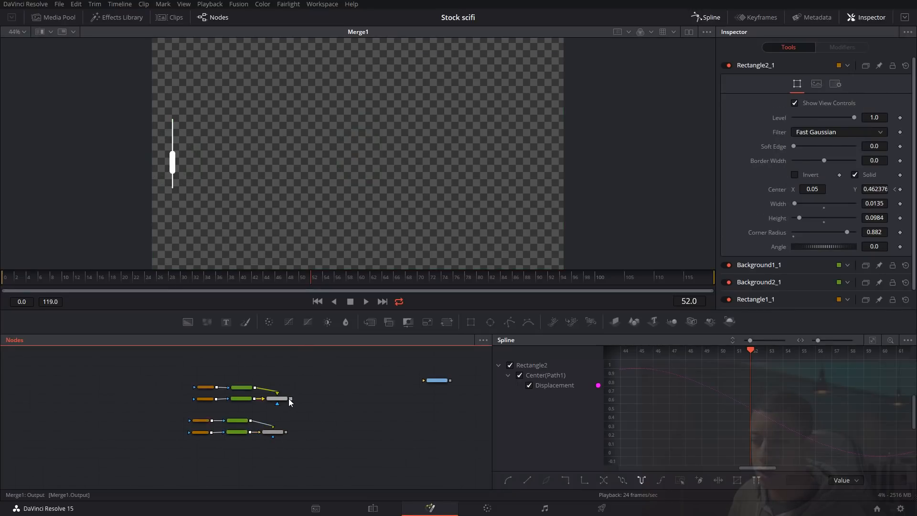
- Merge the Merge1 output over Merge1_1 and show the new merge in the viewer
scroll(291, 400, "up", 5)
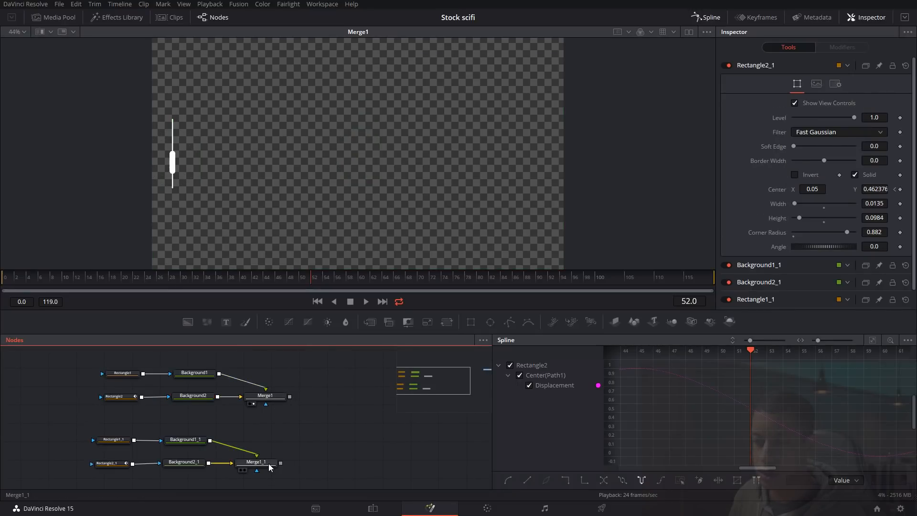
left_click_drag(289, 397, 281, 464)
key("1")
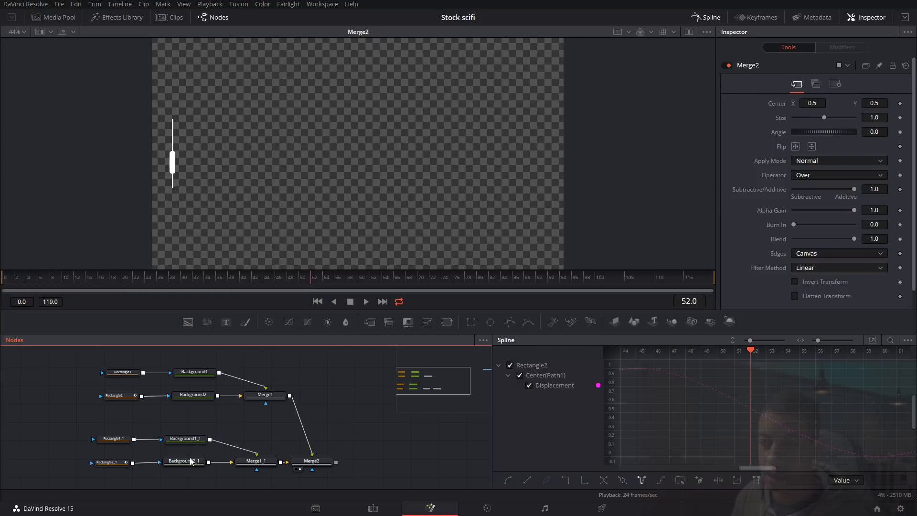
- Set the Center X of the copied wick mask, Rectangle1_1, to 0.1
left_click(114, 444)
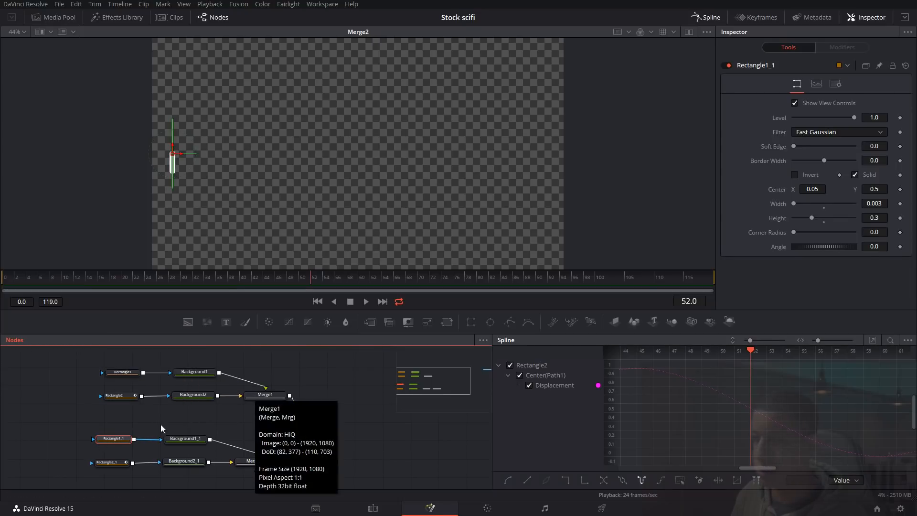
left_click(813, 189)
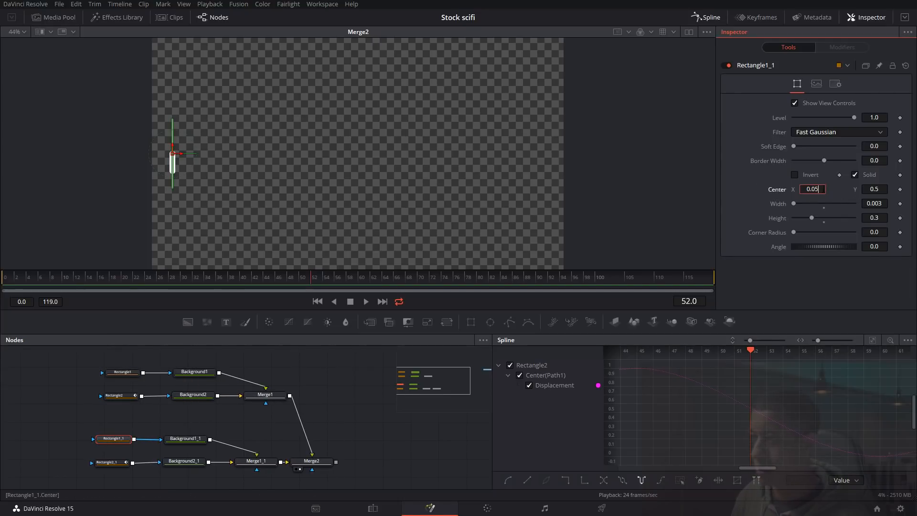
type("1")
key("Tab")
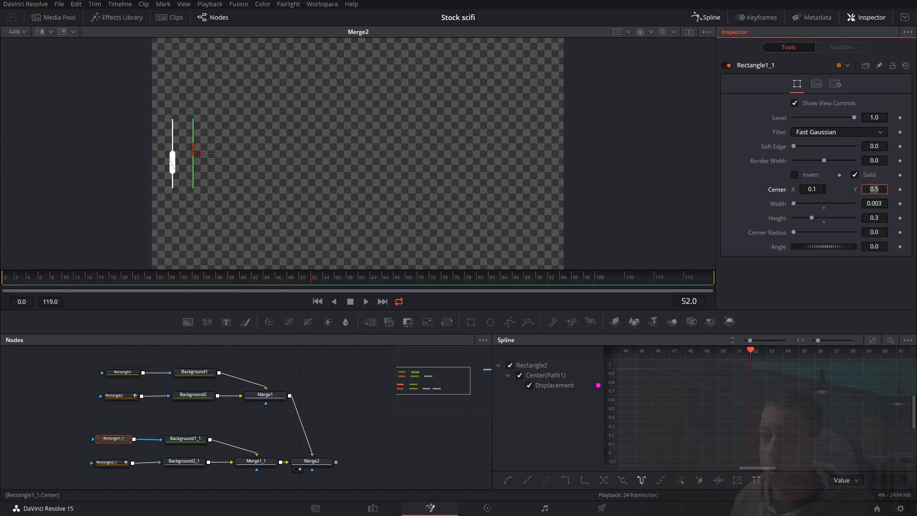
- Set the copied body mask Rectangle2_1's Center X to 0.1 at both position keyframes, frames 15 and 0
left_click(115, 462)
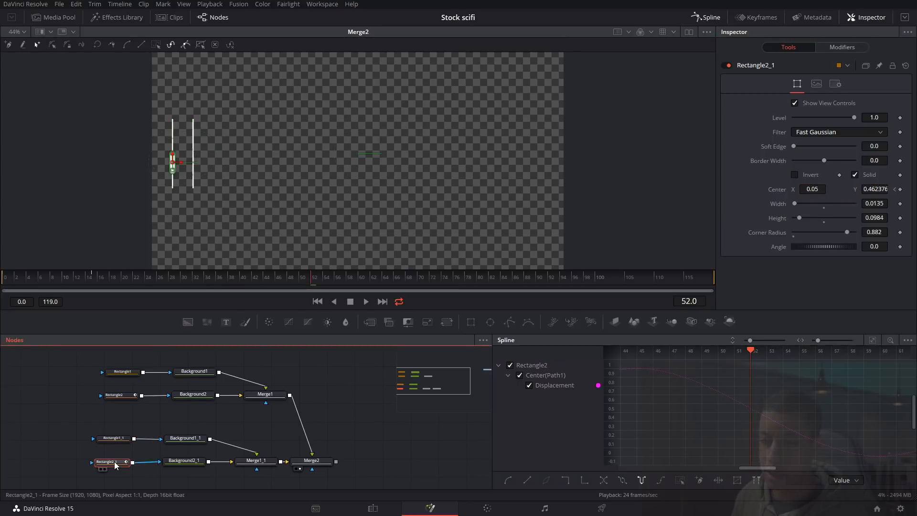
left_click_drag(89, 282, 94, 280)
left_click(816, 189)
type("1")
key("Tab")
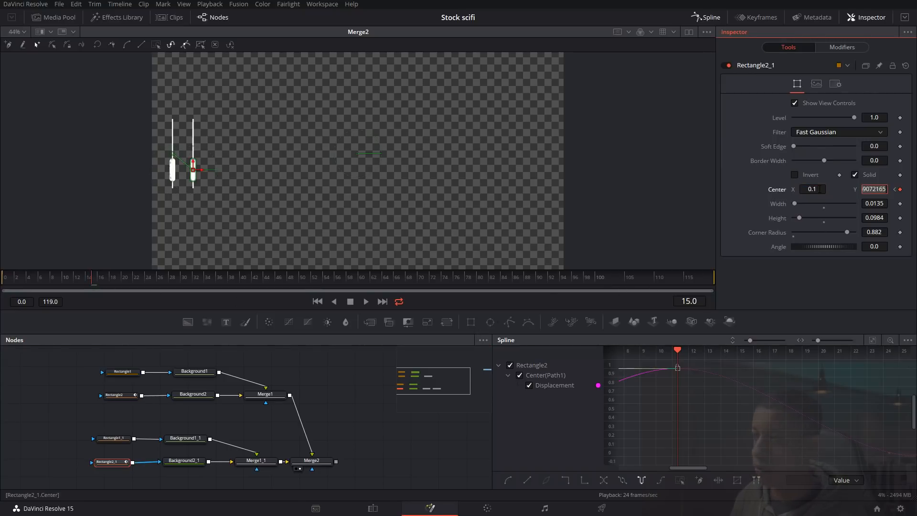
left_click(896, 190)
key("BackSpace")
key("BackSpace")
type("1")
key("Tab")
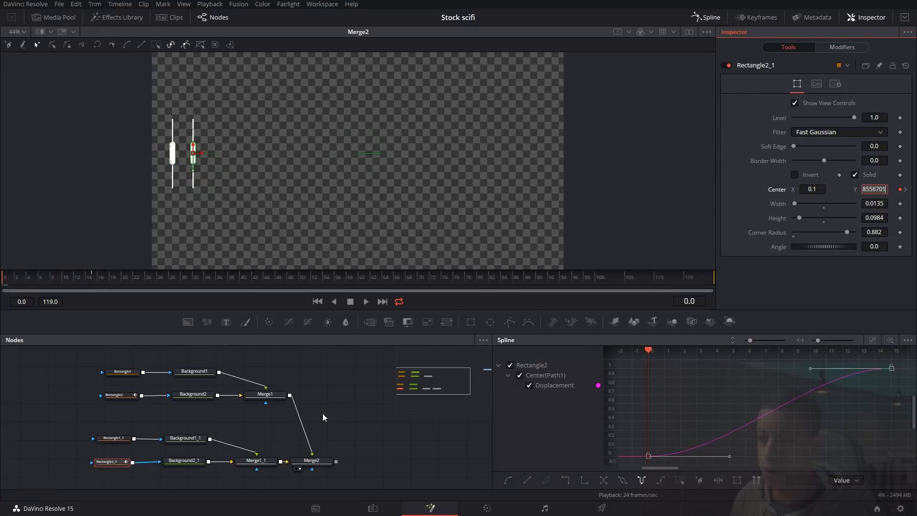
- Play back the animation from the start to check the motion of both candles
left_click(337, 427)
key("space")
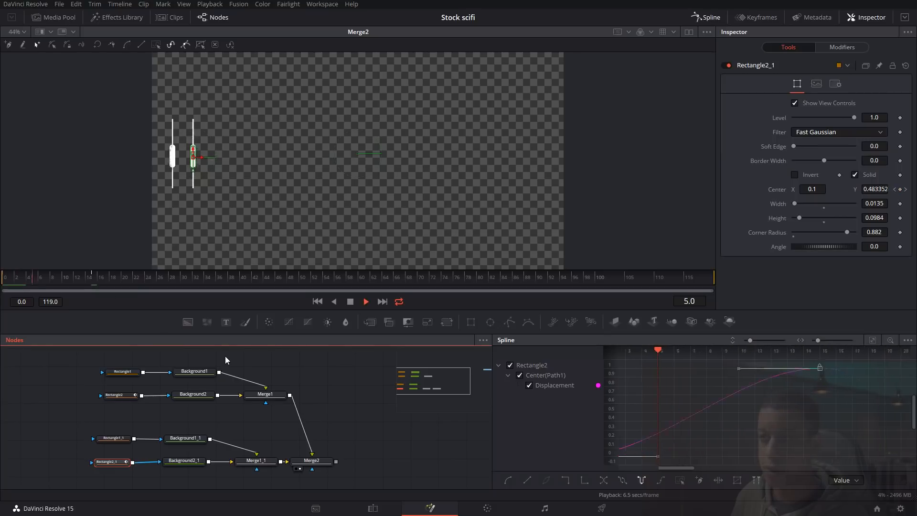
key("space")
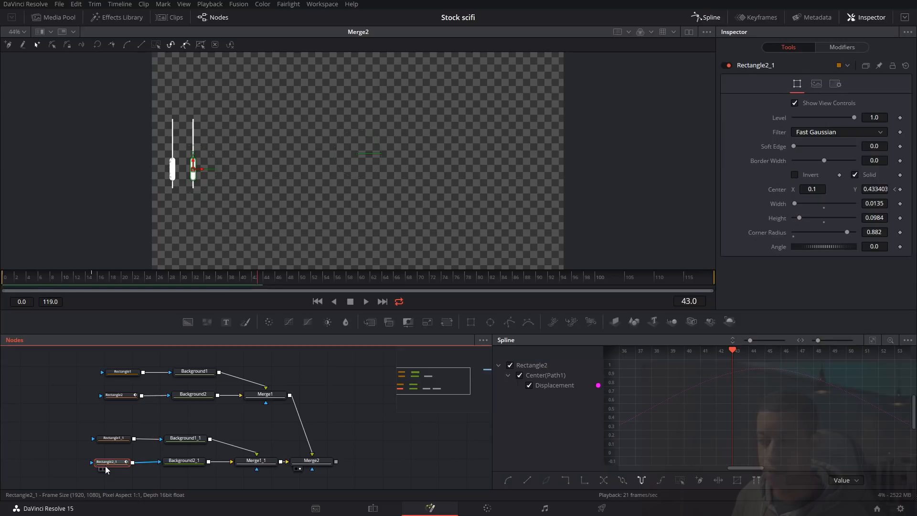
- Open the Keyframes editor for only the selected Rectangle2_1 node and widen the Spline and Nodes areas
scroll(113, 463, "up", 3)
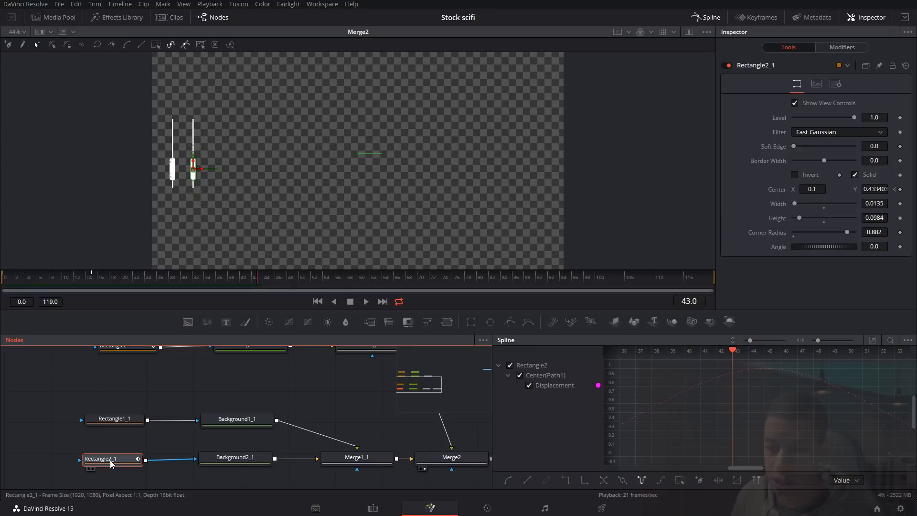
mouse_move(115, 464)
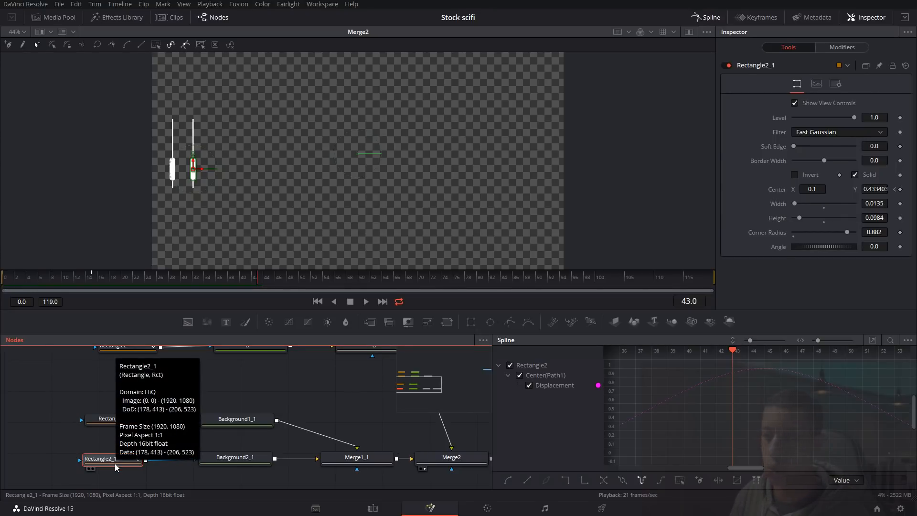
scroll(209, 439, "right", 4)
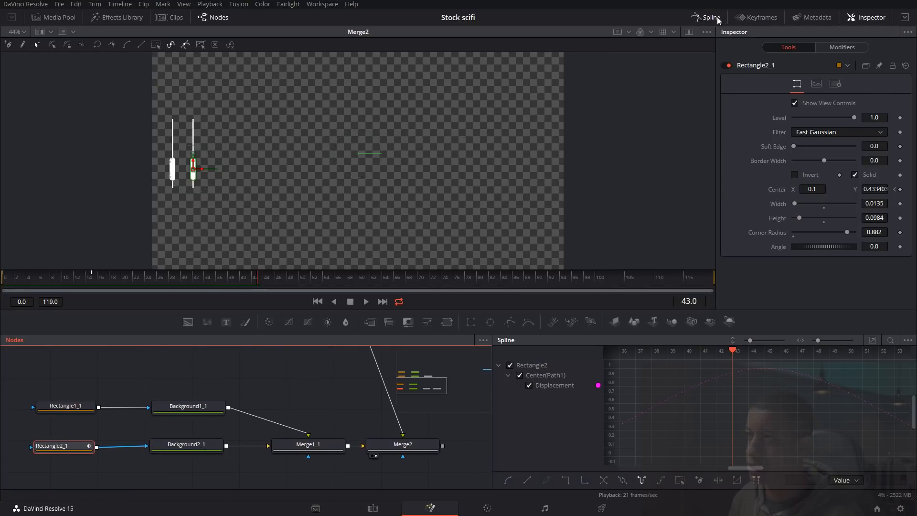
left_click(754, 18)
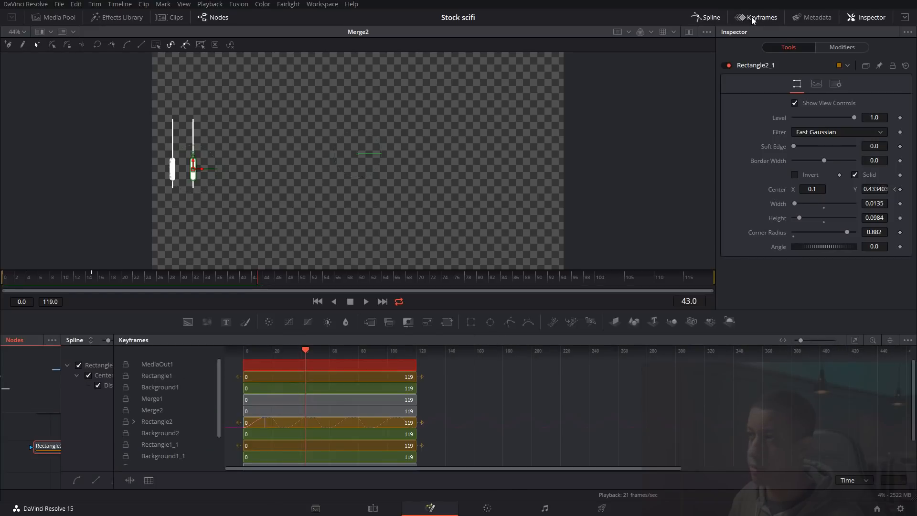
left_click(907, 340)
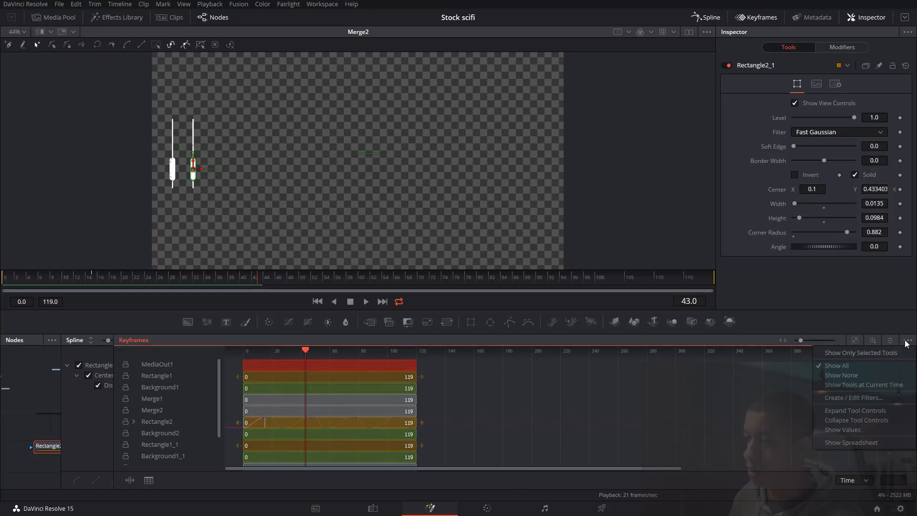
left_click(846, 353)
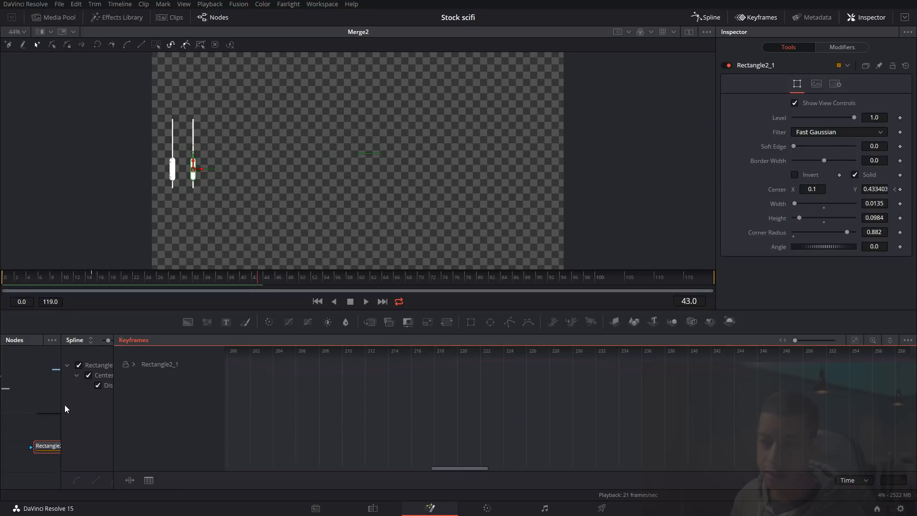
left_click_drag(115, 413, 396, 416)
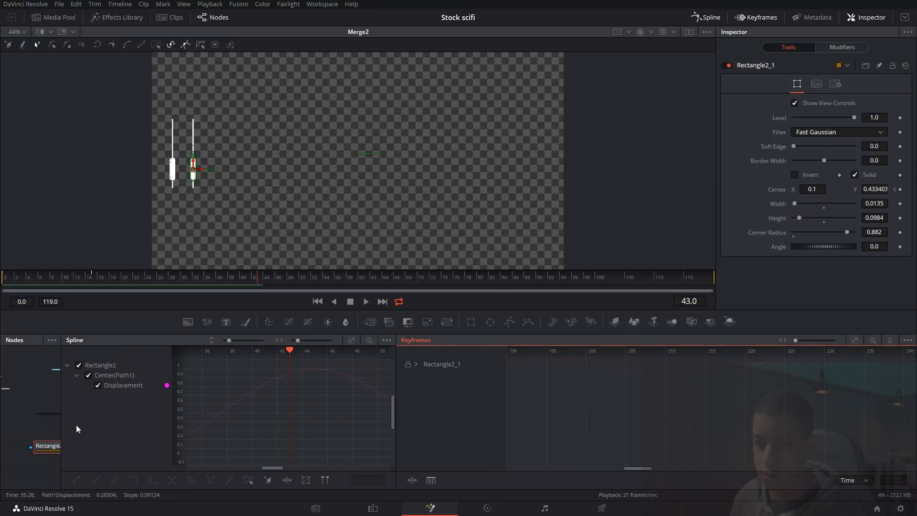
left_click_drag(59, 423, 164, 432)
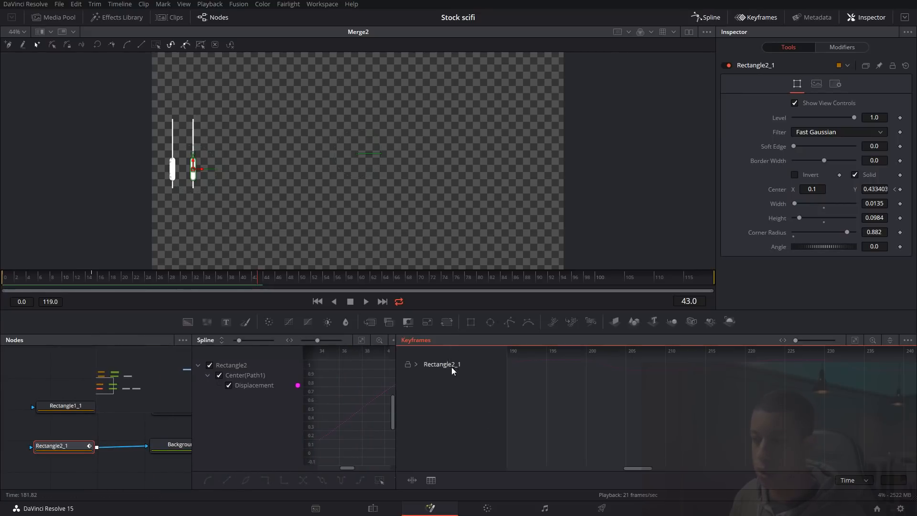
- Load Rectangle2_1's Path1_1 Displacement curve into the Spline editor from its keyframe track, and close the Keyframes editor
left_click(417, 364)
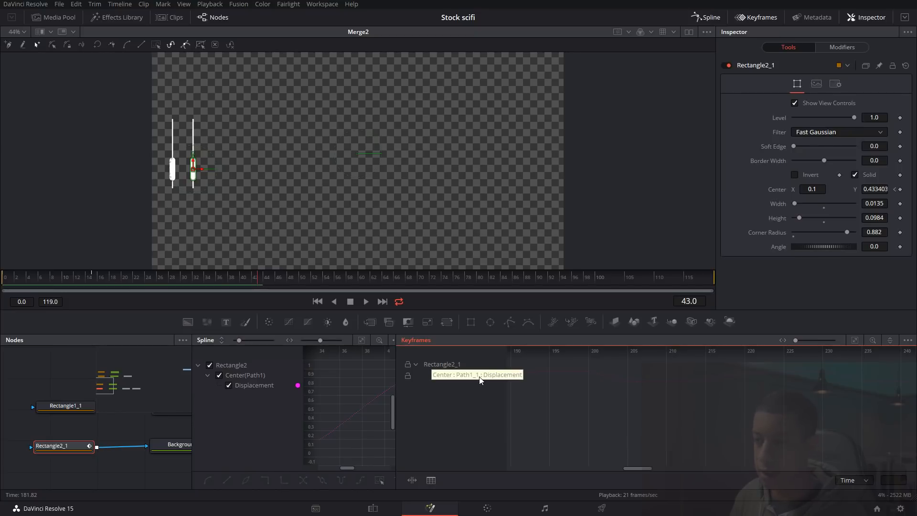
left_click(461, 376)
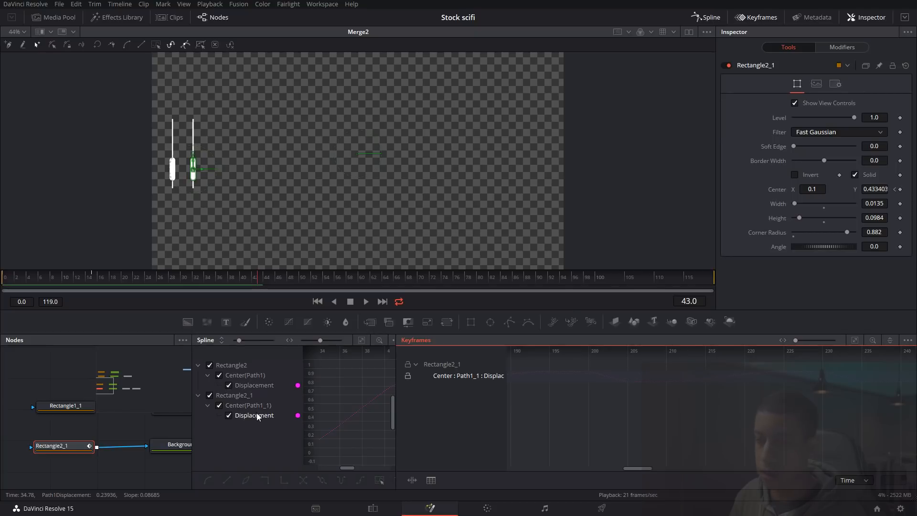
left_click(759, 18)
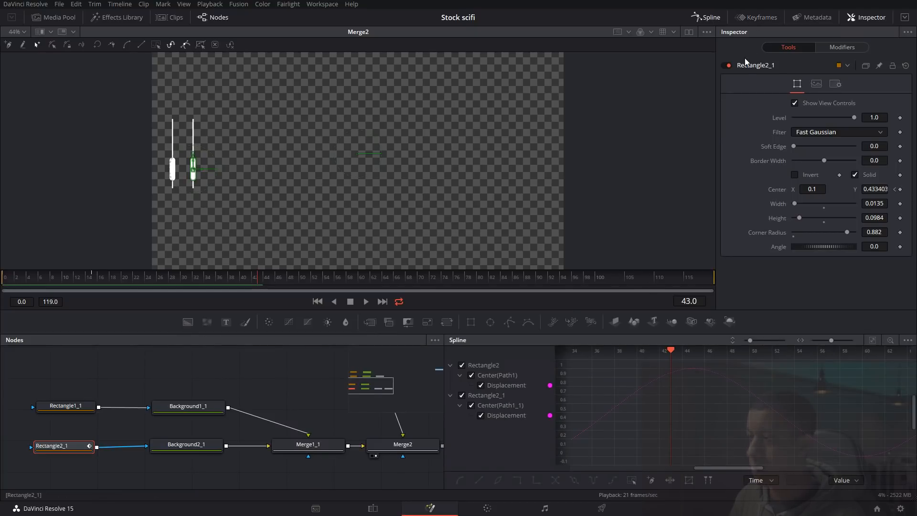
- Show only Rectangle2_1's curve fitted in the Spline editor and move its last Displacement keyframe to frame 9
left_click(908, 340)
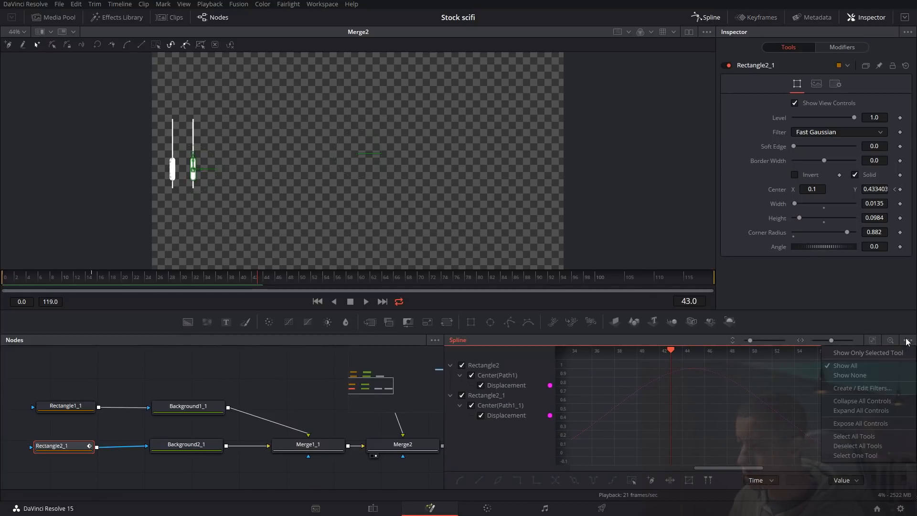
left_click(863, 355)
left_click(875, 340)
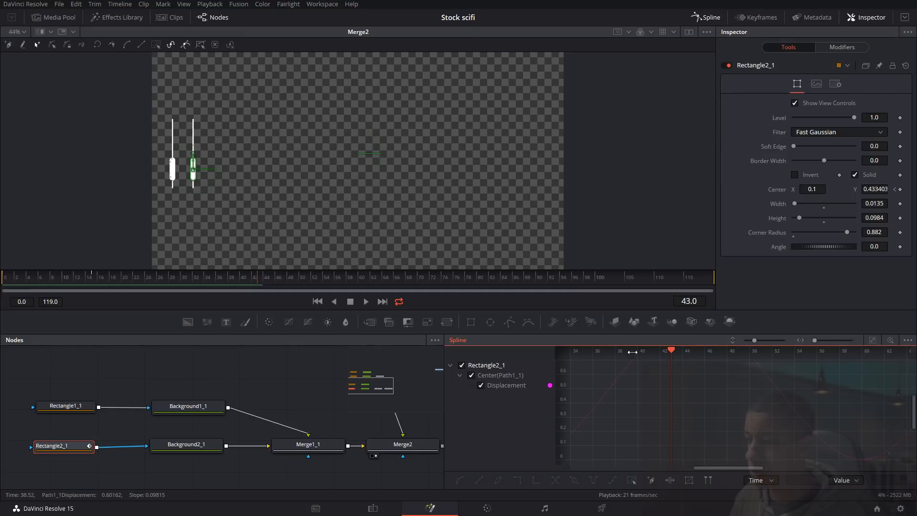
left_click(874, 342)
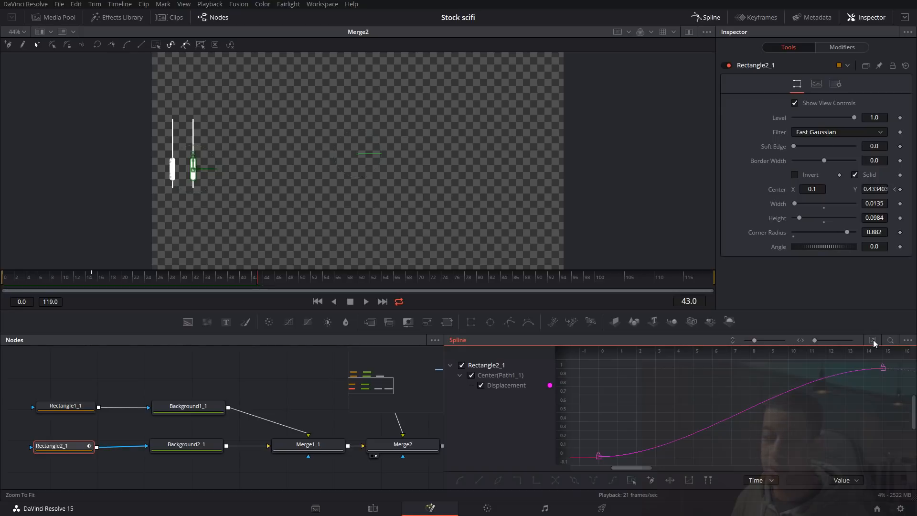
left_click(884, 368)
left_click_drag(883, 371, 760, 370)
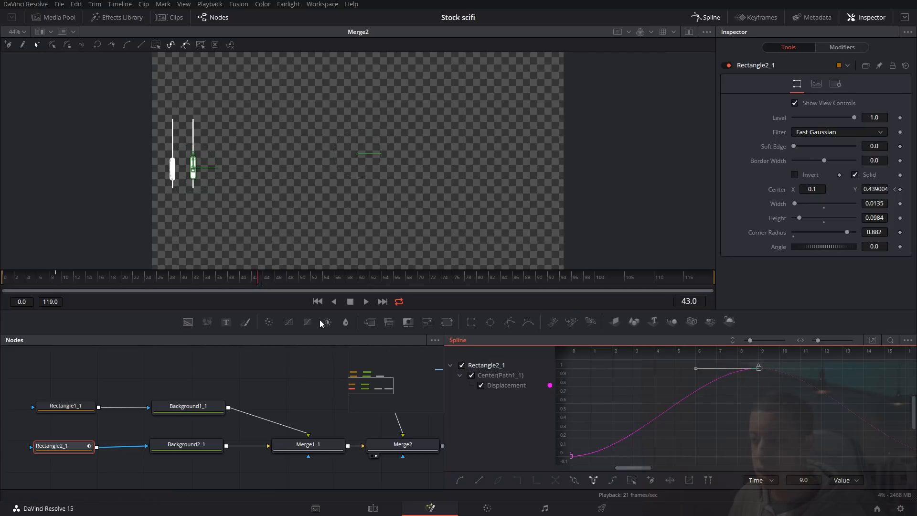
- Raise the second candle's body toward the top of its wick at frame 9 and lower it to about Y 0.426 at frame 0
left_click(895, 190)
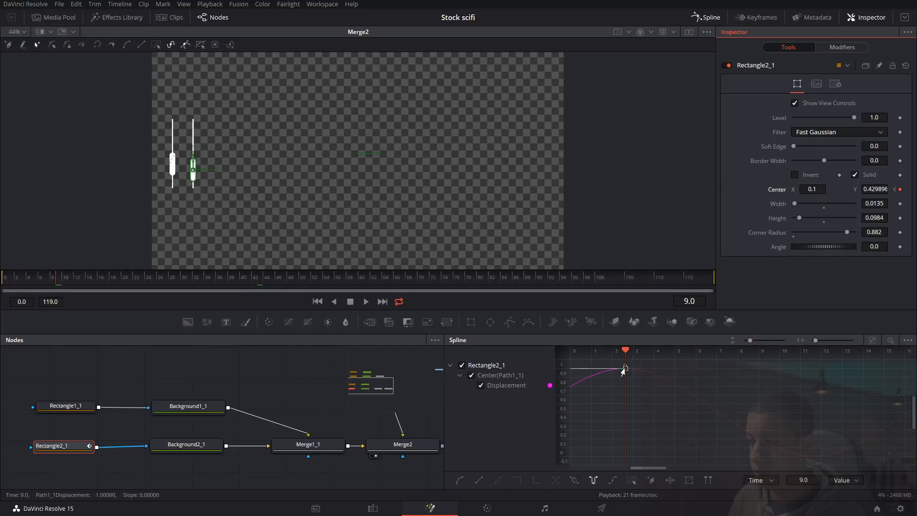
left_click_drag(193, 168, 193, 137)
left_click_drag(59, 268, 4, 278)
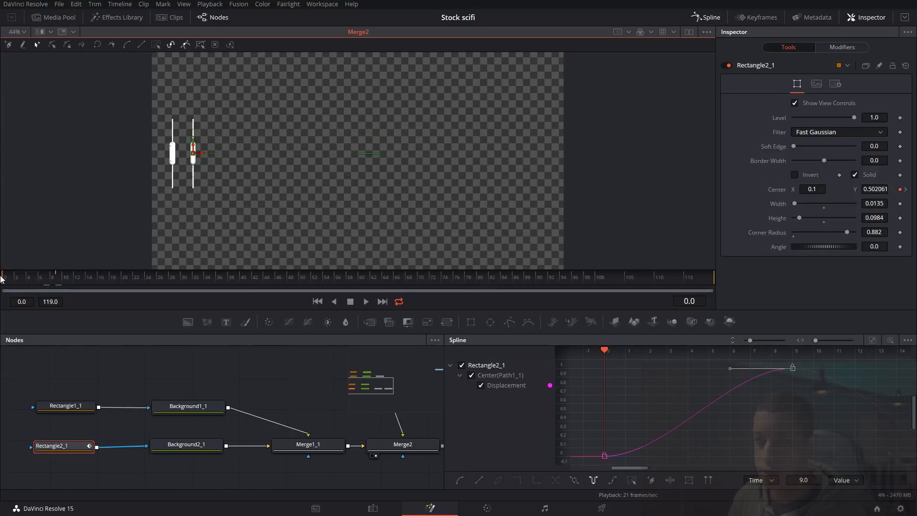
left_click_drag(192, 156, 192, 165)
left_click_drag(25, 280, 6, 279)
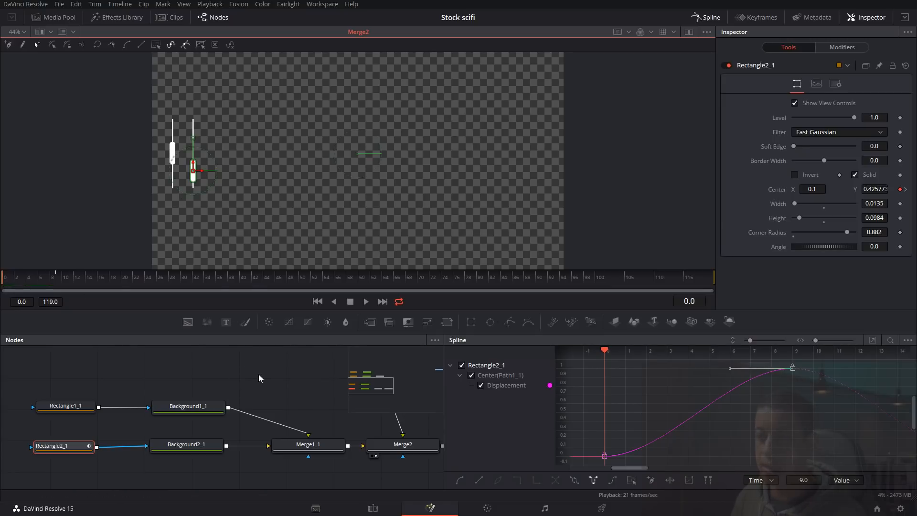
- Close the Spline editor and play back the two candles to compare their motion
left_click(706, 17)
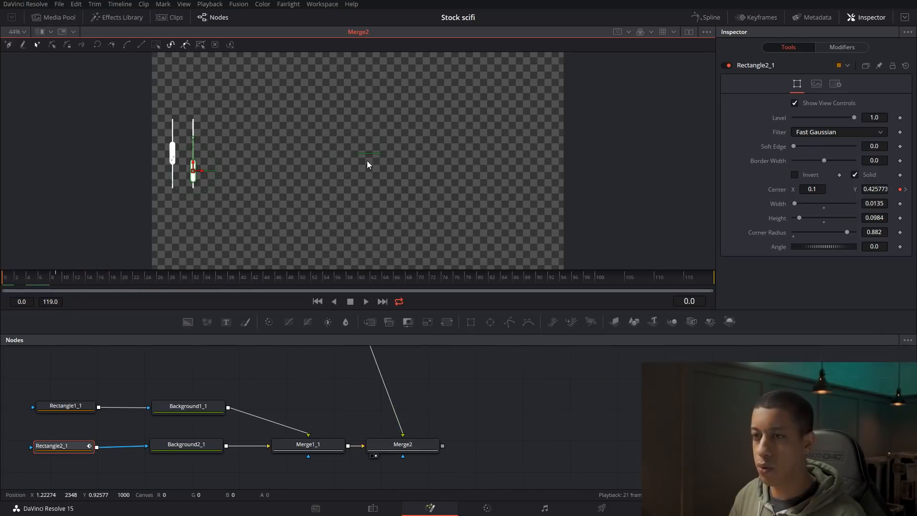
key("space")
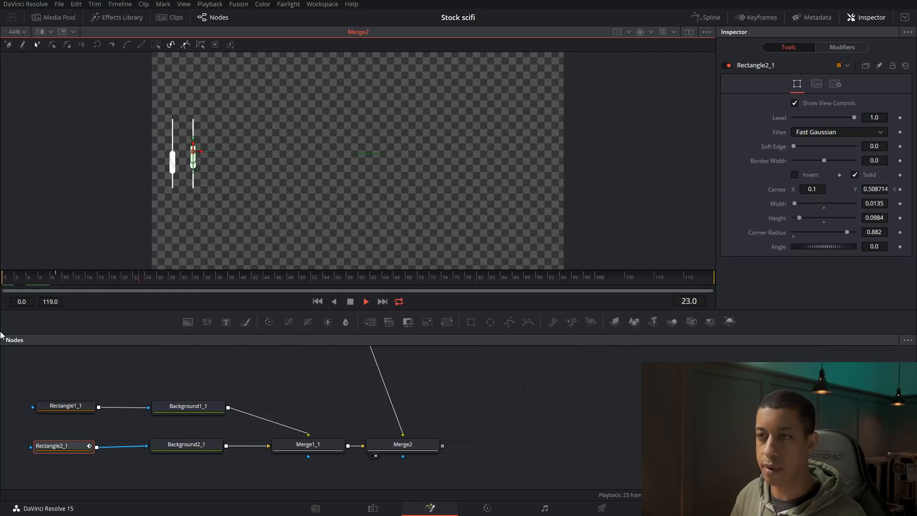
key("space")
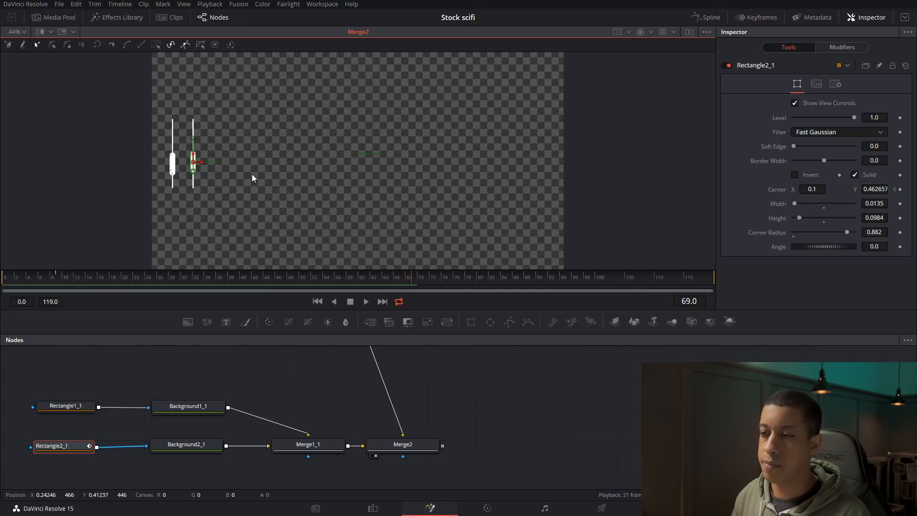
- Show the original candle's Merge1 output in the viewer
scroll(423, 381, "down", 3)
left_click_drag(428, 372, 435, 404)
scroll(365, 402, "up", 2)
left_click_drag(354, 417, 332, 457)
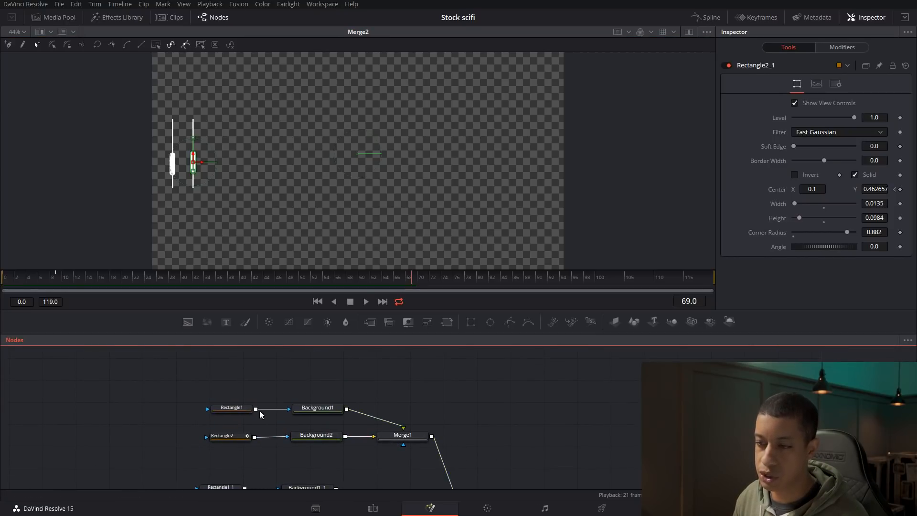
left_click(403, 436)
left_click_drag(380, 153, 375, 153)
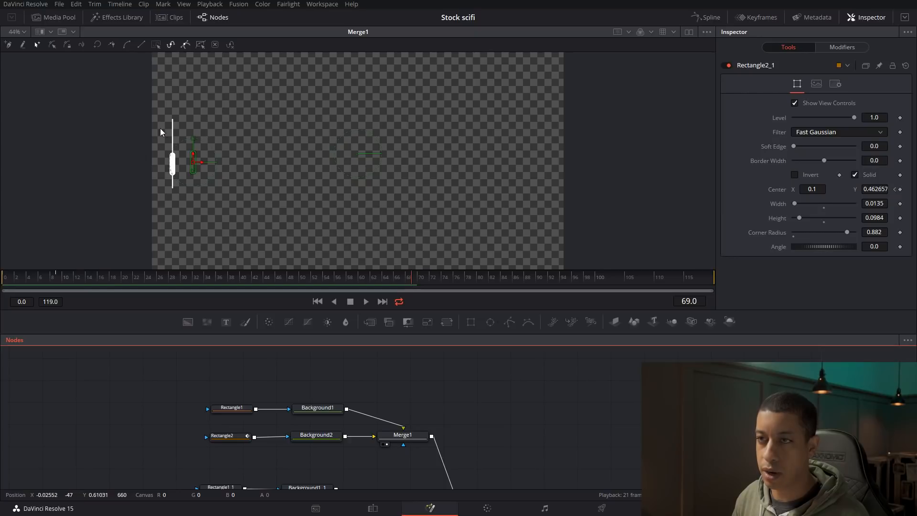
- Add an unconnected Merge node beside Merge1
left_click(440, 423)
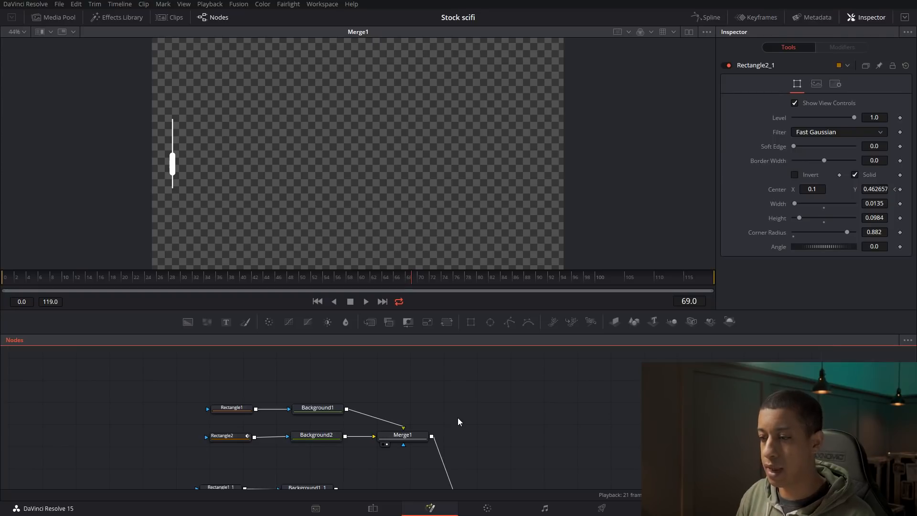
key("shift+space")
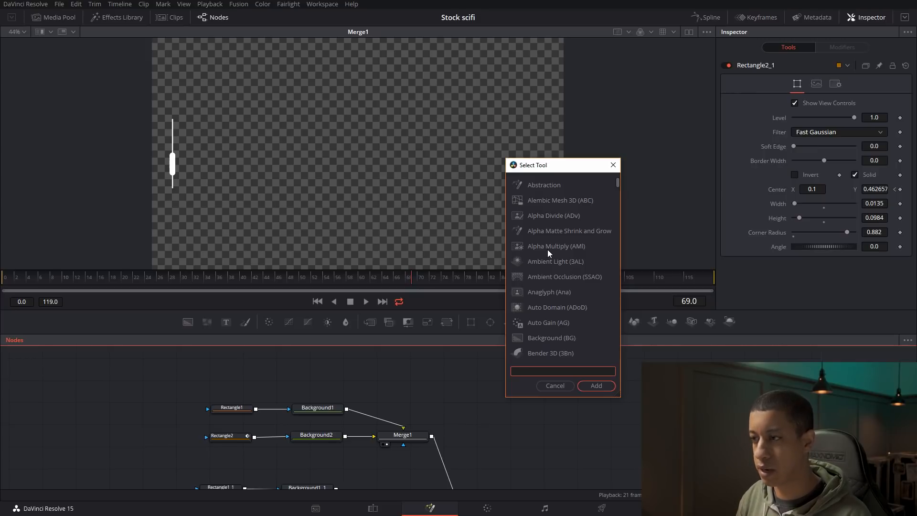
type("mer")
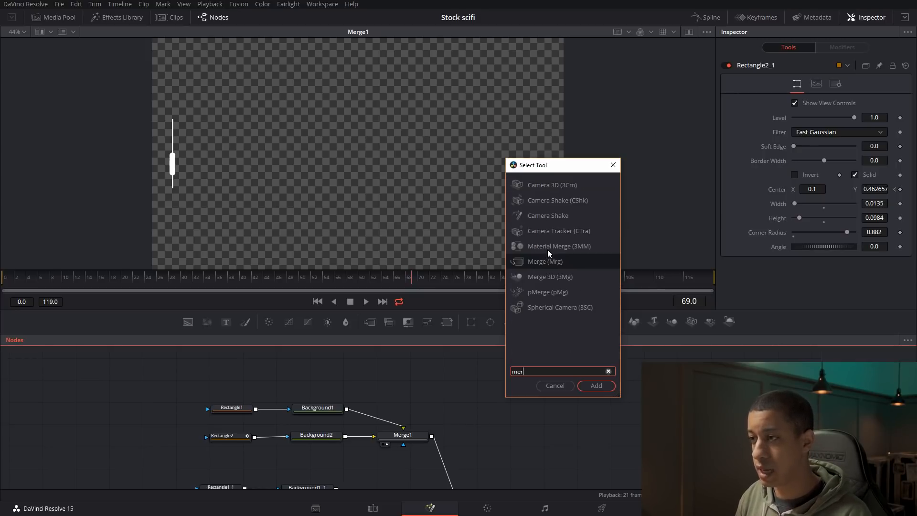
key("Return")
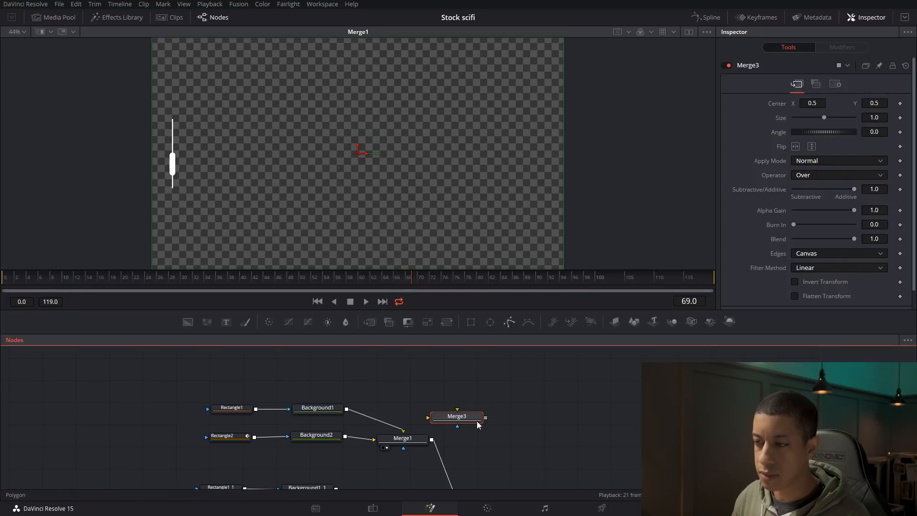
- Feed Merge1's output into both the background and foreground inputs of Merge3 and show Merge3 in the viewer
left_click_drag(462, 424, 487, 429)
left_click_drag(568, 436, 552, 382)
left_click_drag(443, 449, 448, 474)
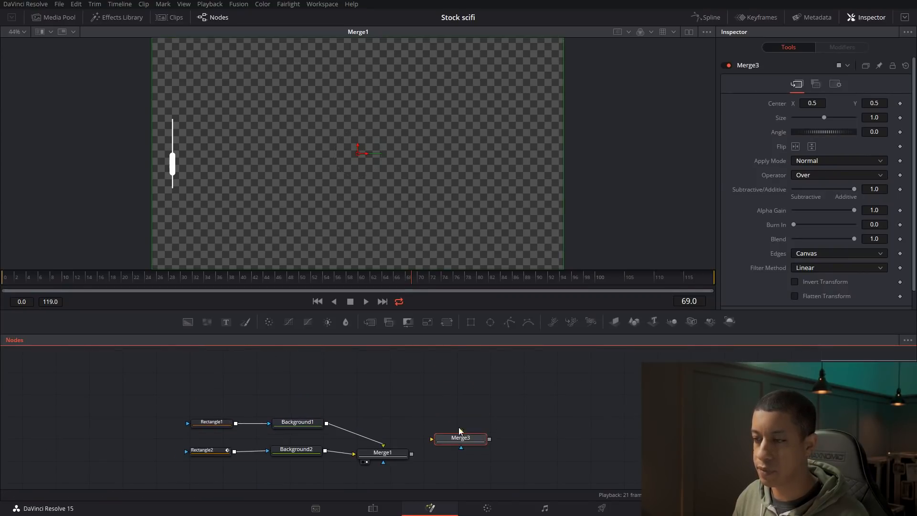
left_click_drag(414, 456, 395, 172)
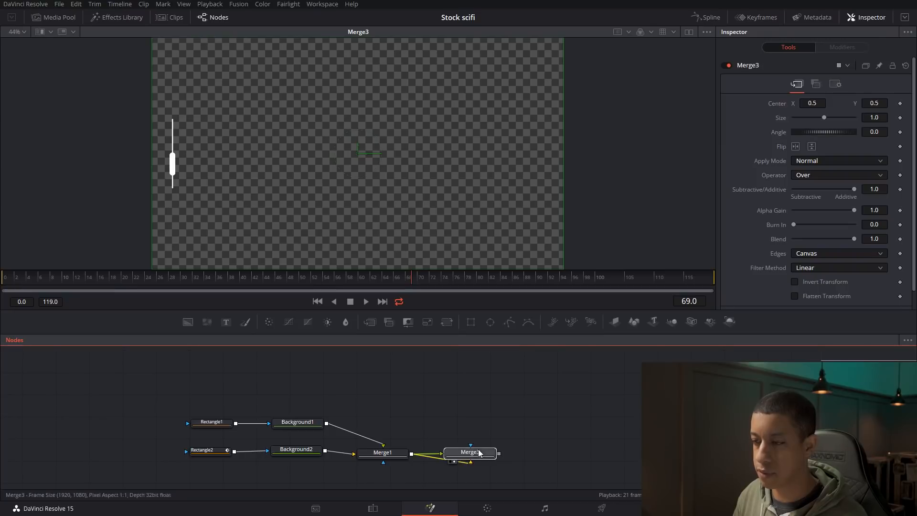
left_click_drag(469, 458, 503, 435)
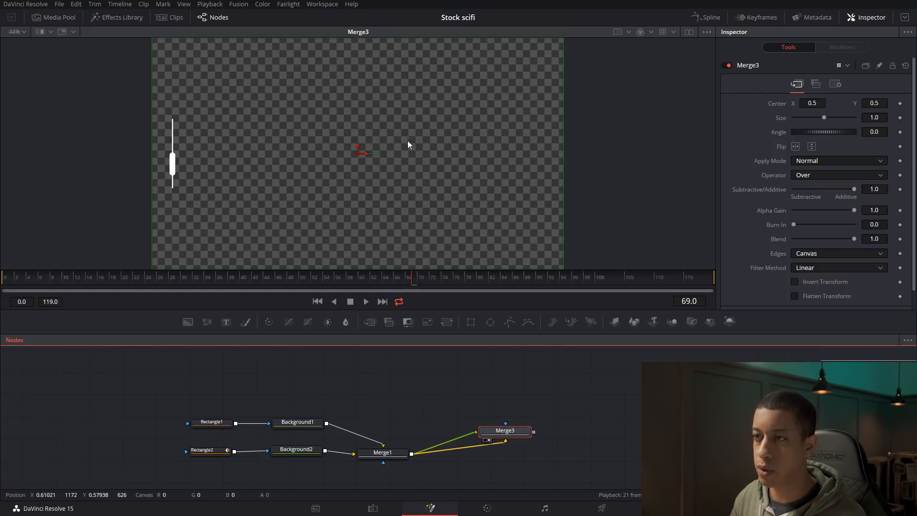
- Try offsetting Merge3's foreground candle horizontally to about X 0.529, and restore its default centre
mouse_move(367, 159)
left_mouse_down()
mouse_move(395, 160)
mouse_move(379, 154)
left_mouse_up()
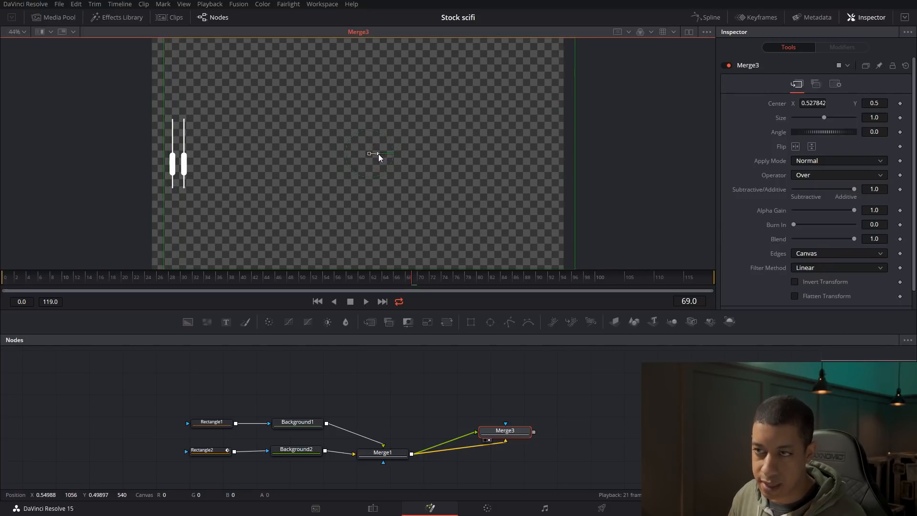
left_click(776, 102)
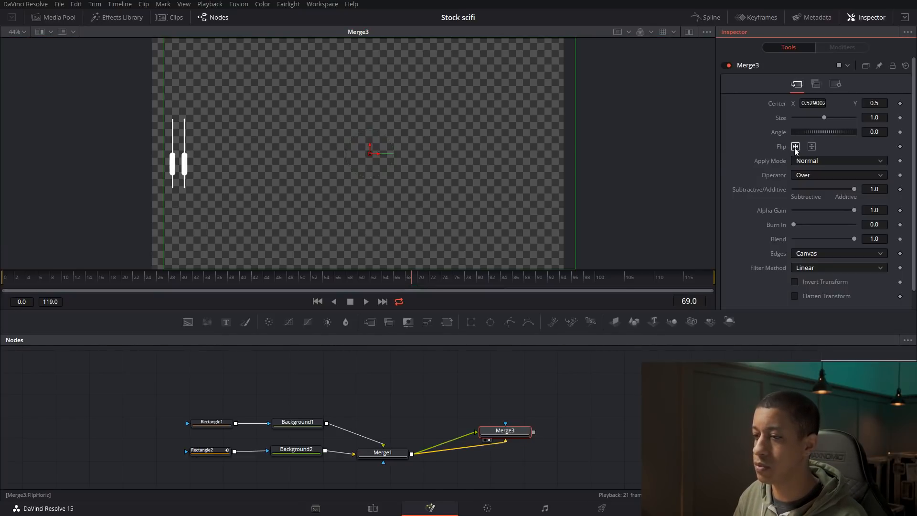
double_click(778, 105)
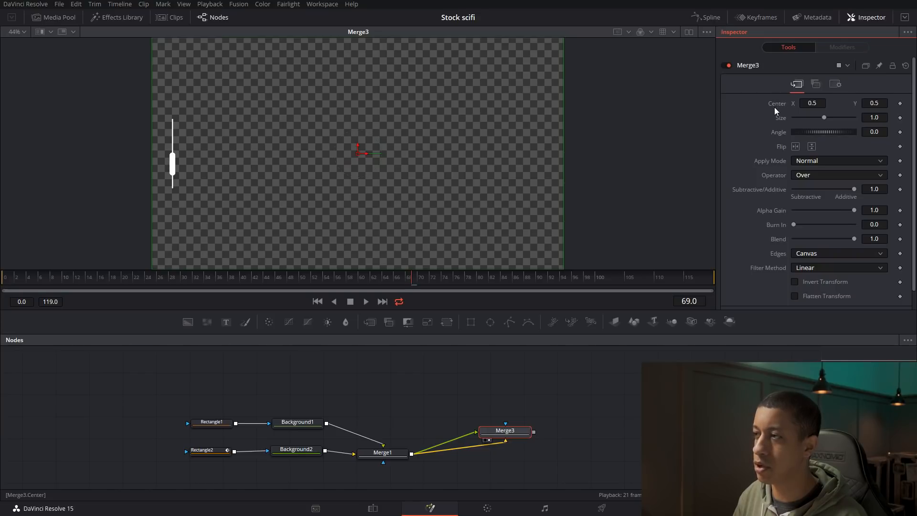
- Flip Merge3's foreground candle horizontally and vertically, and play back the mirrored pair from the start
left_click(796, 147)
left_click(812, 146)
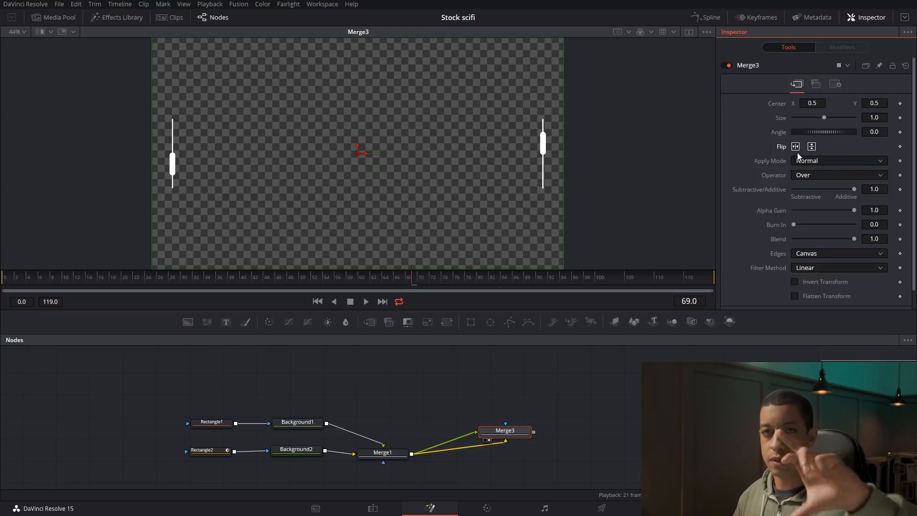
left_click_drag(94, 278, 9, 269)
key("space")
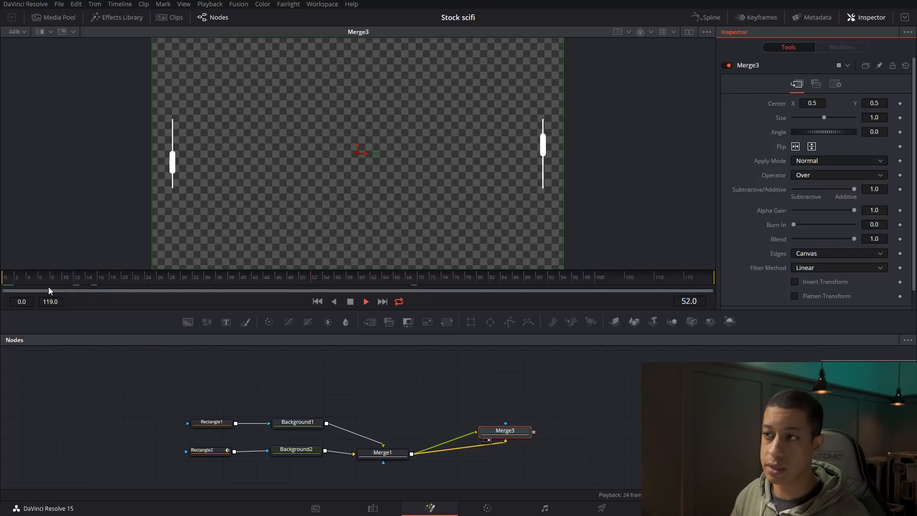
key("space")
- Feed the second candle's Merge1_1 into both inputs of Merge2 and show Merge2 in the viewer
scroll(523, 423, "down", 4)
left_click_drag(529, 436, 521, 408)
scroll(514, 417, "up", 3)
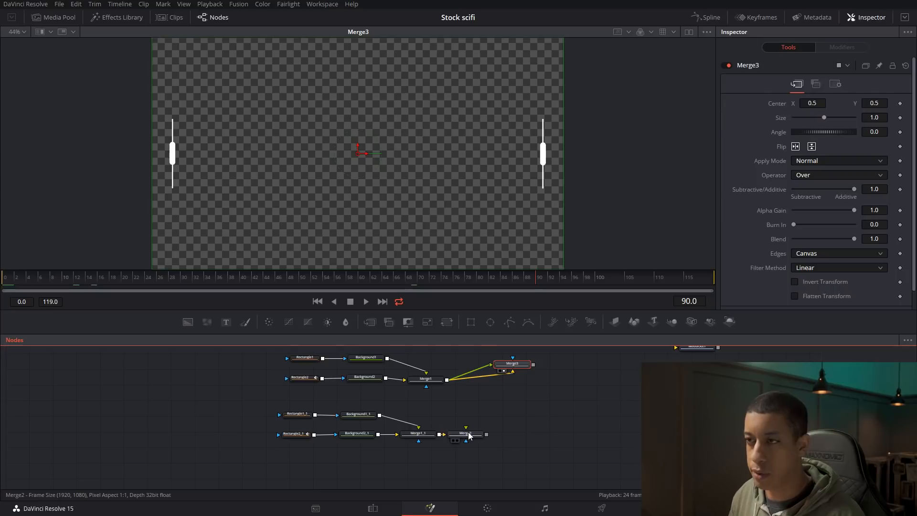
left_click_drag(478, 435, 523, 438)
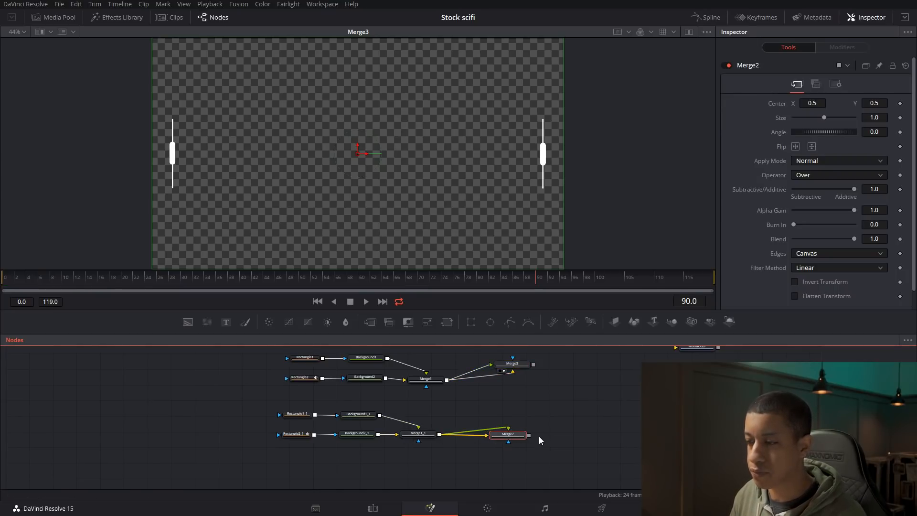
key("1")
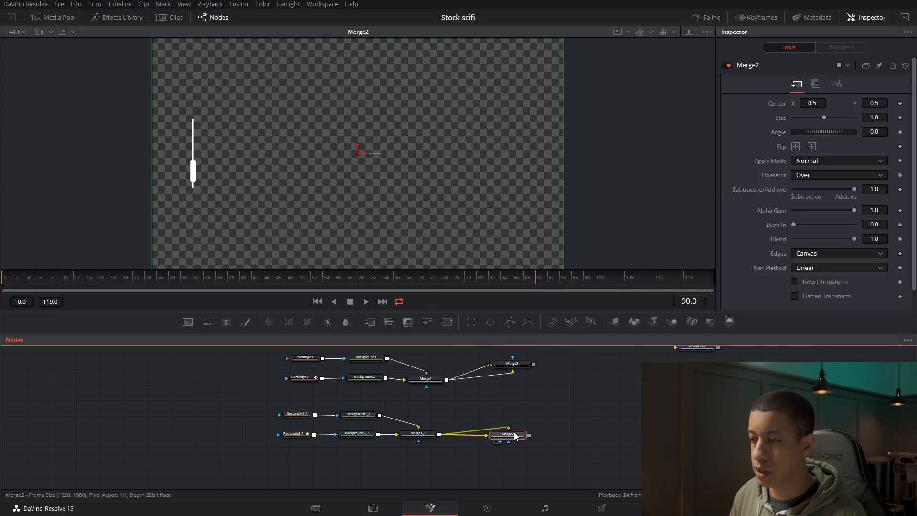
- Flip Merge2's foreground candle vertically and horizontally, and play back the second mirrored pair
left_click(812, 147)
left_click(795, 147)
key("space")
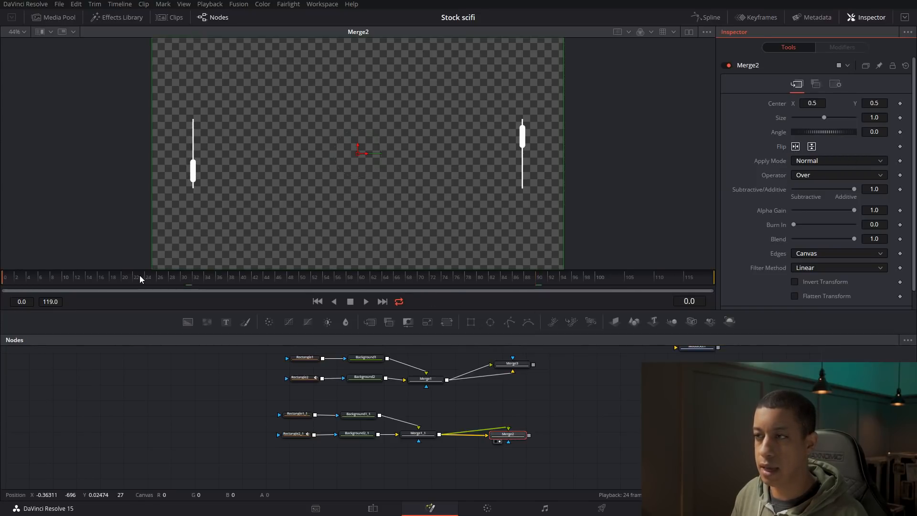
key("space")
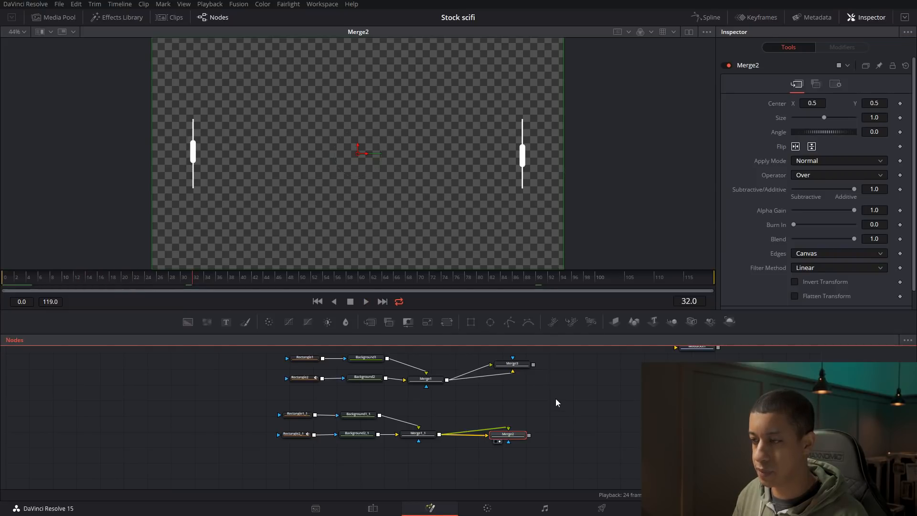
- Combine the Merge3 and Merge2 outputs in a new Merge4, view it, and play back all four candles
left_click_drag(534, 365, 620, 444)
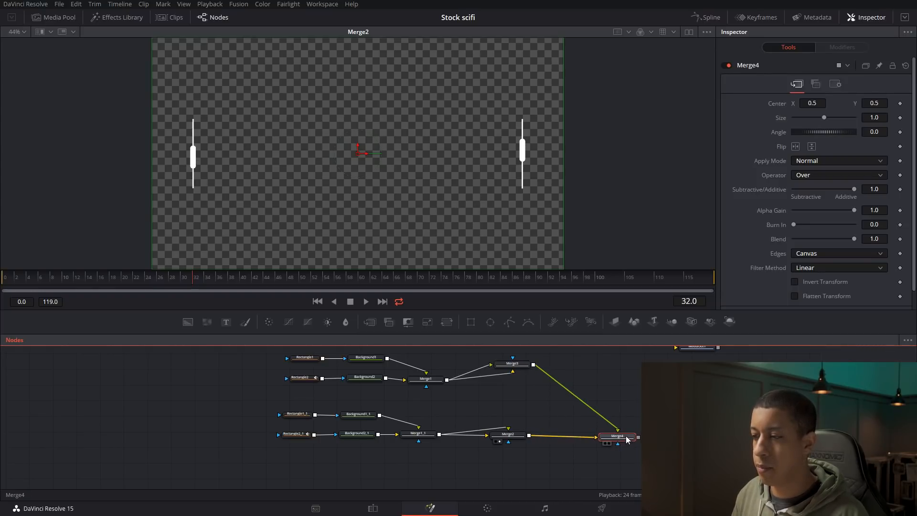
left_click_drag(618, 436, 411, 203)
left_click_drag(60, 279, 5, 278)
key("space")
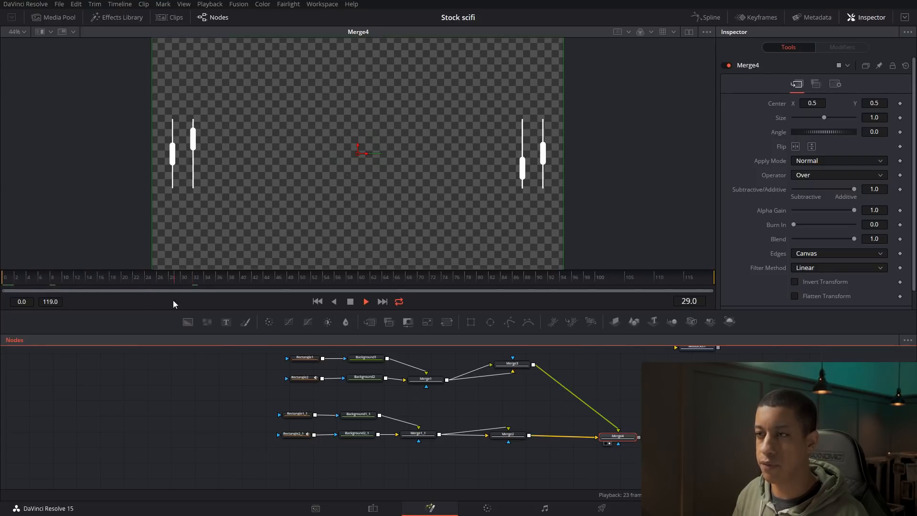
key("space")
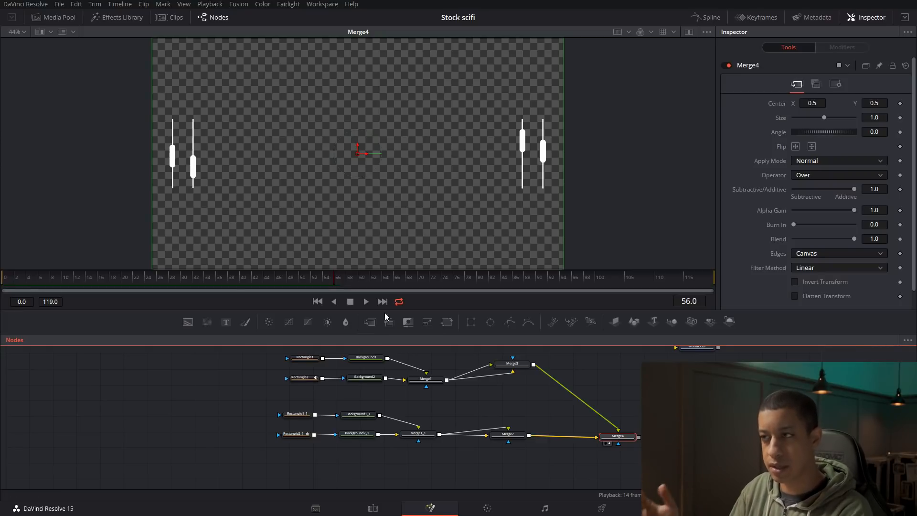
- Turn off the vertical flip on Merge2 and play back the four candles
left_click(514, 440)
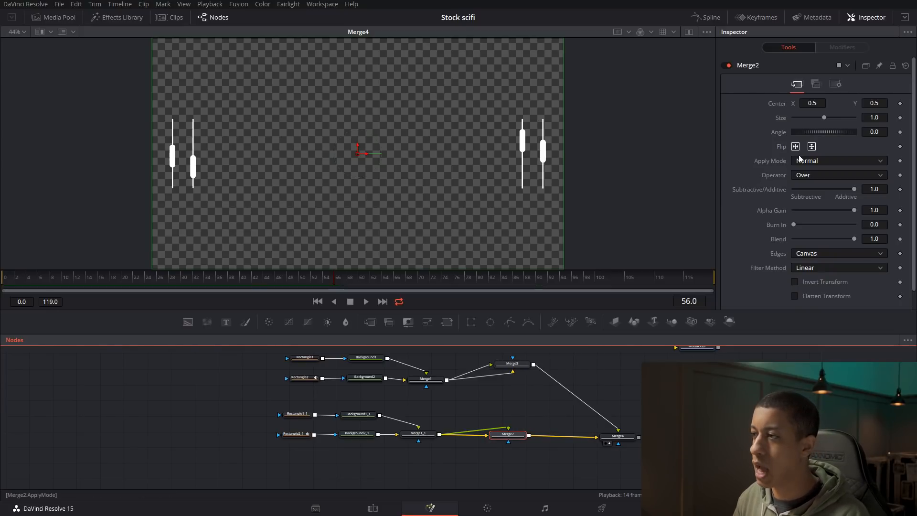
left_click(812, 147)
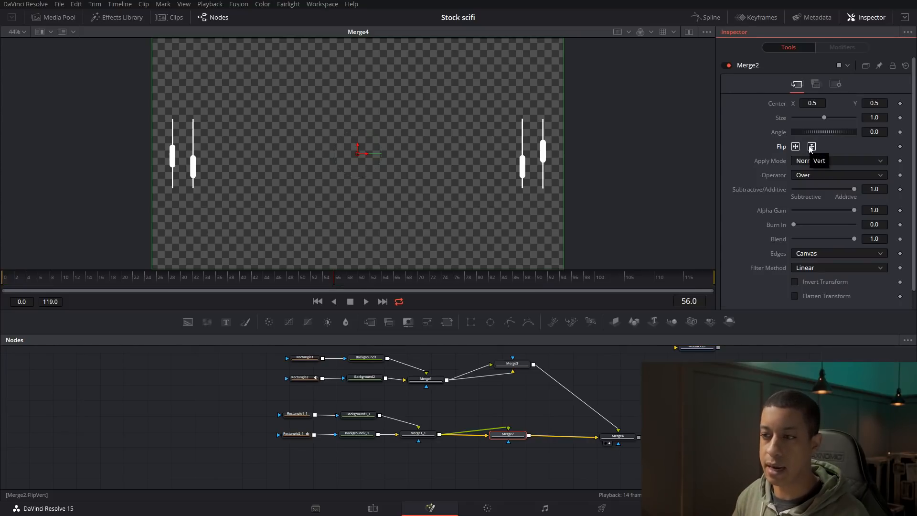
key("space")
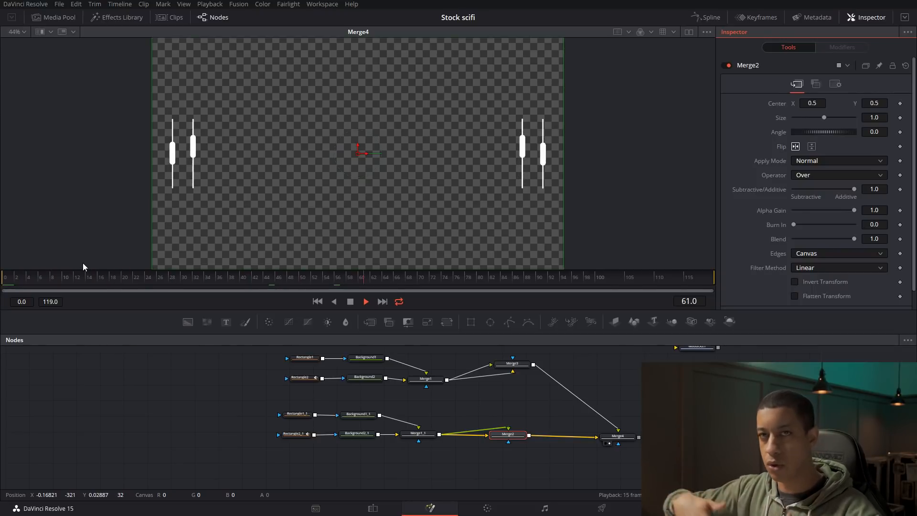
key("space")
- Raise the second candle's wick, Rectangle1_1, to about Y 0.552 and check the motion from frame 0
left_click(440, 412)
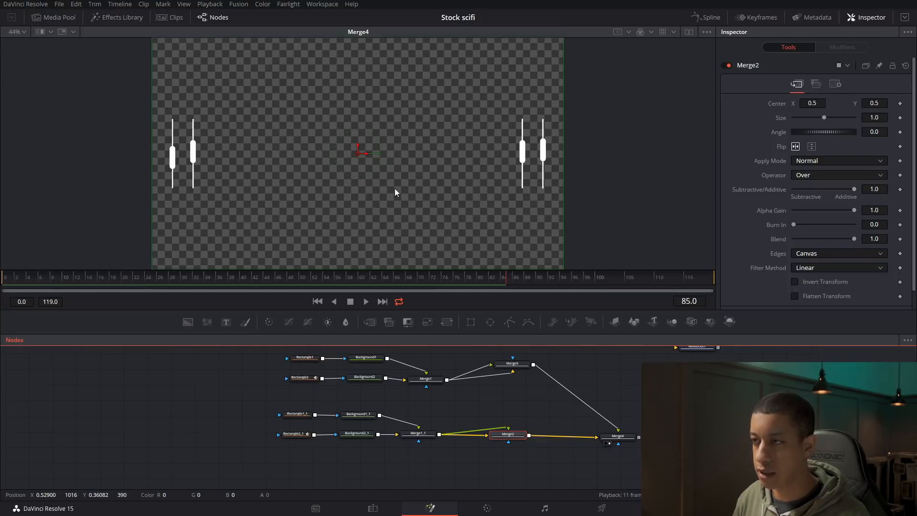
left_click(295, 414)
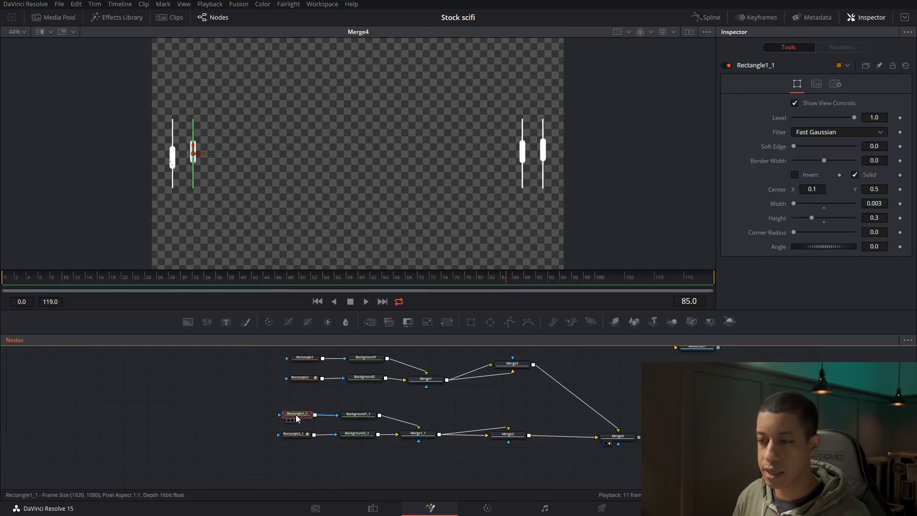
mouse_move(296, 415)
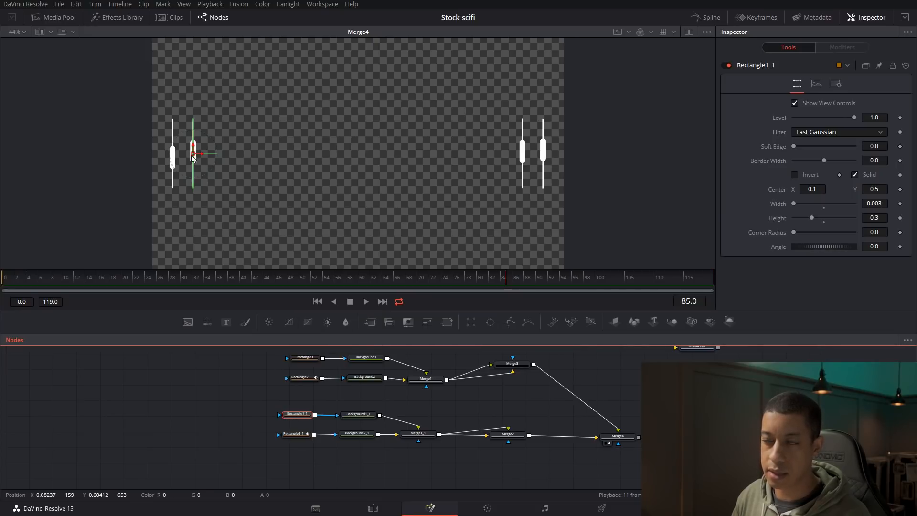
left_click_drag(196, 149, 193, 136)
left_click(198, 366)
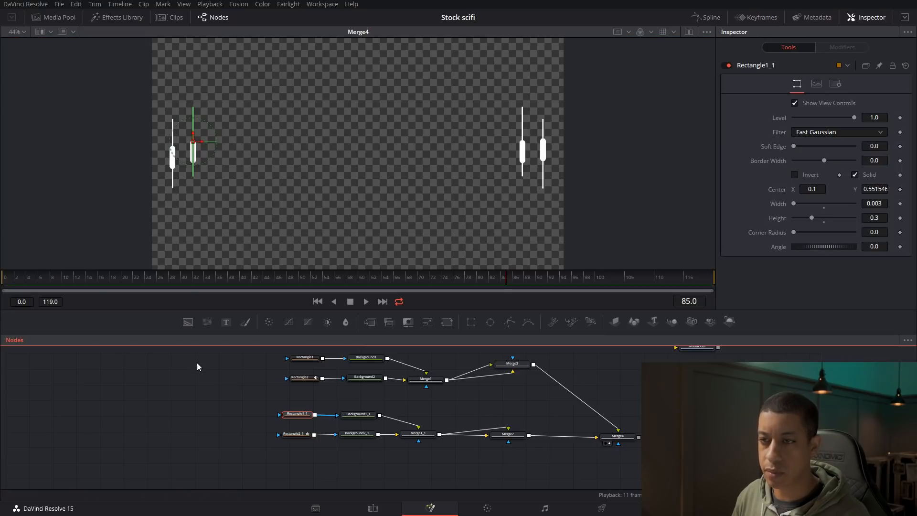
left_click(1, 279)
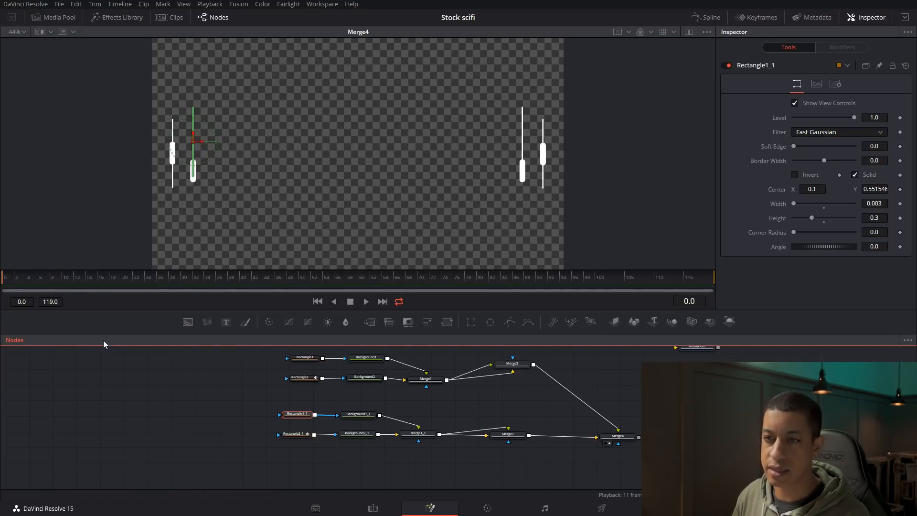
key("space")
key("space")
left_click(1, 280)
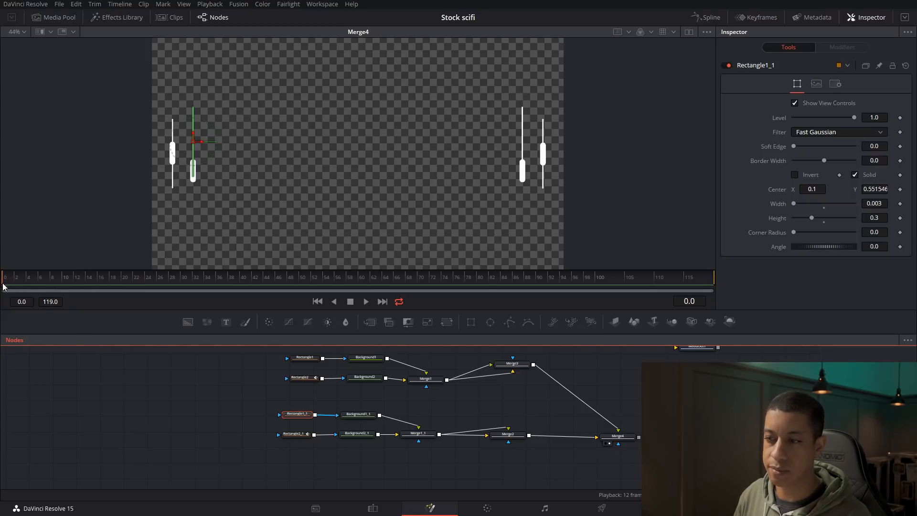
- Raise the second candle's body, Rectangle2_1, to about Y 0.471 at frame 0 and play back the result
left_click(295, 435)
left_click(193, 167)
left_click_drag(193, 167, 193, 157)
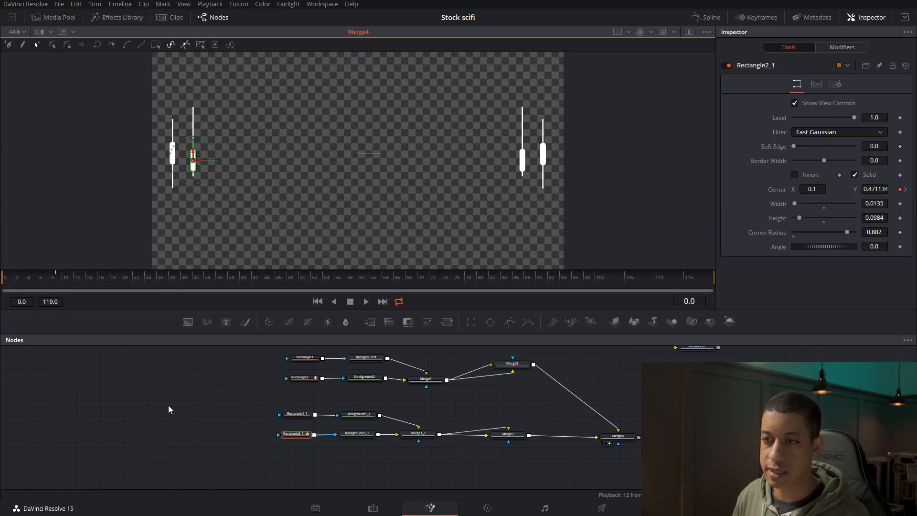
left_click(168, 405)
key("space")
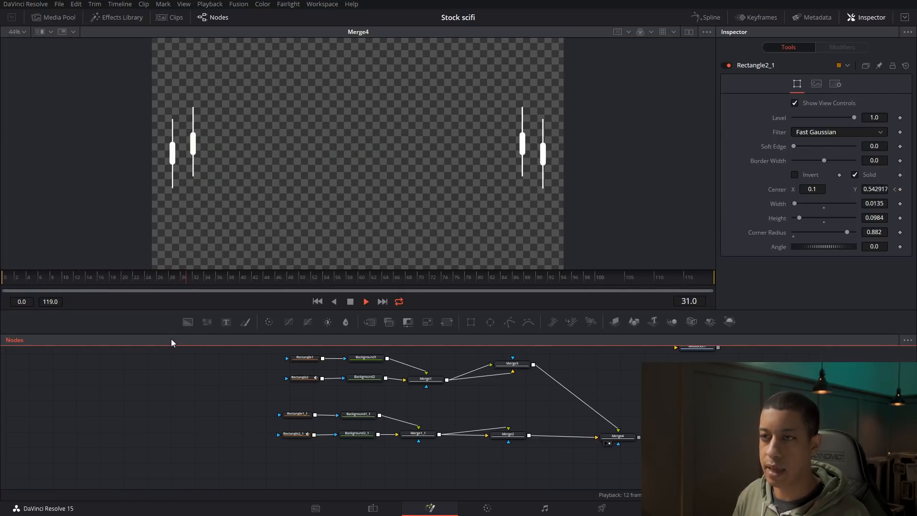
key("space")
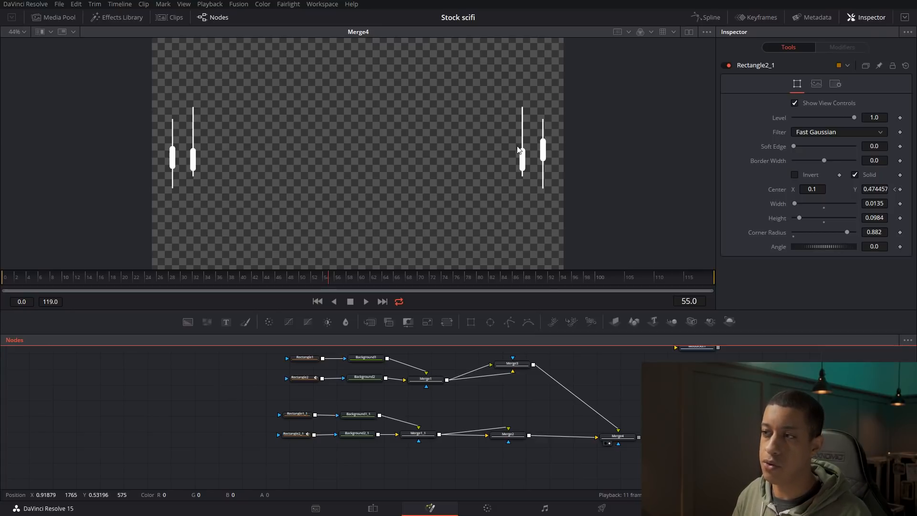
- Select Merge2 to inspect its flip settings
left_click(516, 438)
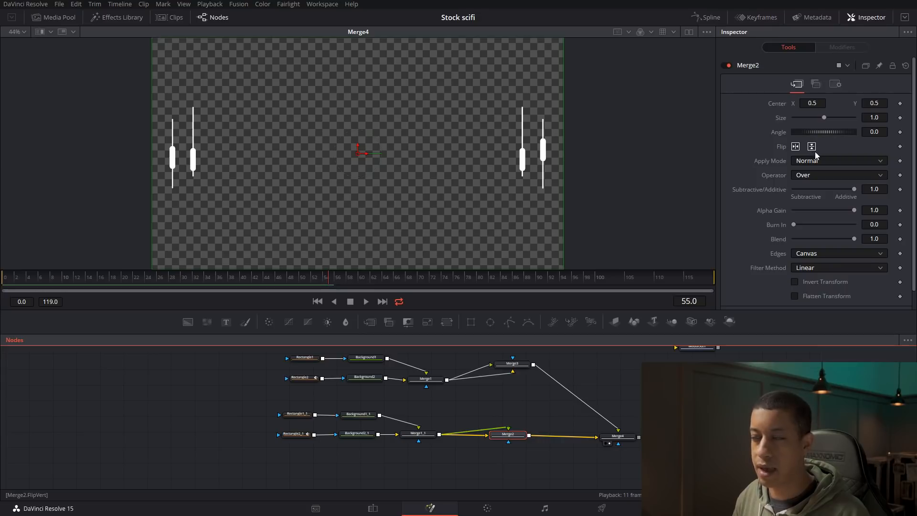
left_click(526, 410)
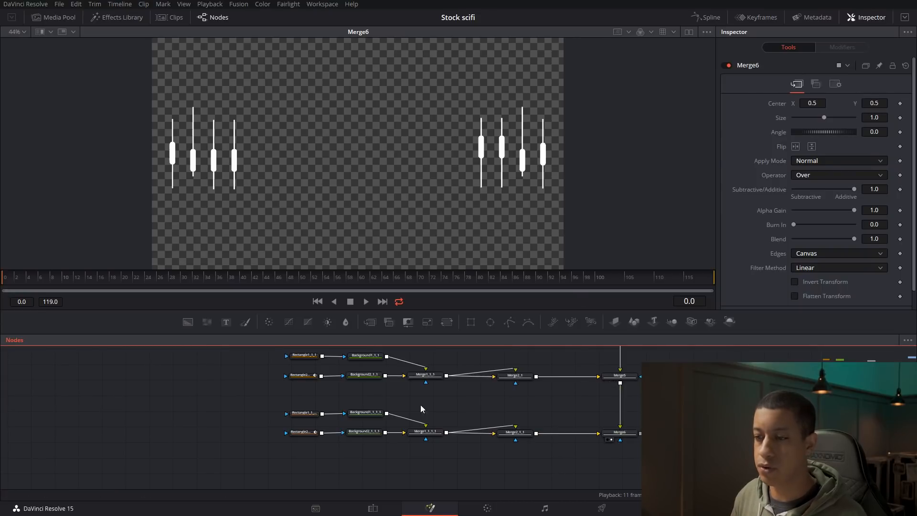
- Select the fourth candle's body rectangle, Rectangle2_1_1_1, and move the playhead close to its keyframe near frame 9
left_click(308, 431)
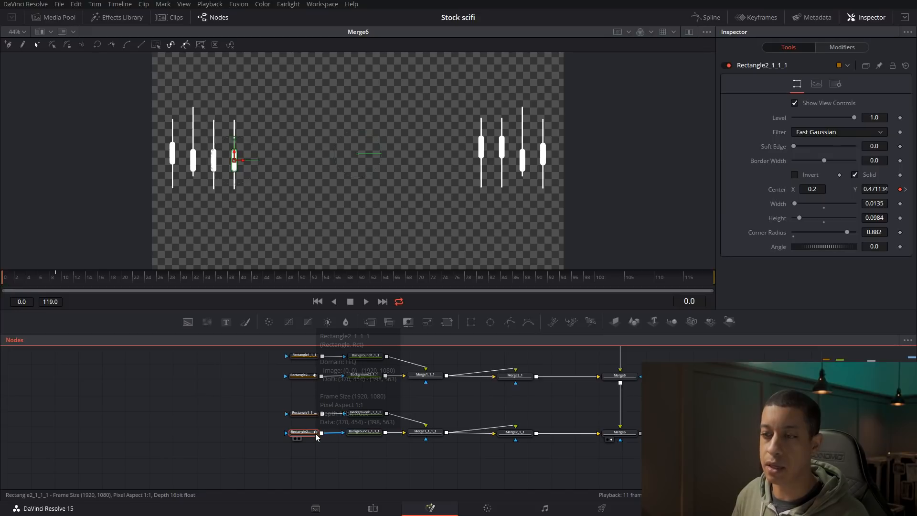
left_click_drag(27, 278, 62, 283)
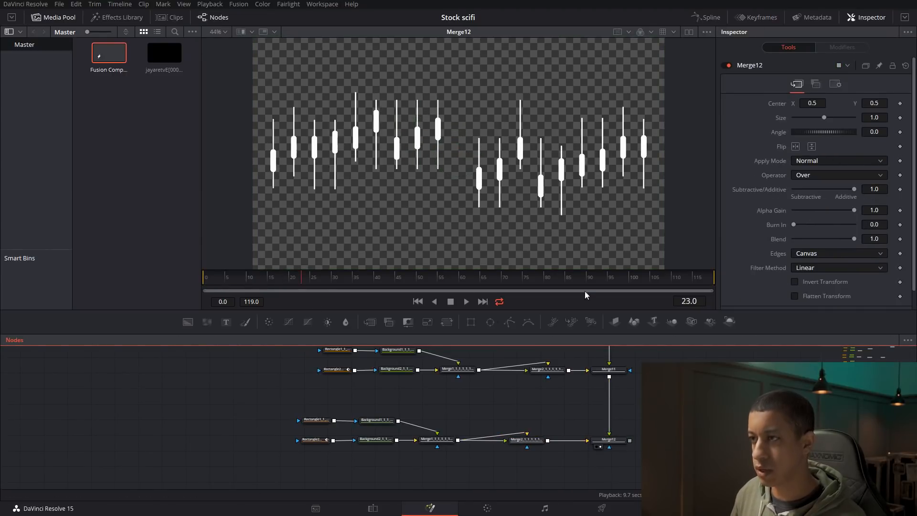
- Set the newest candle's wick rectangle to Center X 0.5 and delete the Merge2 copy that mirrors this candle
left_click_drag(478, 407, 483, 418)
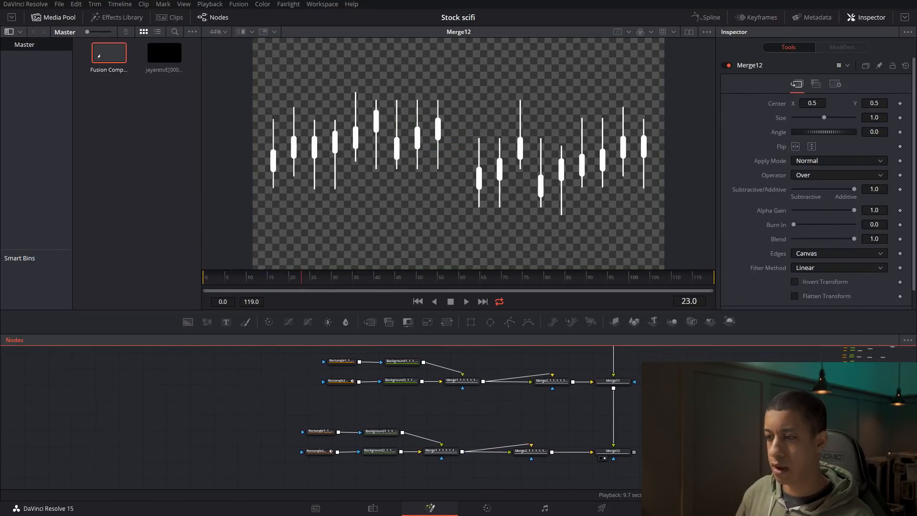
left_click(322, 431)
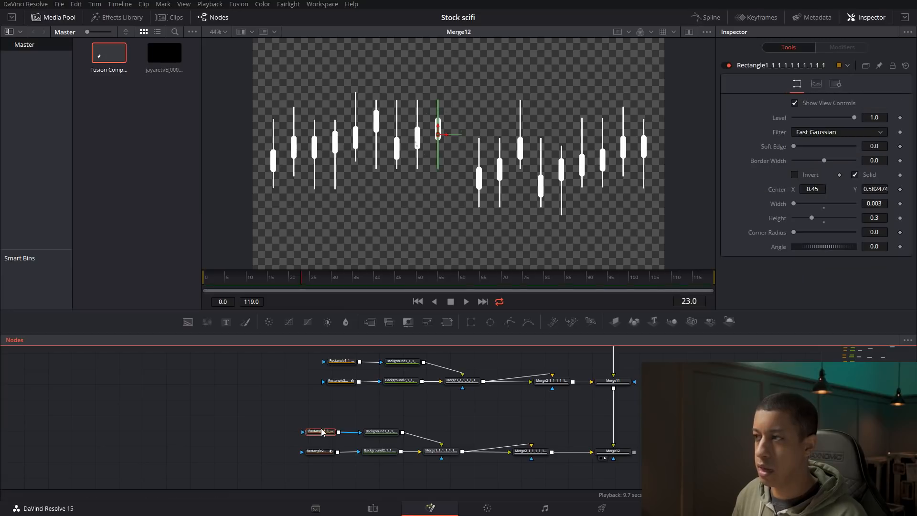
left_click(820, 190)
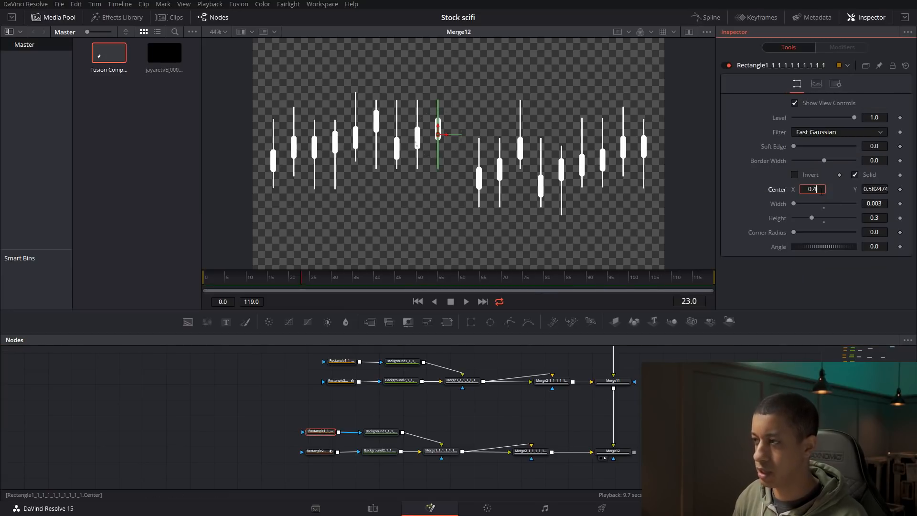
type("5")
key("Tab")
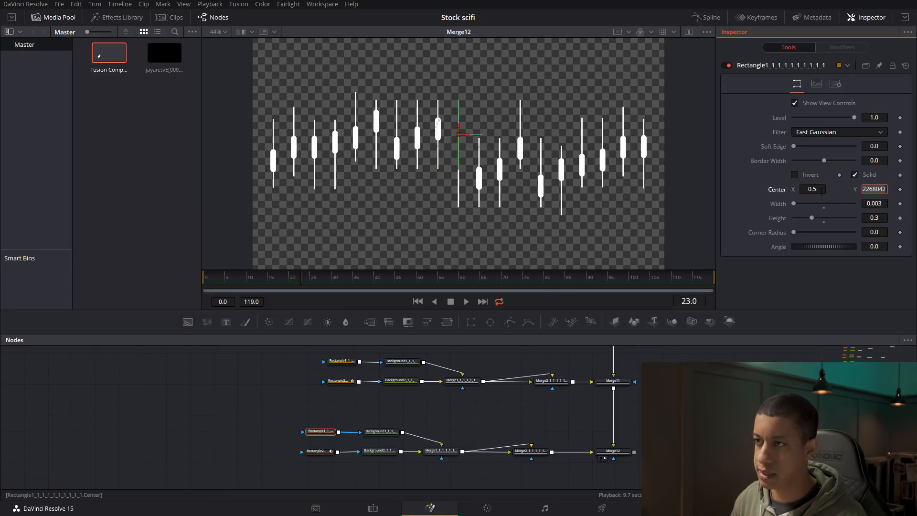
left_click(442, 427)
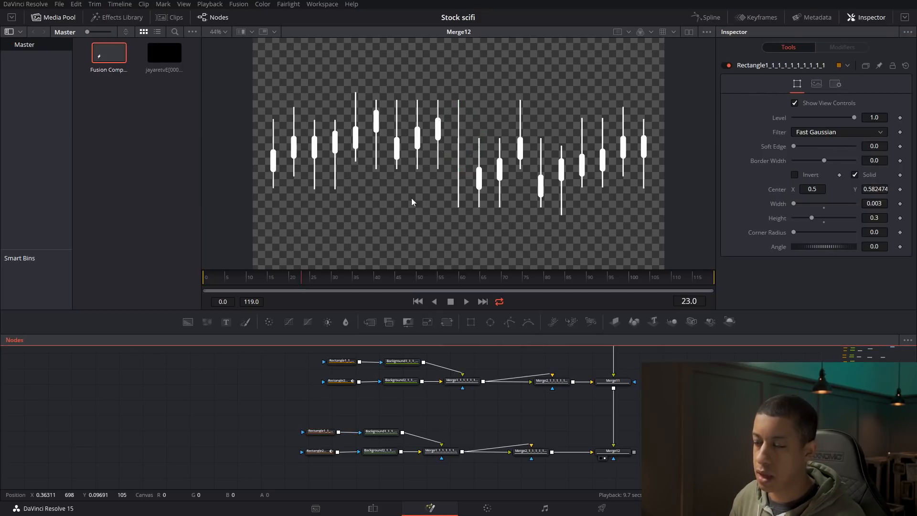
left_click(531, 450)
key("Delete")
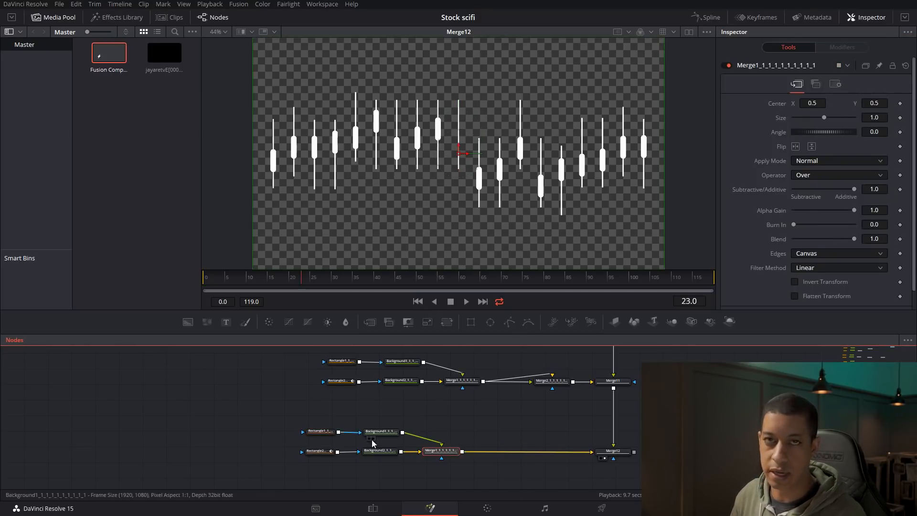
- Set the newest candle's body rectangle to Center X 0.5 on each of its keyframes, going back to frame 0
left_click(325, 457)
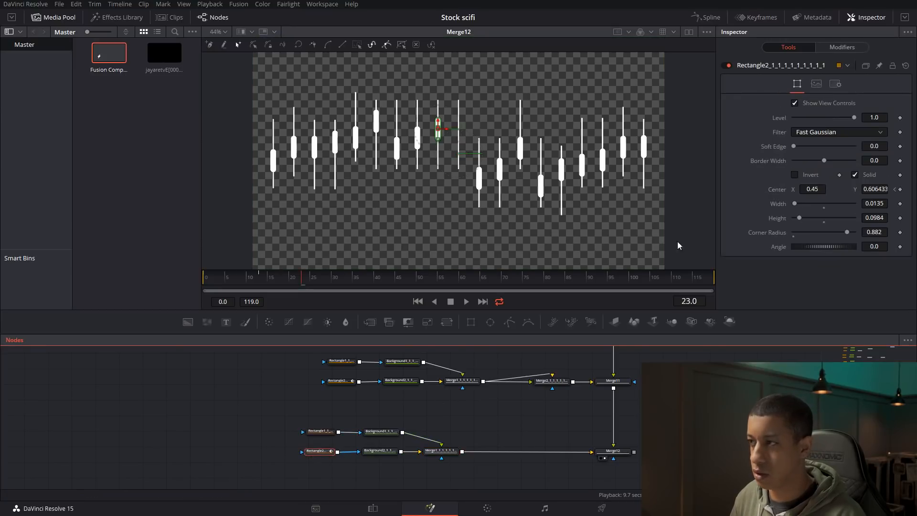
left_click(812, 189)
type("0.45")
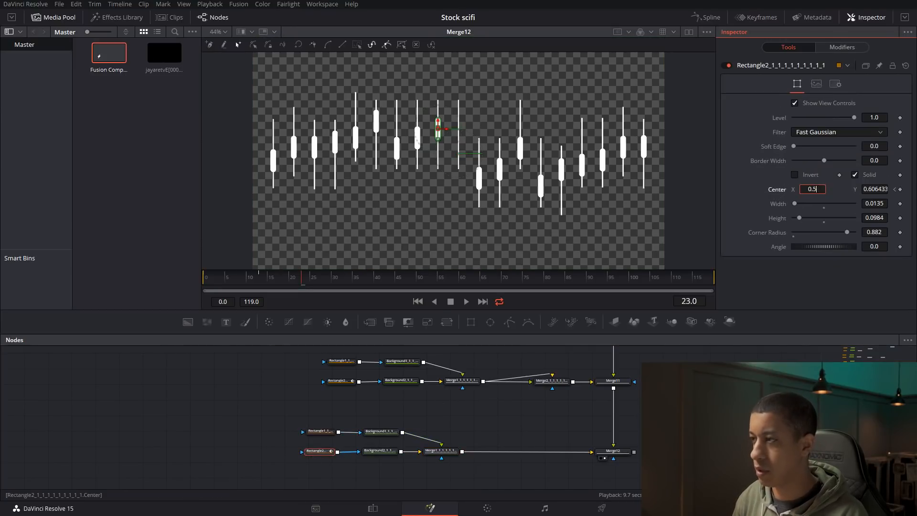
key("Tab")
left_click(895, 190)
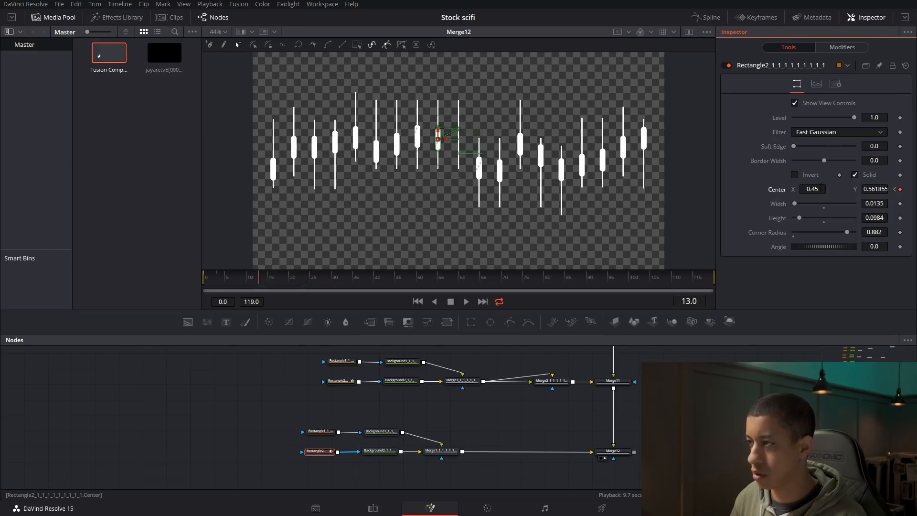
key("Tab")
left_click(893, 189)
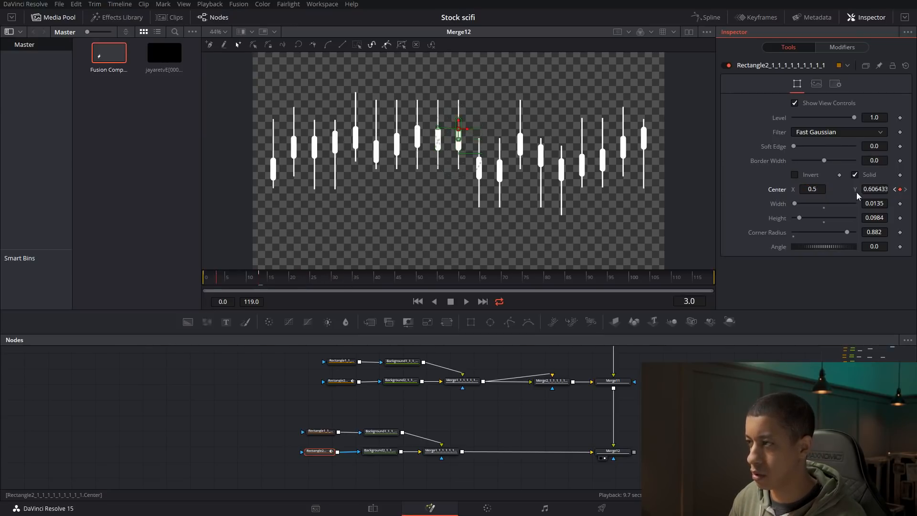
left_click(896, 190)
key("BackSpace")
key("BackSpace")
type("5")
key("Tab")
left_click(574, 415)
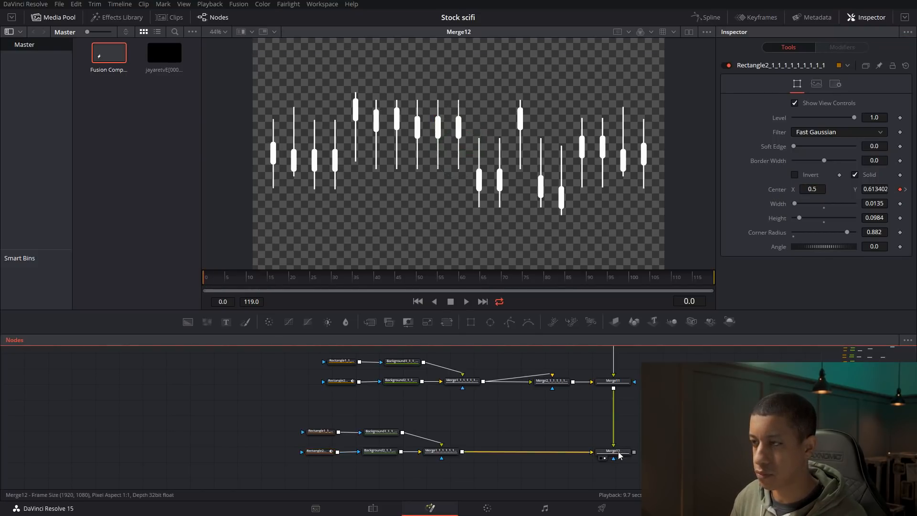
- Set the centre candle's wick to Center Y 0.5 and lower its body to about Y 0.529 at frame 0
left_click(326, 432)
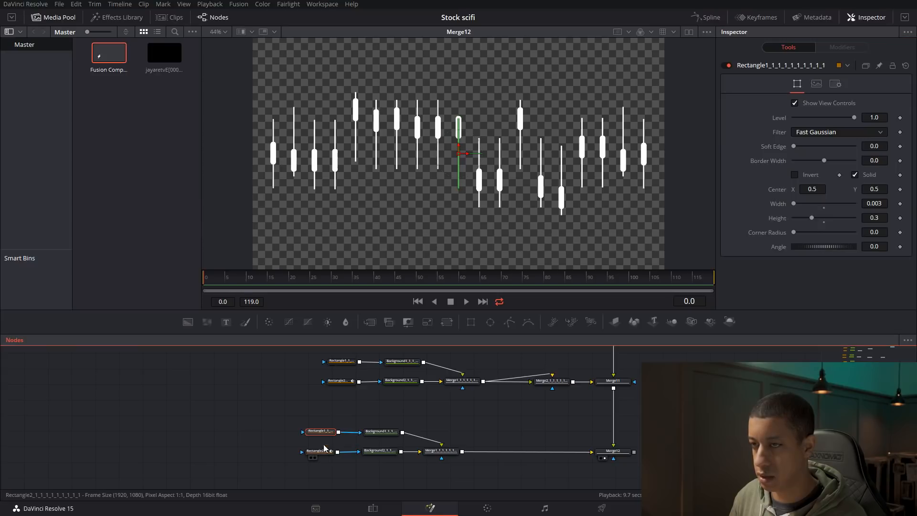
left_click(318, 451)
left_click(879, 190)
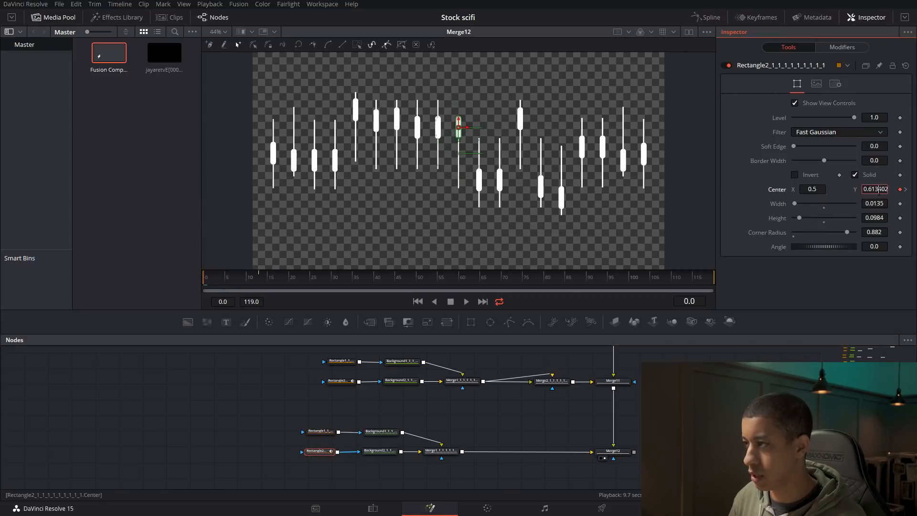
left_click(550, 397)
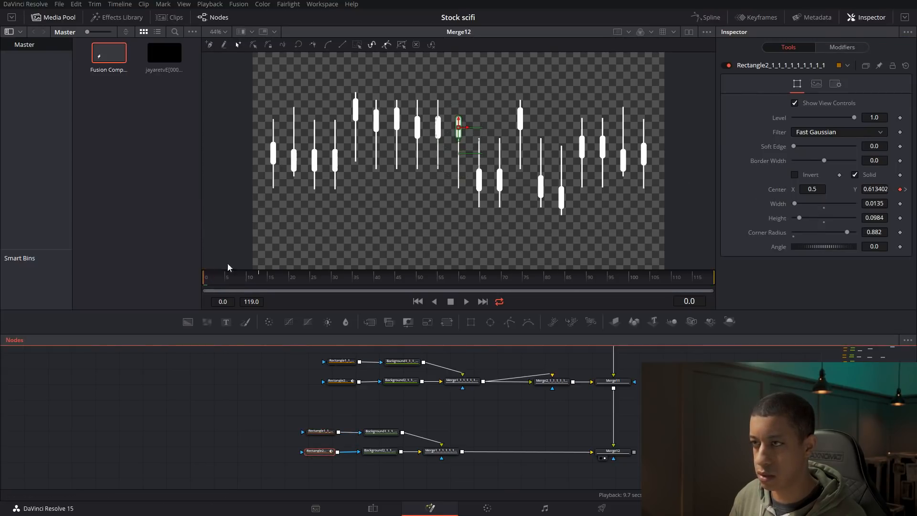
left_click_drag(466, 120, 460, 142)
- Lower the centre candle's body to about Y 0.430 at frame 13 and play back the animation
left_click_drag(257, 281, 262, 282)
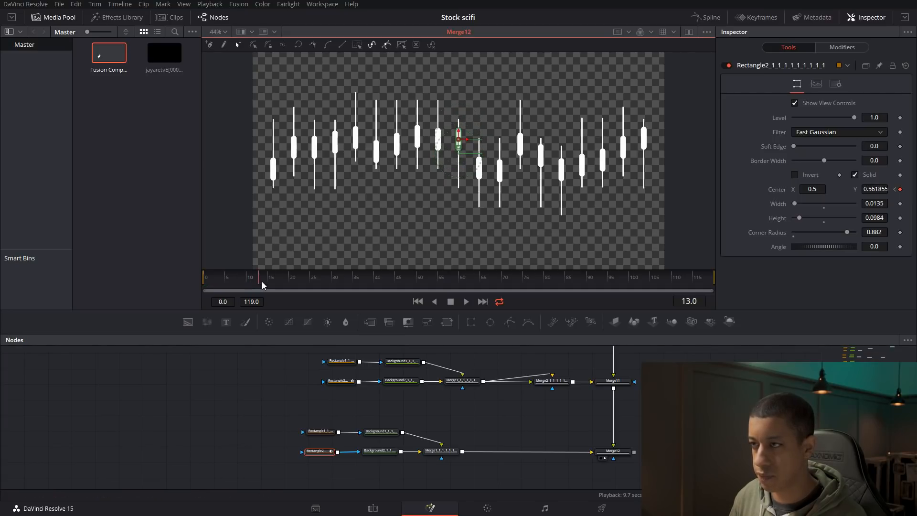
left_click_drag(459, 139, 460, 167)
left_click(275, 401)
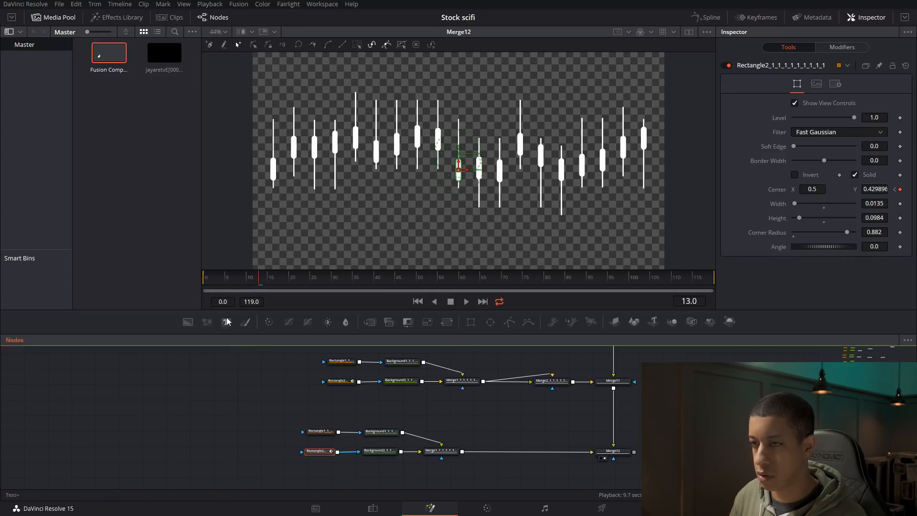
key("space")
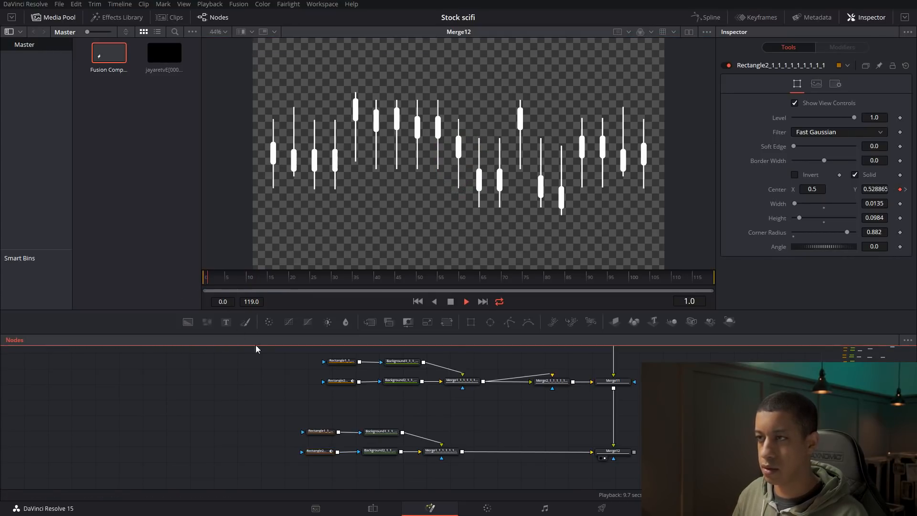
key("space")
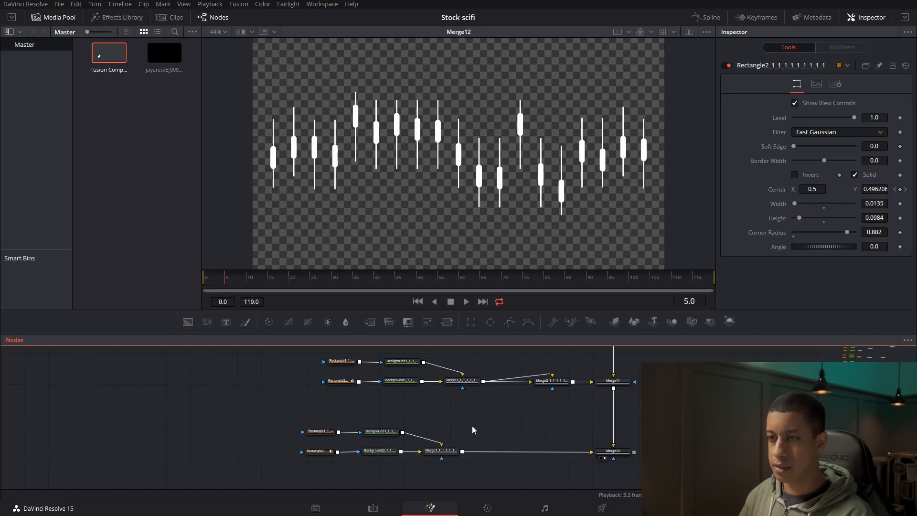
left_click_drag(229, 284, 446, 290)
- Select all the candle nodes, including every rectangle, background and Merge down to Merge12, and combine them into one group
scroll(639, 412, "down", 5)
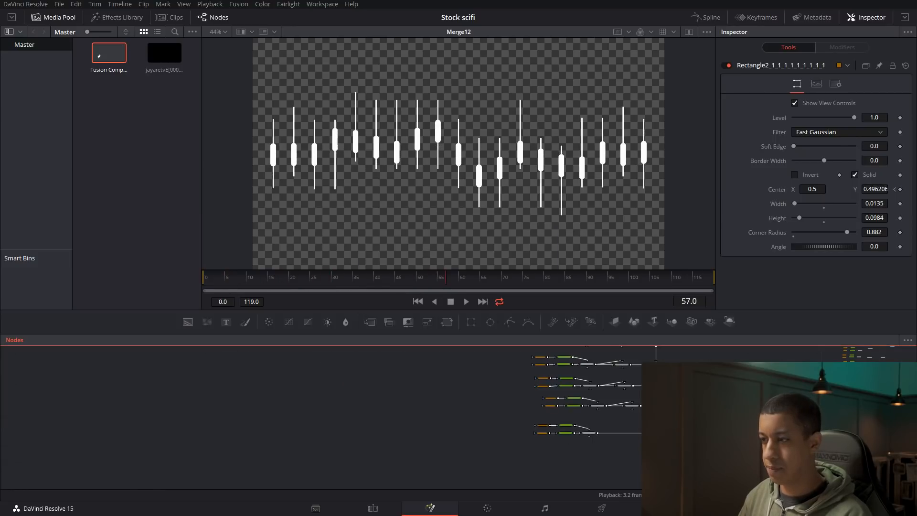
left_click_drag(639, 412, 540, 456)
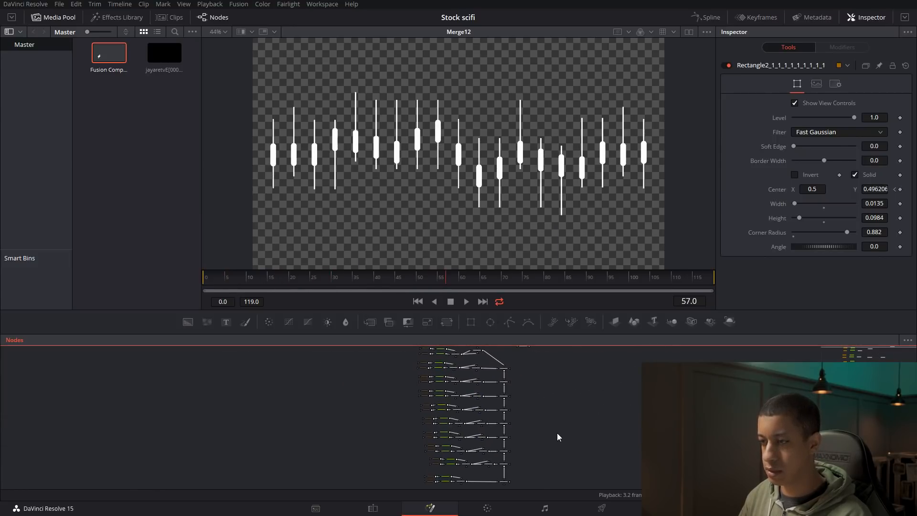
left_click_drag(614, 431, 557, 343)
mouse_move(510, 395)
left_mouse_down()
mouse_move(516, 402)
mouse_move(512, 395)
left_mouse_up()
scroll(502, 402, "up", 4)
left_click_drag(166, 380, 472, 395)
scroll(333, 419, "down", 8)
left_click_drag(385, 399, 500, 455)
left_click_drag(446, 401, 483, 426)
left_click_drag(362, 352, 468, 453)
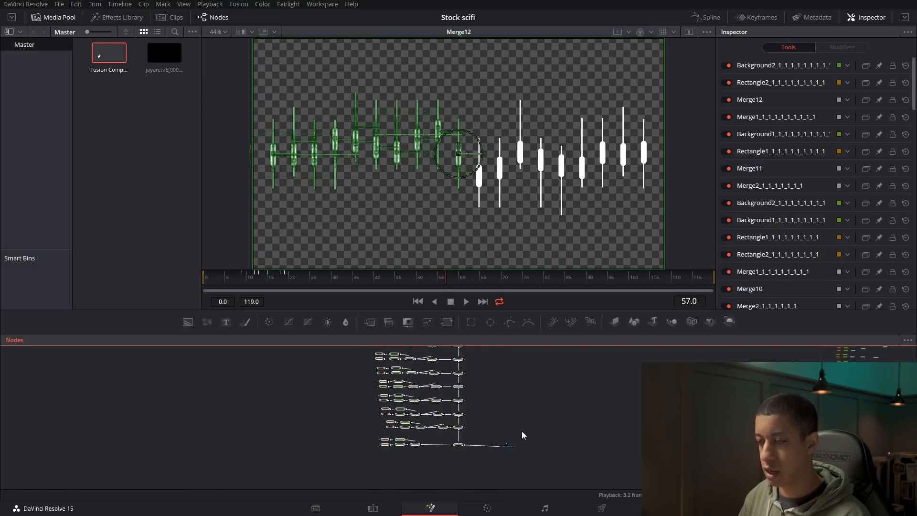
key("ctrl+g")
left_click_drag(413, 360, 402, 399)
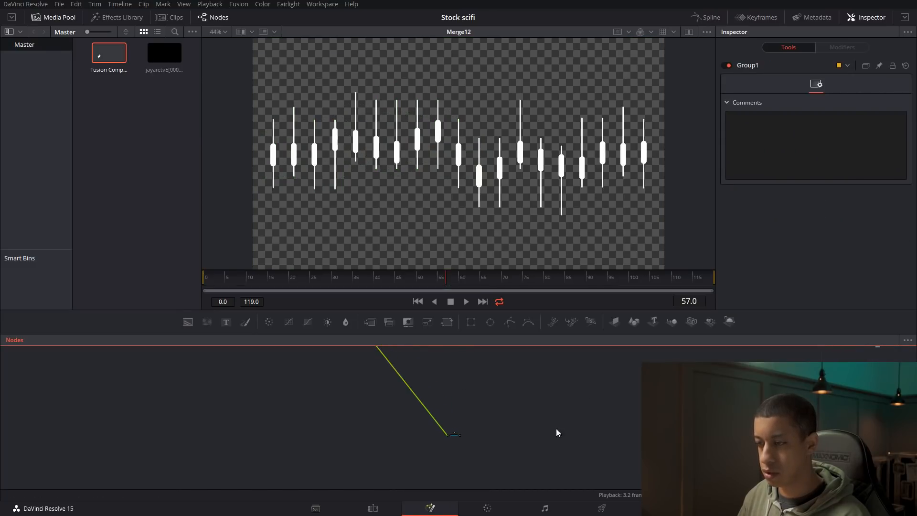
- Reposition the candle group in the node graph and connect its output to a new ImagePlane3D node
left_click_drag(455, 433, 426, 375)
left_click(503, 431)
left_click_drag(497, 437, 474, 418)
scroll(492, 417, "up", 5)
scroll(511, 380, "up", 2)
left_click(586, 430)
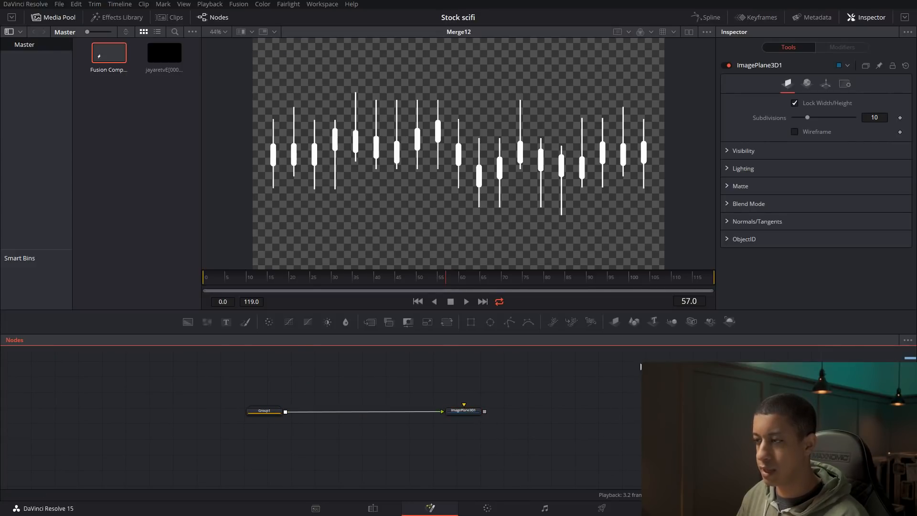
- Add Merge3D, Camera3D and Renderer3D nodes after the image plane, connect them, and display the renderer's output
left_click_drag(690, 322, 484, 417)
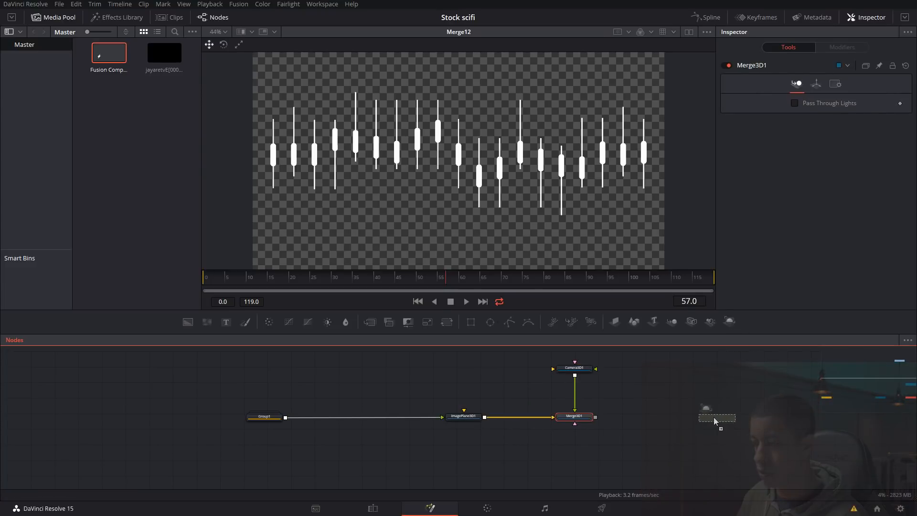
left_click_drag(715, 418, 714, 419)
left_click_drag(597, 417, 573, 196)
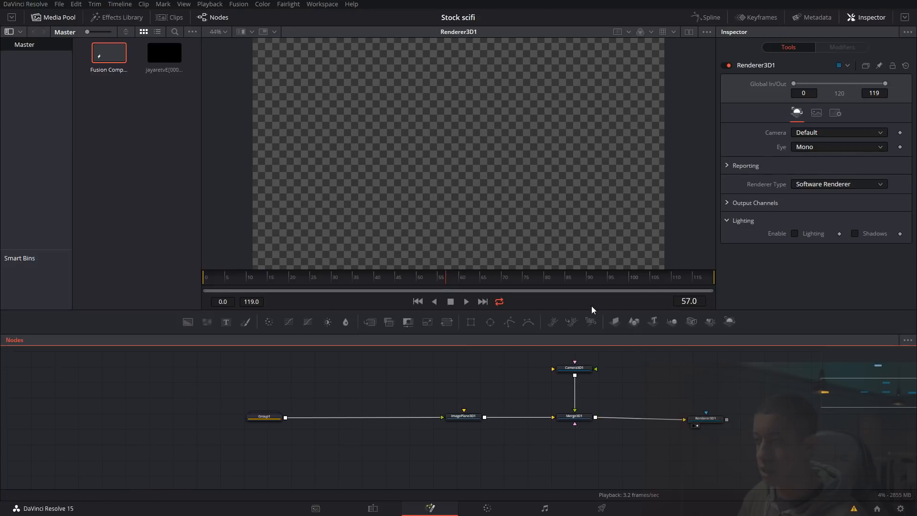
- Hide the media pool and use dual viewers to show Merge3D1 beside the Renderer3D1 output
left_click(67, 21)
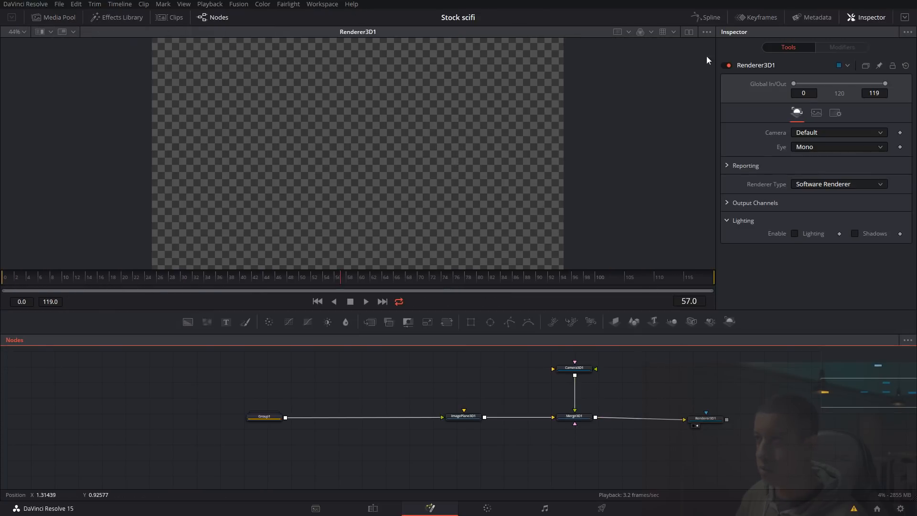
left_click(688, 32)
left_click_drag(572, 418, 372, 225)
- Move Camera3D1 back along its Z axis until the whole row of candles fits inside the rendered frame
left_click(574, 368)
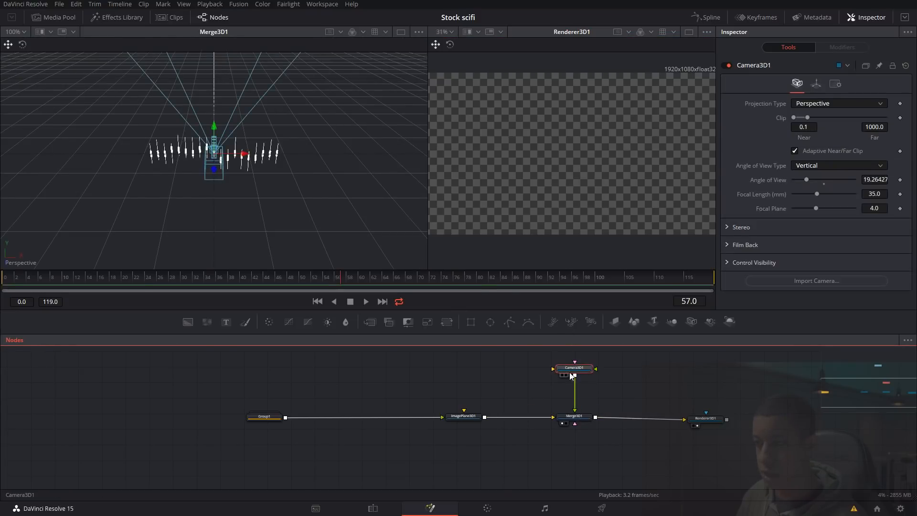
left_click_drag(214, 169, 219, 334)
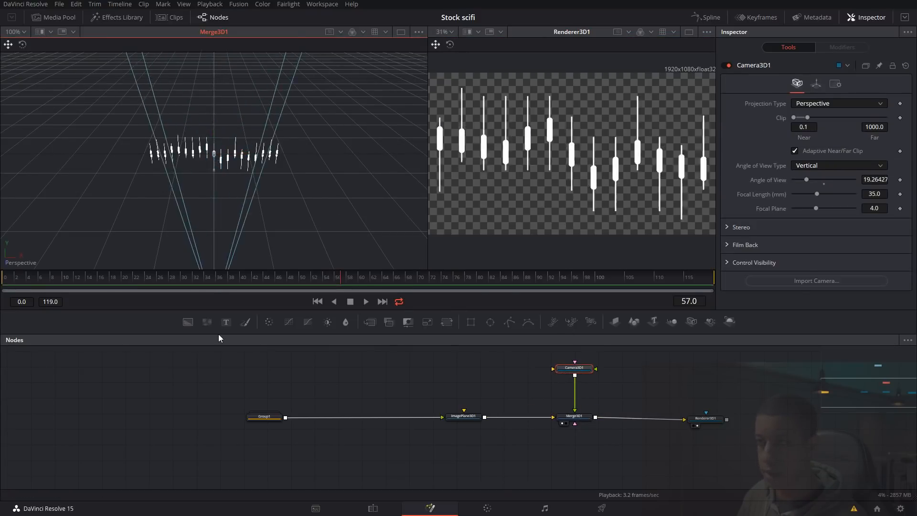
left_click_drag(343, 217, 338, 155)
scroll(307, 205, "down", 3)
left_click_drag(207, 176, 216, 236)
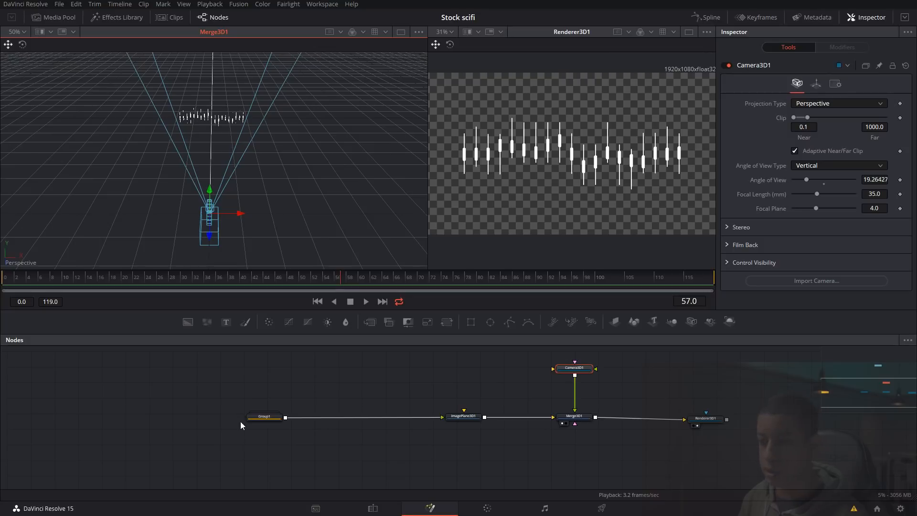
- Move Group1 and ImagePlane3D1 farther from Merge3D1 and shift Renderer3D1 slightly away to space out the node chain
left_click_drag(243, 428, 376, 406)
left_click_drag(468, 422, 404, 424)
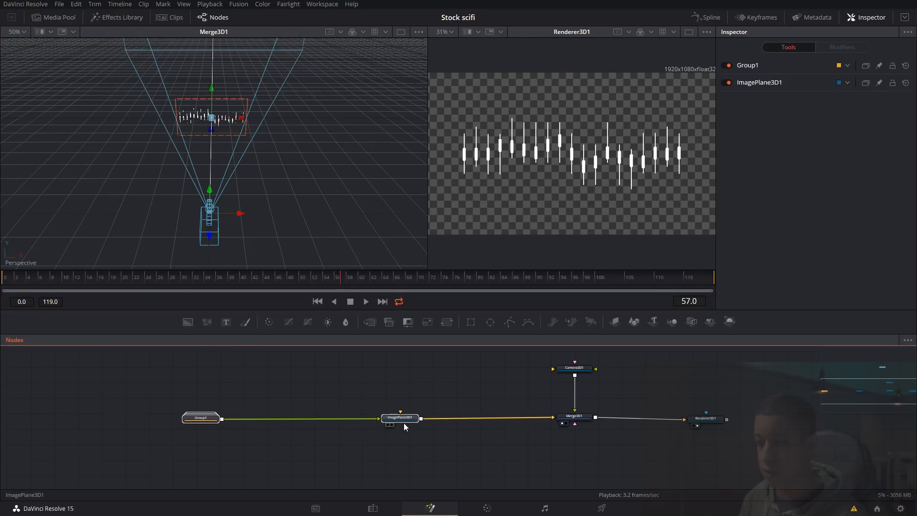
left_click(403, 423)
left_click_drag(411, 454, 477, 451)
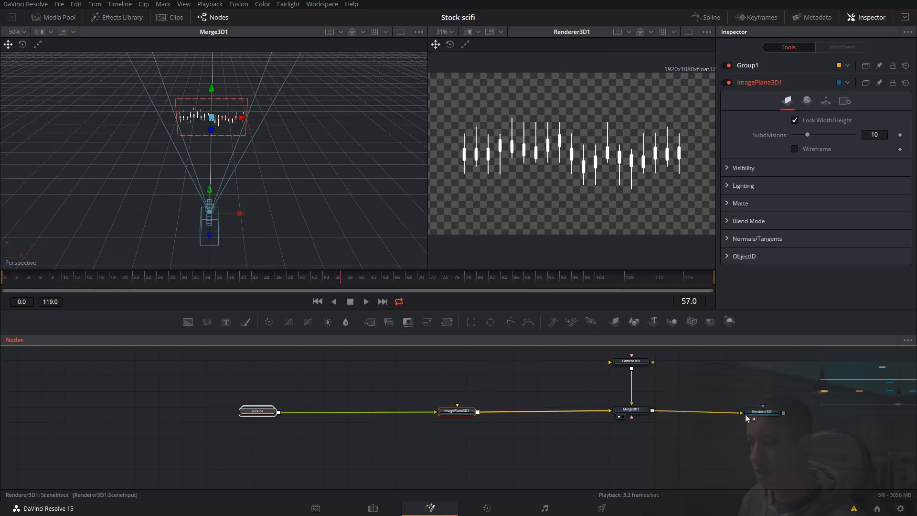
left_click_drag(765, 412, 769, 410)
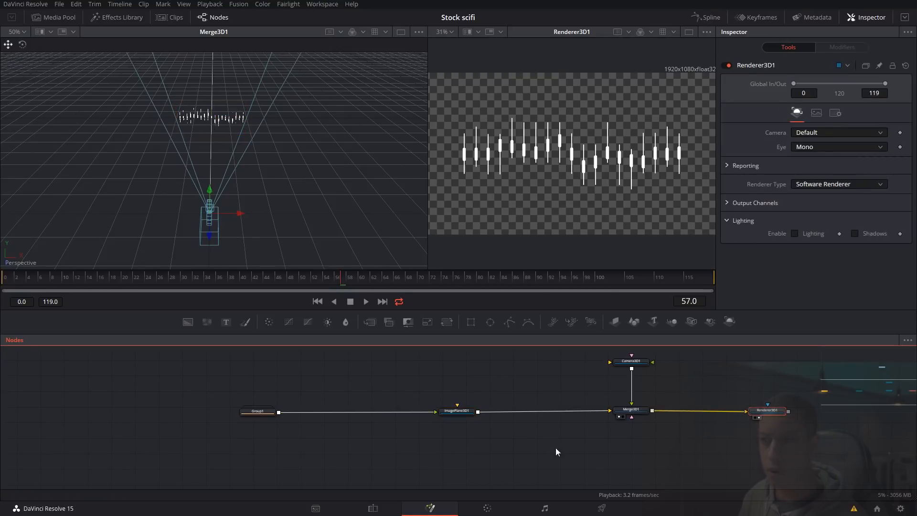
- Add a Background node below the candle chain, mask it with a new Rectangle node, and view the background
left_click_drag(391, 457, 437, 453)
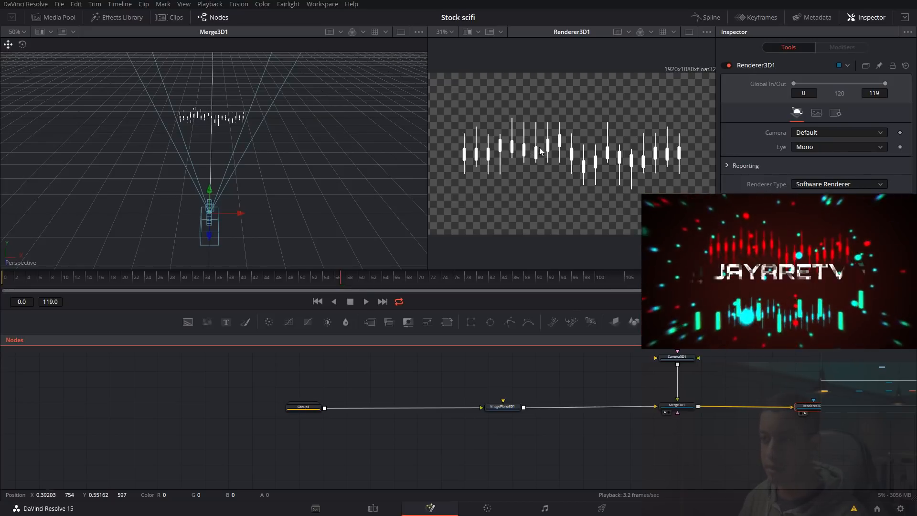
left_click_drag(303, 443, 305, 405)
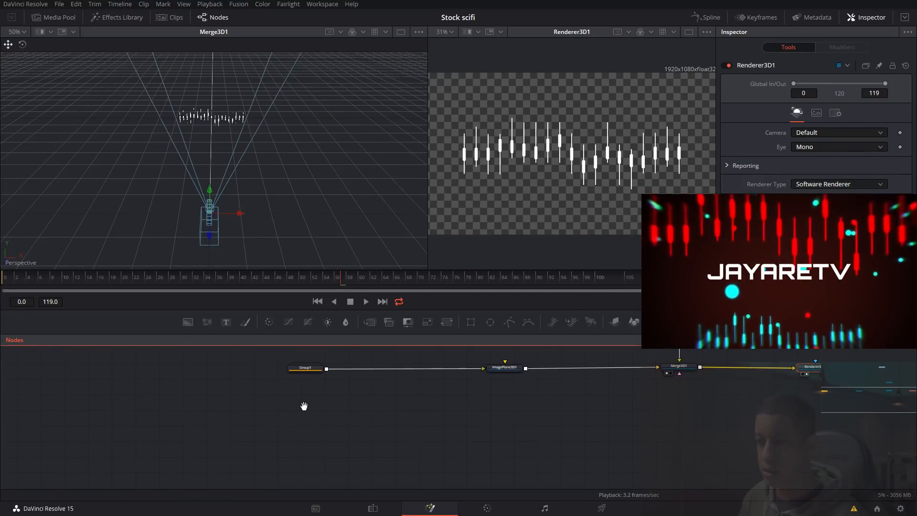
left_click_drag(187, 326, 414, 419)
left_click_drag(470, 323, 415, 205)
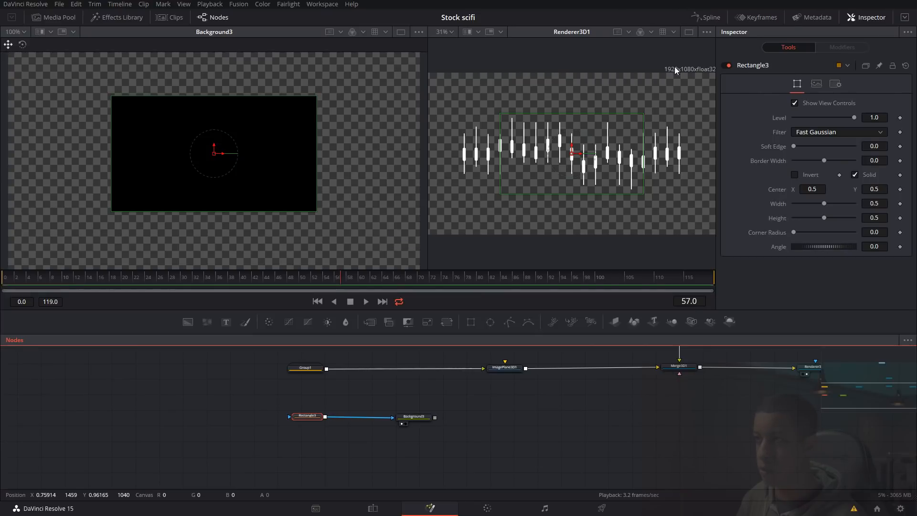
- Switch to a single viewer showing Background3 and shrink Rectangle3 to width 0.016 and height 0.15
left_click(689, 33)
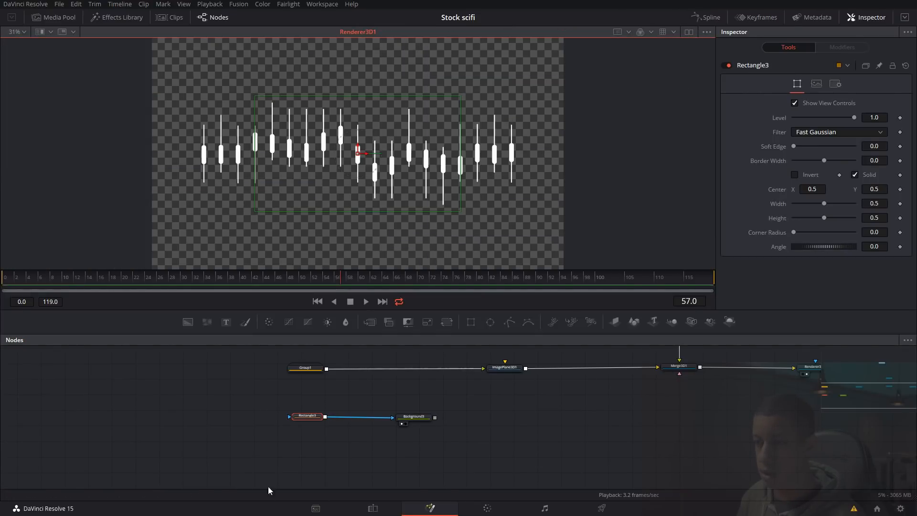
key("1")
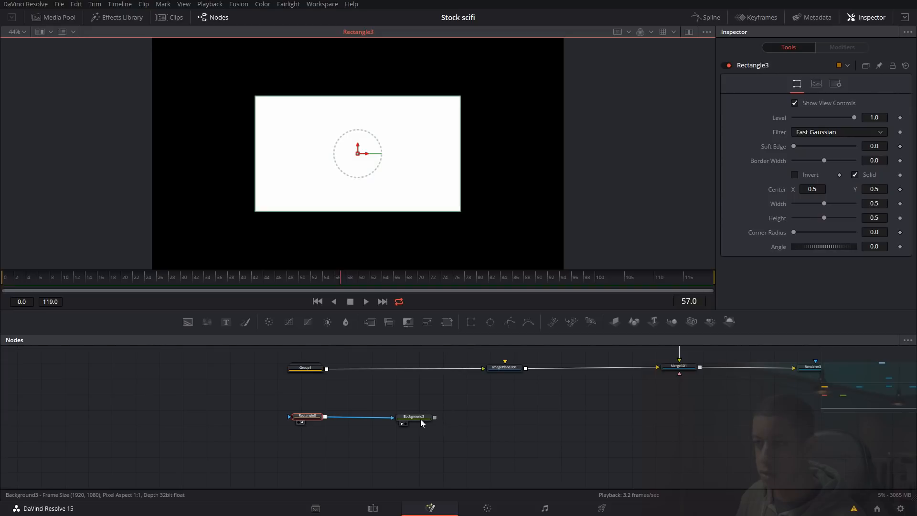
left_click_drag(422, 420, 419, 187)
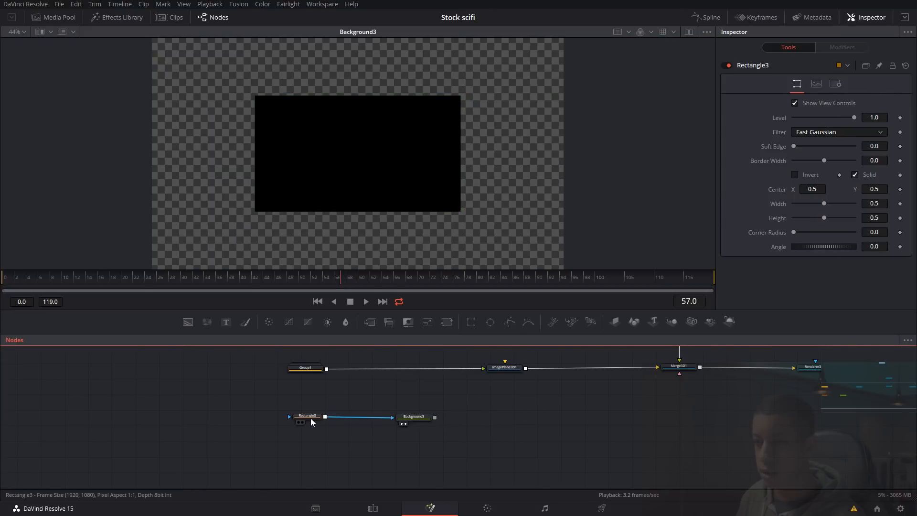
left_click_drag(823, 205, 805, 220)
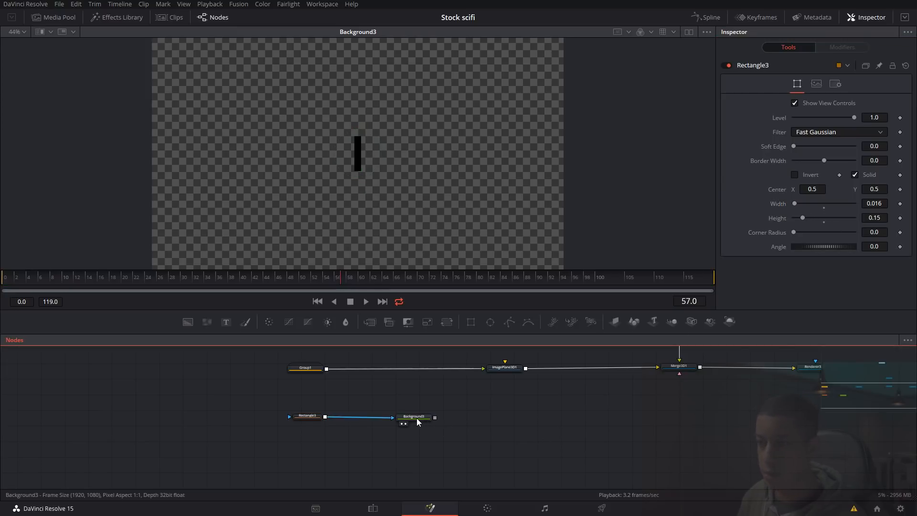
- Set Rectangle3's center X to 0.1 and change Background3's solid color to white
left_click_drag(417, 418, 421, 417)
left_click(310, 417)
left_click(821, 188)
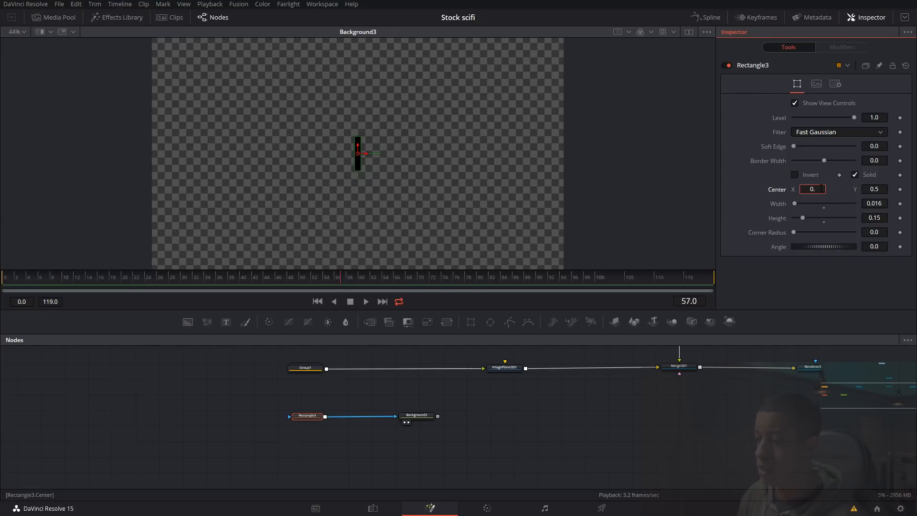
type("0.1")
key("Tab")
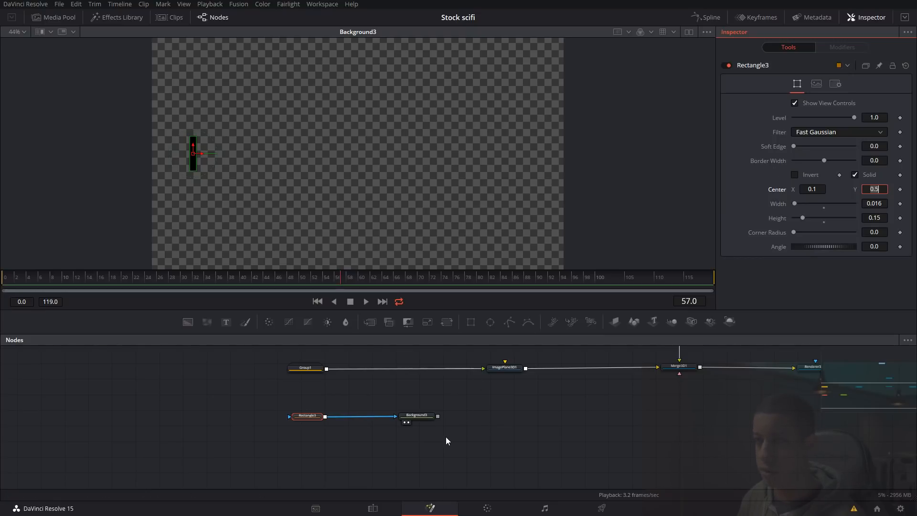
left_click(416, 415)
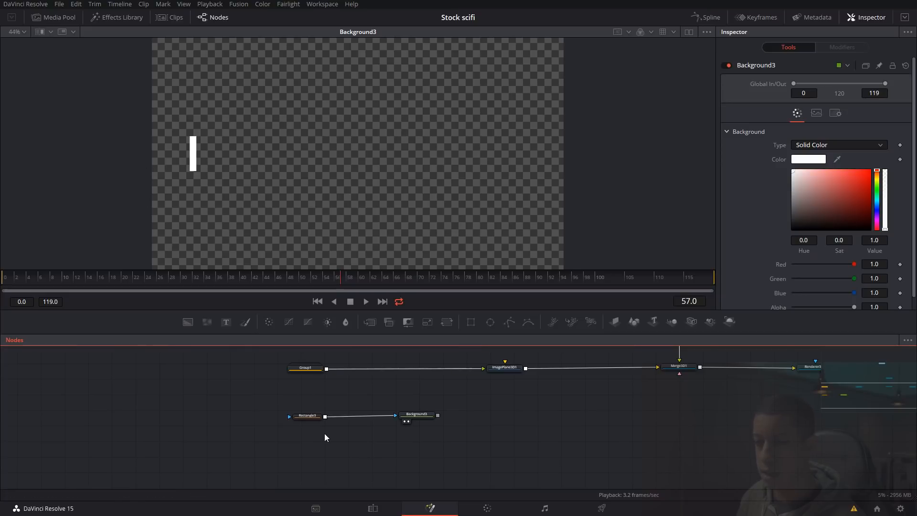
- Keyframe Rectangle3's center so the bar moves vertically from about Y 0.556 at frame 0 to about Y 0.407 at frame 20
left_click(306, 416)
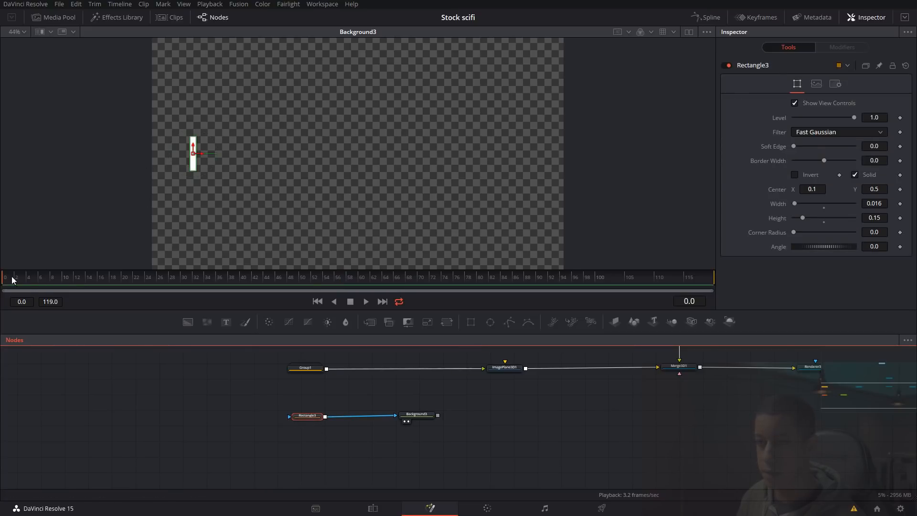
left_click(900, 189)
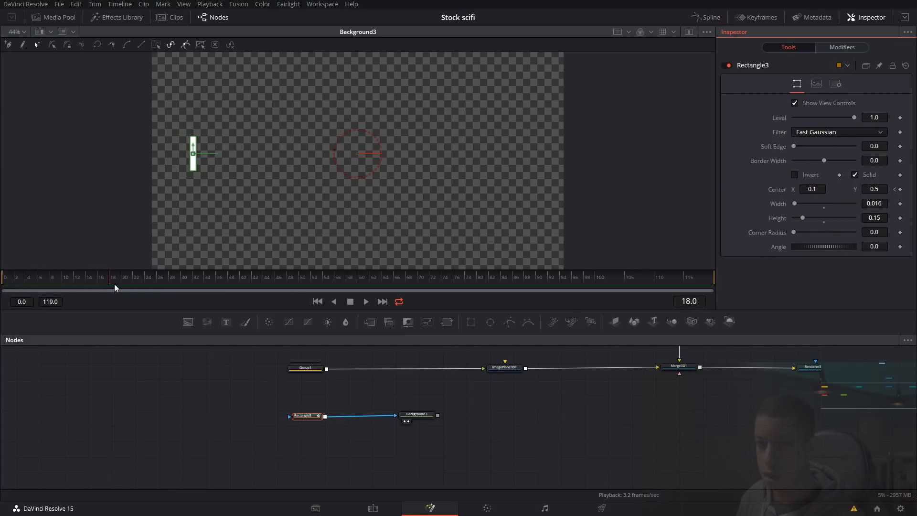
mouse_move(194, 147)
left_mouse_down()
mouse_move(194, 168)
mouse_move(192, 132)
left_mouse_up()
key("Home")
- Duplicate Rectangle3 with Background3, merge the copy with the original background, and view the merge
left_click_drag(281, 395, 440, 426)
key("ctrl+c")
left_click(445, 426)
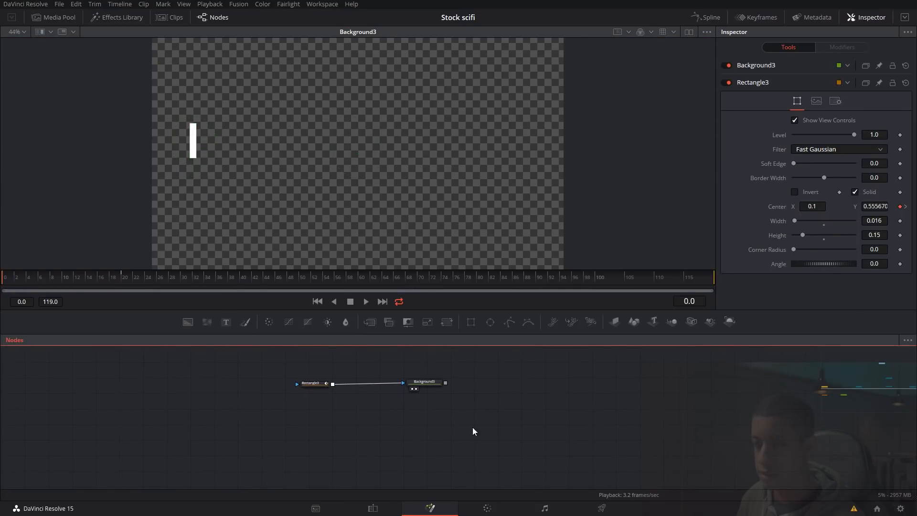
key("ctrl+v")
left_click_drag(511, 425, 448, 410)
left_click(468, 424)
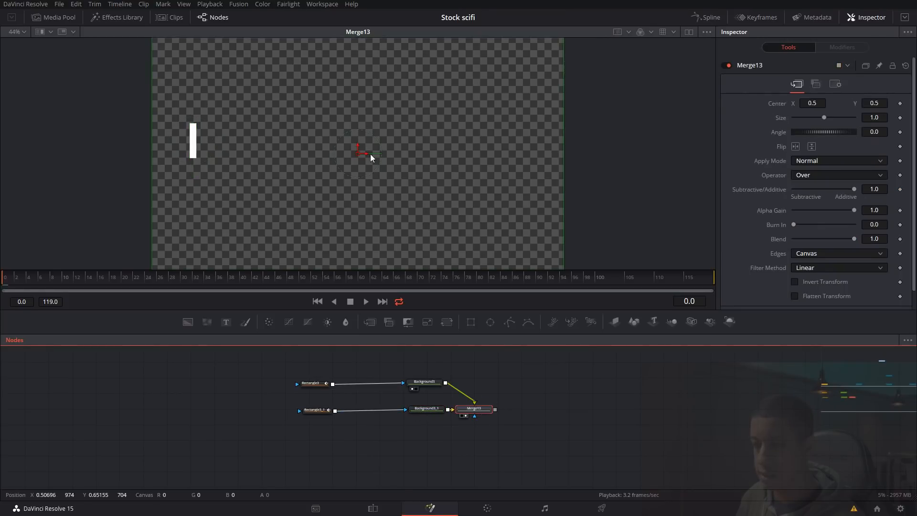
- Set Rectangle3_1's center X to 0.2 at both its frame 20 and frame 0 keyframes
left_click(313, 410)
left_click_drag(95, 282, 123, 282)
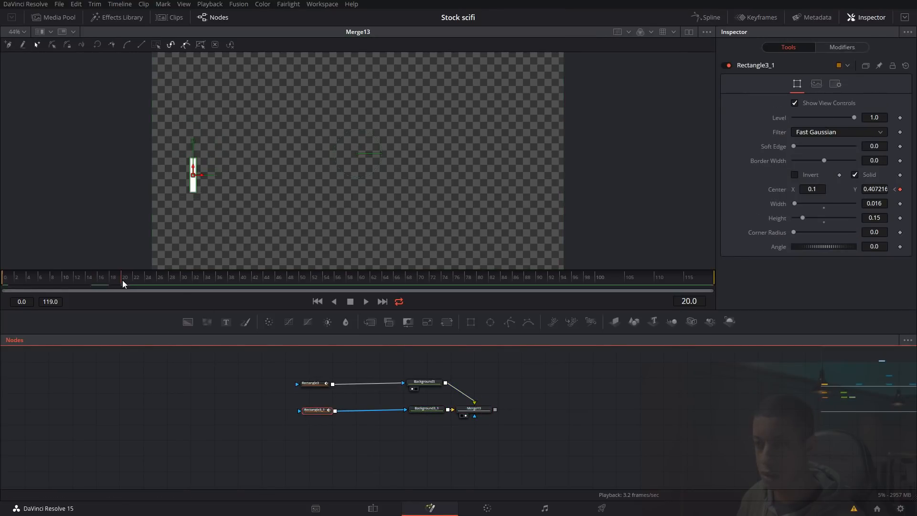
left_click(820, 191)
key("BackSpace")
type("2")
key("Tab")
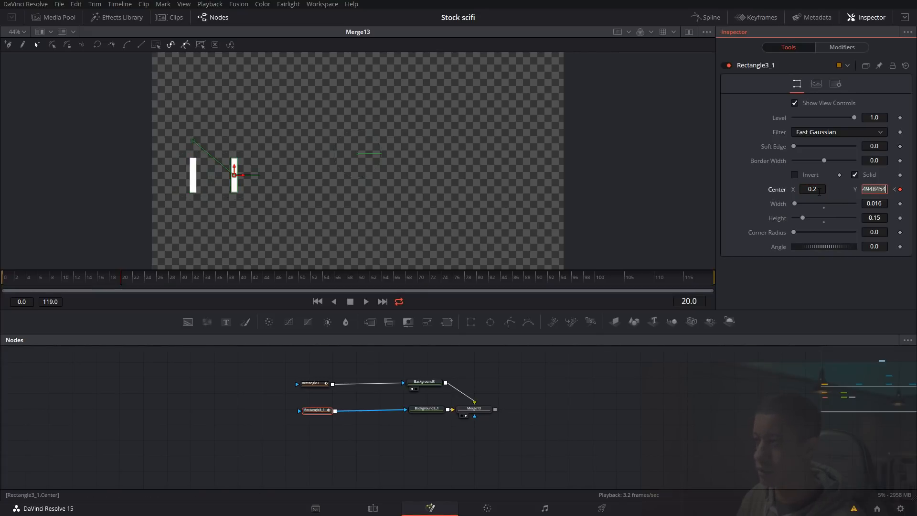
left_click(896, 190)
type("2")
key("Tab")
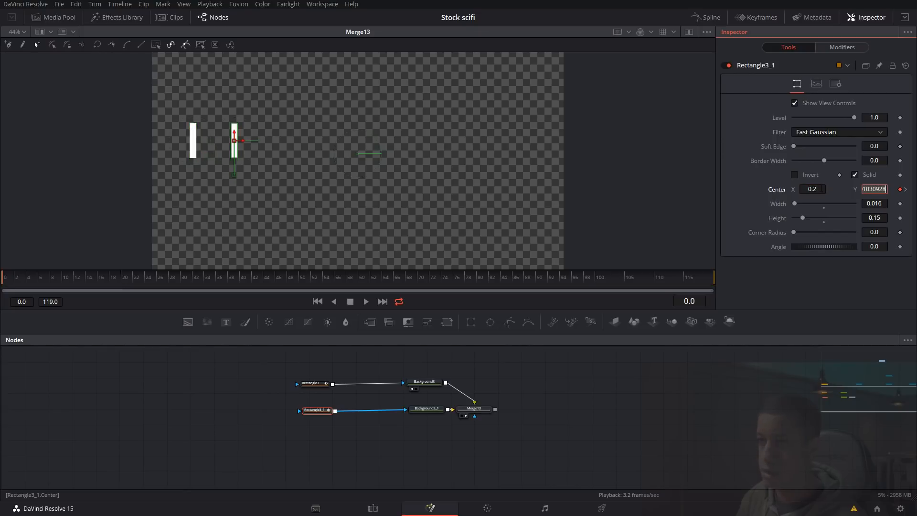
- Raise Rectangle3_1's center at frame 0 to about Y 0.624
left_click_drag(36, 281, 3, 281)
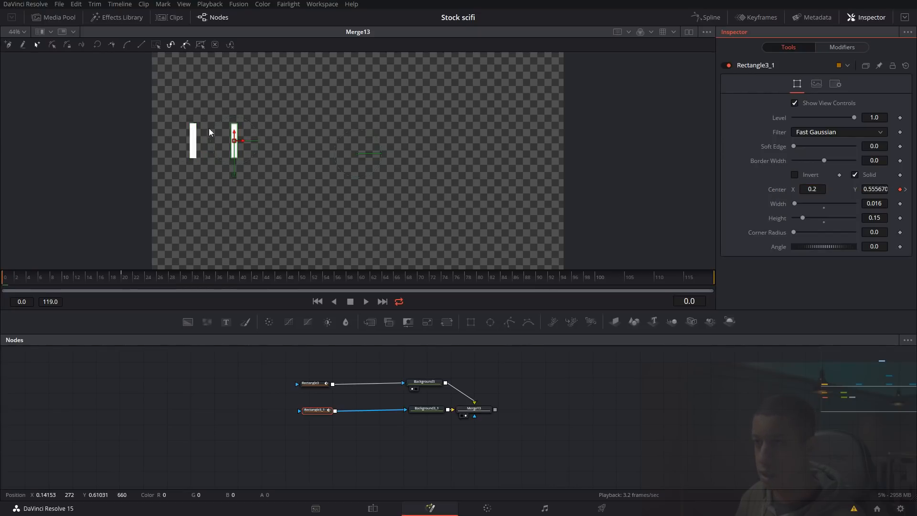
left_click_drag(234, 136, 234, 120)
left_click(503, 461)
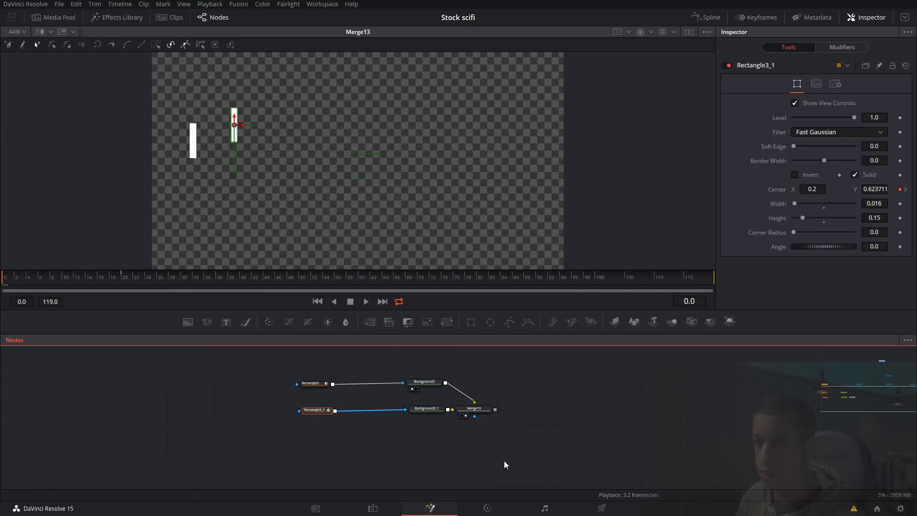
- Smooth Rectangle3's displacement keyframes in the spline editor and set the curve to loop as ping-pong
left_click(315, 383)
left_click(707, 17)
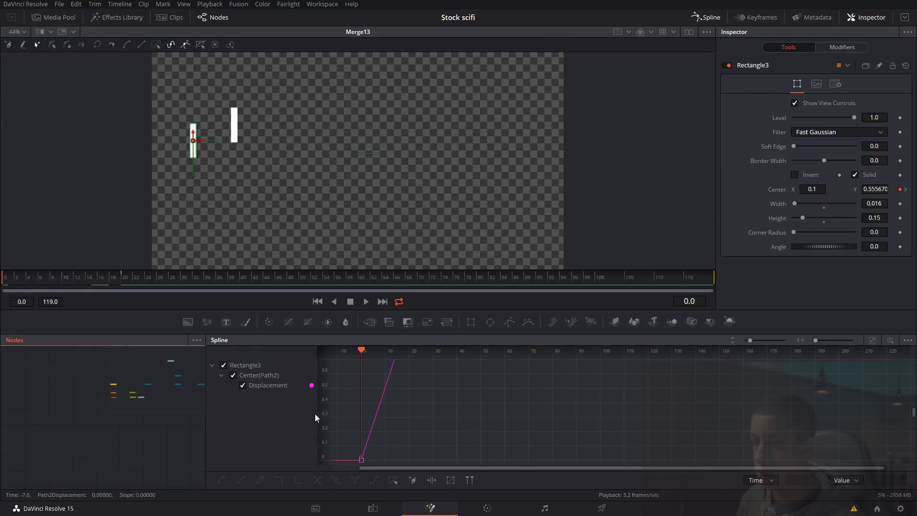
left_click(874, 342)
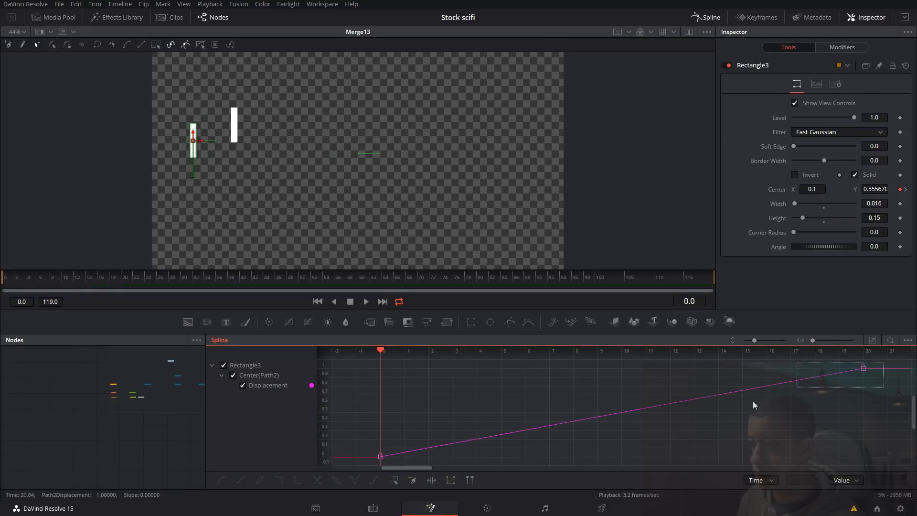
key("s")
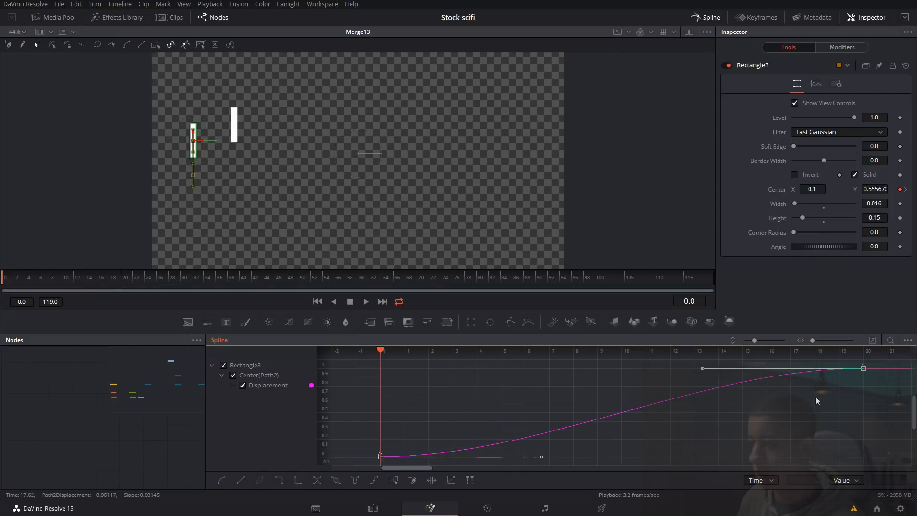
right_click(863, 372)
mouse_move(853, 248)
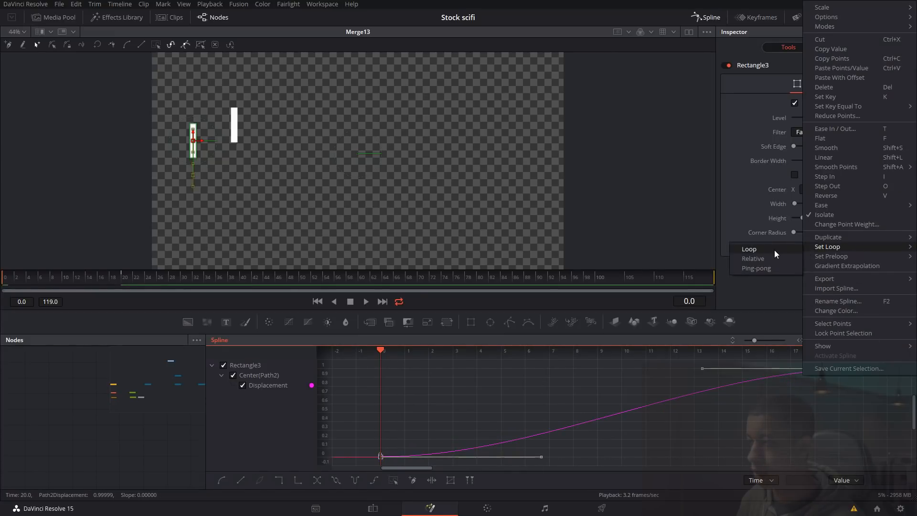
left_click(758, 268)
left_click(153, 437)
left_click(705, 17)
- Smooth Rectangle3_1's displacement curve and apply a ping-pong loop to it, closing the spline editor when done
left_click(321, 409)
left_click(705, 18)
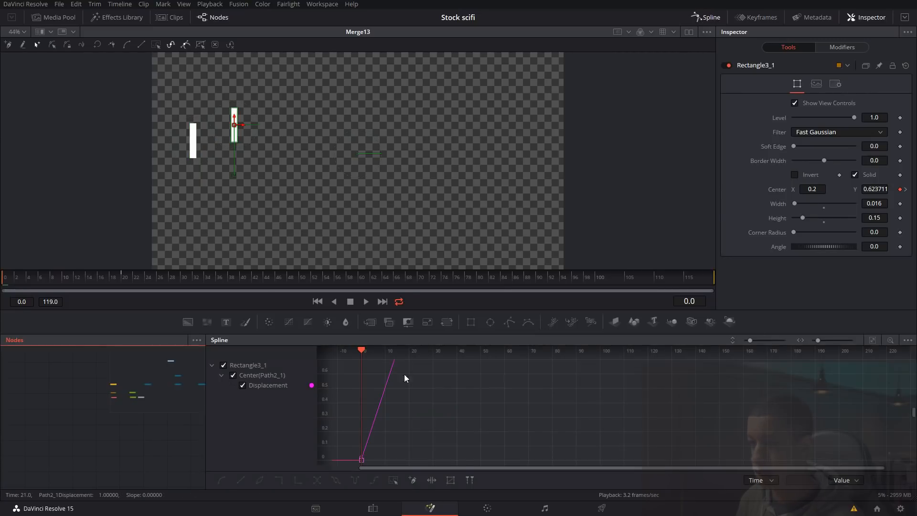
left_click(872, 340)
left_click_drag(872, 361, 379, 461)
key("shift+s")
right_click(866, 369)
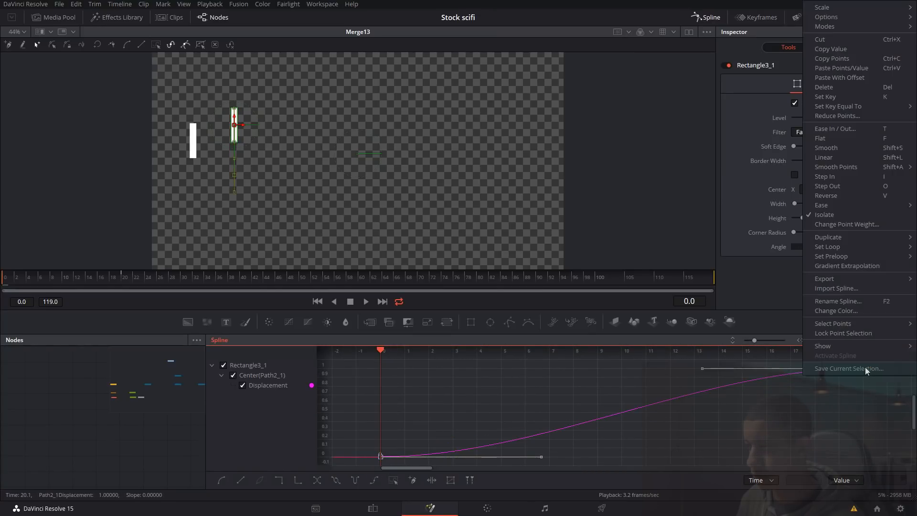
mouse_move(855, 248)
left_click(774, 272)
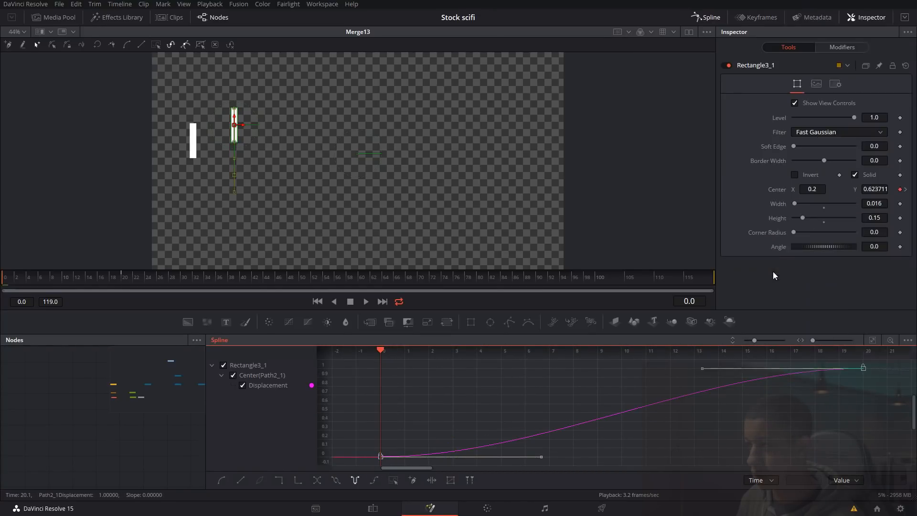
left_click(106, 424)
left_click(708, 18)
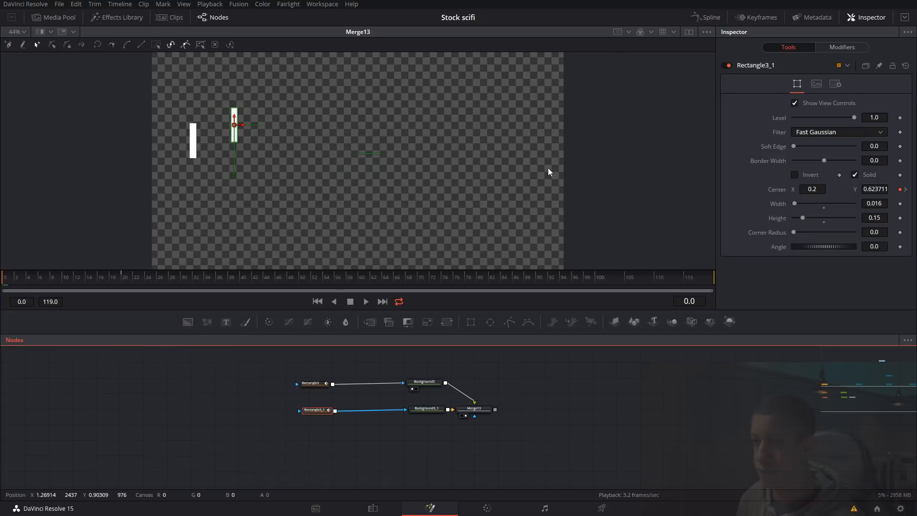
- Move Merge13 farther from the backgrounds, then duplicate Rectangle3_1 with Background3_1 and merge the copy with Merge13's output
left_click_drag(462, 445, 483, 445)
left_click_drag(495, 409, 530, 409)
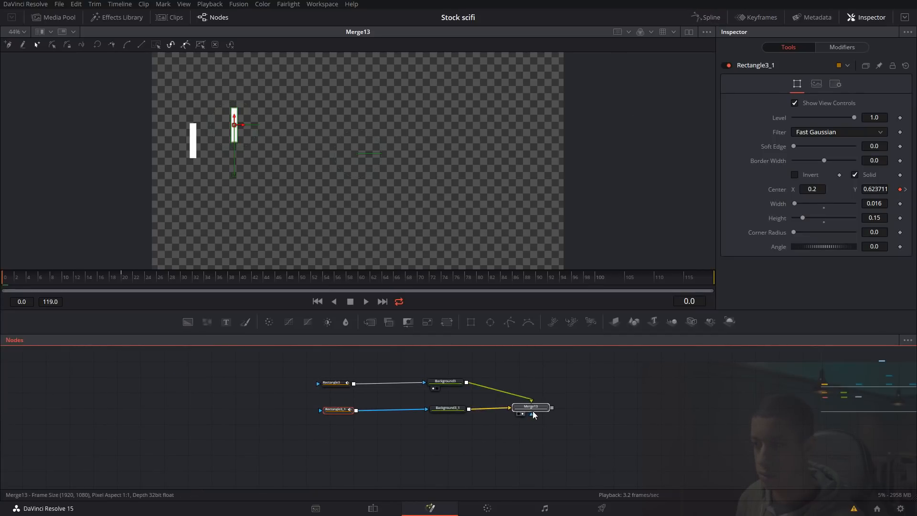
left_click_drag(332, 421, 471, 427)
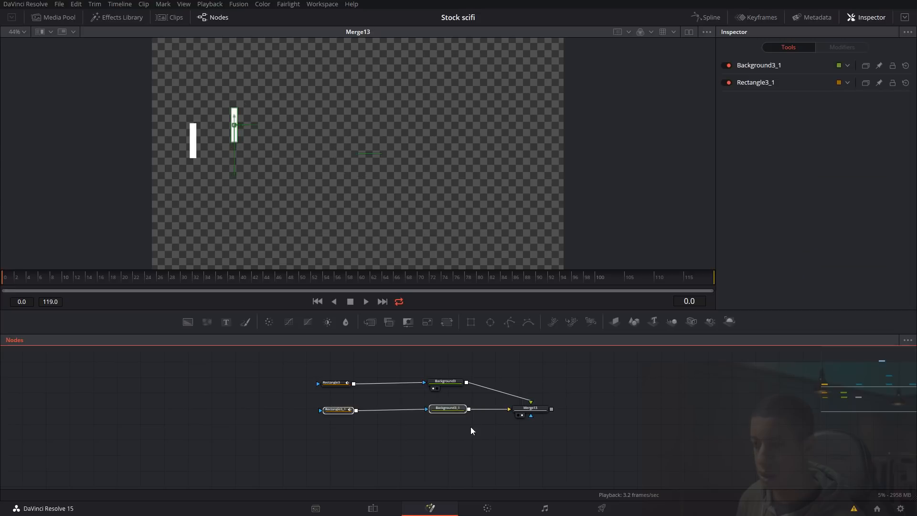
key("ctrl+v")
left_click_drag(552, 409, 479, 428)
- Set Rectangle3_1_1's center X to 0.3 at both its frame 0 and frame 20 keyframes
left_click(353, 431)
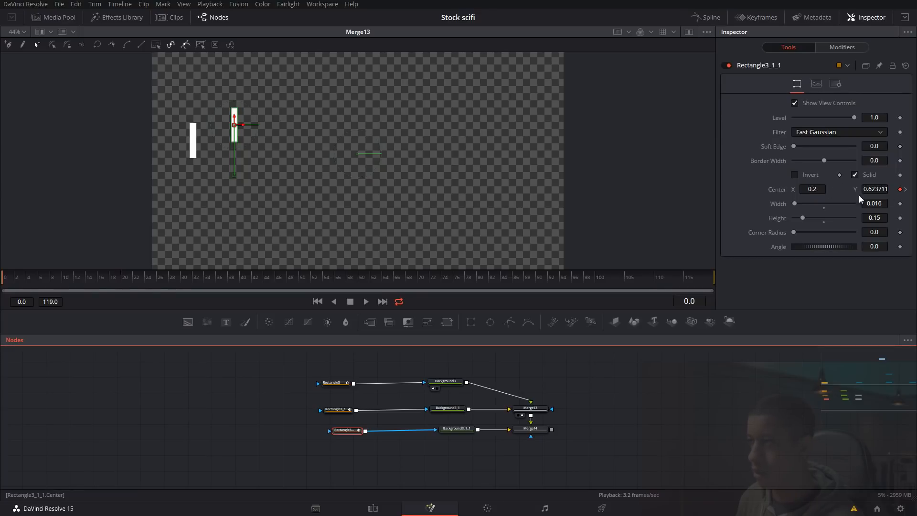
left_click(901, 189)
left_click(818, 189)
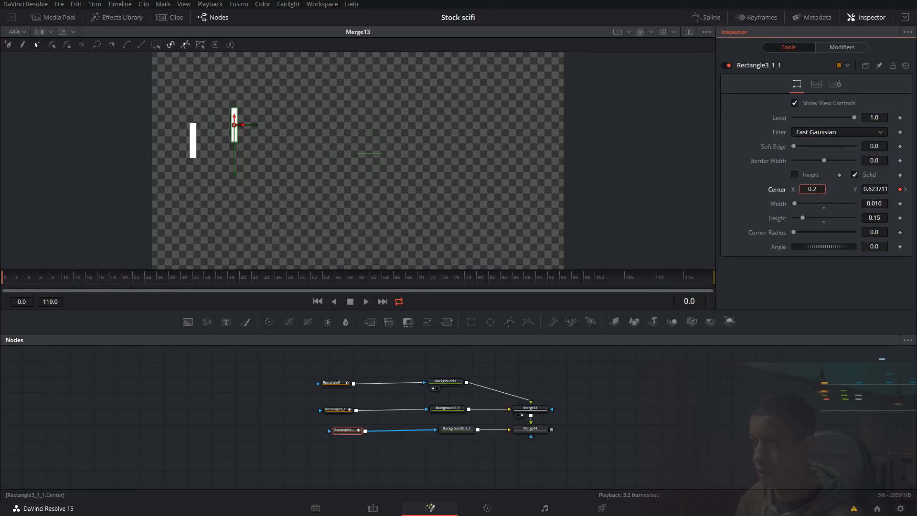
key("BackSpace")
type("3")
key("Tab")
left_click(906, 189)
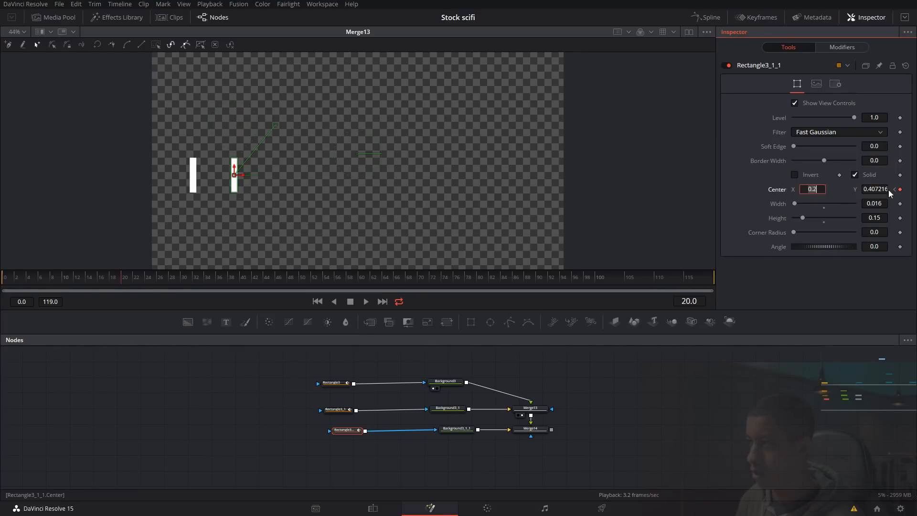
key("BackSpace")
type("3")
key("Tab")
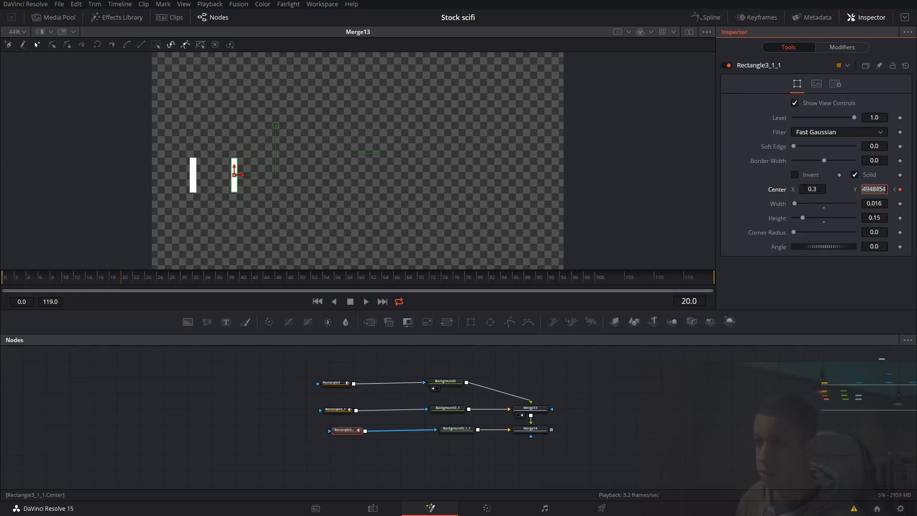
- View Merge14, lower the third bar at frame 0, and raise its frame 20 position to about Y 0.566
left_click(654, 400)
left_click_drag(87, 285, 0, 288)
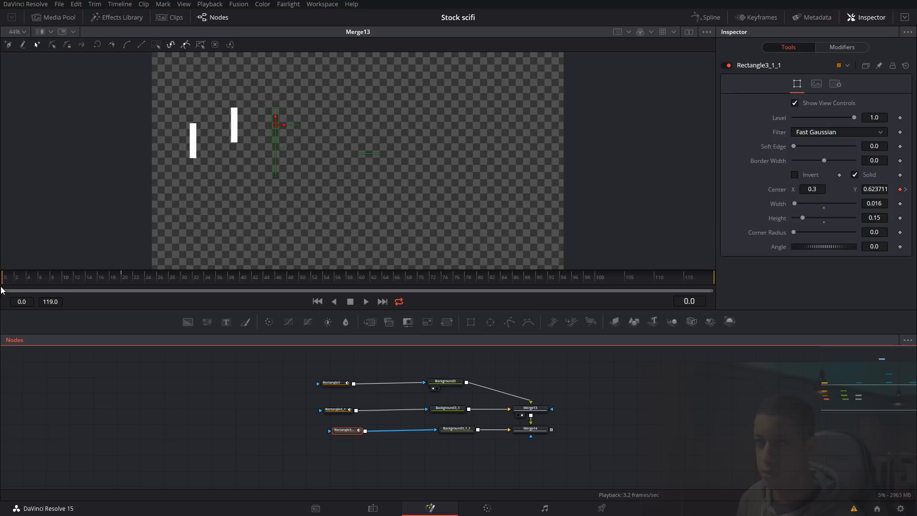
left_click(274, 121)
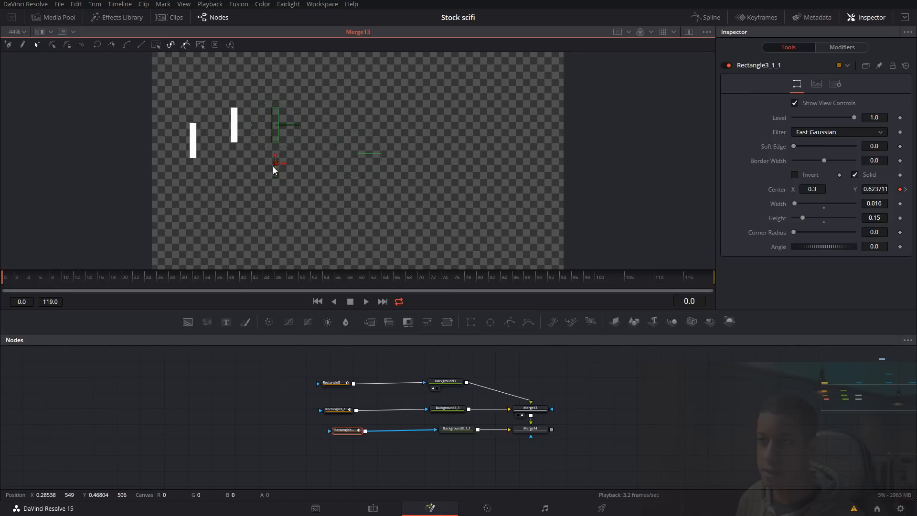
left_click_drag(543, 433, 474, 223)
left_click_drag(271, 163, 277, 165)
left_click_drag(130, 282, 120, 282)
left_click_drag(276, 166, 276, 130)
- Retime Rectangle3_1_1's last displacement keyframe to about frame 13 in the spline editor, then close the editor
left_click(706, 17)
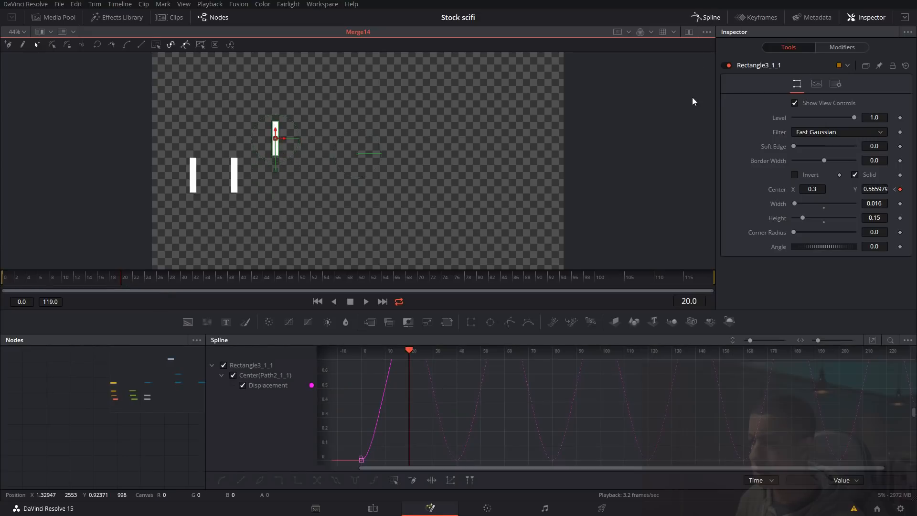
middle_click(121, 438)
left_click_drag(115, 398, 121, 401)
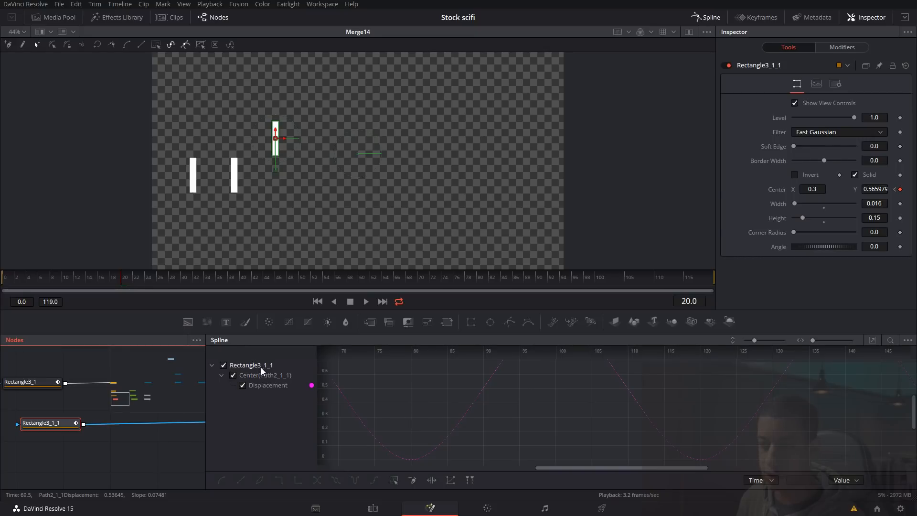
left_click(873, 341)
left_click(865, 367)
left_click_drag(862, 369, 693, 369)
left_click(706, 17)
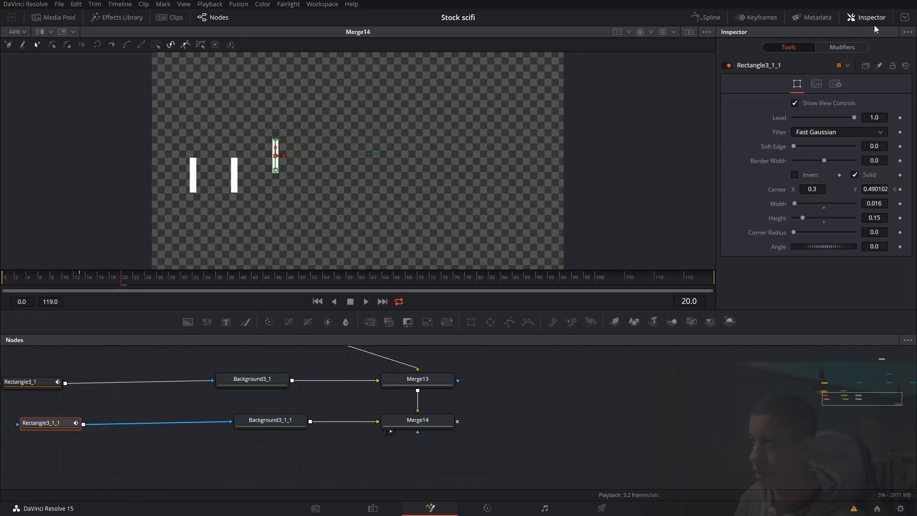
- Duplicate Rectangle3_1_1 with Background3_1_1, place the copy below, and merge it with Merge14's output
left_click_drag(455, 445, 576, 435)
left_click_drag(155, 397, 416, 429)
key("ctrl+c")
key("ctrl+v")
left_click_drag(490, 450, 350, 447)
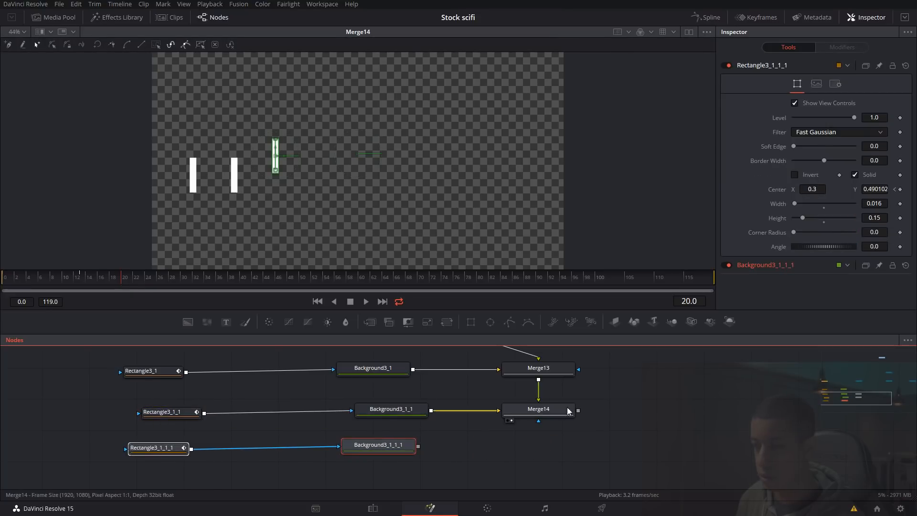
left_click_drag(578, 410, 420, 449)
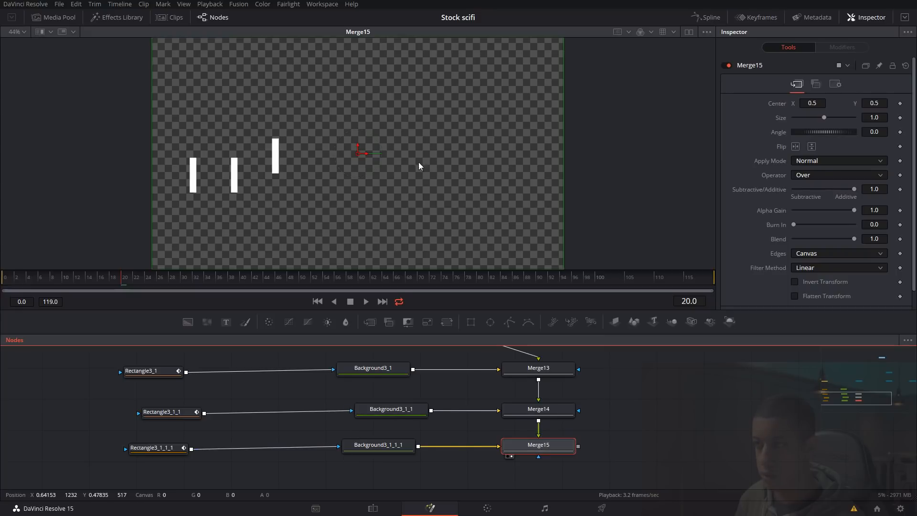
- Insert a Merge after Background3 that overlays Background3 on itself, flipped both horizontally and vertically
scroll(609, 430, "up", 2)
scroll(616, 449, "down", 1)
scroll(616, 424, "down", 3)
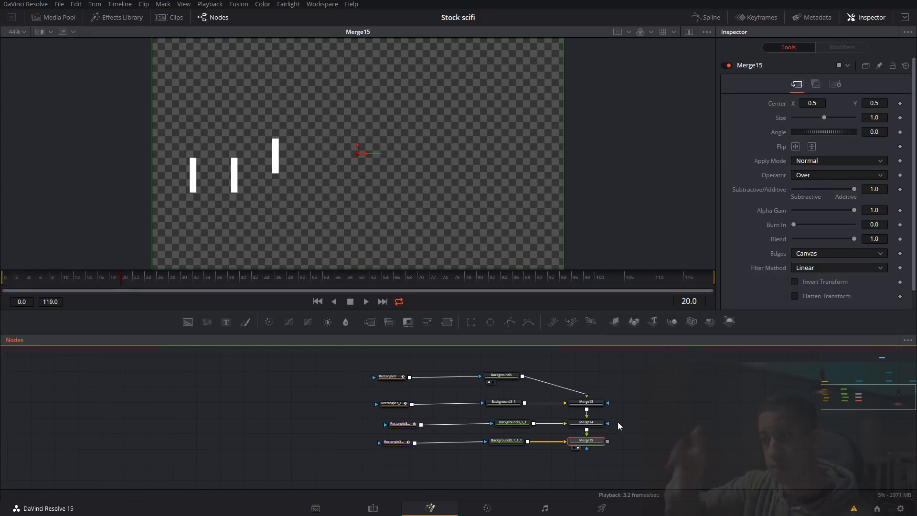
left_click(499, 376)
key("shift+space")
type("mer")
key("Return")
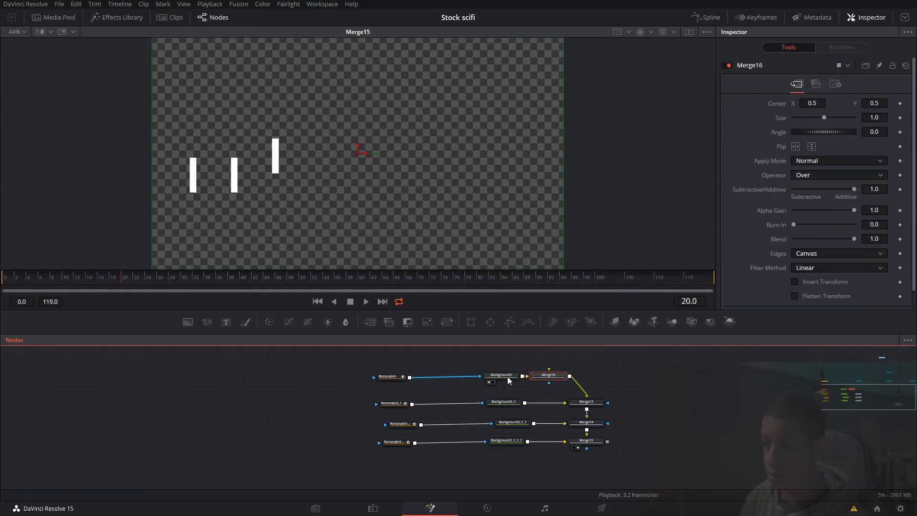
left_click_drag(526, 377, 592, 378)
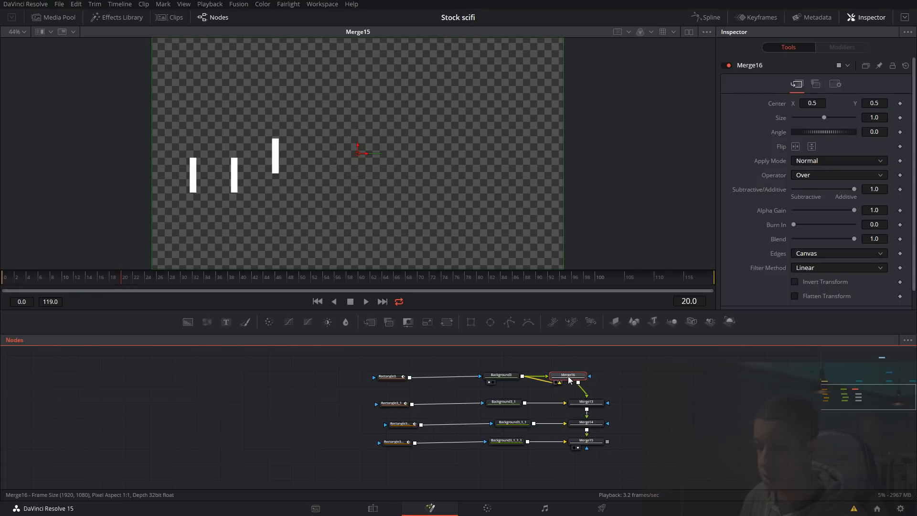
left_click(812, 146)
left_click(795, 146)
- Shift Merge13 outward and insert a Merge after Background3_1 that overlays a horizontally flipped copy of its bar
left_click_drag(589, 403, 602, 402)
left_click(502, 404)
key("shift+space")
type("mer")
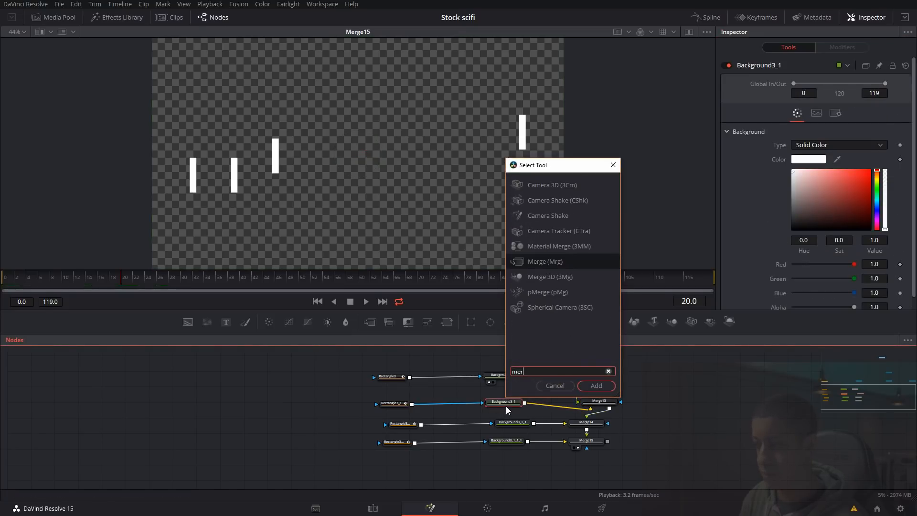
key("Return")
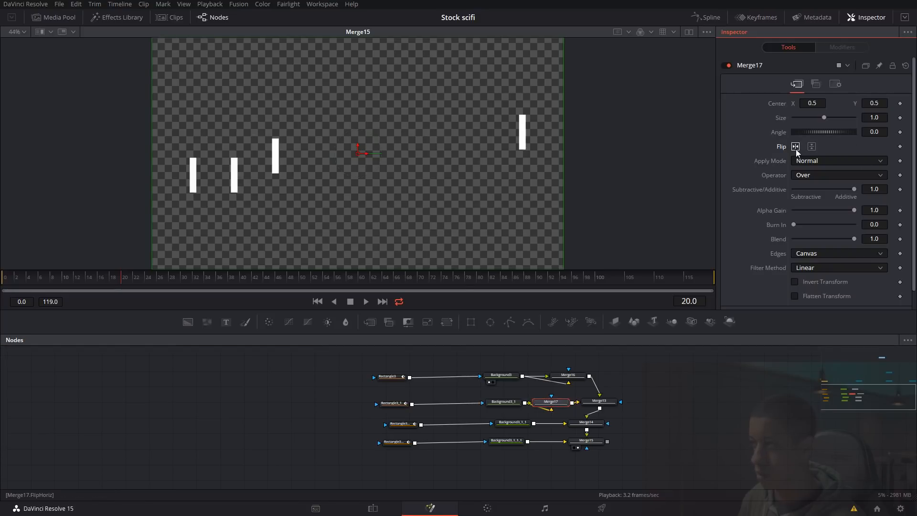
left_click(795, 146)
- Insert a Merge after Background3_1_1 overlaying a horizontally and vertically flipped copy, and space out the surrounding merge nodes
left_click(512, 423)
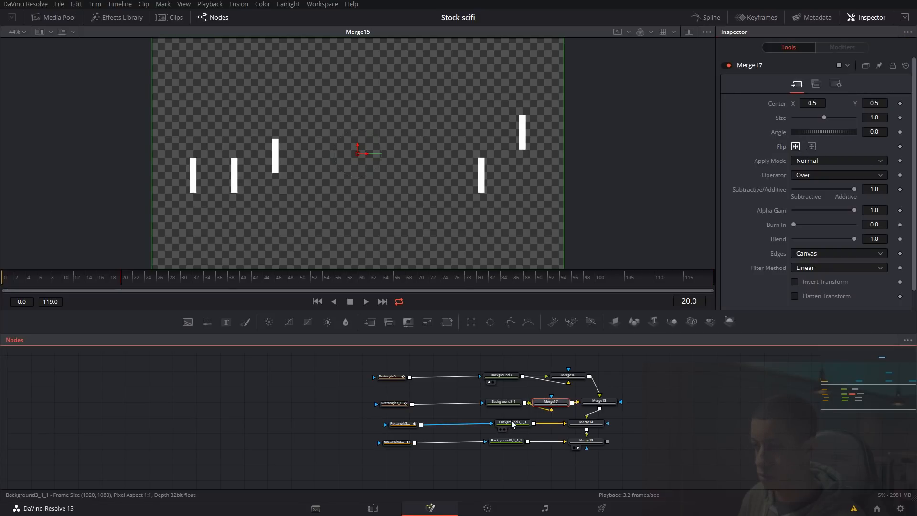
key("shift+space")
type("mer")
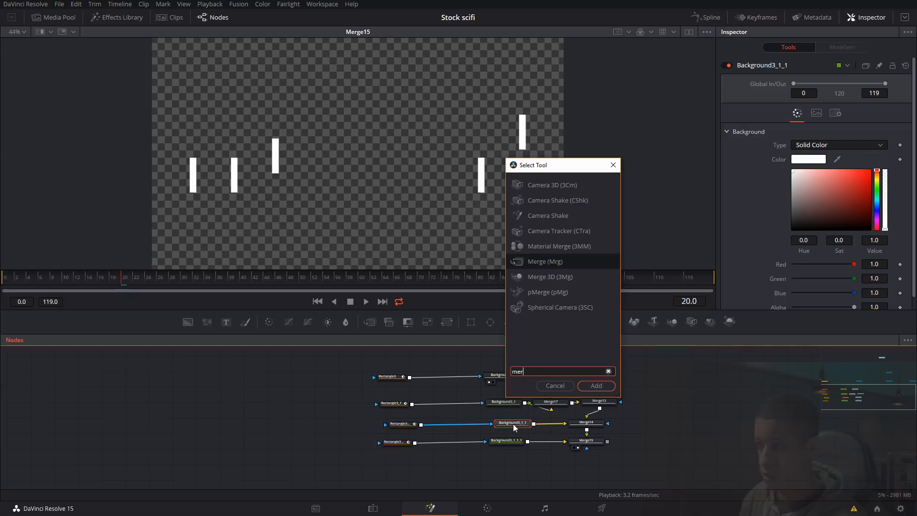
key("Return")
left_click_drag(608, 467, 565, 379)
left_click(658, 381)
left_click_drag(687, 402, 691, 387)
left_click_drag(692, 424, 698, 451)
left_click_drag(562, 421, 584, 421)
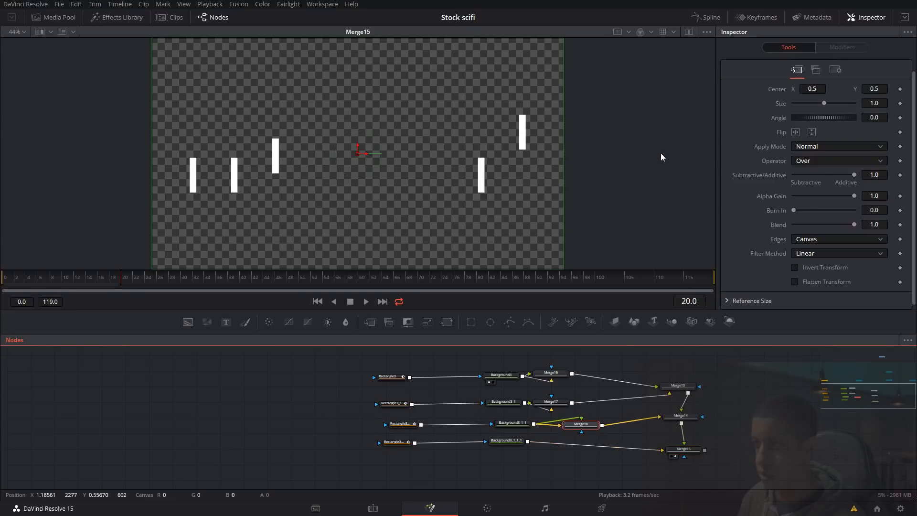
left_click(796, 132)
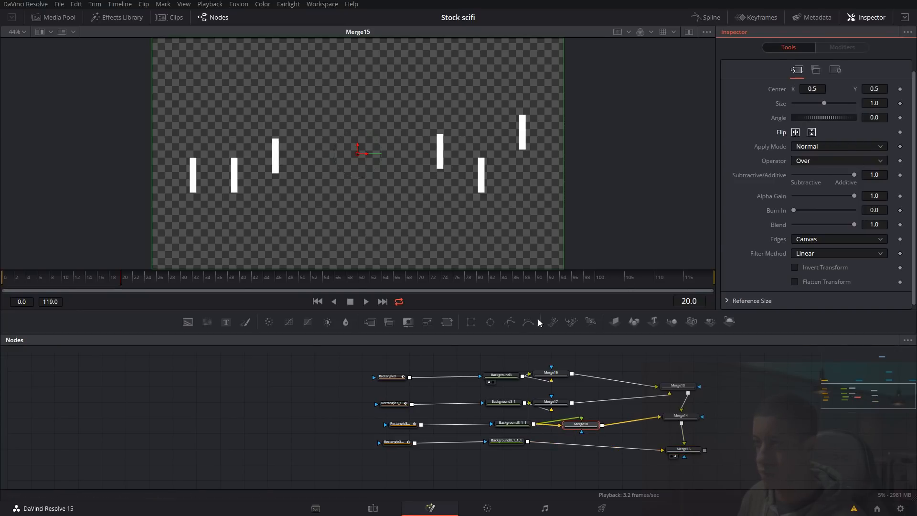
- Insert a Merge after Background3_1_1_1, flip its overlaid copy horizontally and vertically, and move the node slightly lower
left_click(520, 440)
key("shift+space")
type("mer")
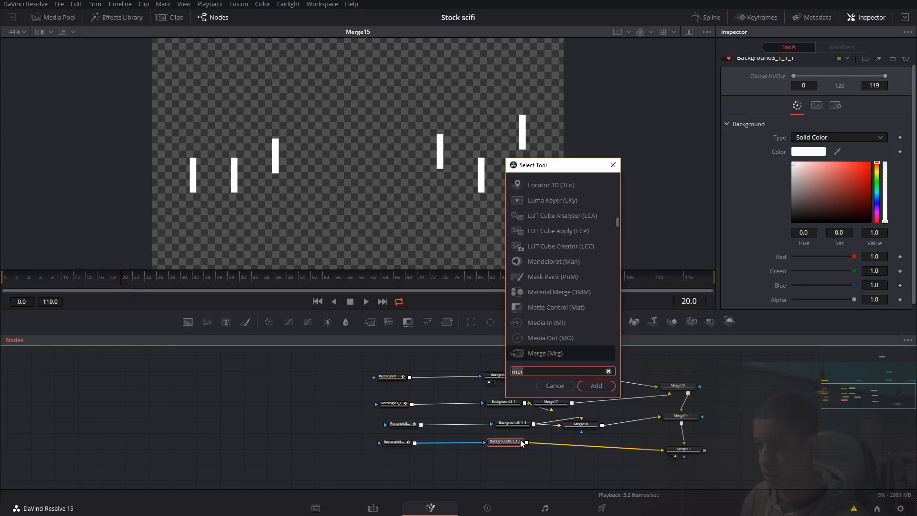
key("Return")
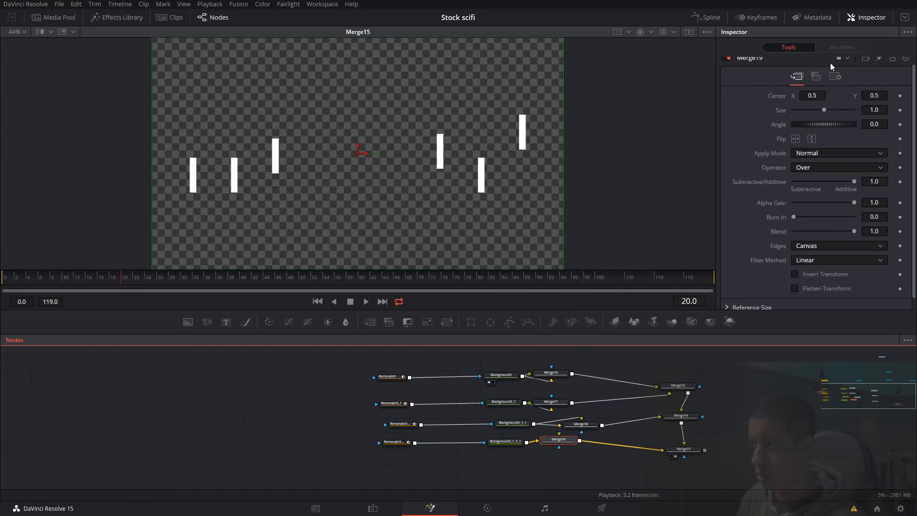
left_click(796, 139)
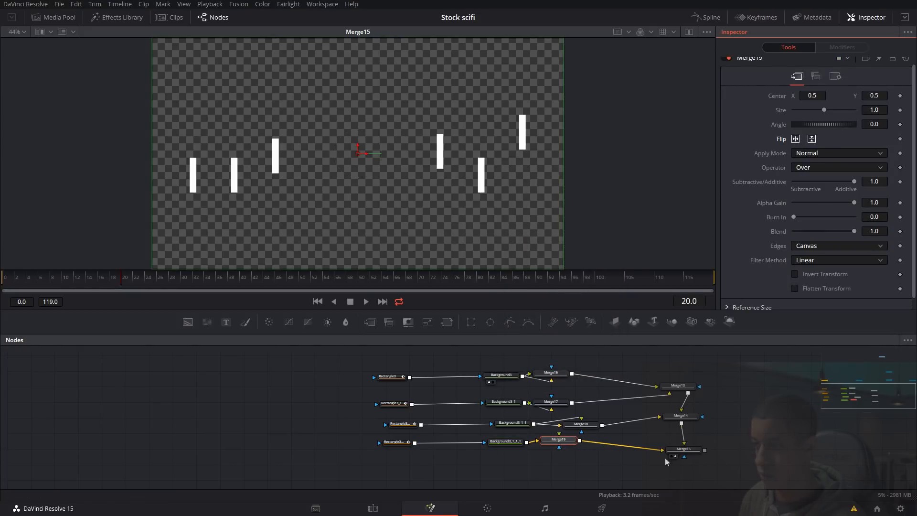
left_click_drag(563, 440, 568, 454)
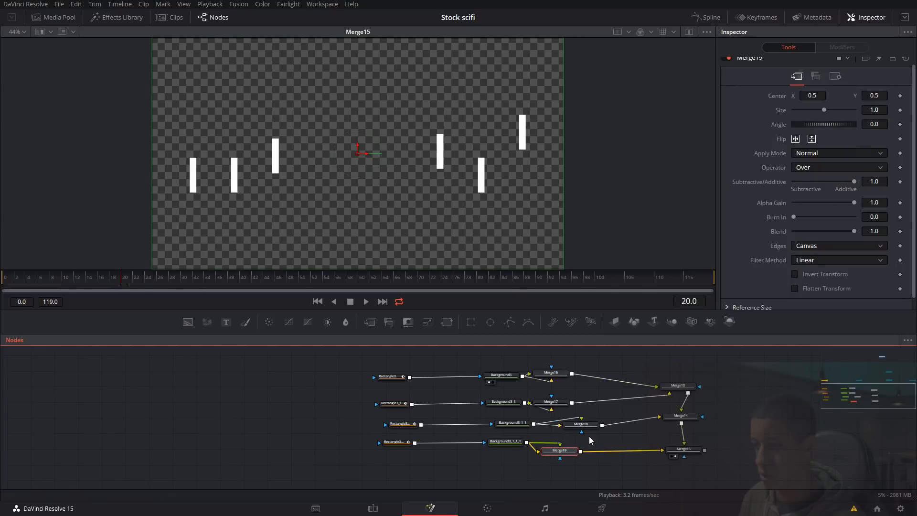
- Set Rectangle3_1_1_1's center X to 0.4 at both its frame 13 and frame 0 keyframes
left_click_drag(336, 280, 269, 280)
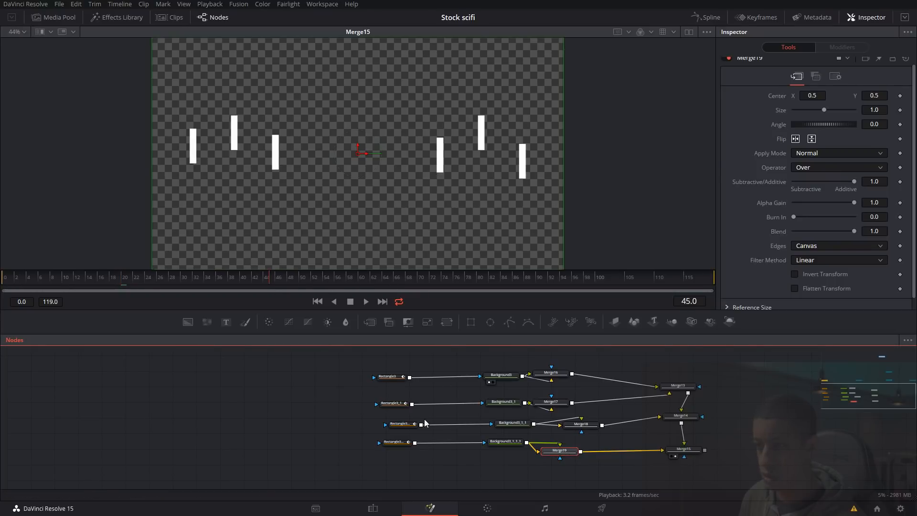
left_click(397, 444)
left_click(79, 279)
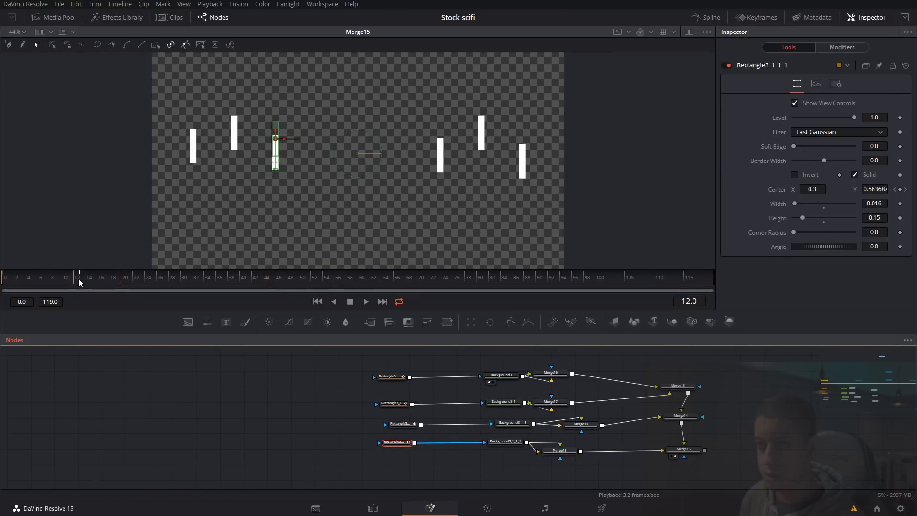
left_click(819, 190)
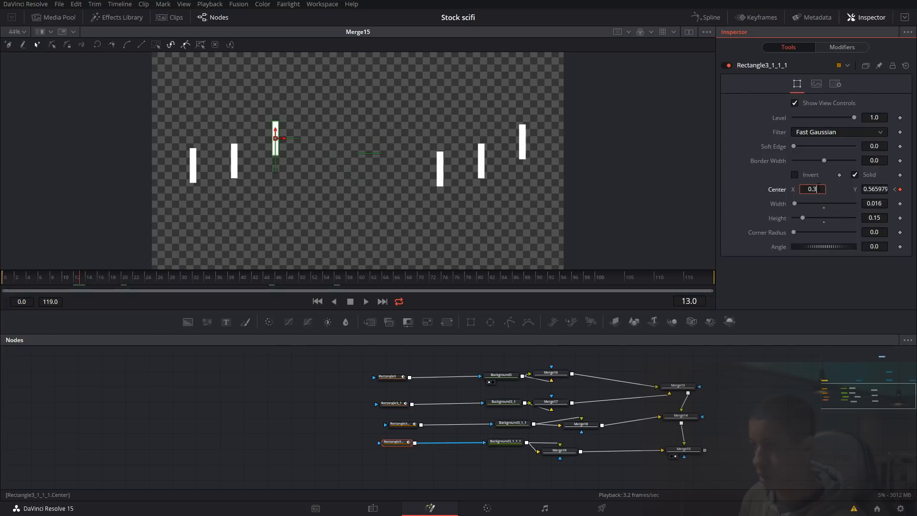
key("BackSpace")
type("4")
key("Tab")
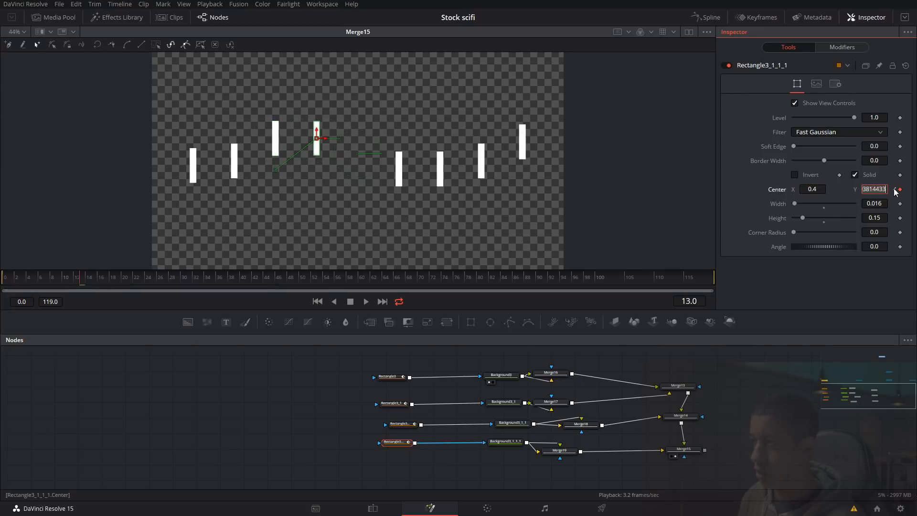
left_click(894, 190)
left_click(817, 189)
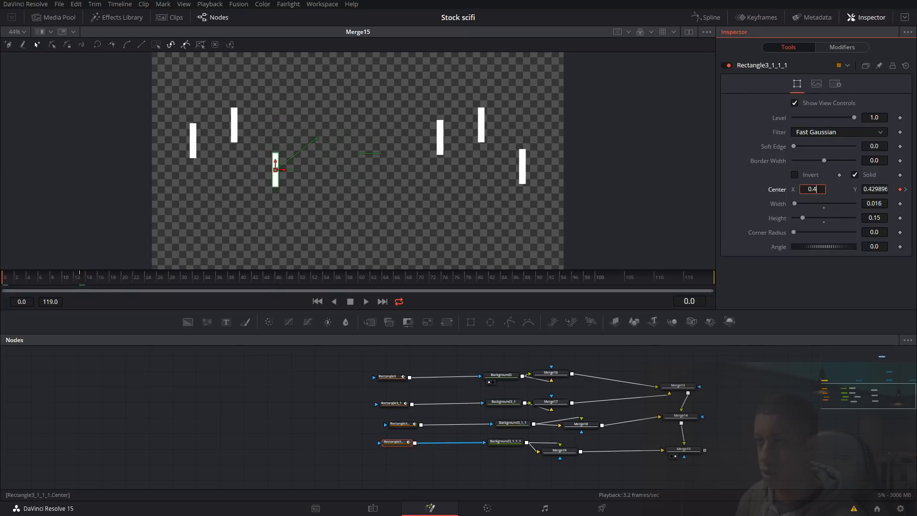
key("Tab")
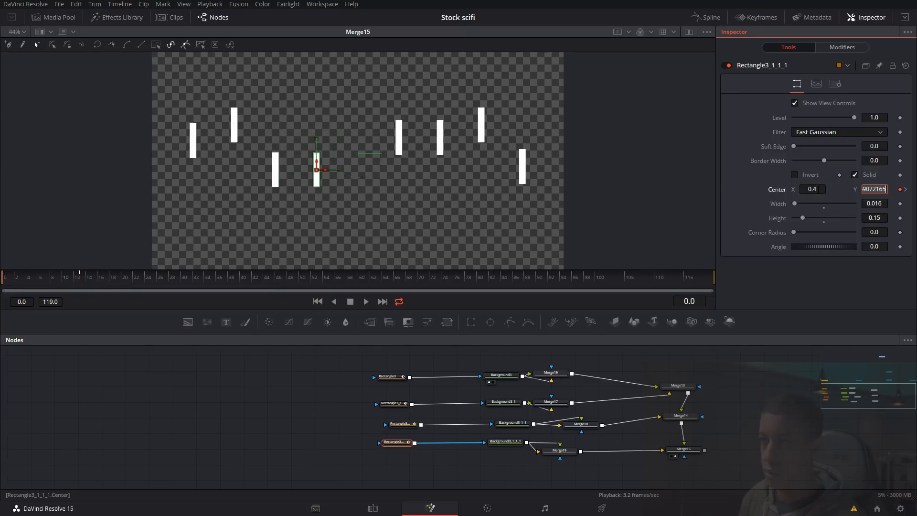
key("Return")
- Play the bar animation from frame 0 to check the motion of all the mirrored bars
left_click_drag(88, 277, 4, 268)
key("space")
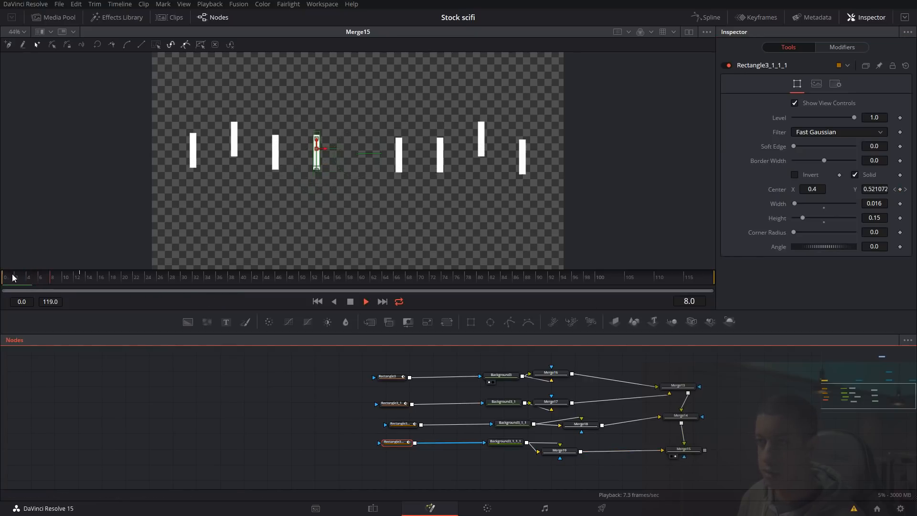
key("space")
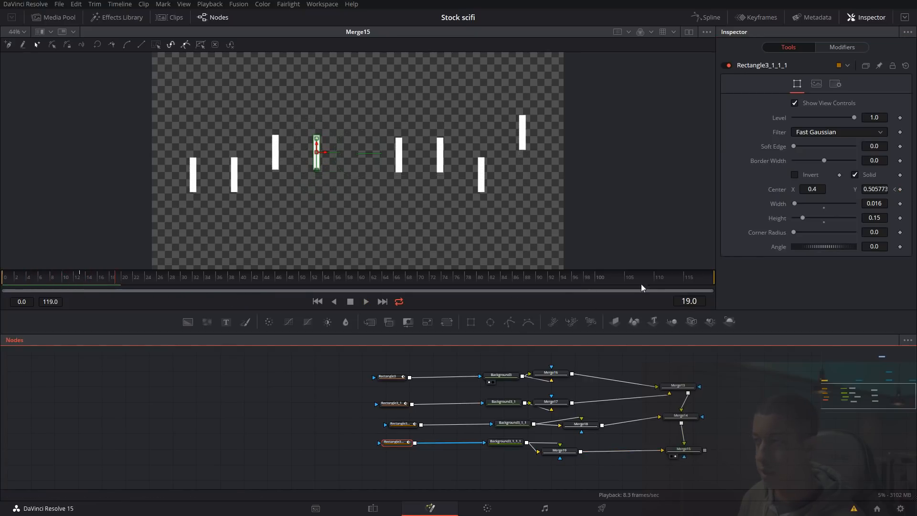
- Try Merge19 without its vertical flip, play the animation, then restore the flip and play it again
left_click(559, 450)
left_click(811, 146)
left_click_drag(98, 279, 0, 274)
key("space")
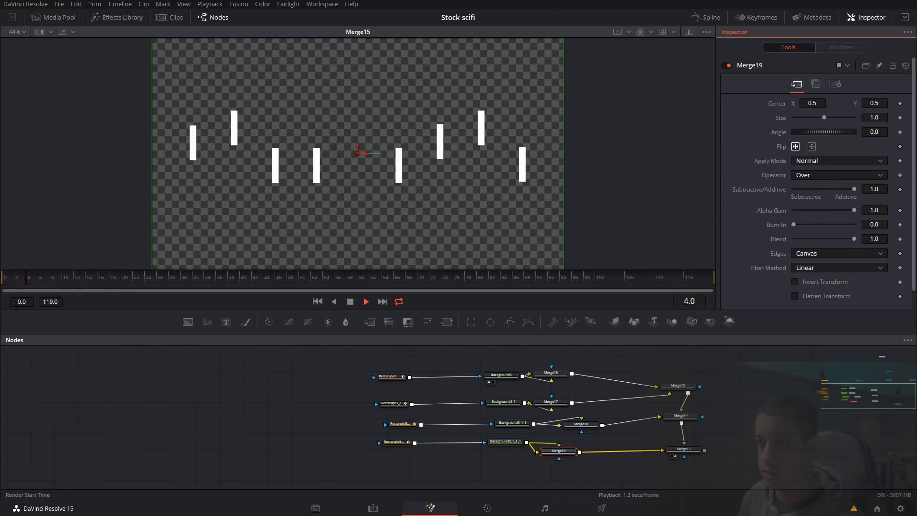
key("space")
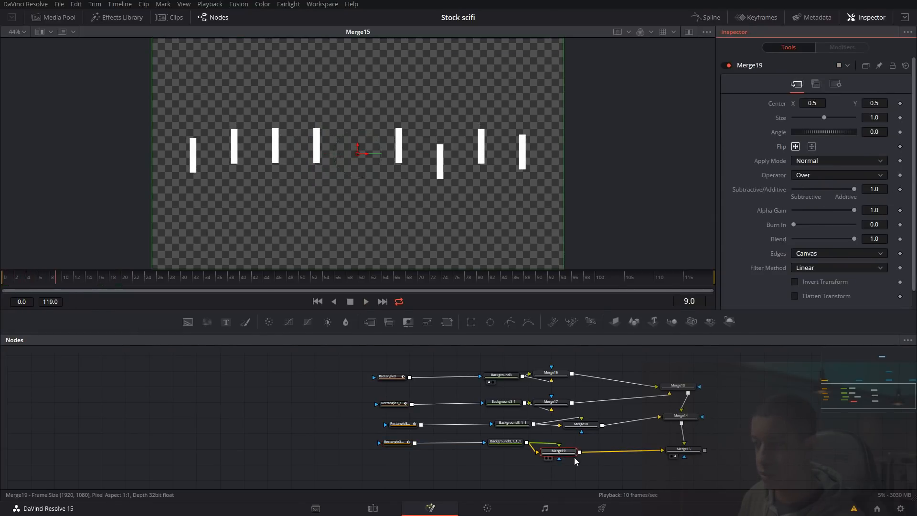
left_click(811, 148)
left_click(2, 279)
key("space")
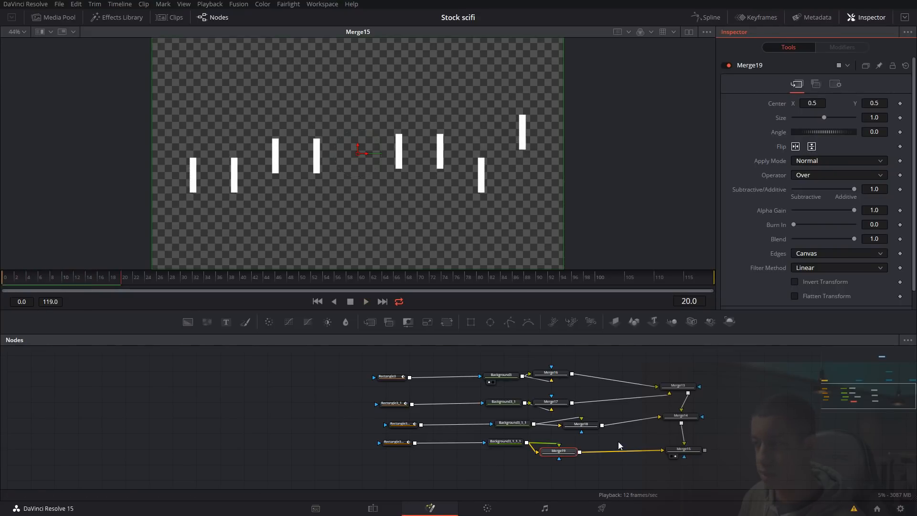
- Turn off Merge18's vertical flip and play the animation from the start
left_click(581, 425)
left_click(812, 147)
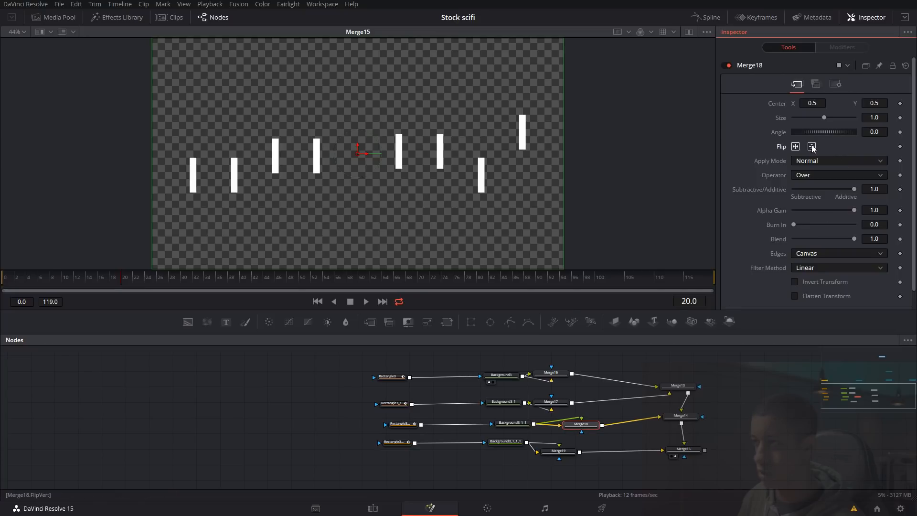
left_click_drag(60, 276, 3, 279)
key("space")
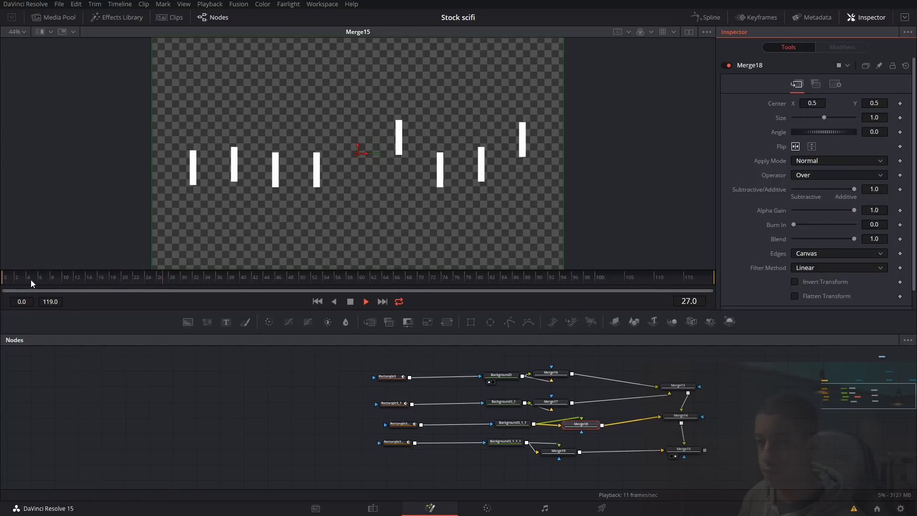
- Lower the fourth bar to about Y 0.494 at frame 13 and about Y 0.345 at frame 0, and play the animation
left_click(396, 442)
left_click(87, 282)
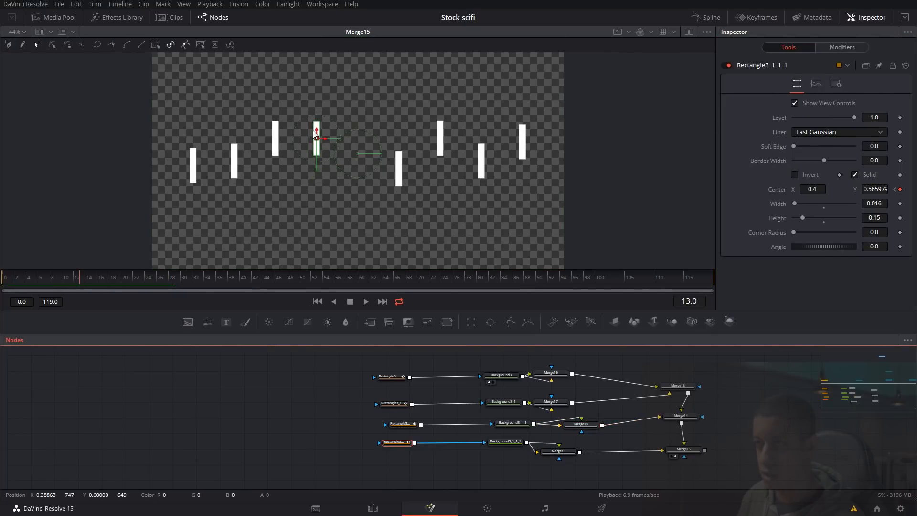
left_click_drag(317, 134, 317, 152)
left_click(2, 280)
left_click_drag(317, 163, 317, 183)
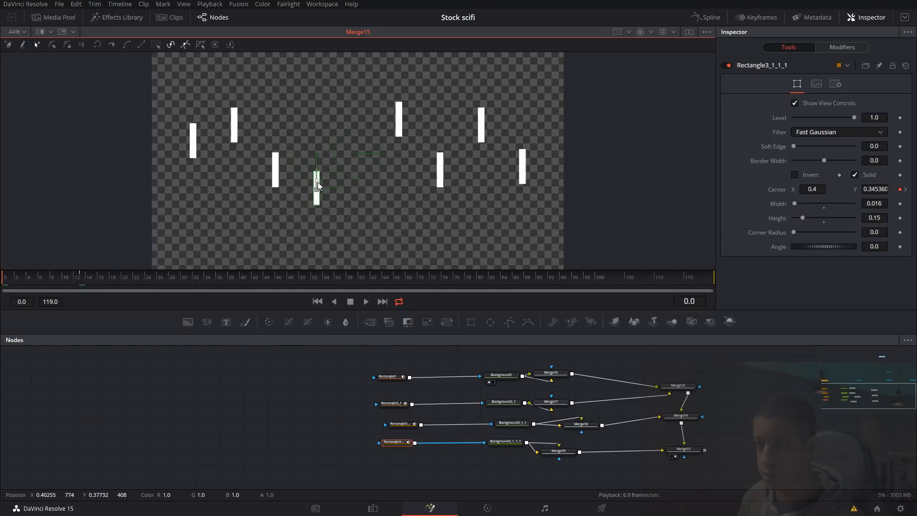
left_click(199, 366)
left_click(8, 281)
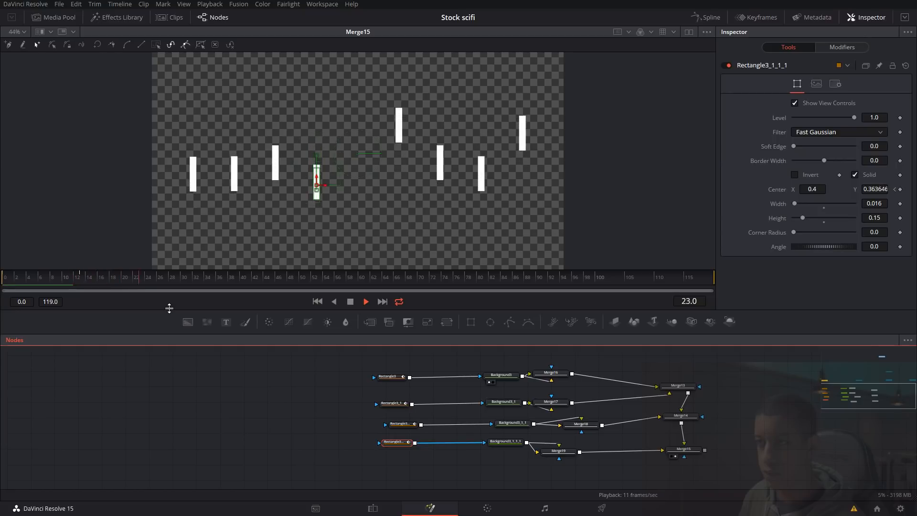
- Move the fourth bar's frame 13 displacement keyframe to frame 21 in the spline curve and play the animation
left_click(78, 285)
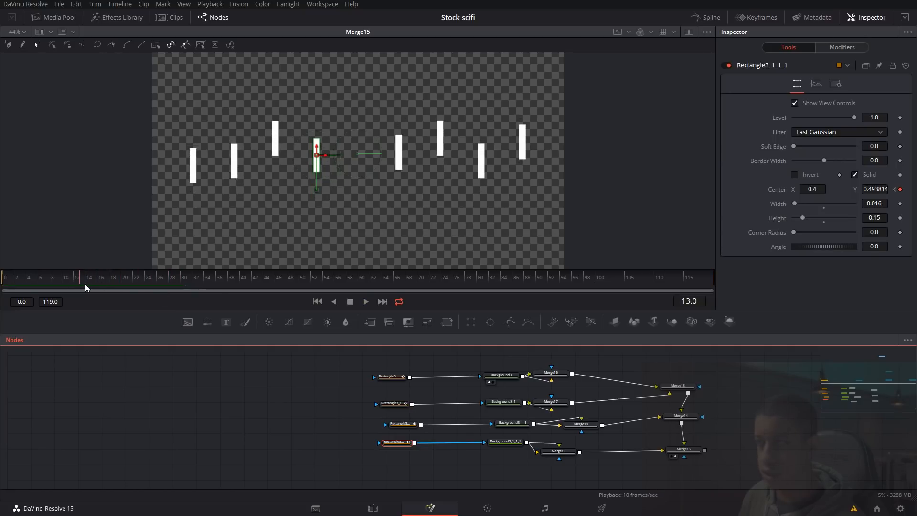
left_click(708, 17)
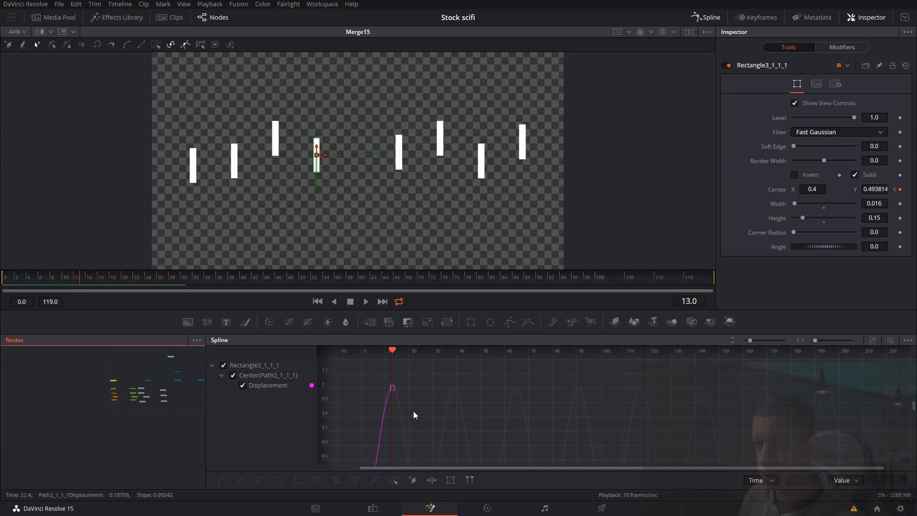
left_click_drag(374, 381, 406, 397)
scroll(392, 389, "up", 5)
left_click(877, 342)
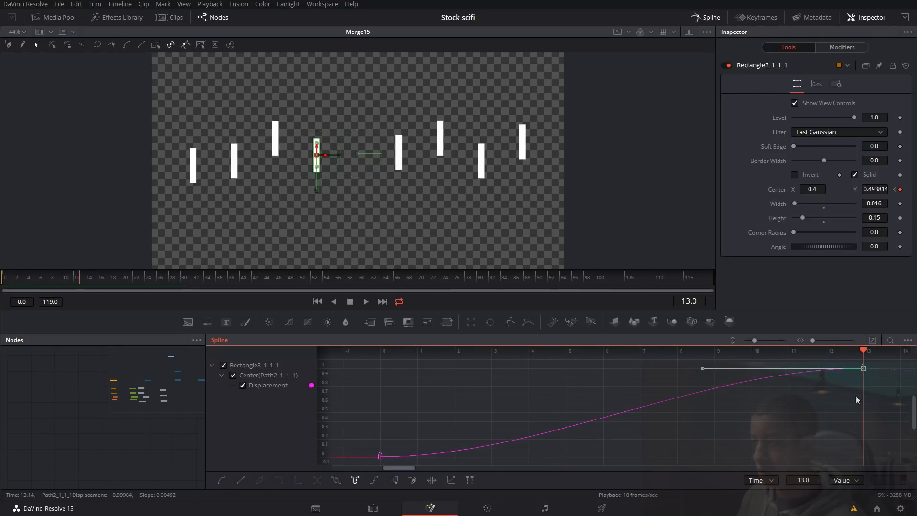
left_click_drag(396, 469, 417, 470)
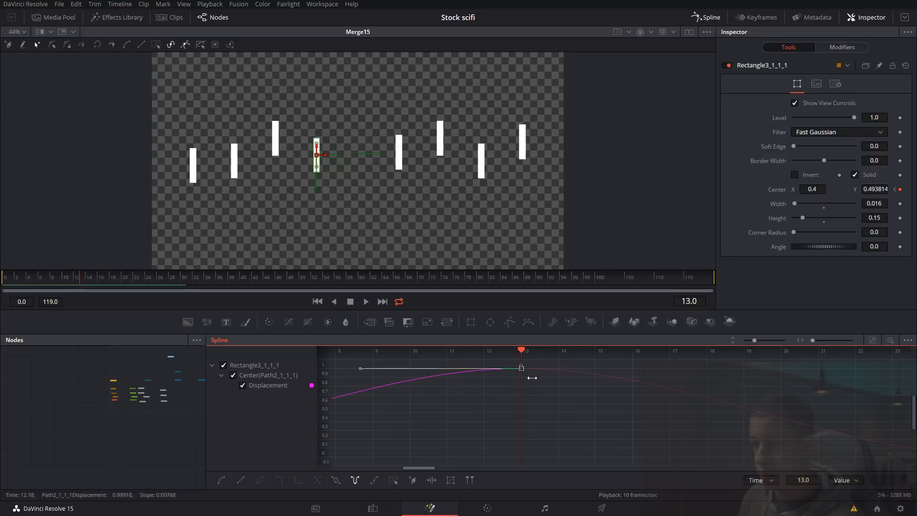
scroll(526, 368, "down", 1)
left_click_drag(521, 368, 797, 367)
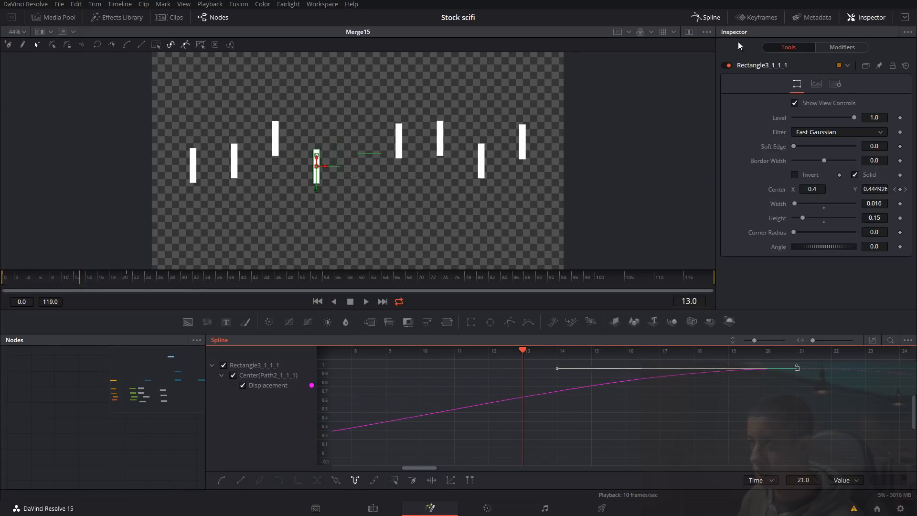
left_click(718, 19)
key("space")
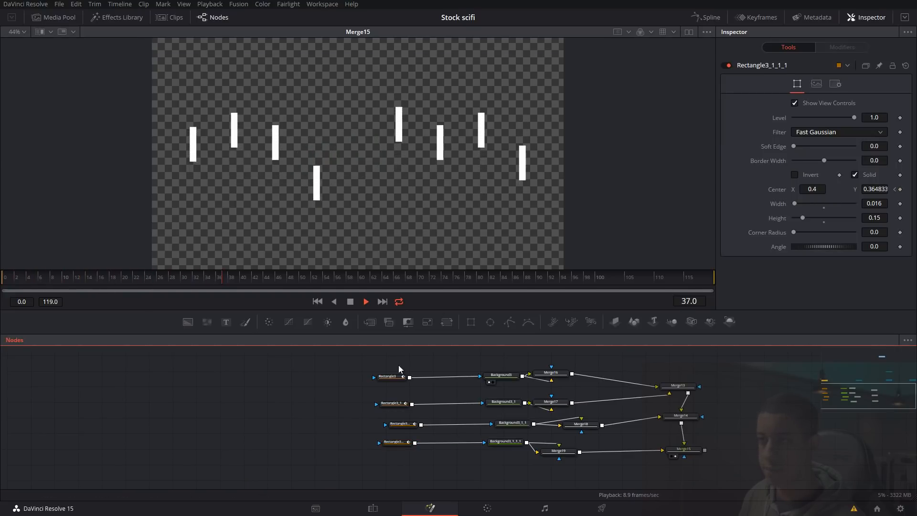
- Duplicate the fourth bar's rectangle and background nodes and merge the copy with Merge15's output
left_click_drag(430, 462, 350, 454)
scroll(565, 468, "down", 3)
left_click_drag(592, 456, 562, 441)
scroll(575, 449, "up", 2)
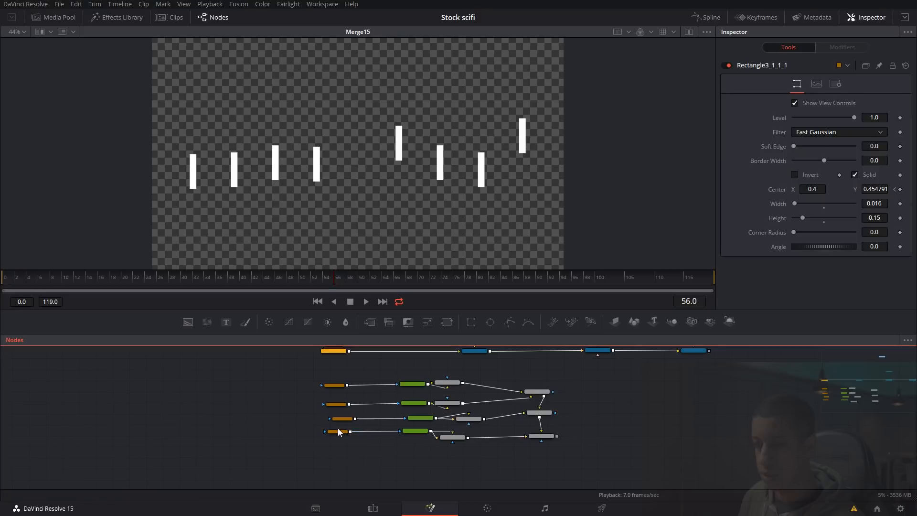
left_click_drag(414, 440, 414, 441)
scroll(419, 445, "up", 2)
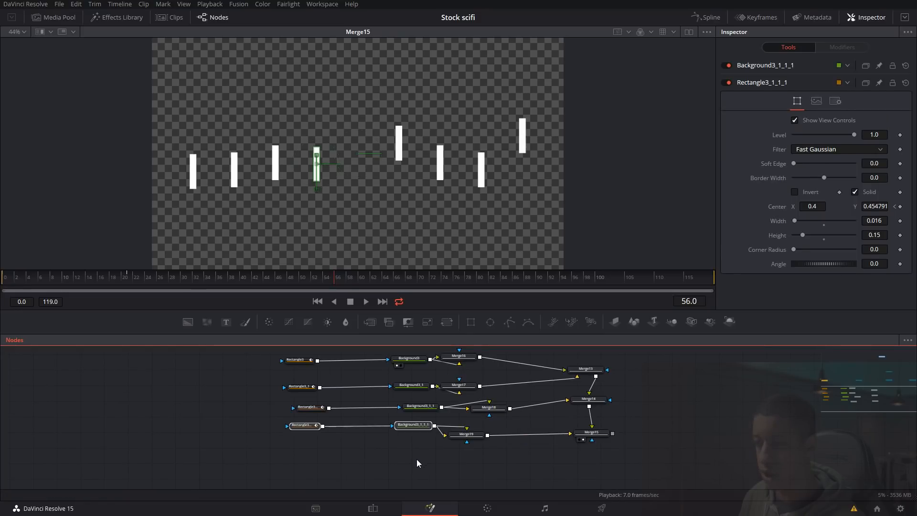
key("ctrl+v")
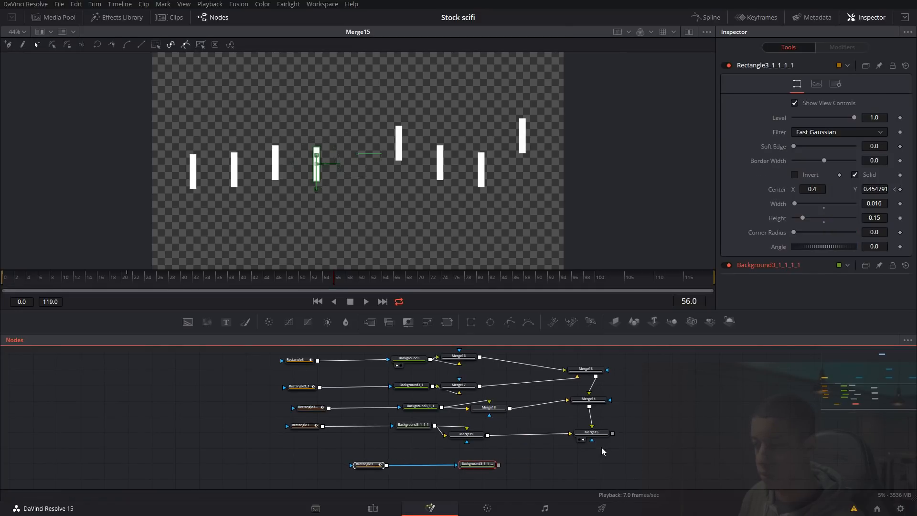
left_click_drag(613, 434, 499, 464)
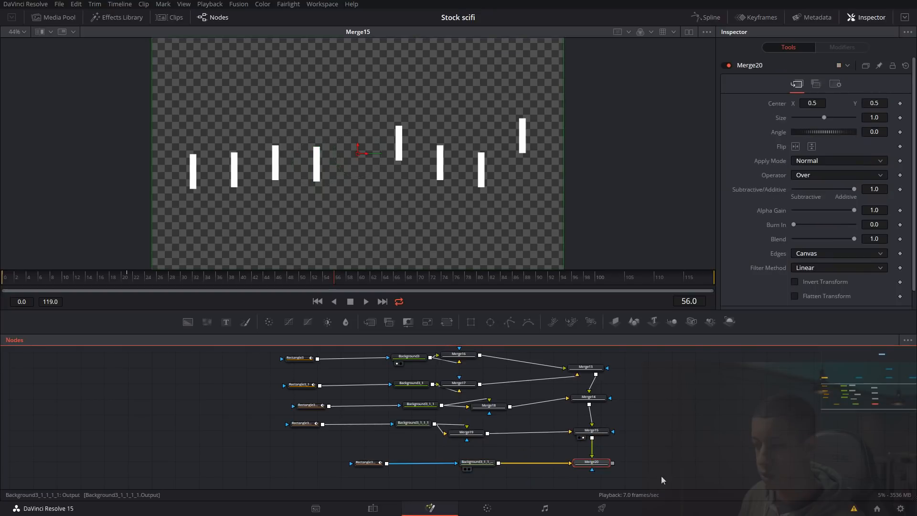
left_click(360, 454)
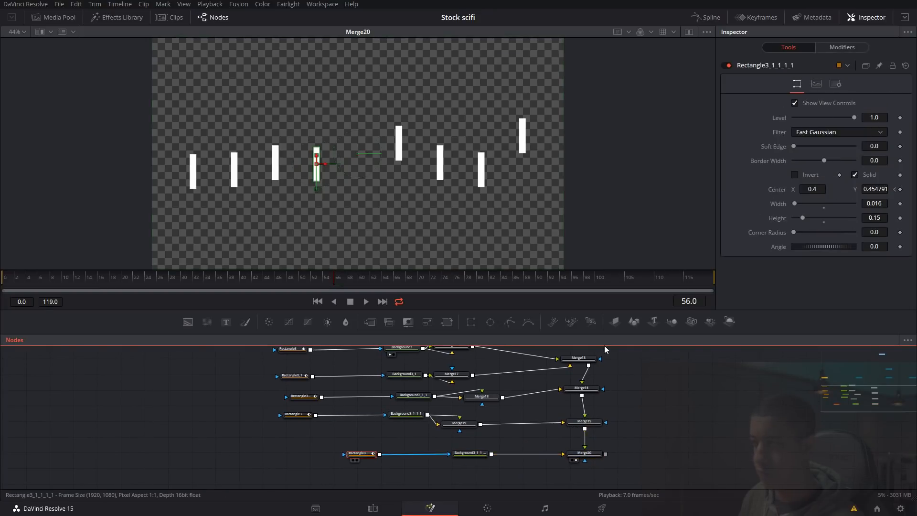
left_click(821, 189)
key("BackSpace")
type("5")
key("Tab")
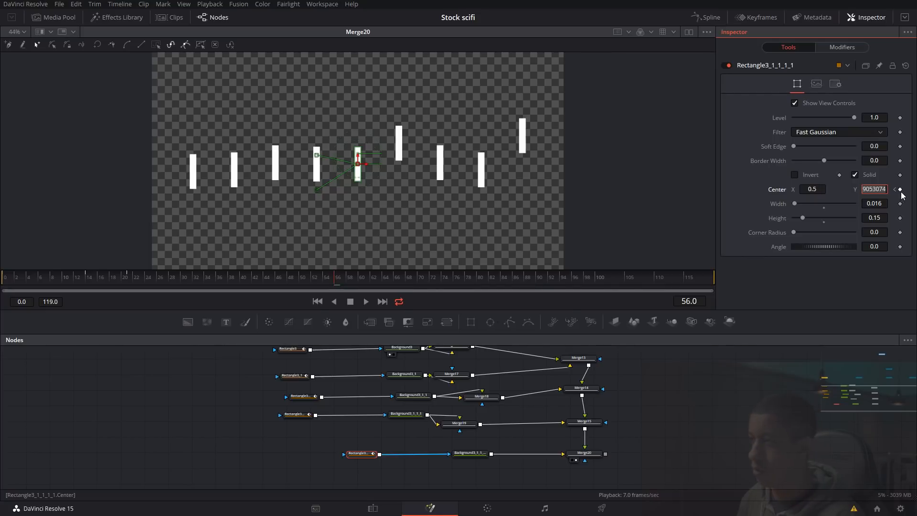
left_click(895, 189)
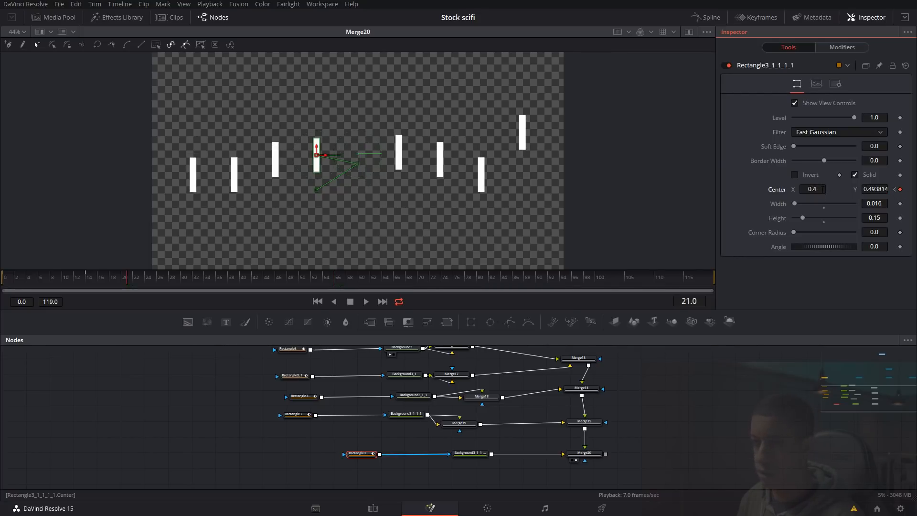
left_click(895, 190)
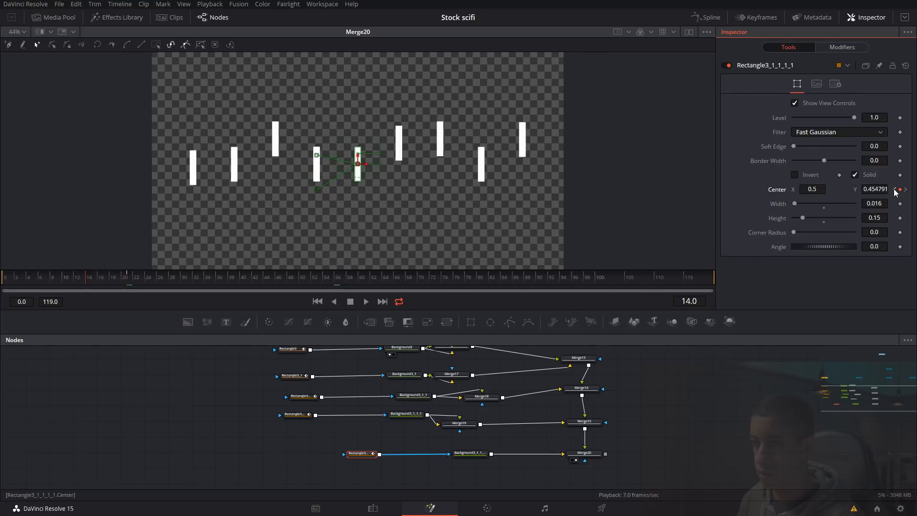
left_click(901, 190)
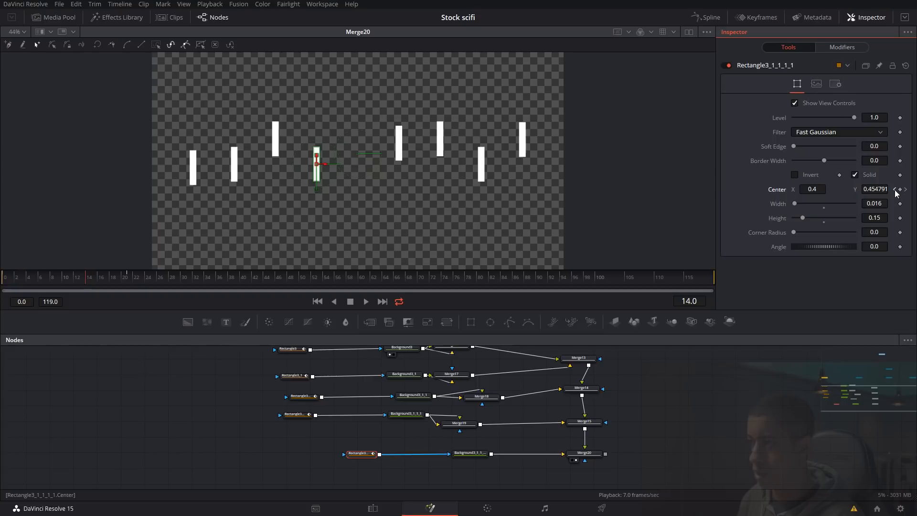
- Set the duplicated bar's Center X to 0.5 at frames 0 and 21, and play the animation from the start
left_click(895, 190)
left_click_drag(820, 190, 756, 206)
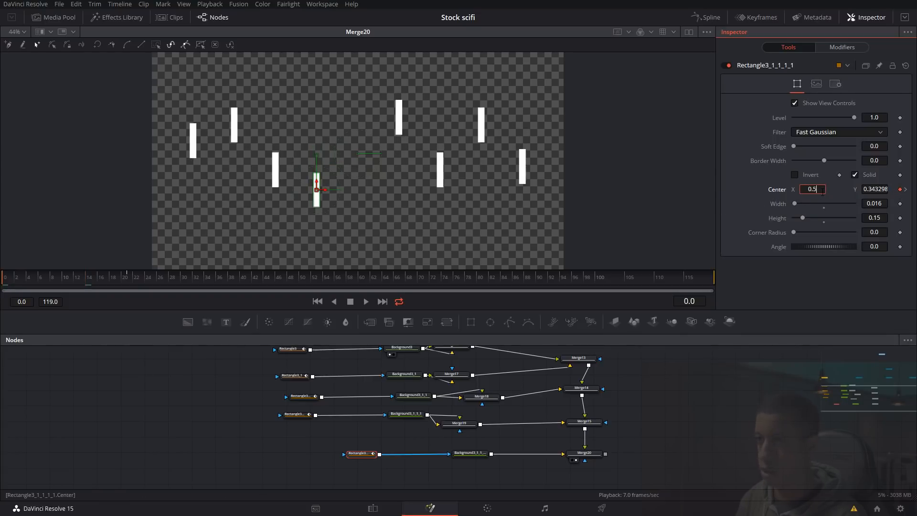
type("5")
key("Tab")
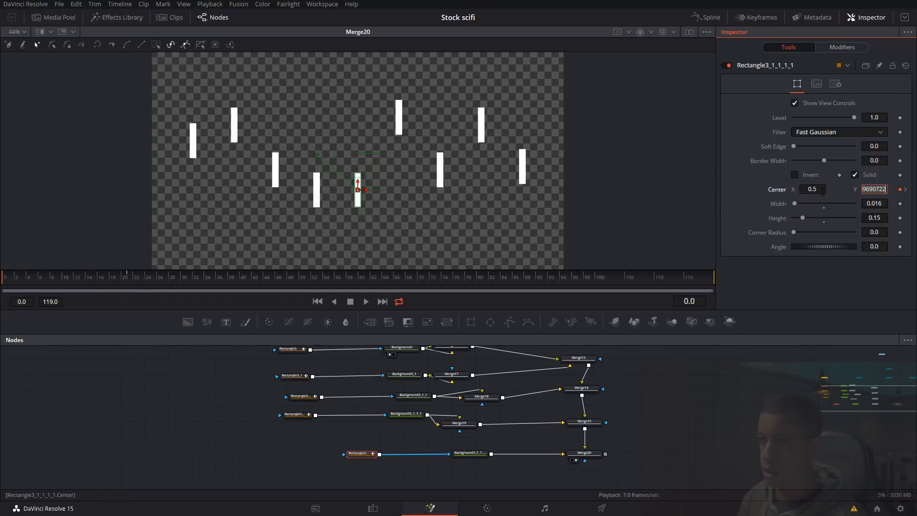
left_click(906, 190)
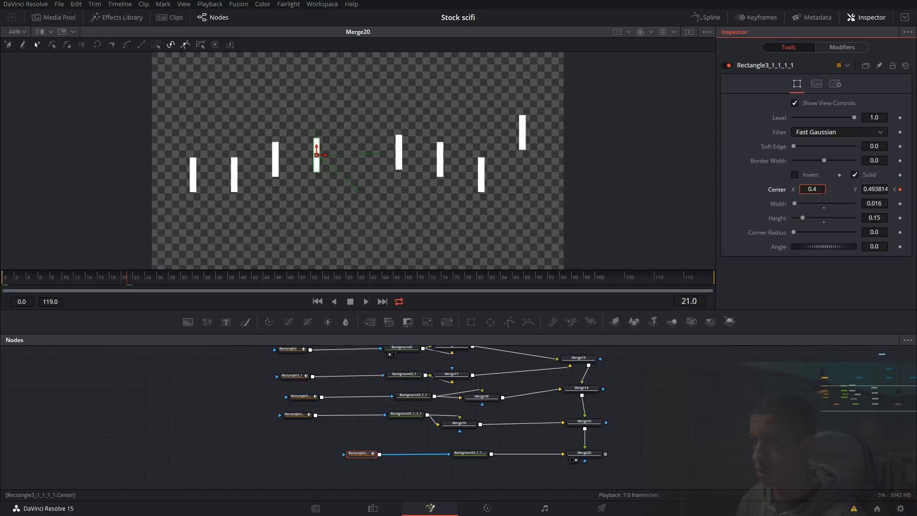
type("5")
key("Tab")
left_click_drag(161, 279, 3, 283)
key("space")
key("space")
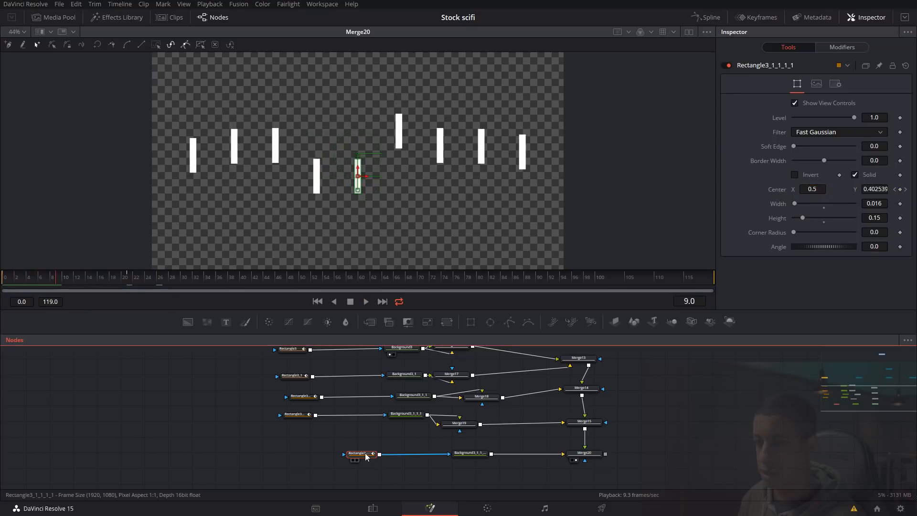
- Lower the fifth bar to about Y 0.341 at frame 21, raise it to about Y 0.514 at frame 0, and play the animation
left_click(126, 284)
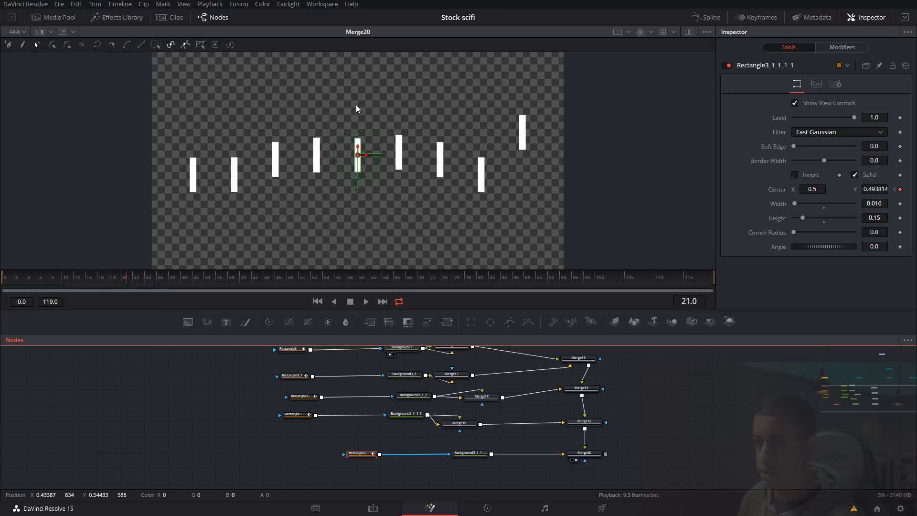
left_click_drag(360, 147, 357, 184)
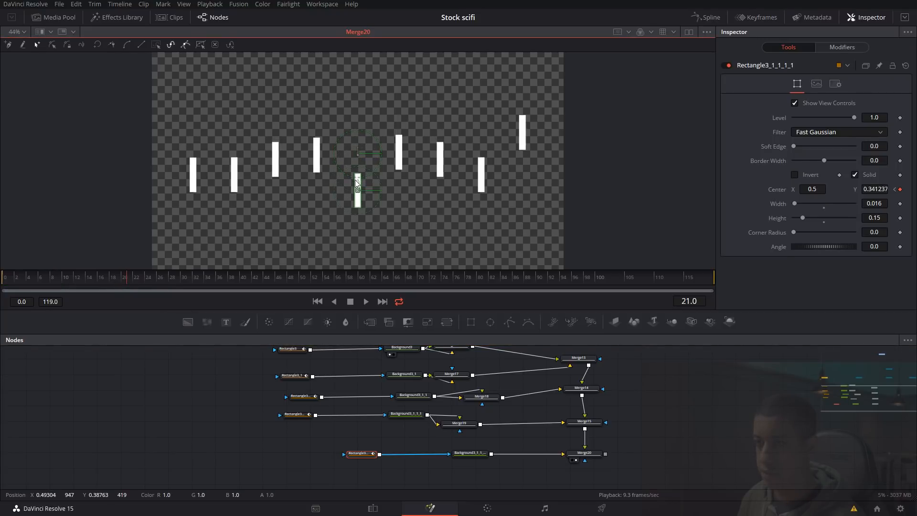
left_click(2, 280)
left_click_drag(357, 187, 358, 147)
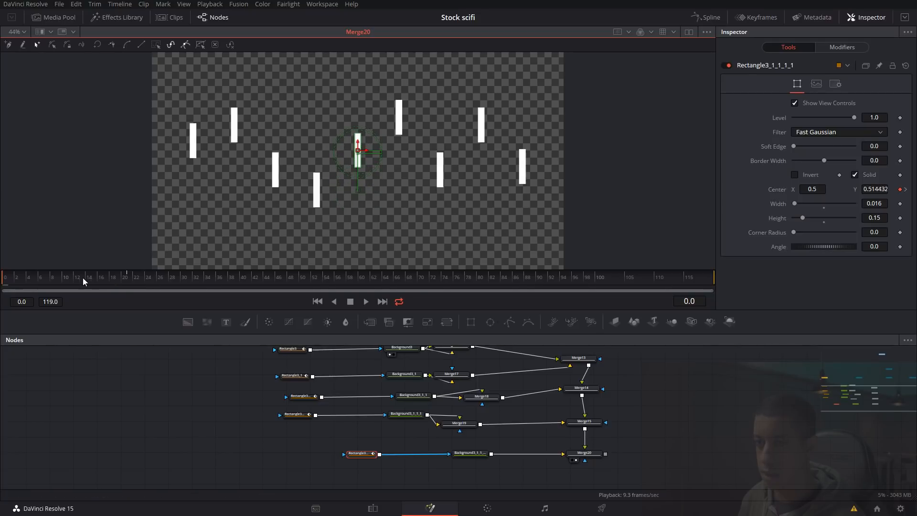
key("space")
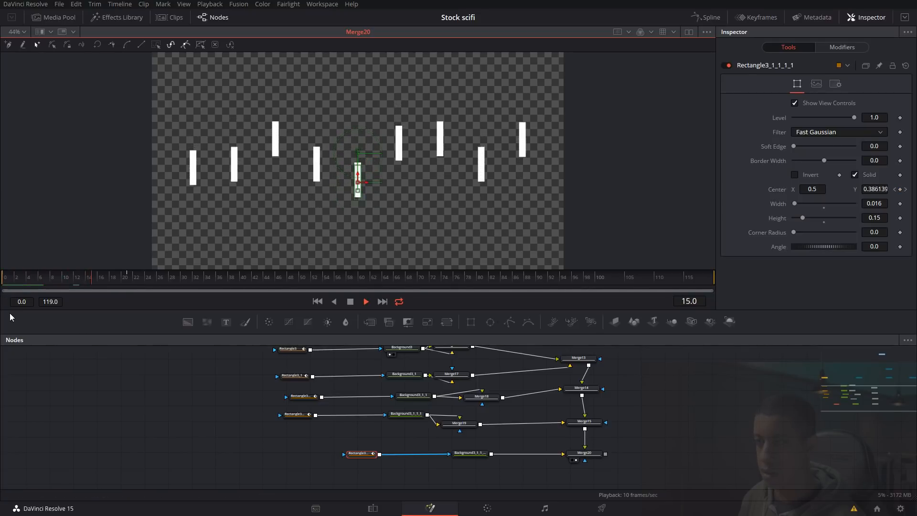
key("space")
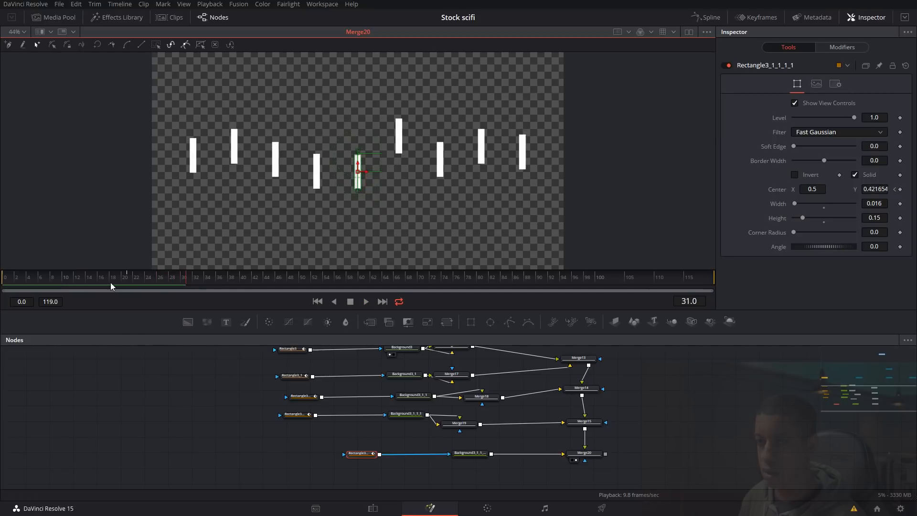
- Move the fifth bar's frame 21 displacement keyframe to frame 9 in the spline curve and play the animation from the start
left_click(125, 278)
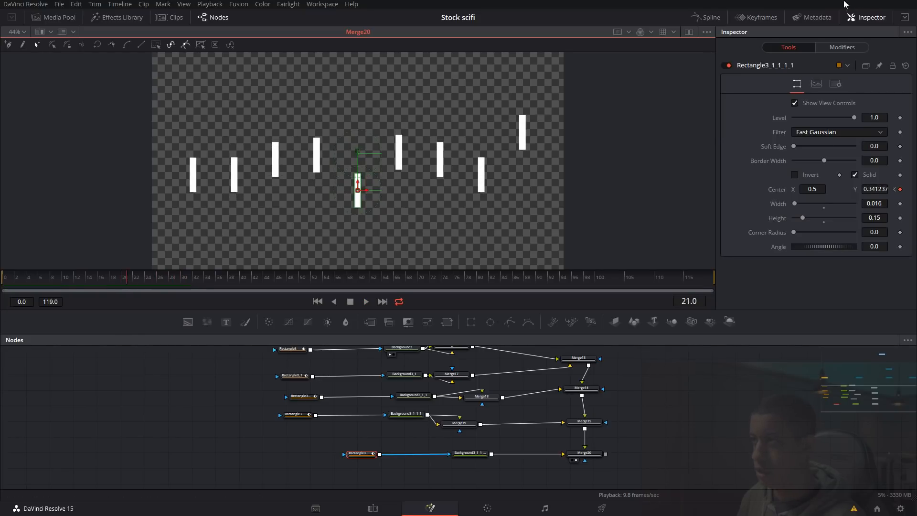
left_click(715, 18)
left_click(873, 340)
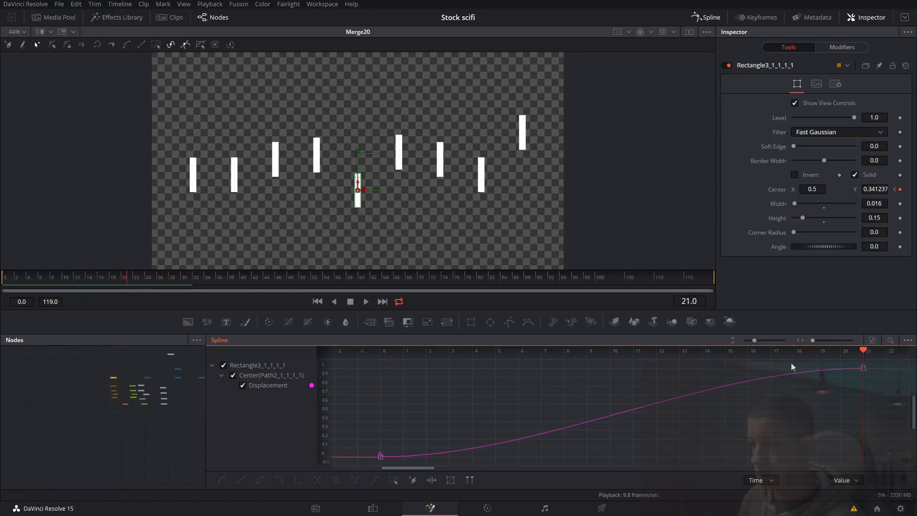
scroll(883, 369, "down", 2)
left_click_drag(866, 369, 619, 376)
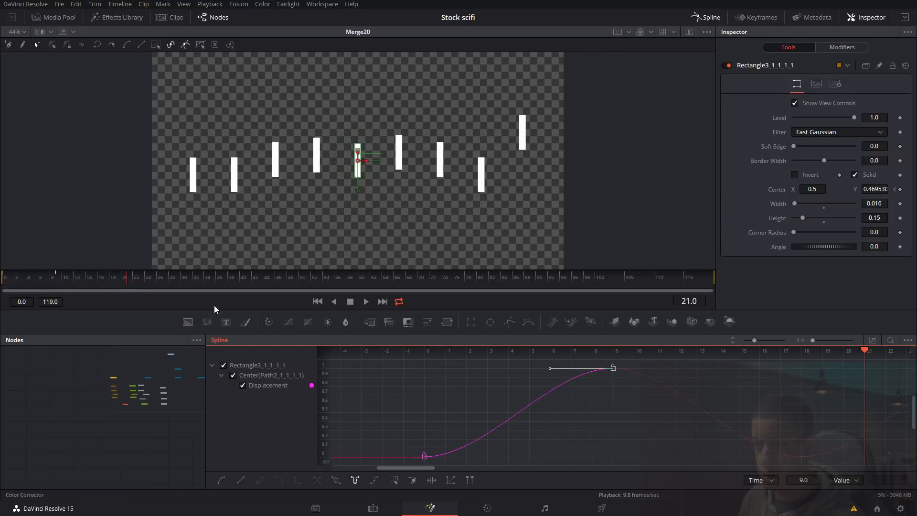
left_click(5, 277)
key("space")
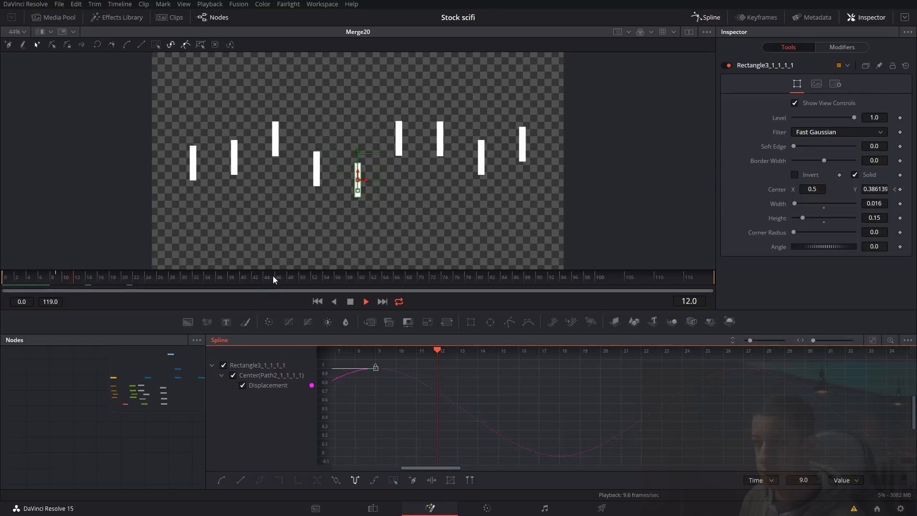
left_click(707, 17)
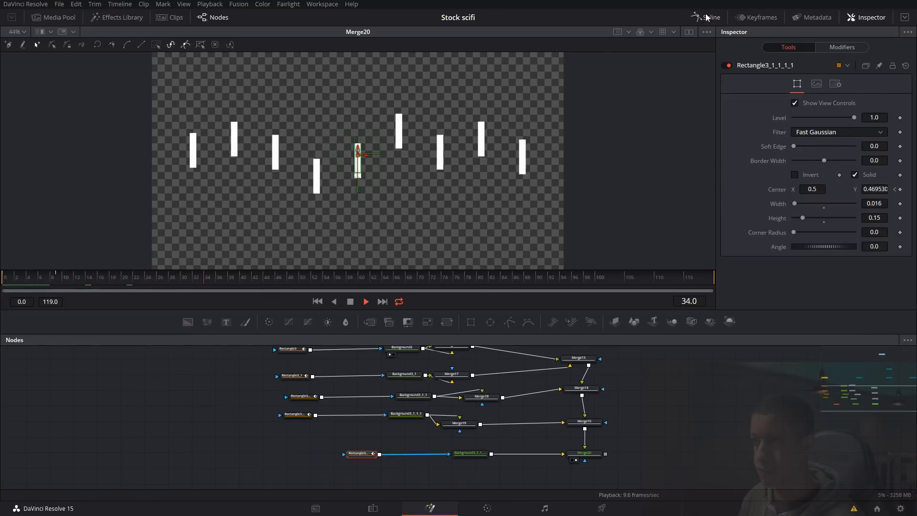
key("space")
- Add an Image Plane 3D node beside Merge20 and feed Merge20's output into it
scroll(680, 435, "down", 3)
left_click_drag(663, 410, 544, 409)
left_click_drag(621, 322, 538, 450)
scroll(569, 444, "up", 3)
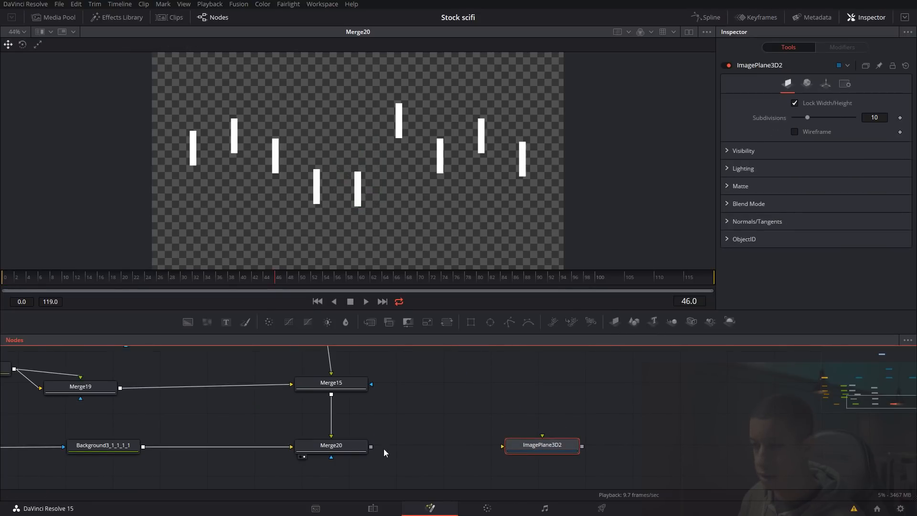
left_click_drag(514, 450, 513, 451)
scroll(497, 430, "down", 5)
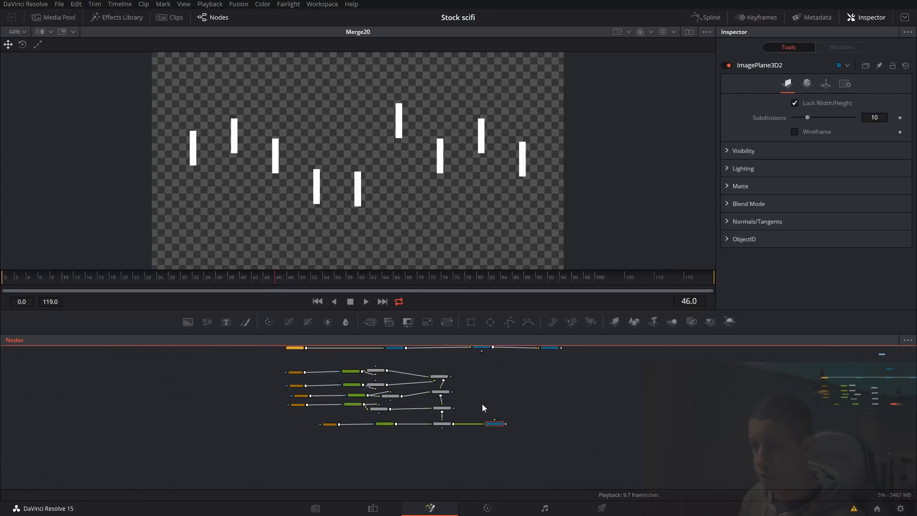
- Group all the bar nodes, line up the group and its image plane beneath the candlestick row, and check the group's contents
left_click_drag(336, 376, 507, 440)
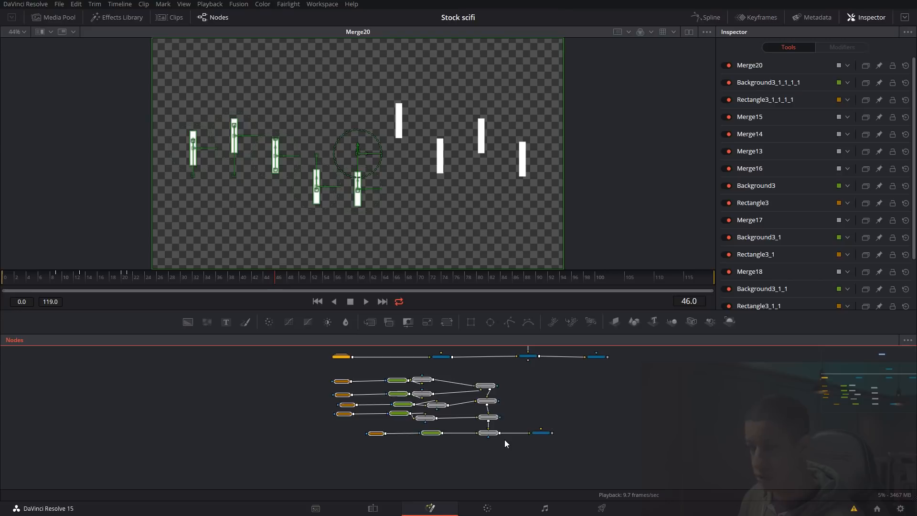
key("ctrl+g")
left_click_drag(416, 377, 337, 383)
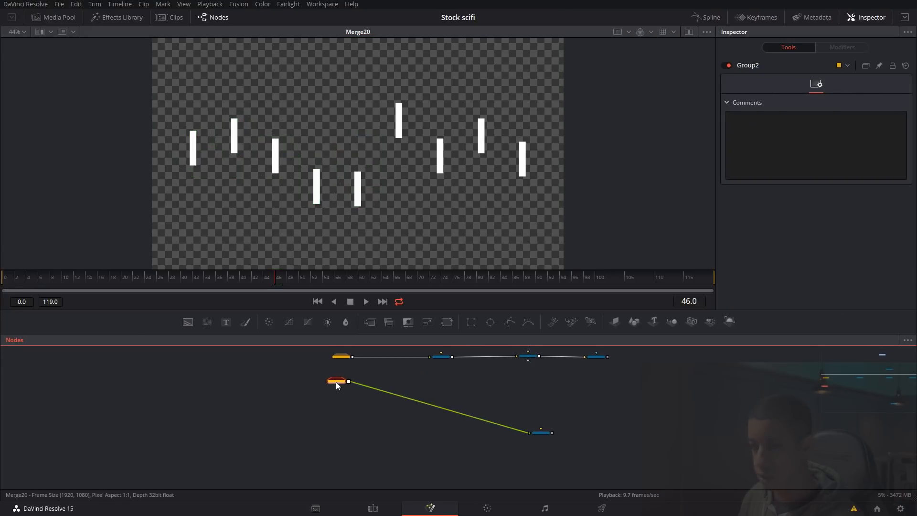
left_click_drag(542, 435, 442, 383)
scroll(347, 386, "up", 3)
double_click(321, 377)
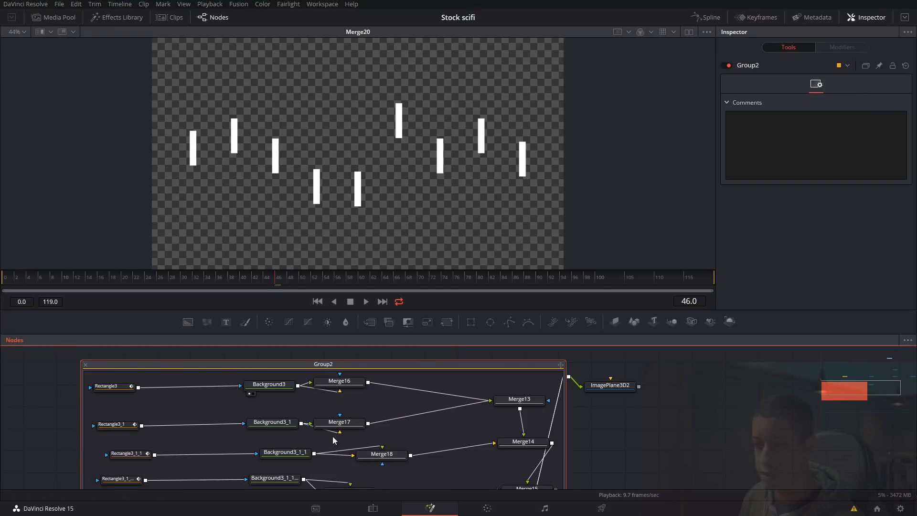
left_click(85, 366)
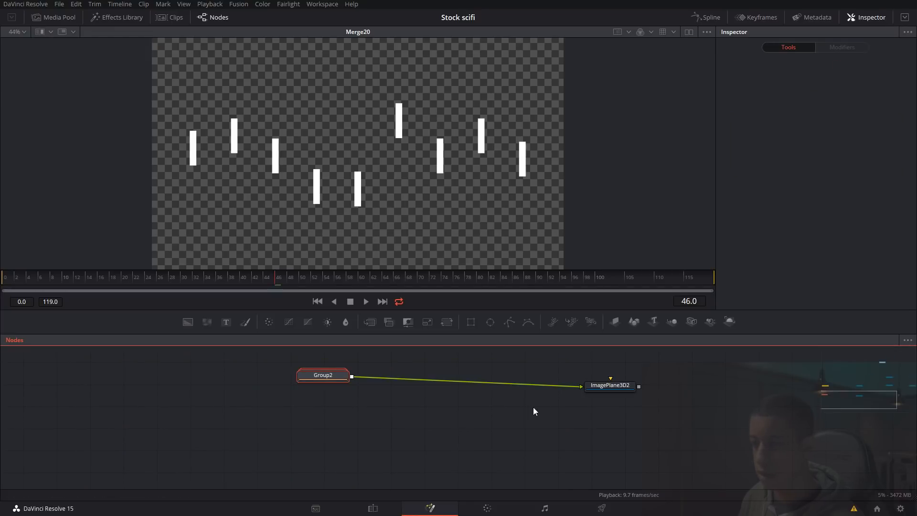
- Connect ImagePlane3D2's output to Merge3D1 so the second graphic joins the 3D scene
left_click(546, 423)
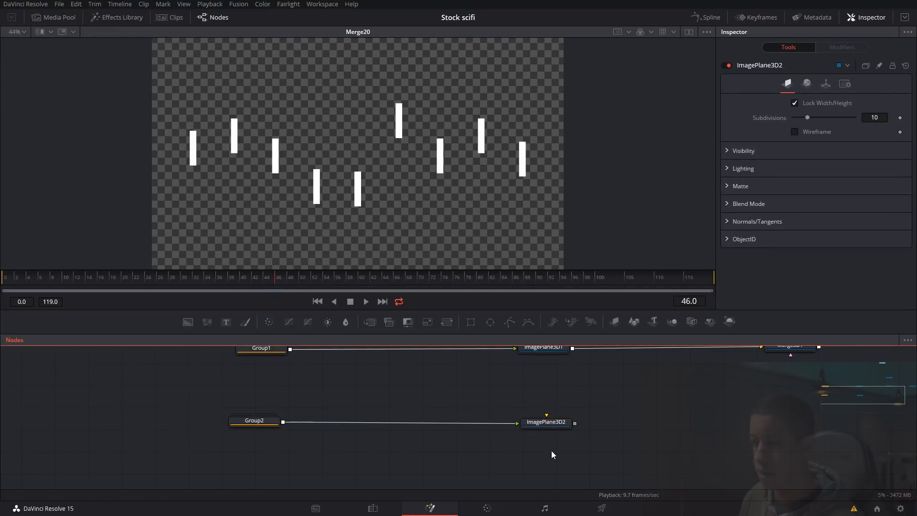
scroll(552, 449, "down", 3)
left_click_drag(761, 389, 611, 239)
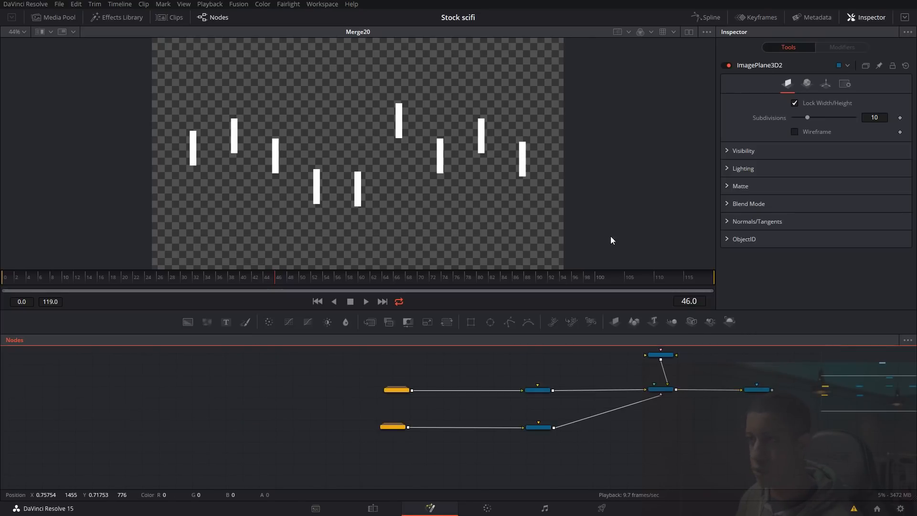
- Switch to dual viewers and show Merge3D1 in the first one, with the camera and chart seen in perspective
left_click(689, 34)
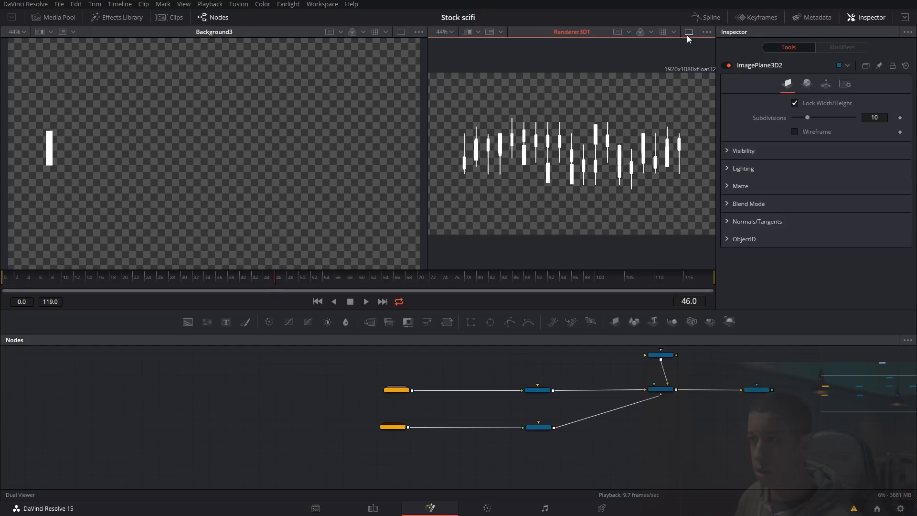
left_click_drag(661, 390, 289, 170)
left_click_drag(305, 202, 383, 171)
left_click_drag(329, 160, 301, 194)
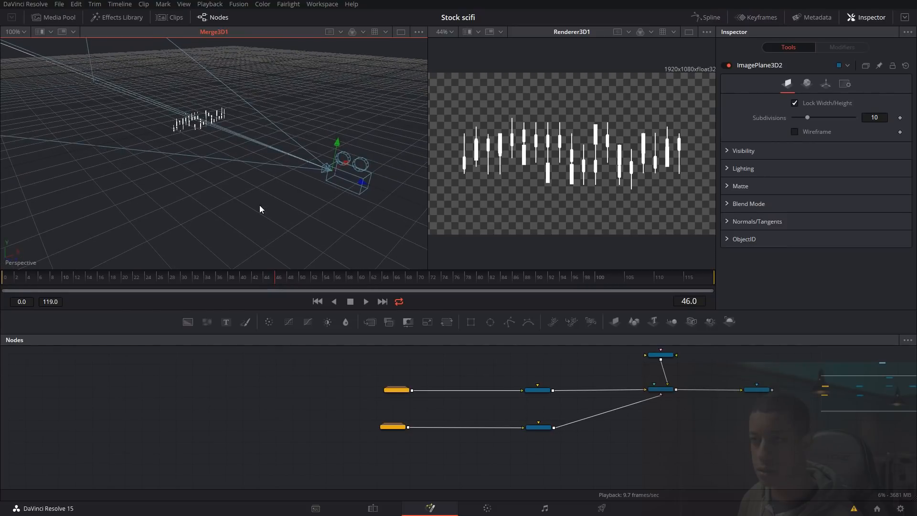
- Move ImagePlane3D2 forward toward the camera and down, below the candlestick plane
left_click(550, 429)
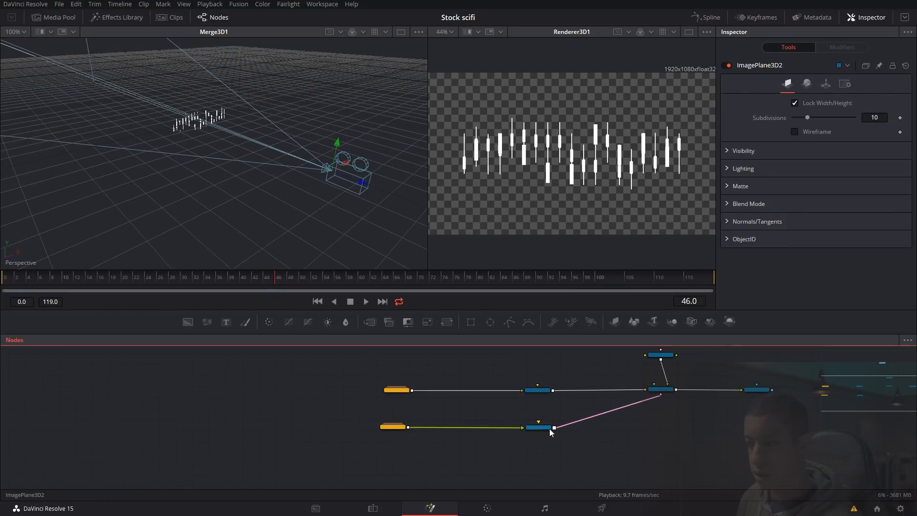
scroll(550, 434, "up", 3)
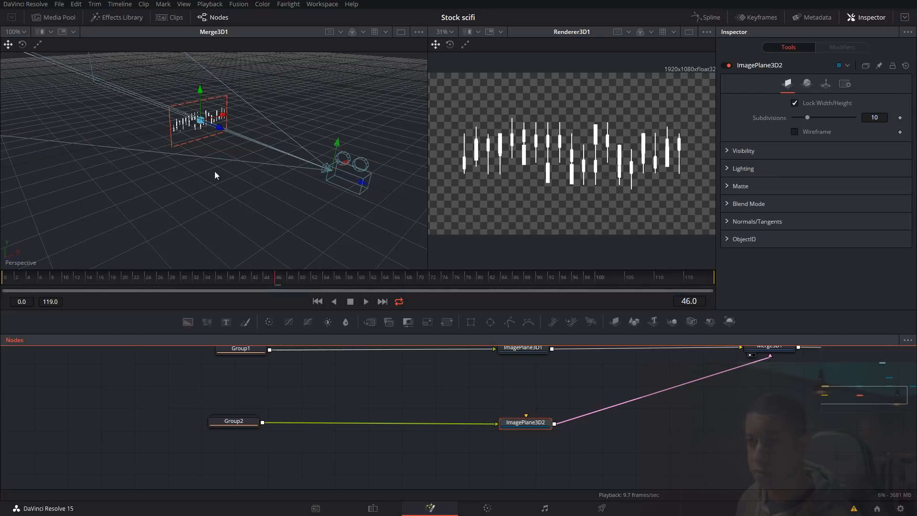
left_click_drag(221, 136, 219, 113)
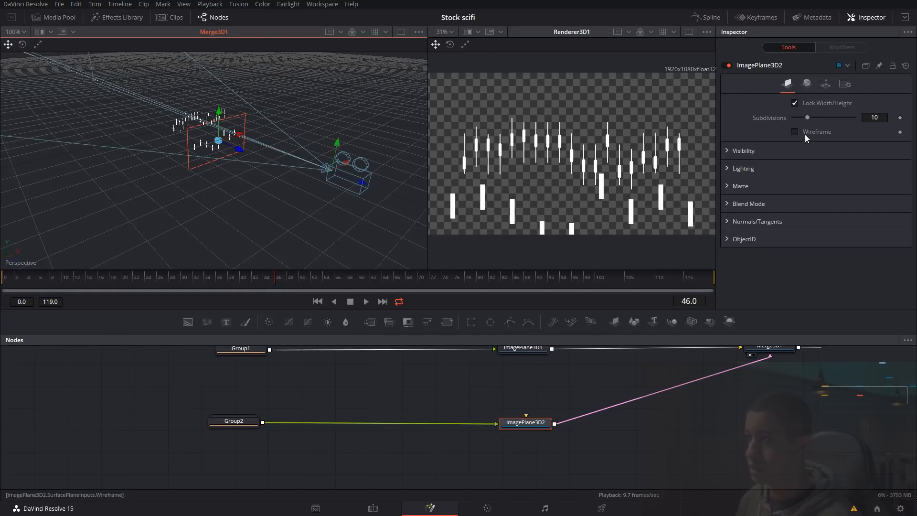
- Set the diffuse material color to saturated red on ImagePlane3D2 (Value 0.976) and on ImagePlane3D1 (Value 0.969)
left_click(807, 84)
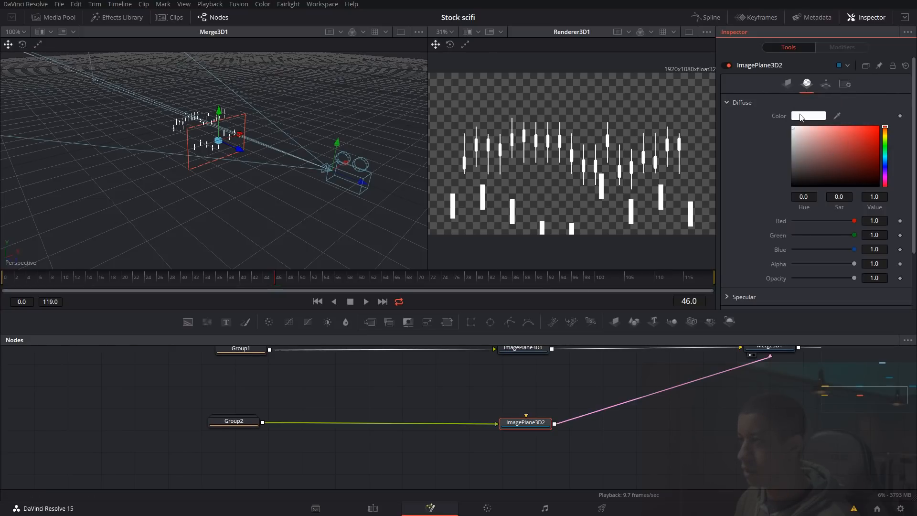
left_click_drag(877, 136, 880, 130)
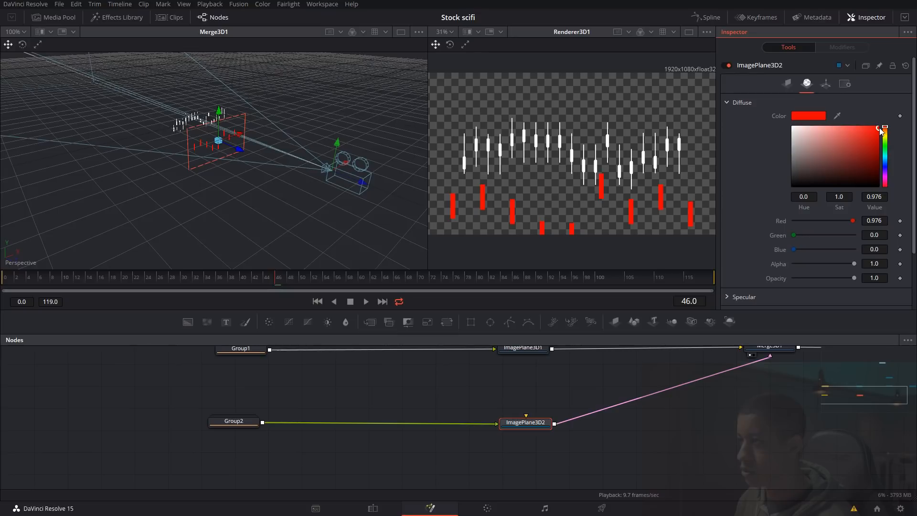
scroll(483, 397, "up", 2)
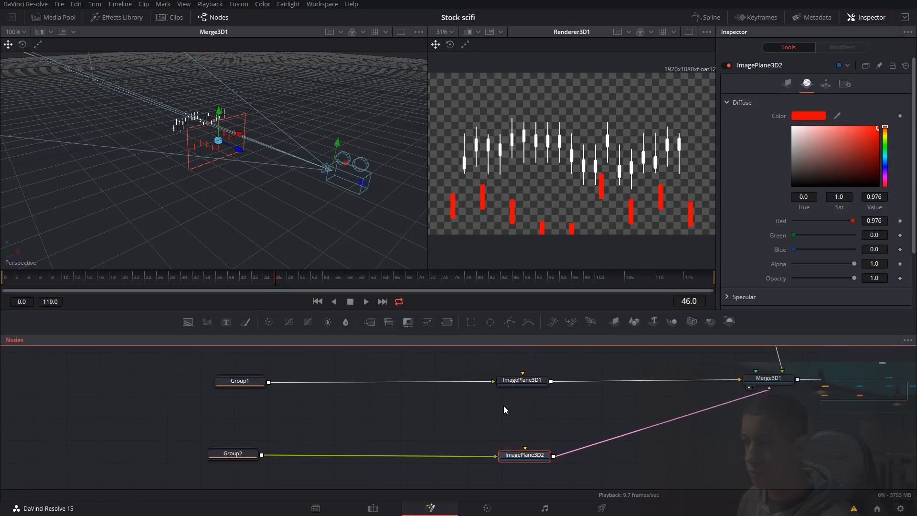
left_click(520, 383)
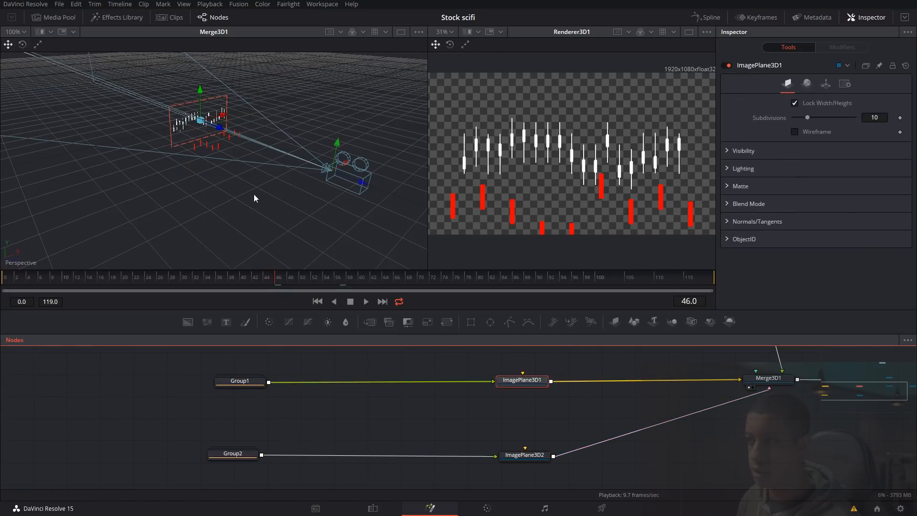
left_click(807, 84)
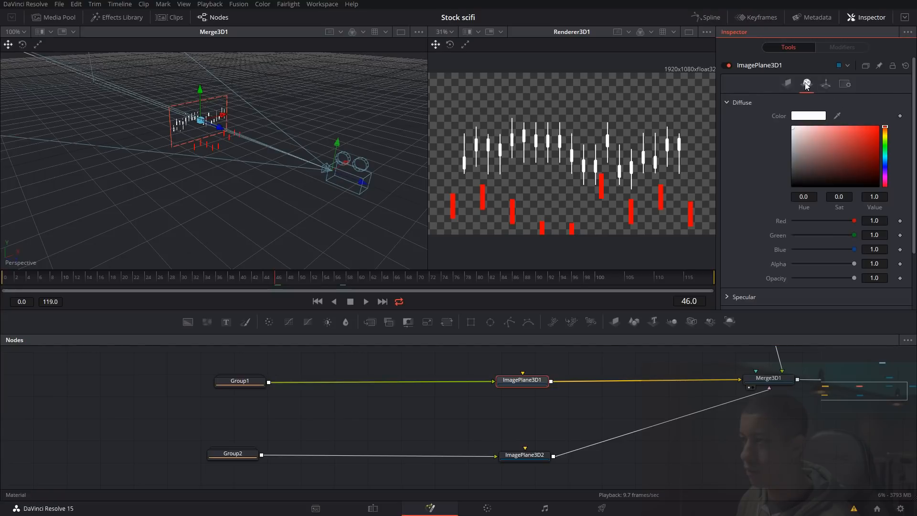
mouse_move(886, 140)
left_mouse_down()
mouse_move(888, 148)
mouse_move(888, 126)
mouse_move(871, 131)
mouse_move(881, 129)
left_mouse_up()
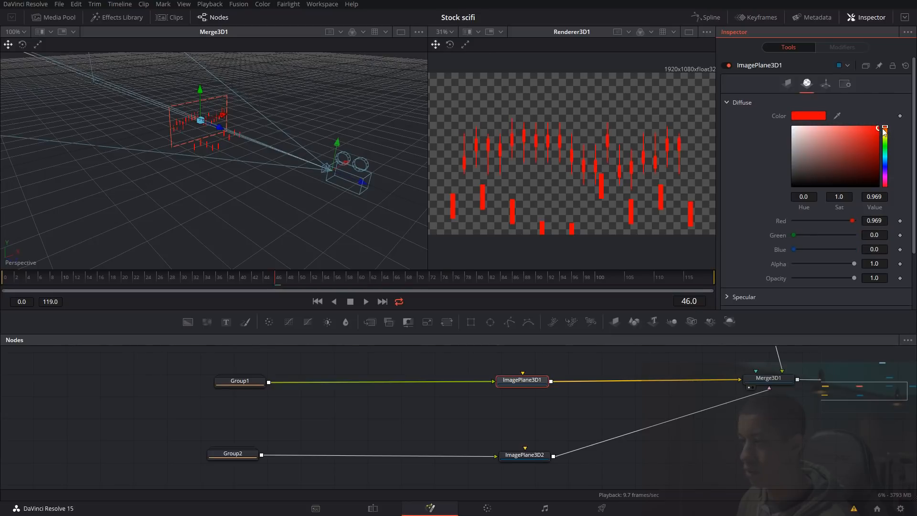
- Change ImagePlane3D2's diffuse color to green with Hue 0.424, Sat 0.896 and Value 0.953
left_click(528, 456)
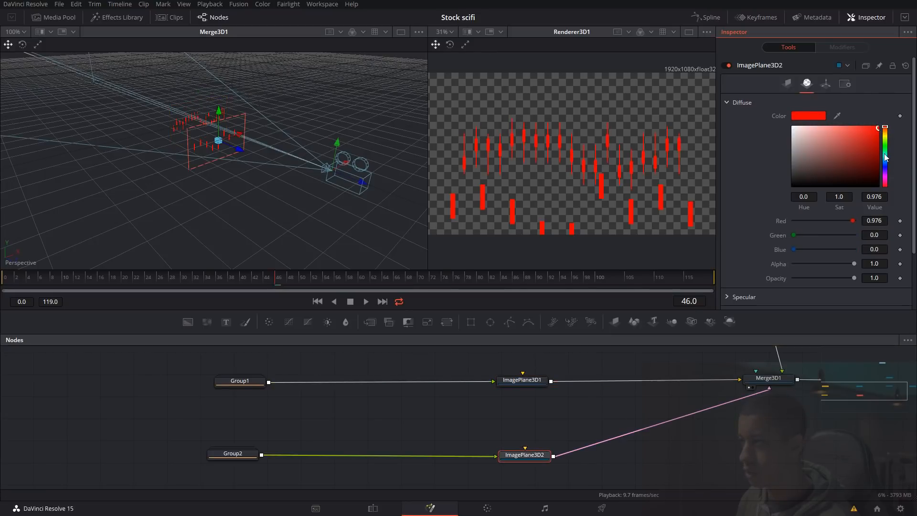
left_click_drag(877, 136, 886, 155)
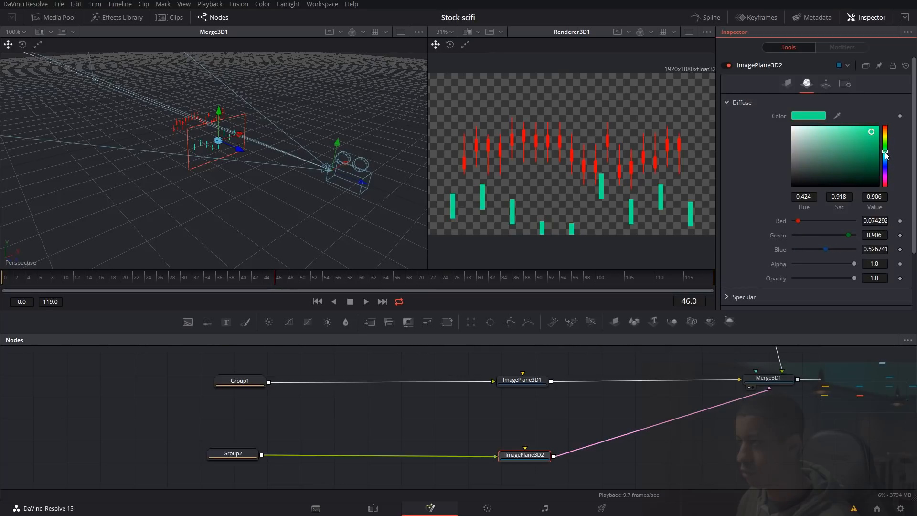
left_click_drag(872, 132, 870, 129)
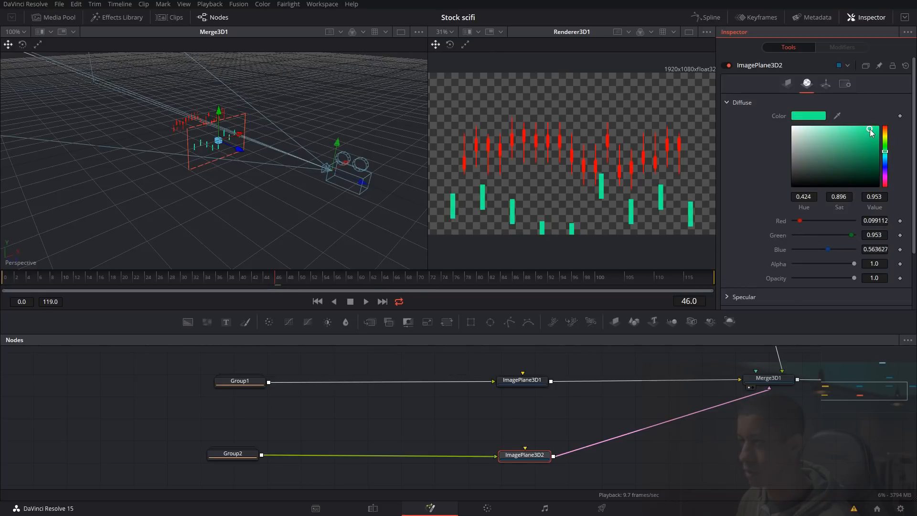
- Add a third Image Plane 3D above ImagePlane3D1, feed it from Group1 and connect it to Merge3D1
left_click_drag(545, 417, 540, 432)
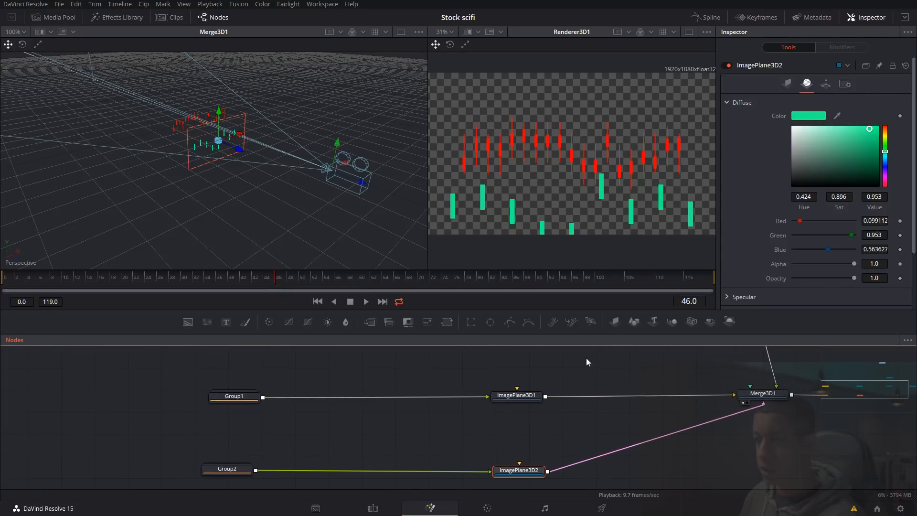
left_click_drag(577, 336, 516, 365)
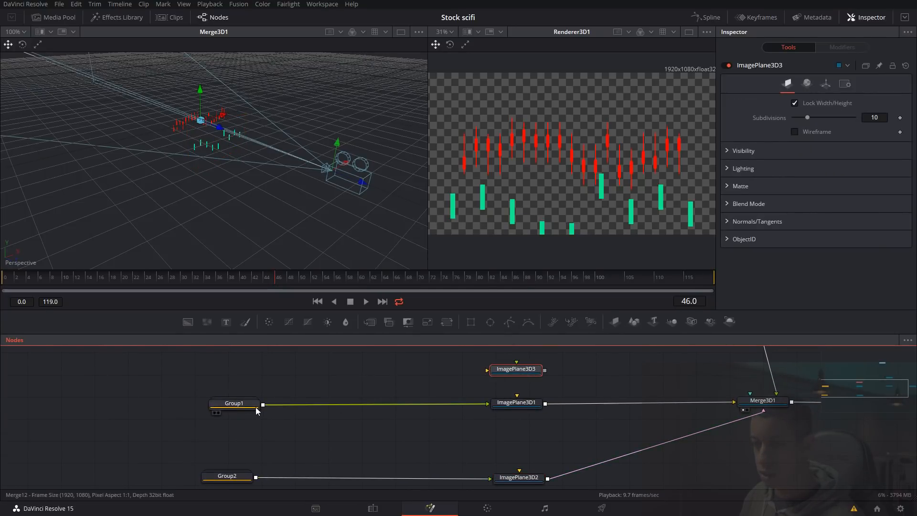
left_click_drag(263, 405, 440, 399)
left_click_drag(508, 376, 510, 374)
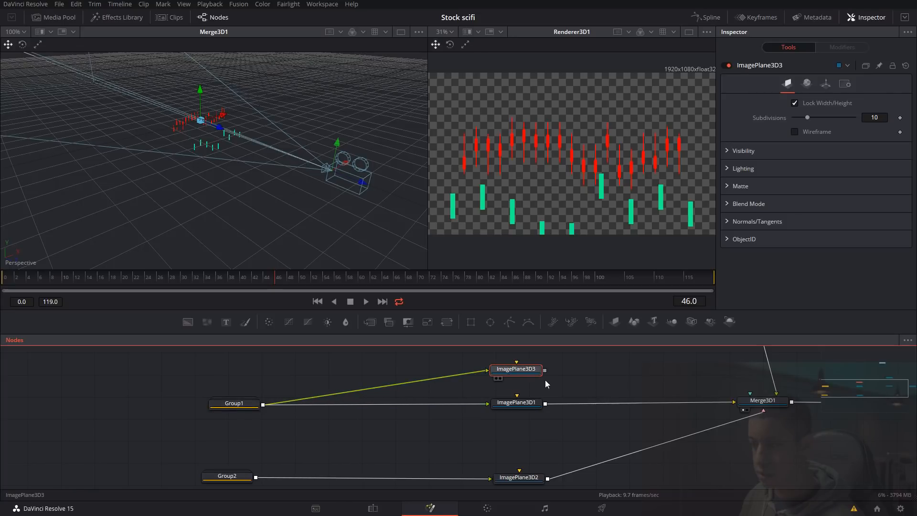
left_click_drag(572, 380, 734, 404)
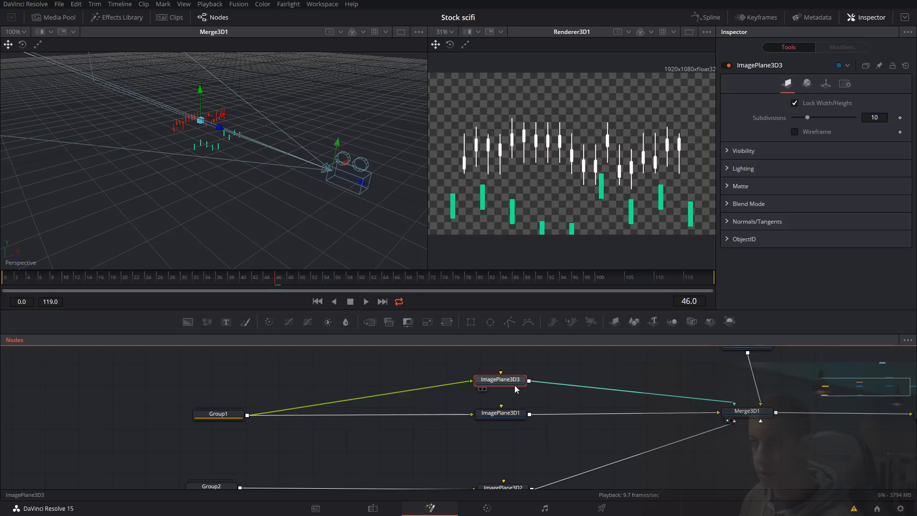
- Move ImagePlane3D3 down and back behind the red candlesticks, to about Y -0.298 and Z -1.0
left_click_drag(221, 125, 228, 129)
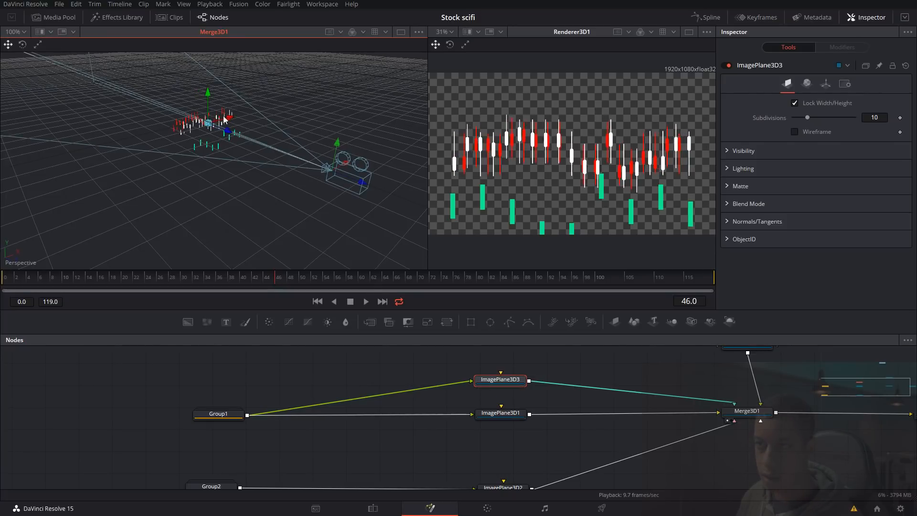
left_click_drag(208, 93, 208, 113)
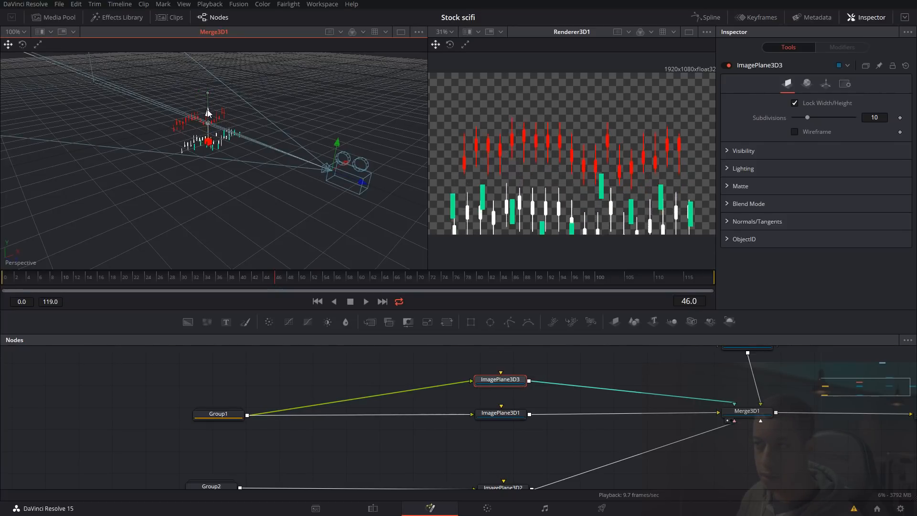
left_click_drag(226, 152, 183, 133)
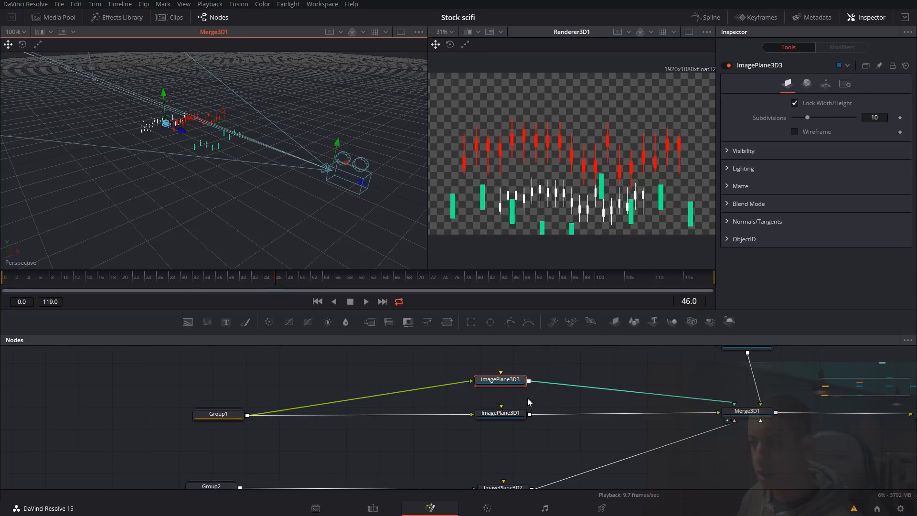
- Set ImagePlane3D3's Z Rotation to 180 degrees
left_click(826, 84)
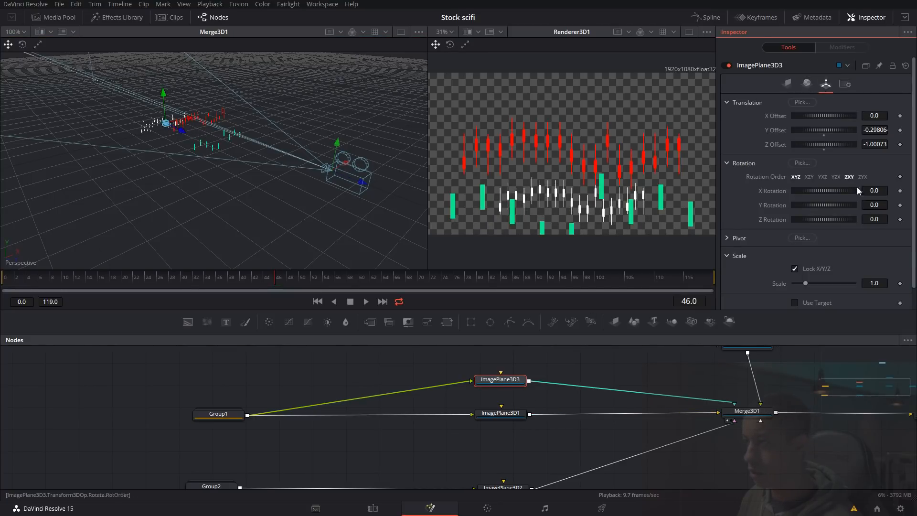
left_click(876, 219)
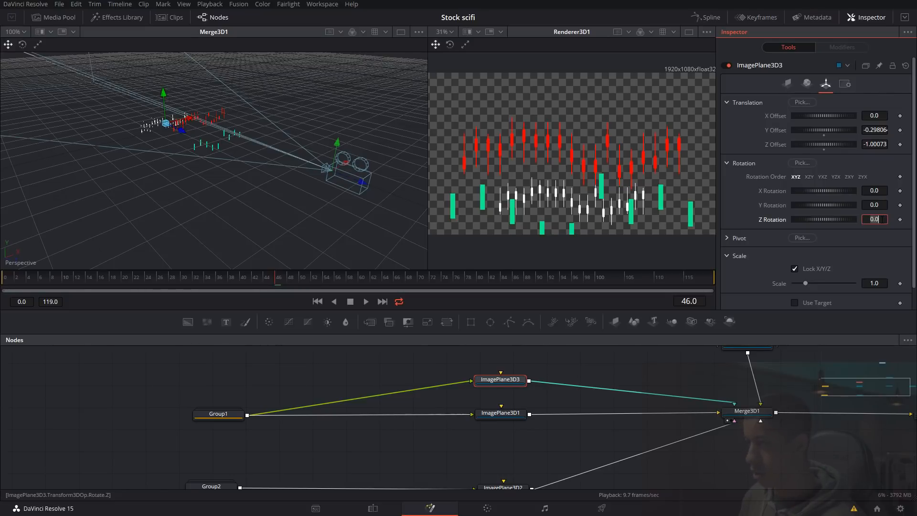
key("Tab")
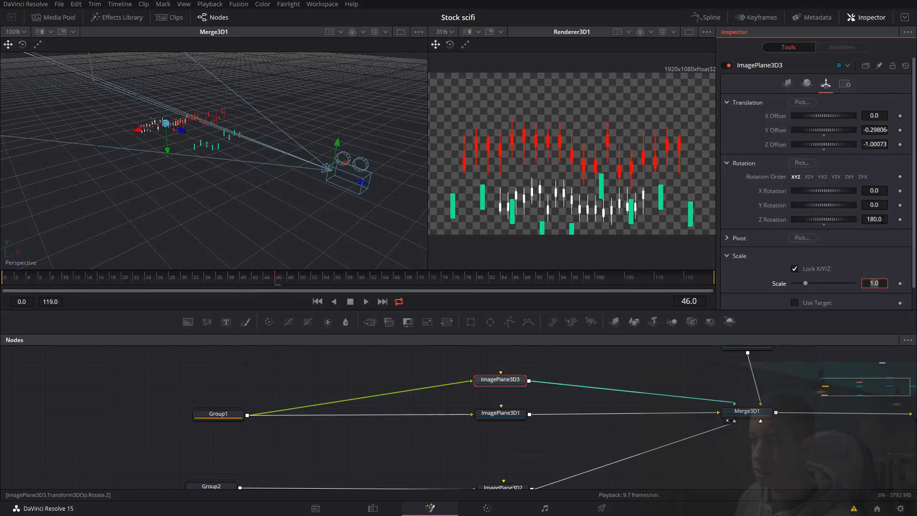
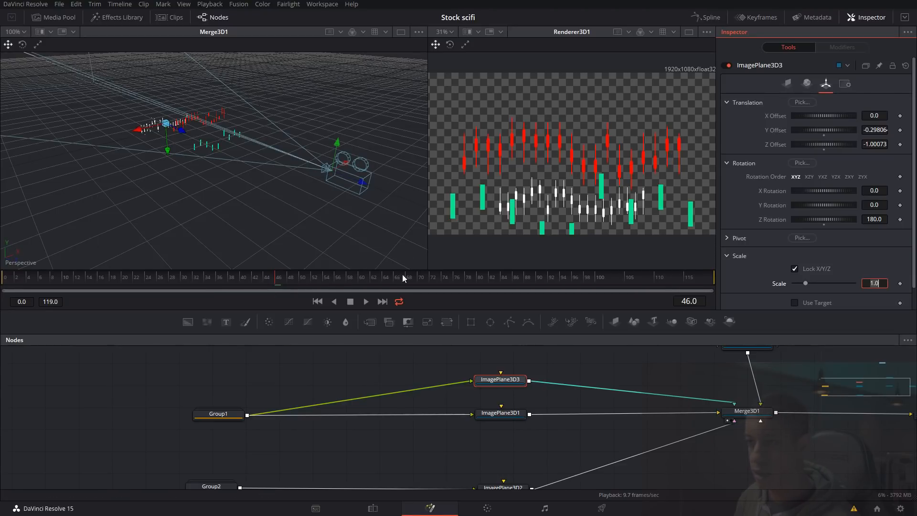
- Set ImagePlane3D3's diffuse color to light blue with Hue 0.52, Sat 0.874 and Value 0.921
left_click(807, 83)
mouse_move(887, 146)
left_mouse_down()
mouse_move(886, 163)
mouse_move(867, 131)
left_mouse_up()
left_click(870, 139)
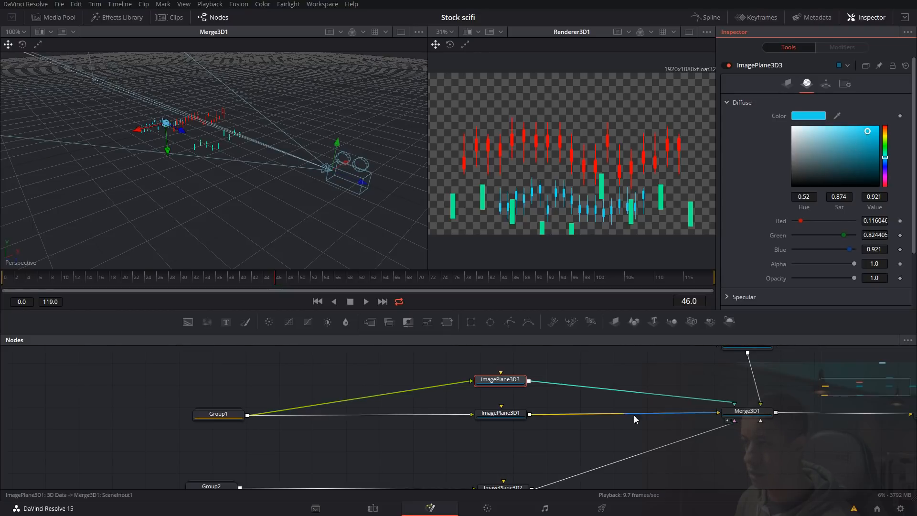
- Select Group2 and ImagePlane3D2 together and line them up closer beneath the Group1 row
scroll(629, 454, "down", 3)
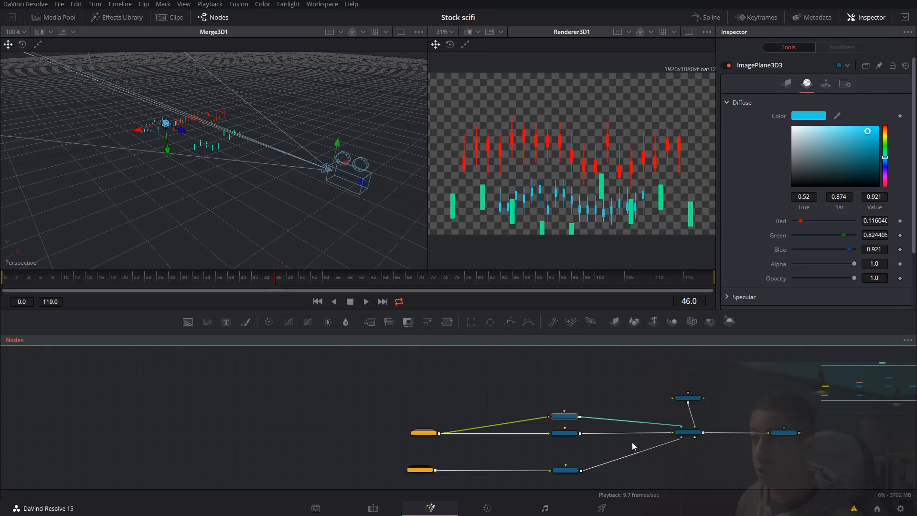
left_click_drag(657, 461, 634, 428)
mouse_move(391, 424)
left_mouse_down()
mouse_move(529, 449)
mouse_move(550, 436)
left_mouse_up()
left_click_drag(595, 458, 578, 416)
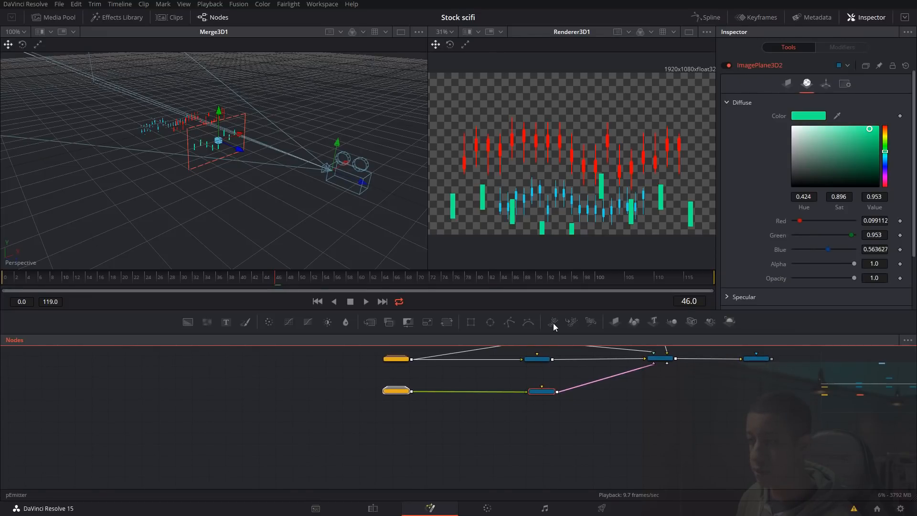
- Add a pEmitter and a pRender node beneath the Group2 row and connect the emitter to the pRender
left_click_drag(554, 327, 441, 432)
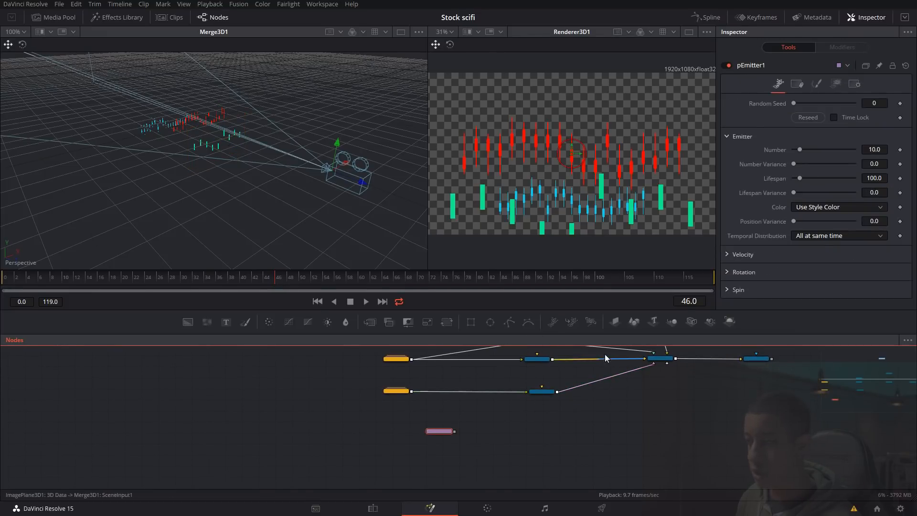
left_click_drag(594, 323, 578, 366)
left_click_drag(543, 425, 529, 433)
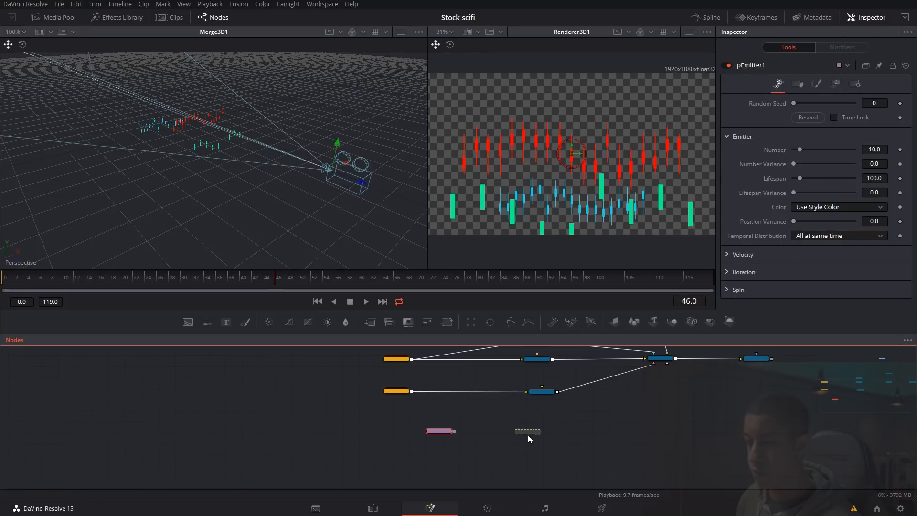
scroll(528, 434, "up", 4)
left_click_drag(361, 426, 497, 427)
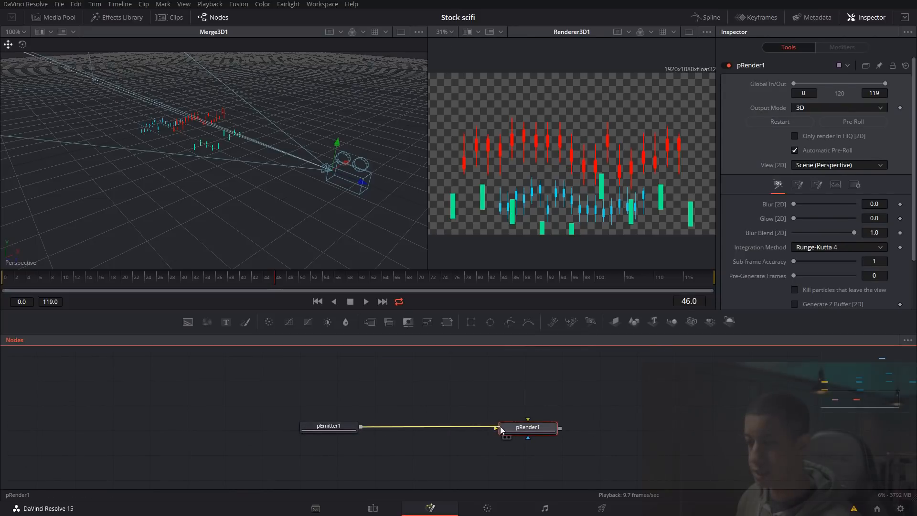
- Show pRender1's output in the first viewer and inspect the emitted particles
scroll(505, 450, "down", 4)
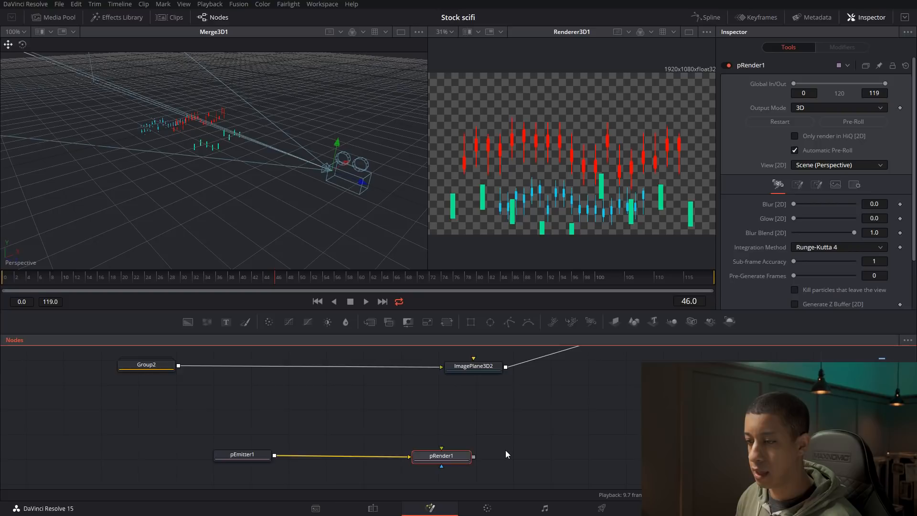
left_click_drag(479, 455, 200, 118)
scroll(202, 120, "up", 5)
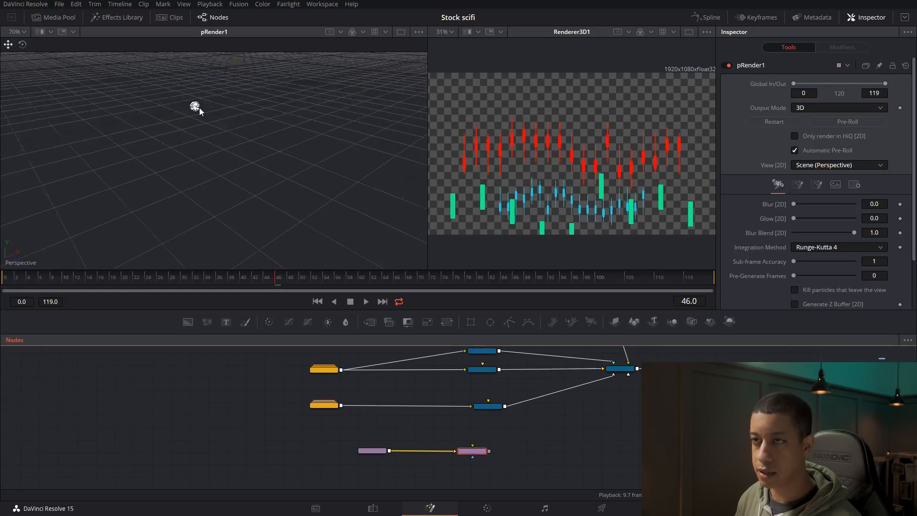
- Change pEmitter1's emission region from a sphere to Rectangle
left_click_drag(202, 96, 248, 170)
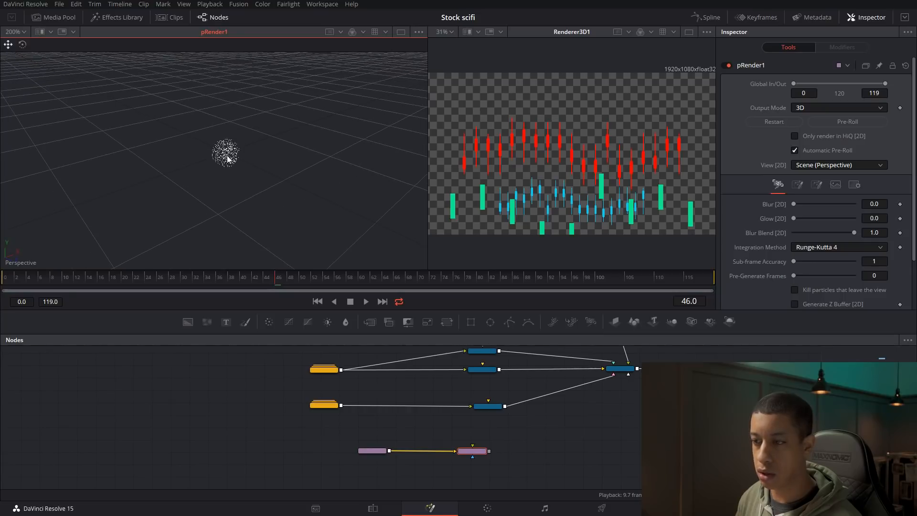
left_click(374, 451)
scroll(375, 450, "up", 5)
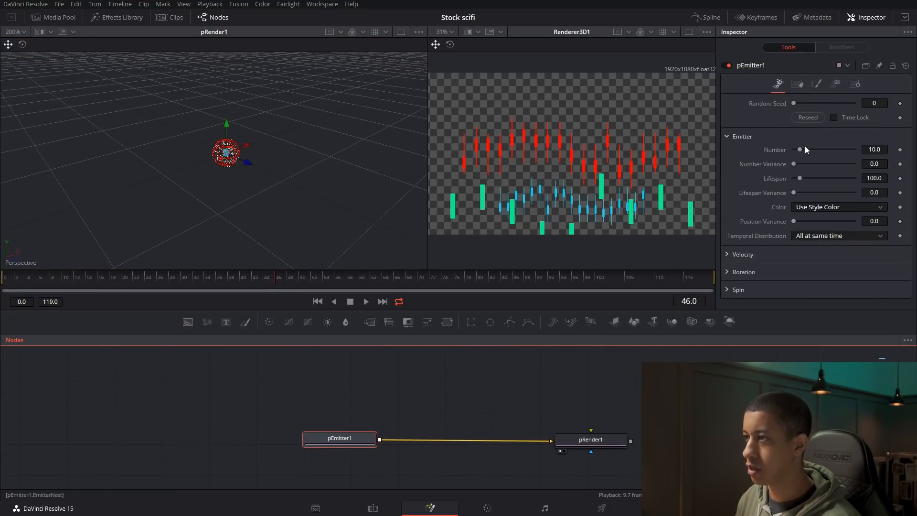
left_click(835, 85)
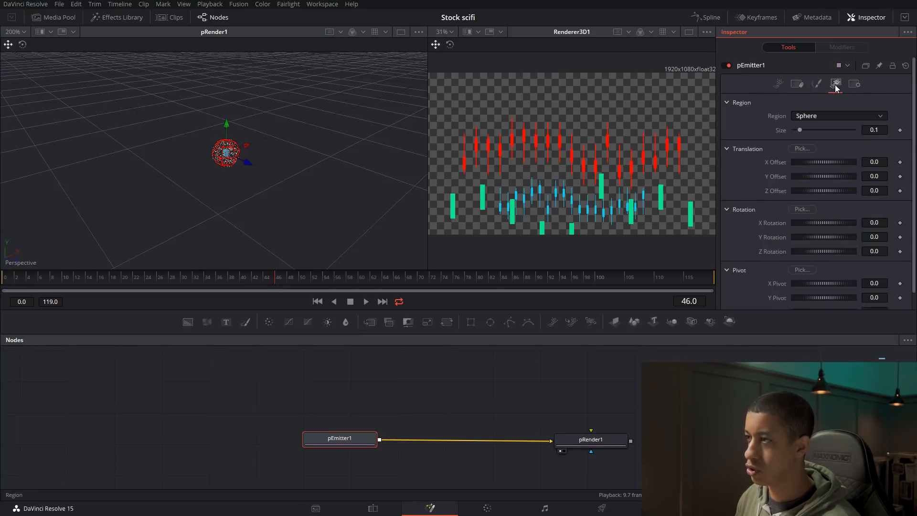
left_click(821, 116)
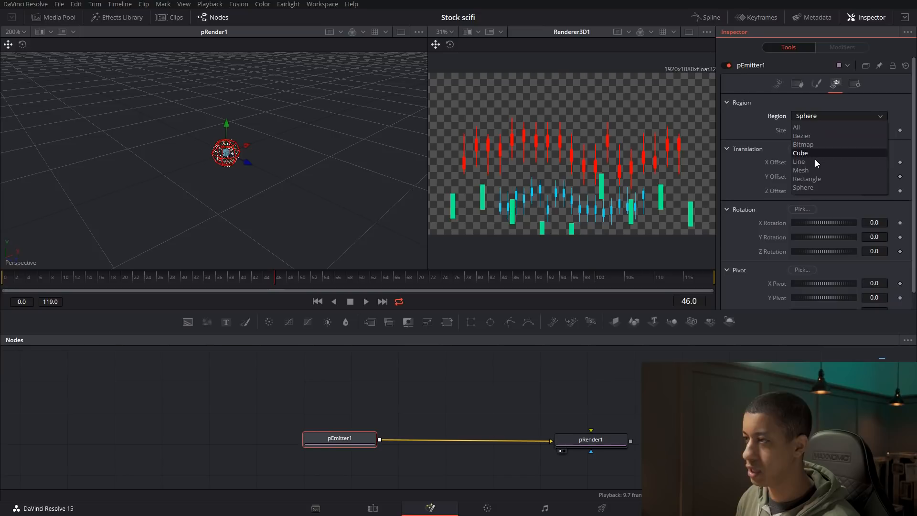
left_click(822, 178)
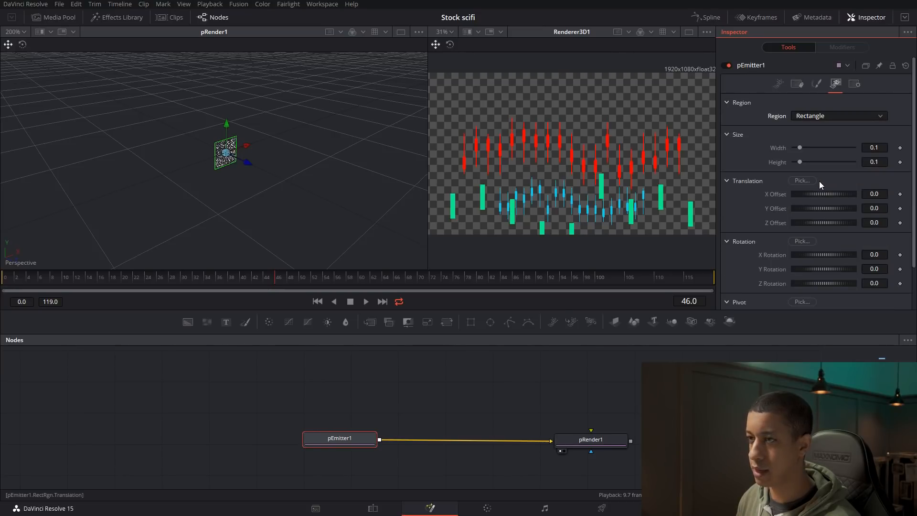
- Set the width and height of pEmitter1's rectangular region to 2.0 each
left_click(884, 147)
key("Tab")
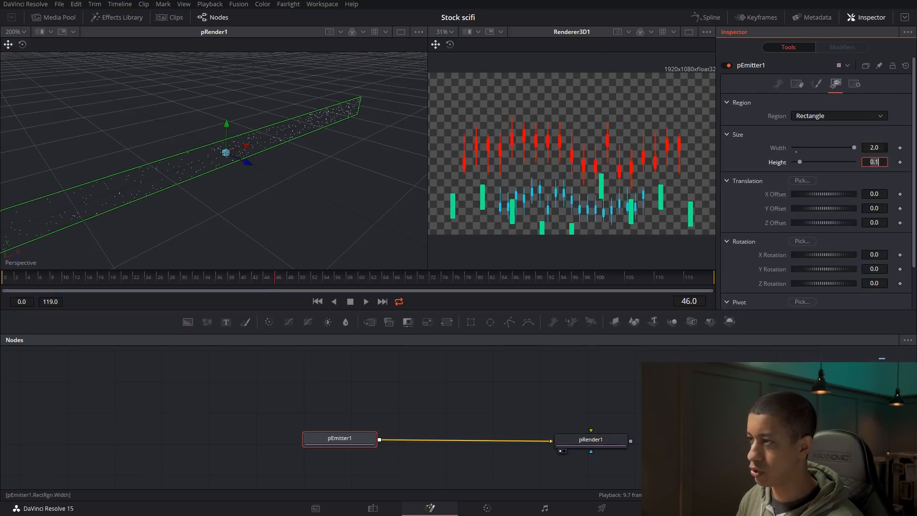
type("2")
key("Tab")
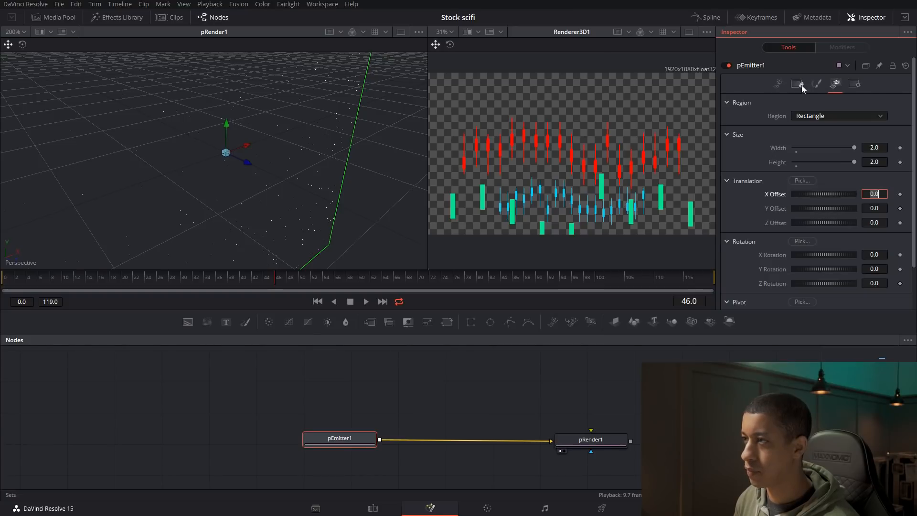
- Open the particle style settings of pEmitter1
left_click(819, 85)
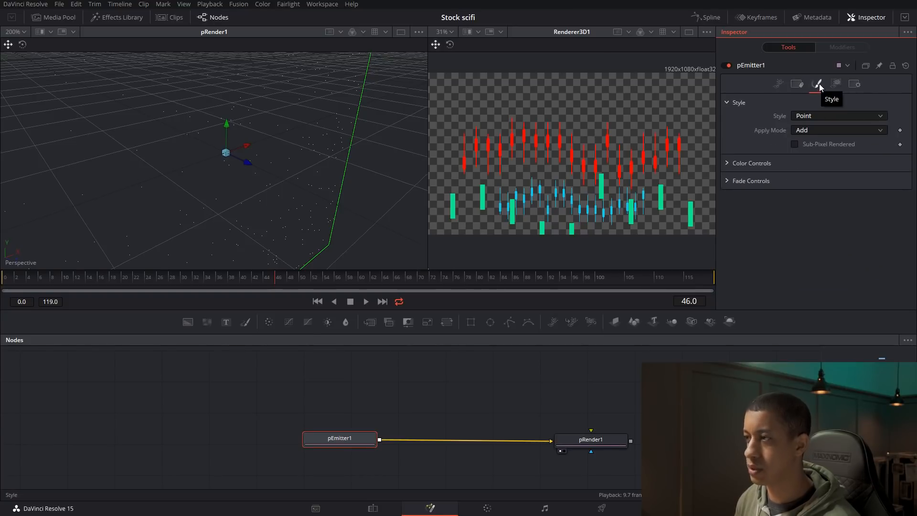
- Change the emitter's particle style to NGon and choose the solid circle NGon type
left_click(827, 115)
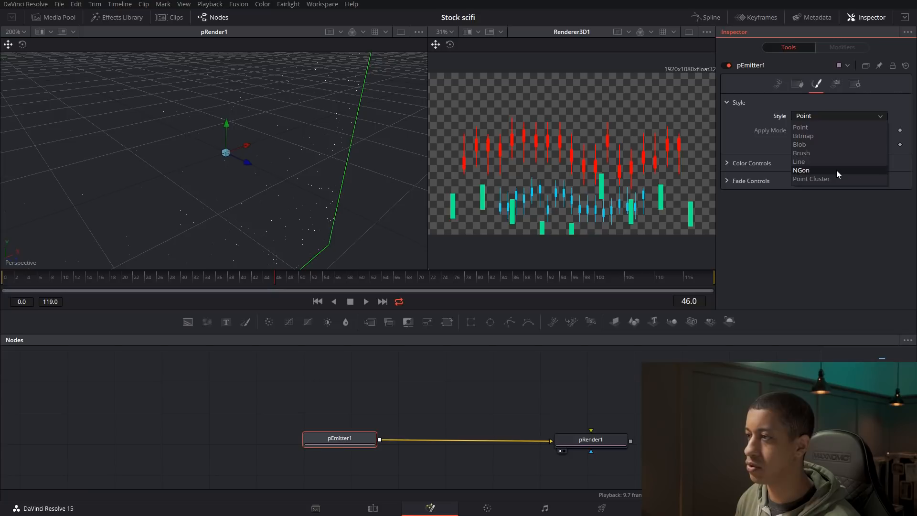
left_click(836, 170)
left_click(877, 131)
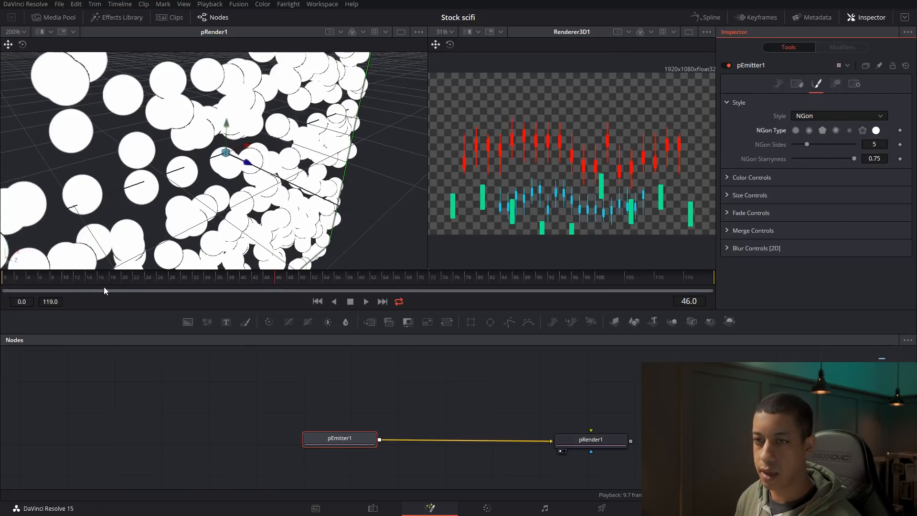
- Keyframe the emitter's Number at 20 on frame 0 and play back the particles
left_click_drag(31, 282, 7, 286)
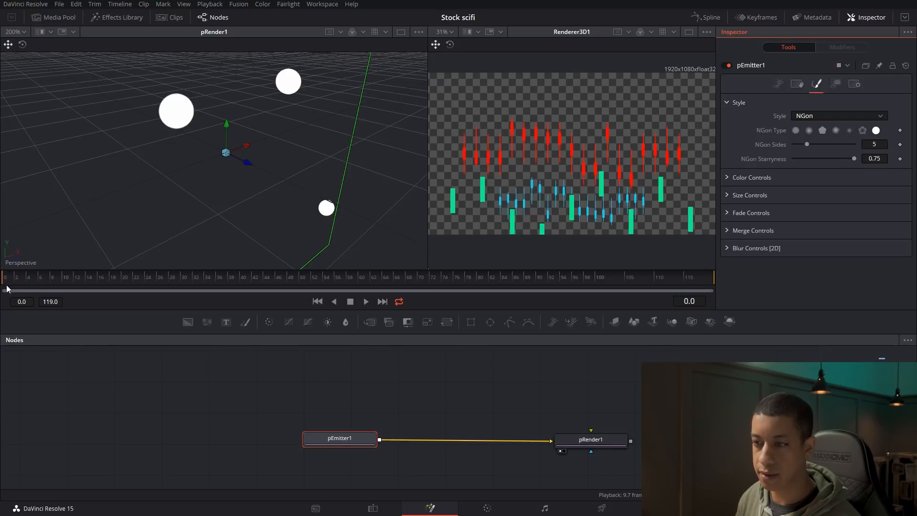
left_click(780, 84)
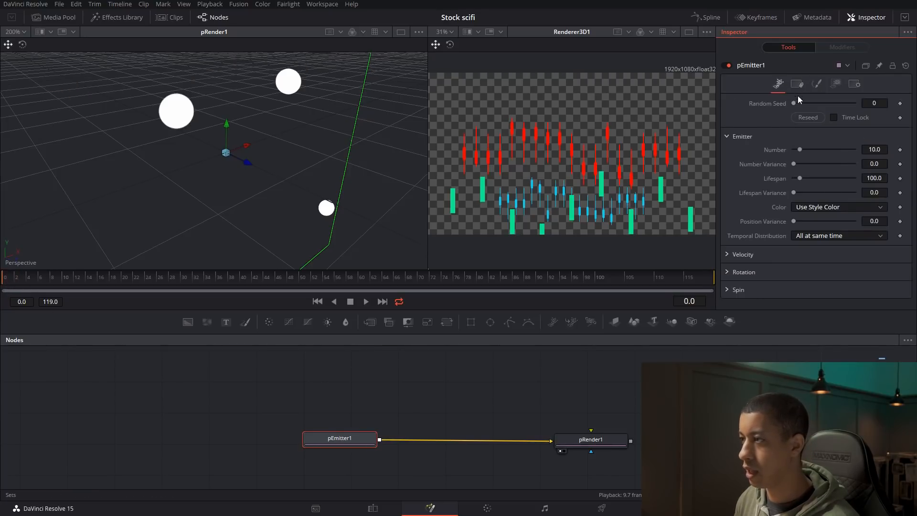
left_click(882, 150)
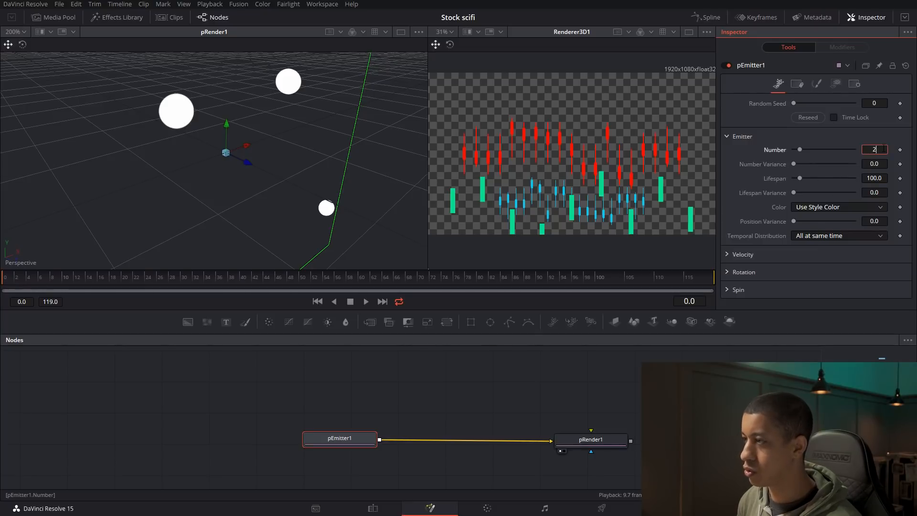
key("Return")
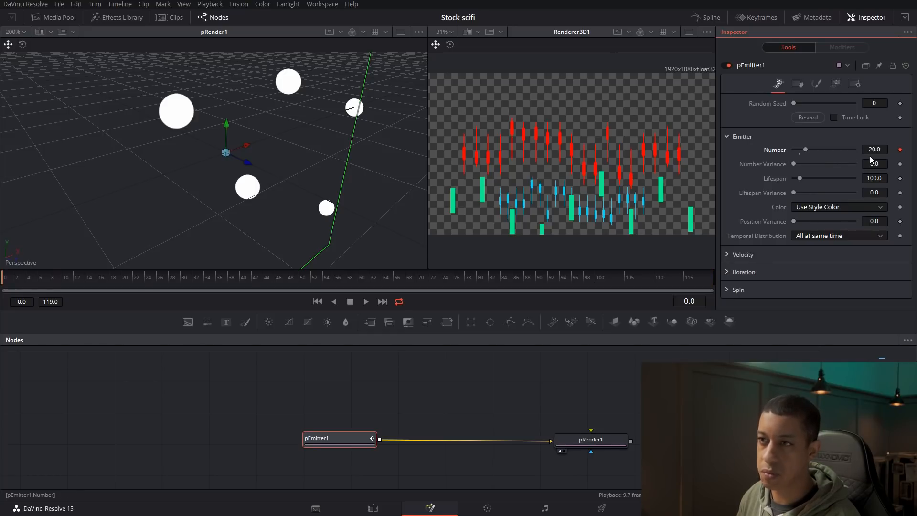
key("space")
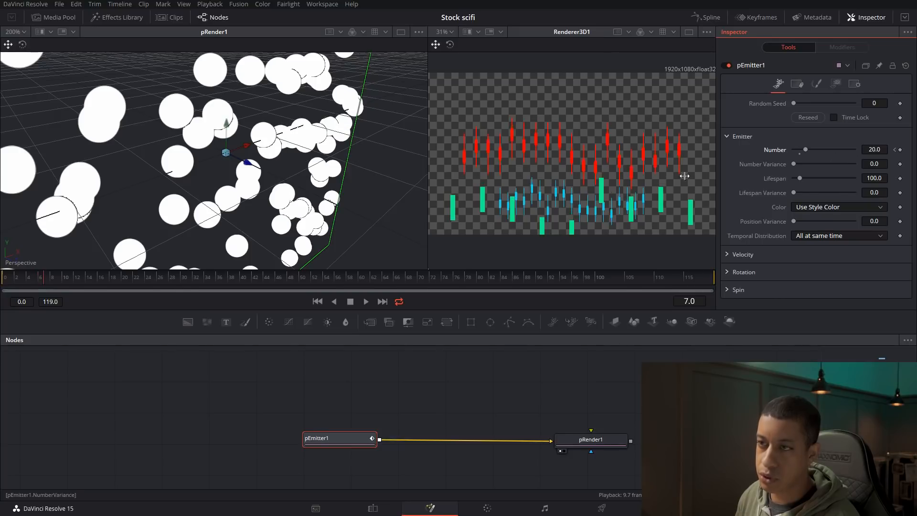
- Keyframe the emitter's Number at 0 on frame 1 and raise the particle Lifespan to 858
left_click_drag(45, 286, 9, 287)
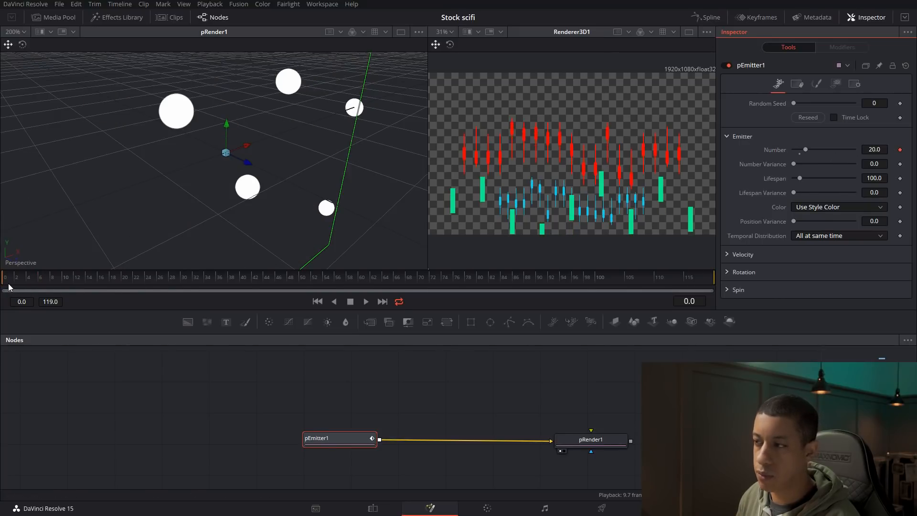
key("Right")
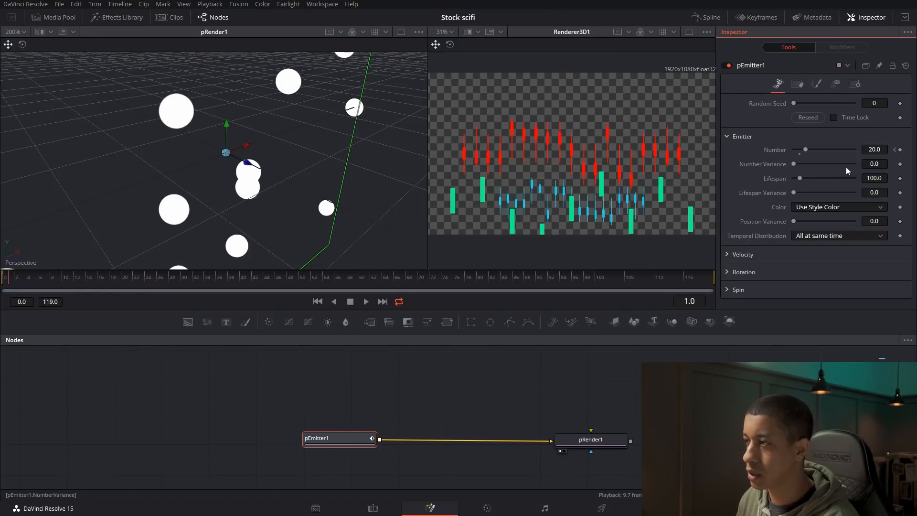
left_click_drag(805, 149, 724, 150)
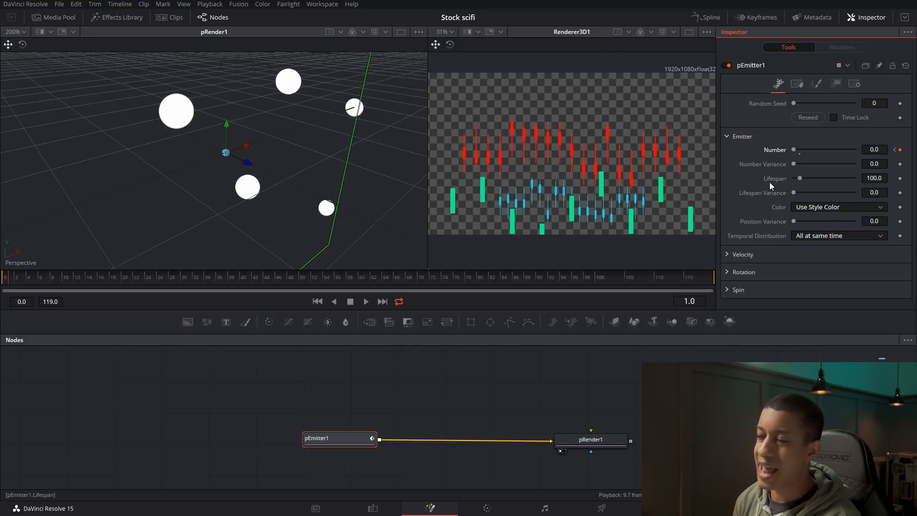
left_click_drag(800, 178, 846, 178)
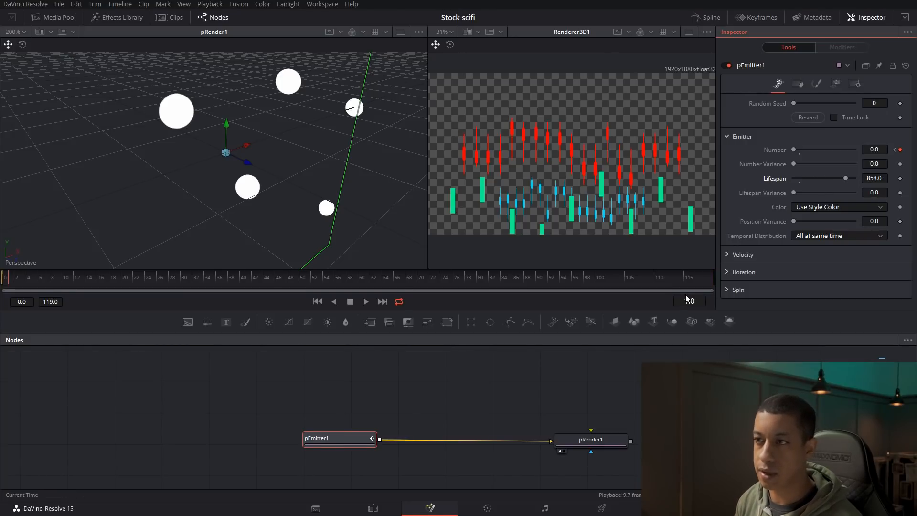
- Connect the output of pRender1 to the Merge3D1 node
scroll(678, 347, "left", 3)
scroll(677, 347, "down", 3)
scroll(678, 347, "down", 3)
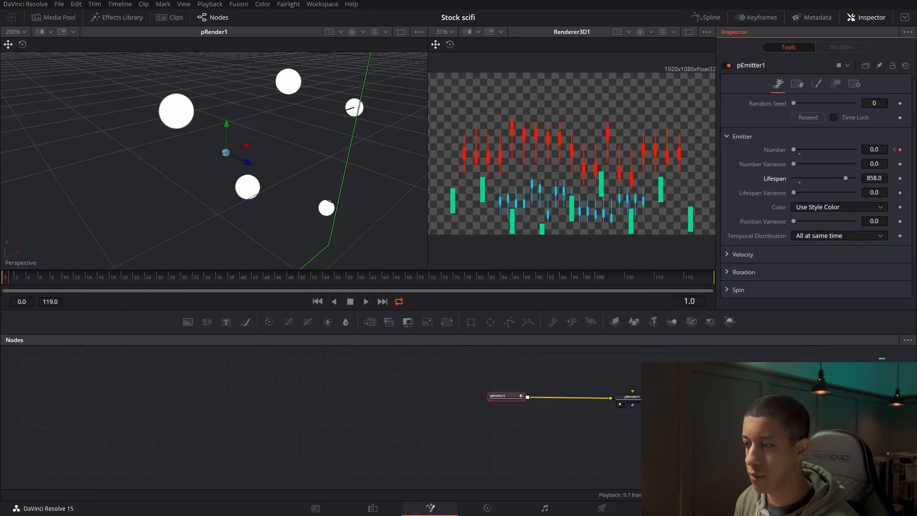
scroll(473, 407, "up", 2)
scroll(473, 407, "up", 3)
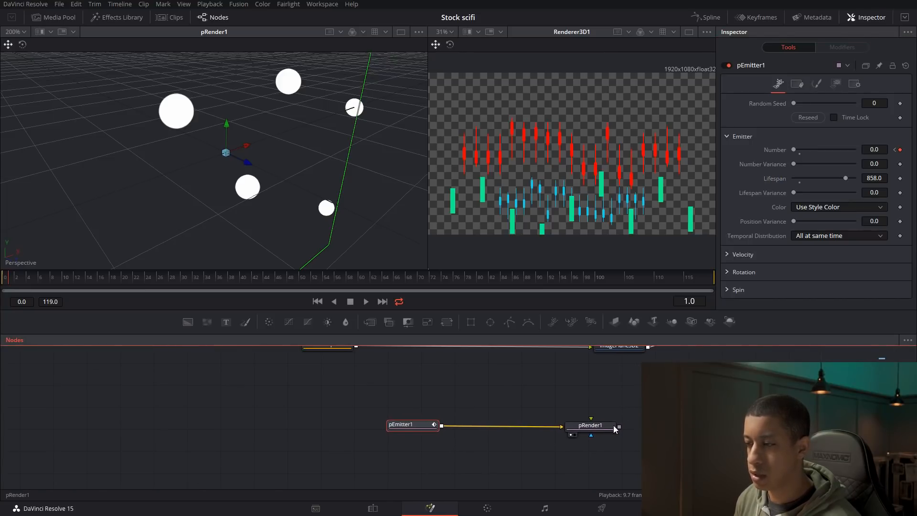
scroll(592, 416, "up", 2)
scroll(592, 411, "down", 3)
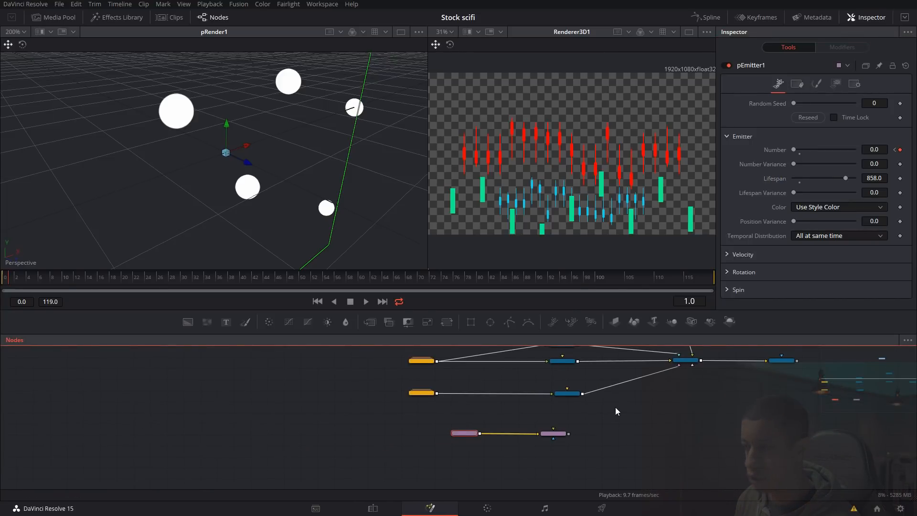
left_click_drag(555, 439, 676, 366)
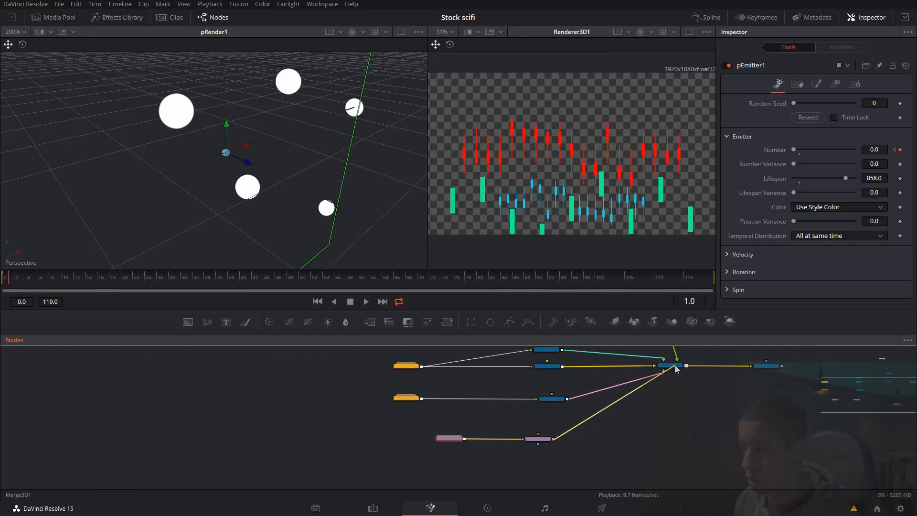
- Reduce the particle Size in pEmitter1's style settings to about 0.027
scroll(675, 365, "up", 3)
left_click(635, 451)
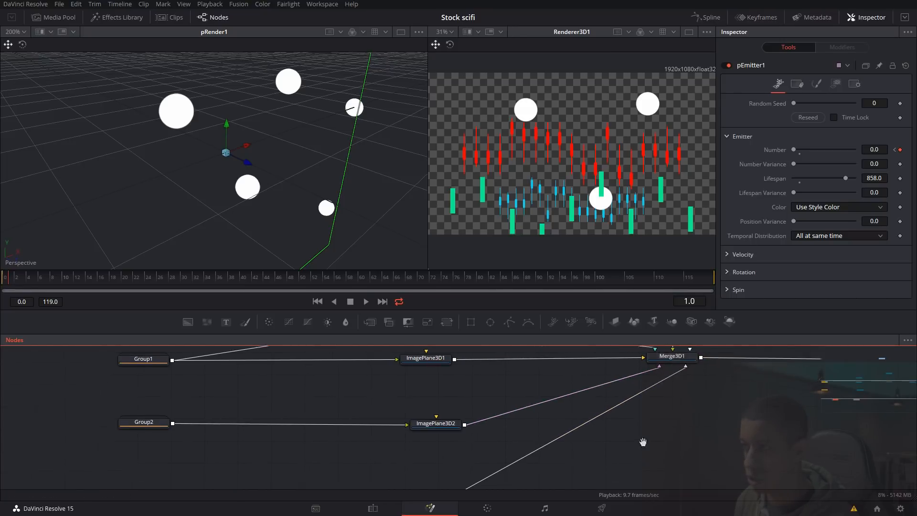
left_click_drag(635, 451, 687, 398)
left_click_drag(573, 452, 625, 434)
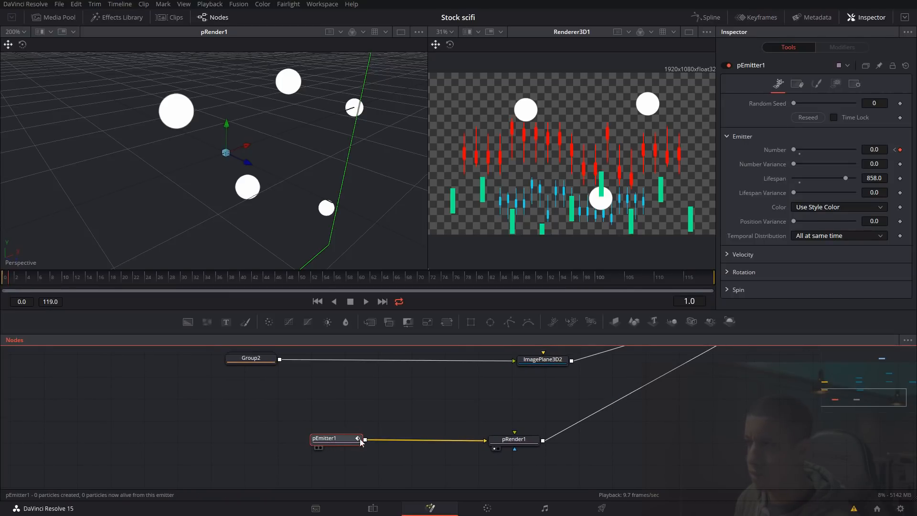
left_click(817, 85)
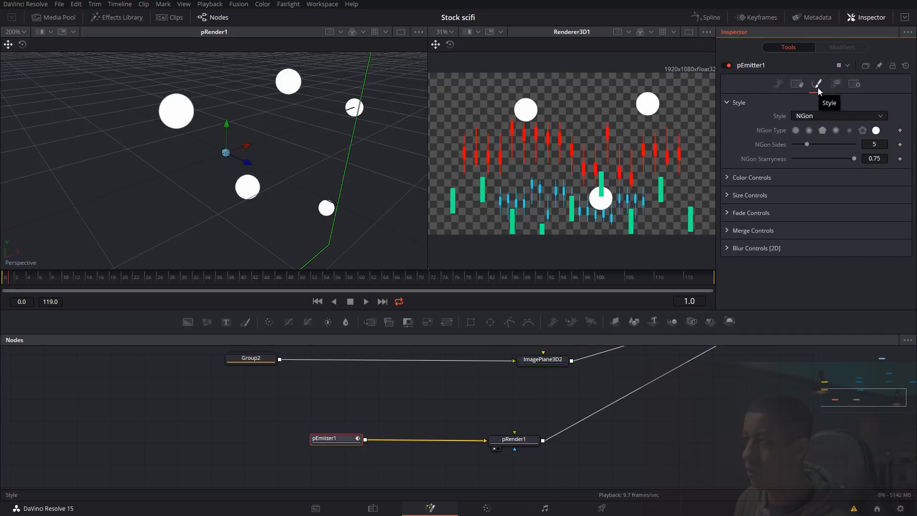
left_click(728, 195)
left_click_drag(805, 208, 718, 215)
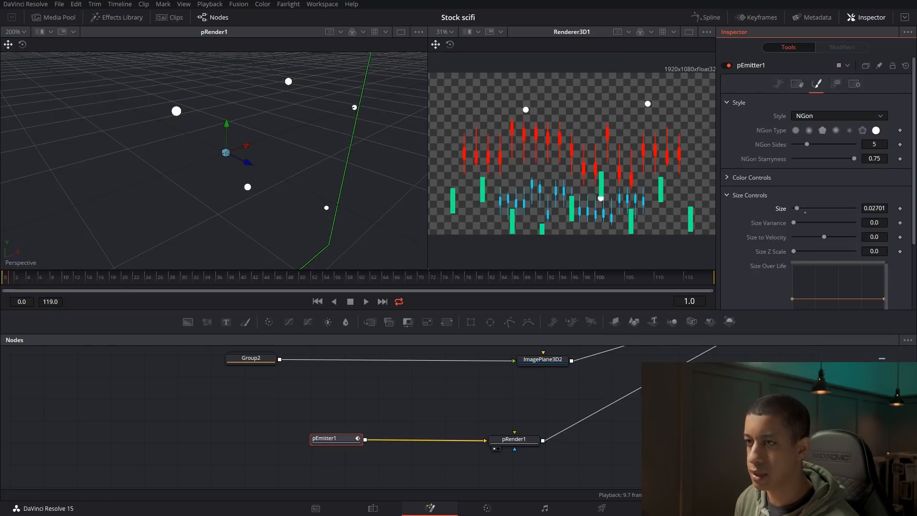
- Display the Merge3D1 scene in the viewer beside the render, framed to show the particles and bars together
scroll(614, 386, "right", 5)
scroll(614, 385, "up", 3)
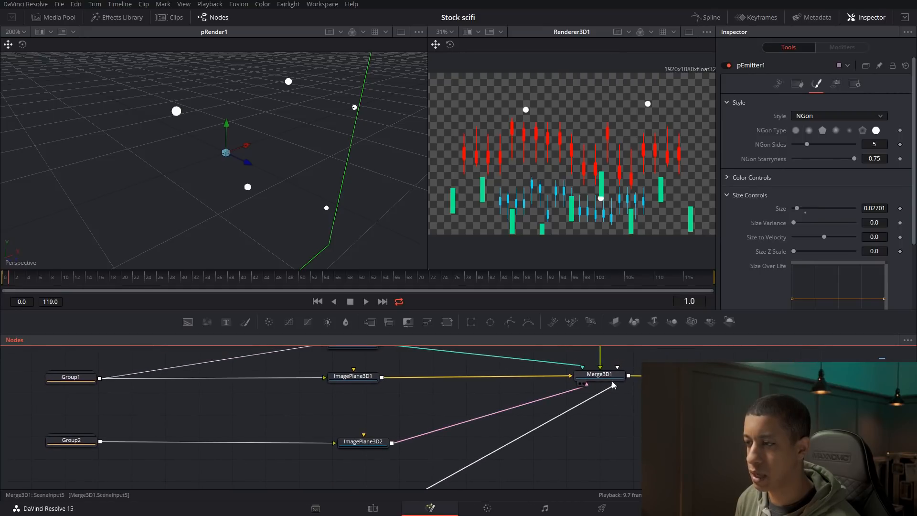
left_click_drag(603, 381, 235, 183)
scroll(307, 242, "down", 6)
left_click_drag(308, 241, 293, 219)
- Set the emitter's particle Size to 0.02
left_click_drag(547, 468, 577, 437)
scroll(575, 436, "down", 2)
left_click_drag(501, 451, 524, 425)
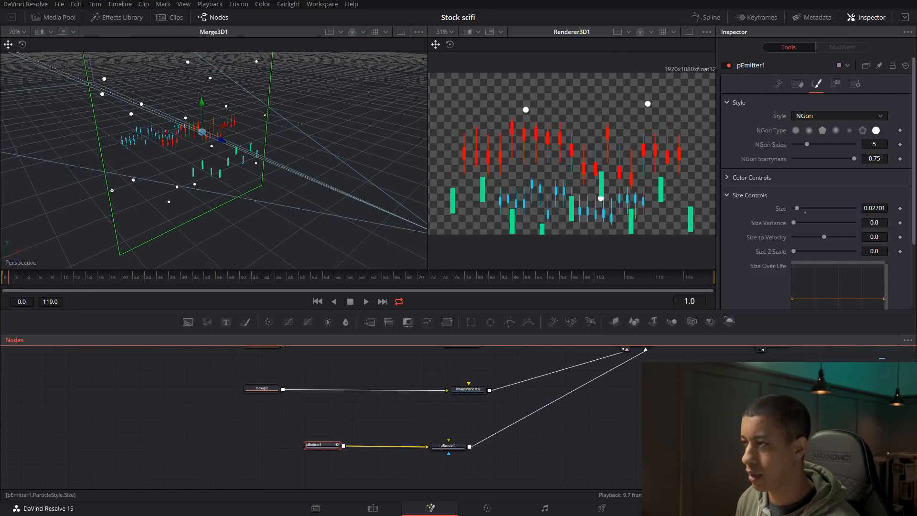
left_click(886, 208)
key("BackSpace")
key("BackSpace")
key("BackSpace")
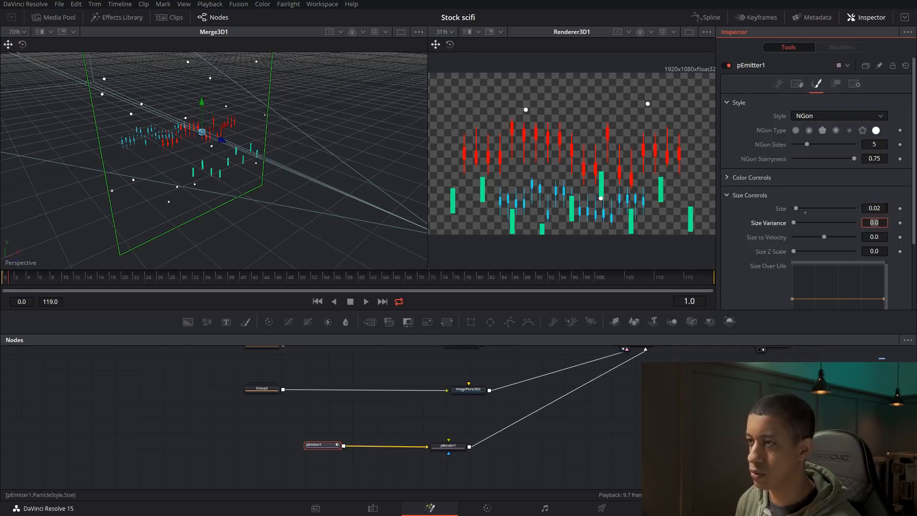
left_click(631, 430)
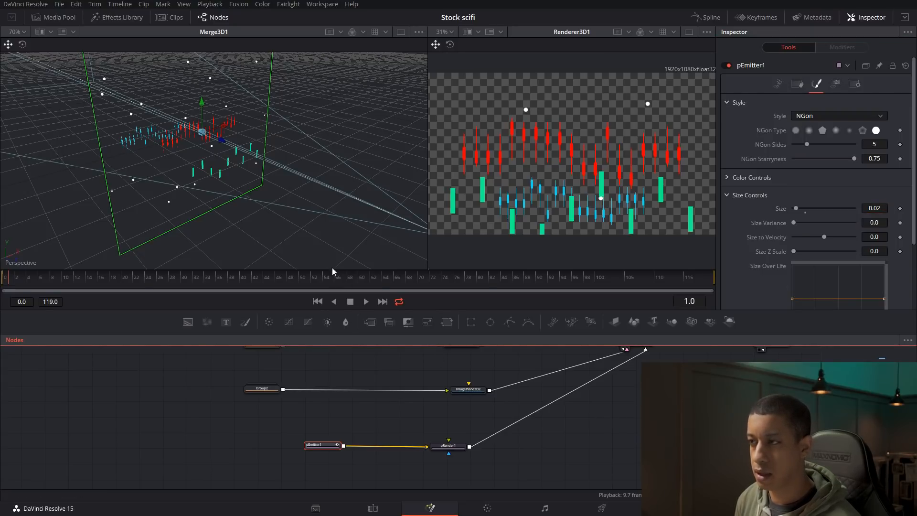
- Move the particle emitter back along its Z axis, away from the camera, to about the depth of the blue bars
left_click_drag(318, 229, 383, 213)
left_click_drag(241, 136, 237, 199)
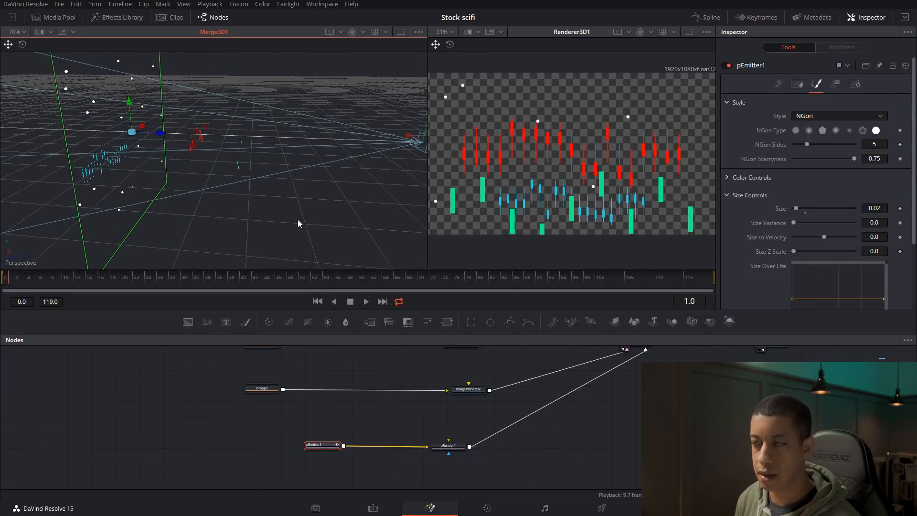
- Add a Duplicate 3D node directly after pRender1
left_click_drag(617, 443, 560, 419)
scroll(512, 426, "up", 1)
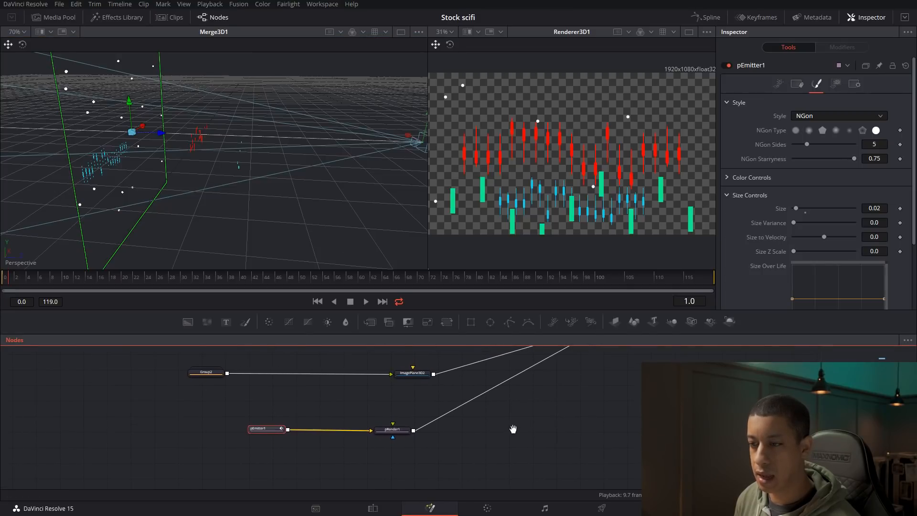
left_click(405, 431)
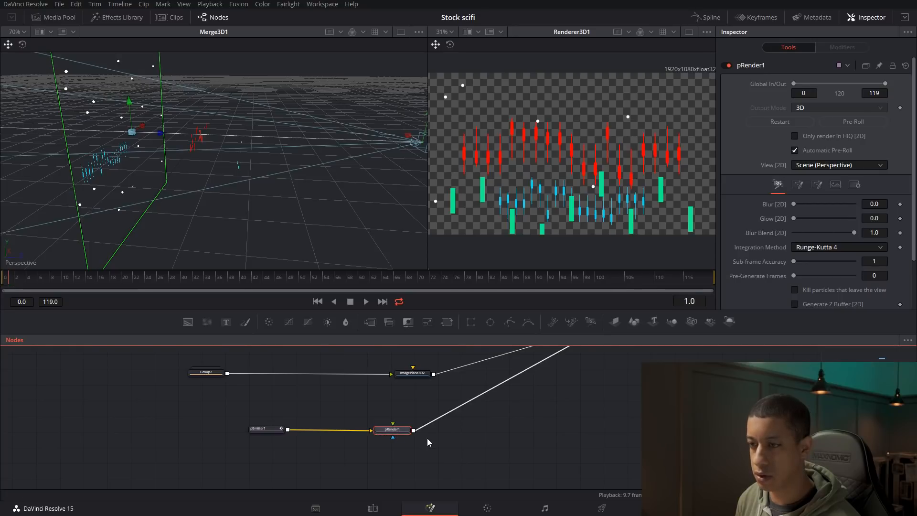
key("shift+space")
type("mer")
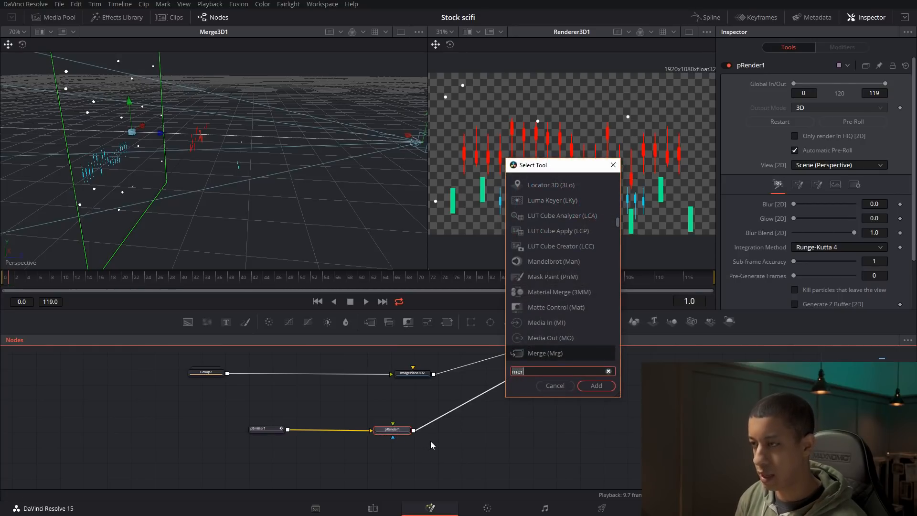
type("du")
key("Down")
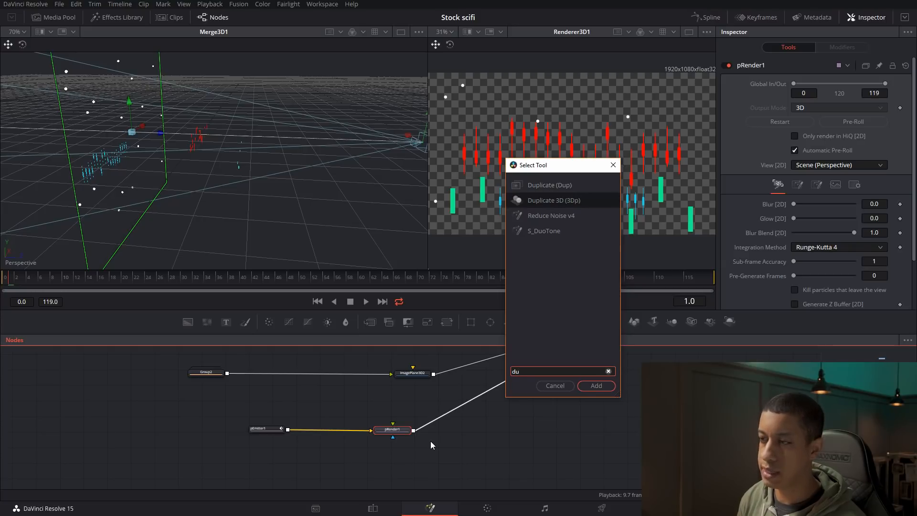
key("Return")
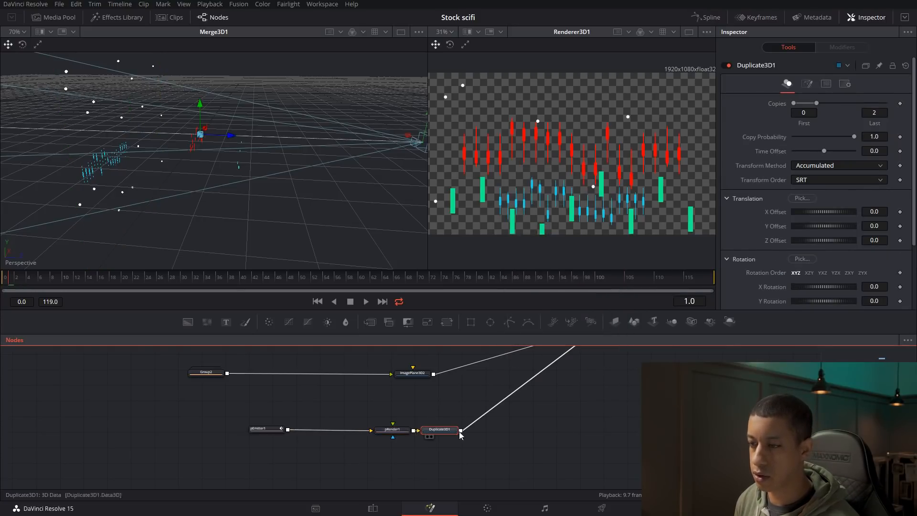
- Set the Duplicate 3D's last copy to 5 and offset the copies about 0.79 along Z toward the camera
left_click(883, 114)
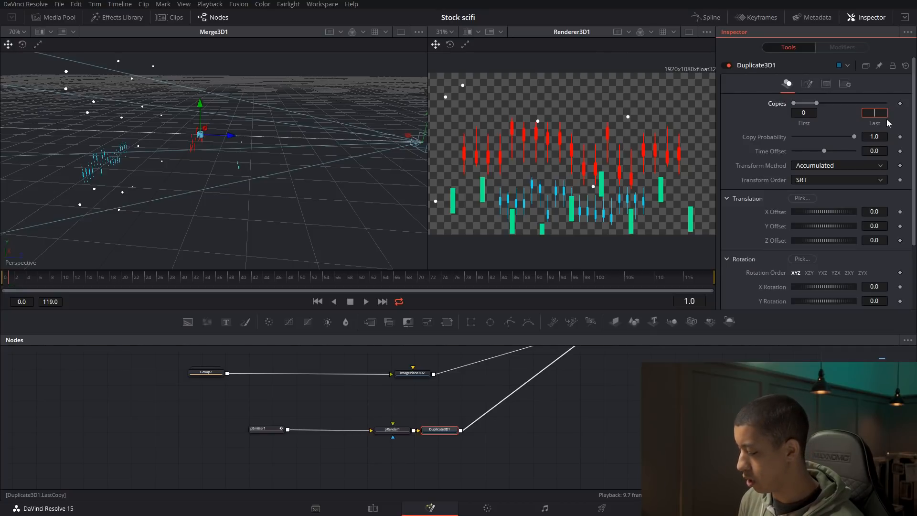
key("Tab")
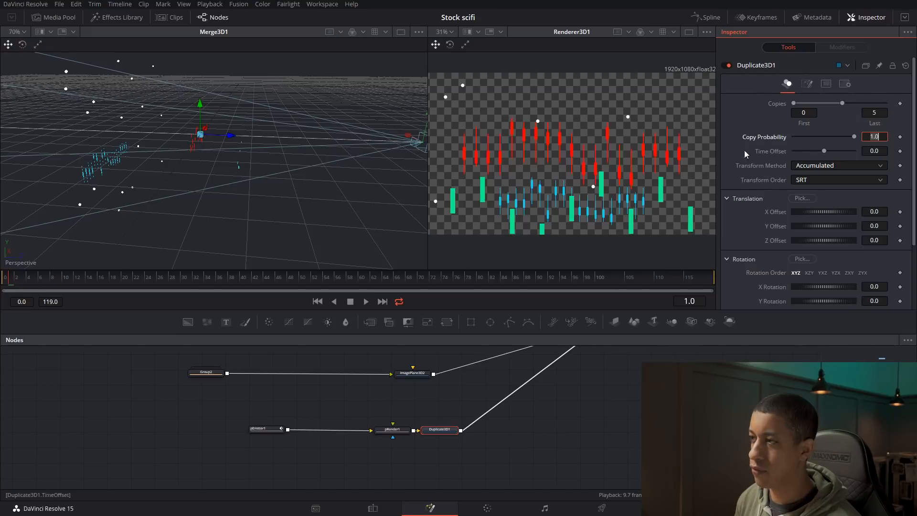
scroll(315, 193, "down", 2)
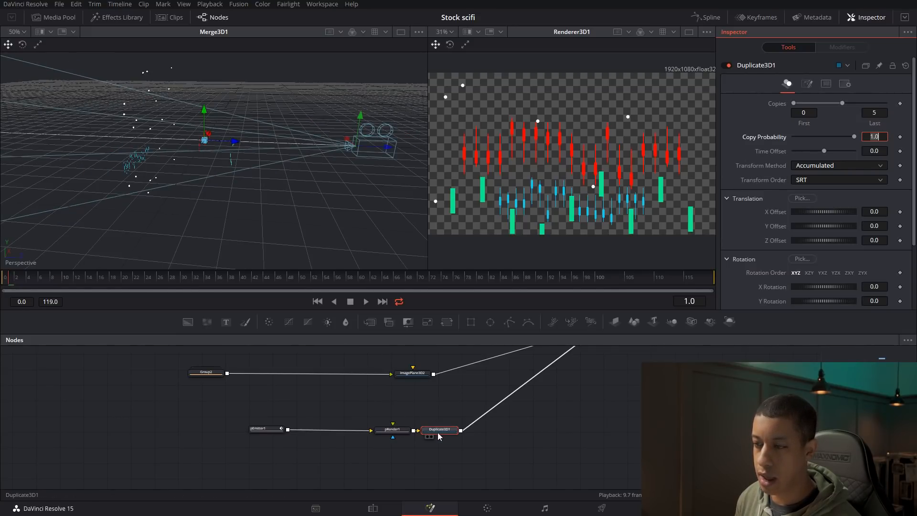
scroll(440, 436, "up", 2)
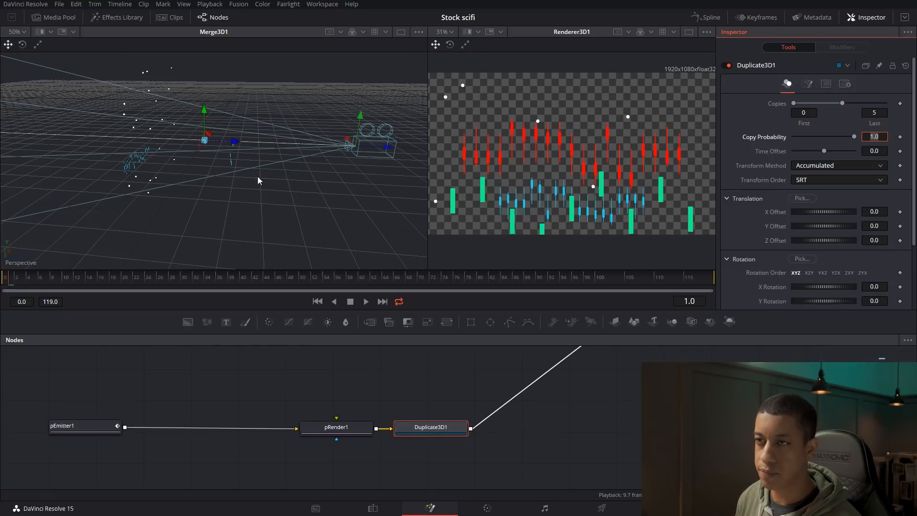
left_click(358, 426)
left_click(412, 424)
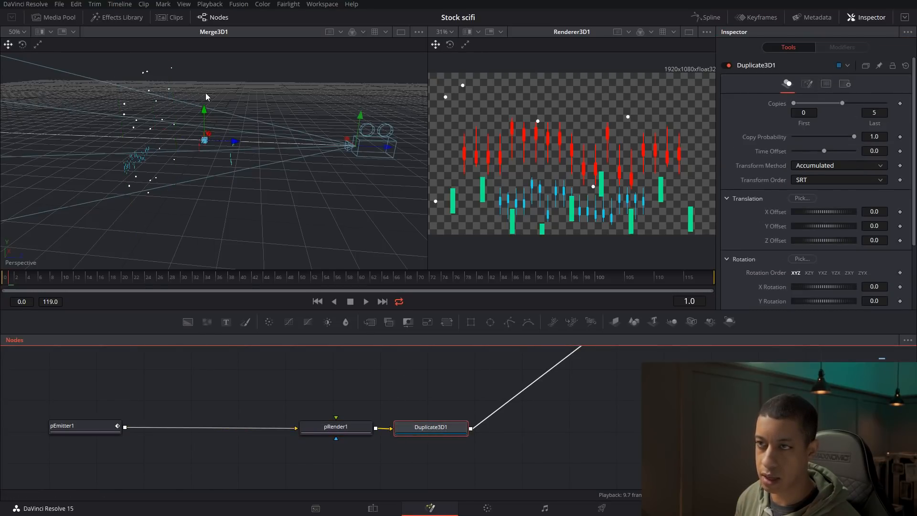
left_click_drag(234, 142, 297, 230)
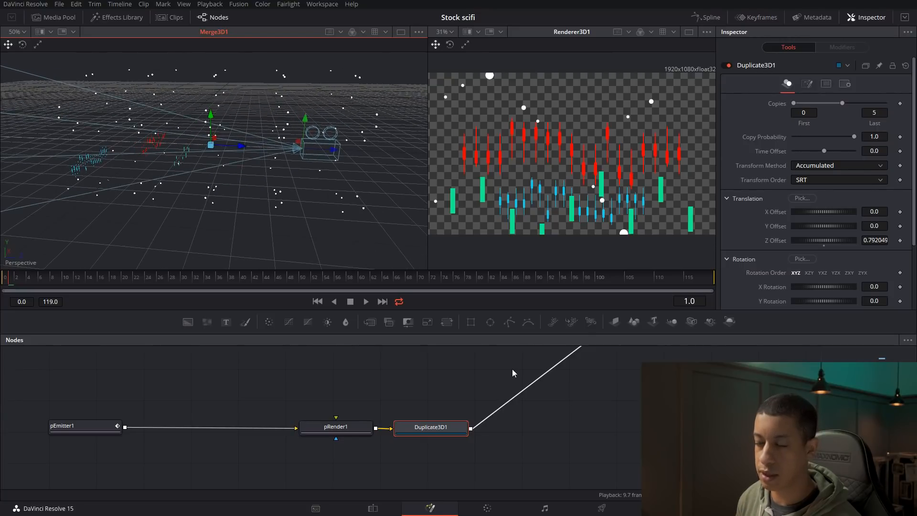
- Set the Duplicate 3D's Z Rotation to 600
scroll(790, 291, "down", 2)
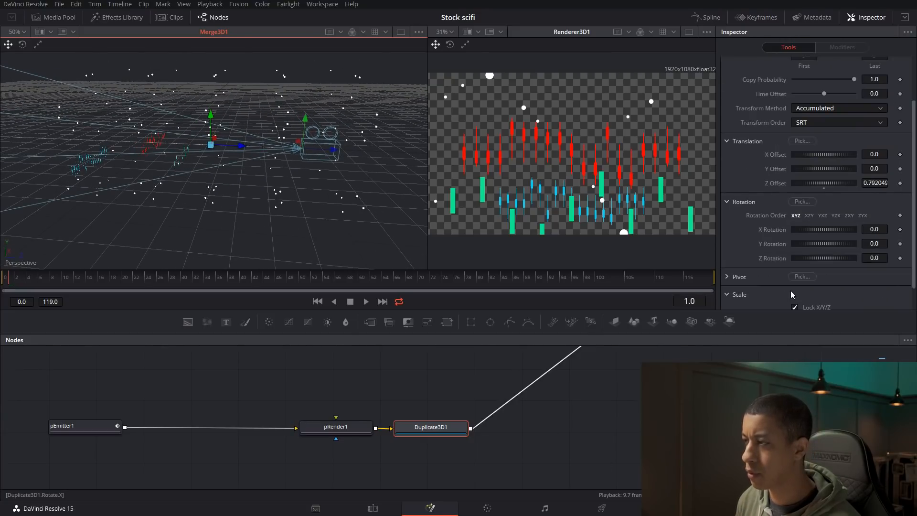
left_click(876, 258)
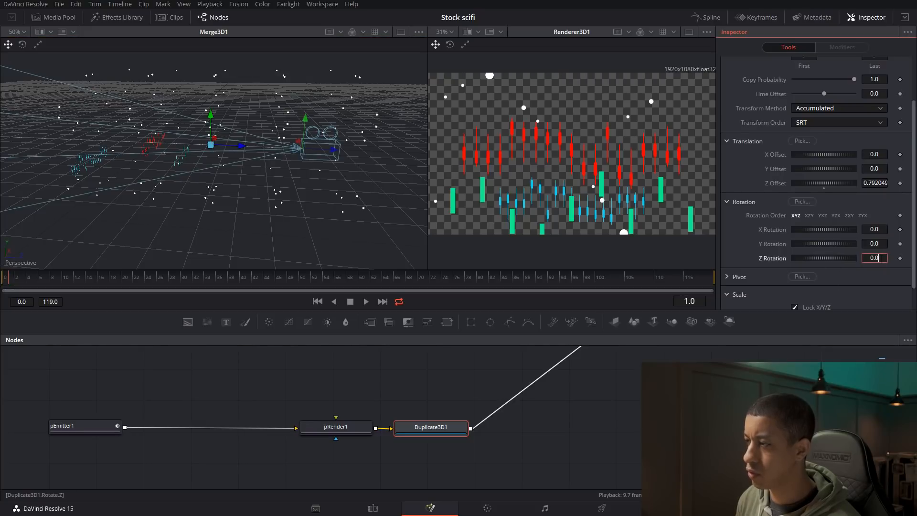
type("600")
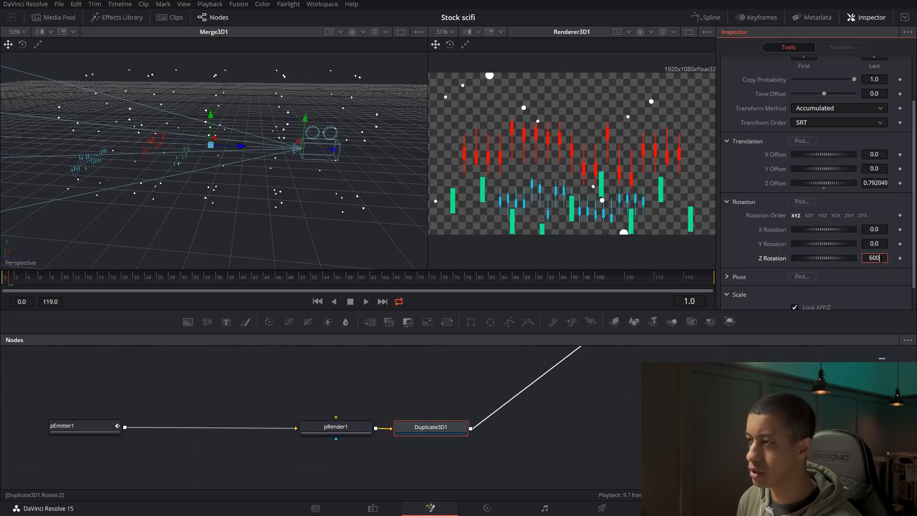
key("Return")
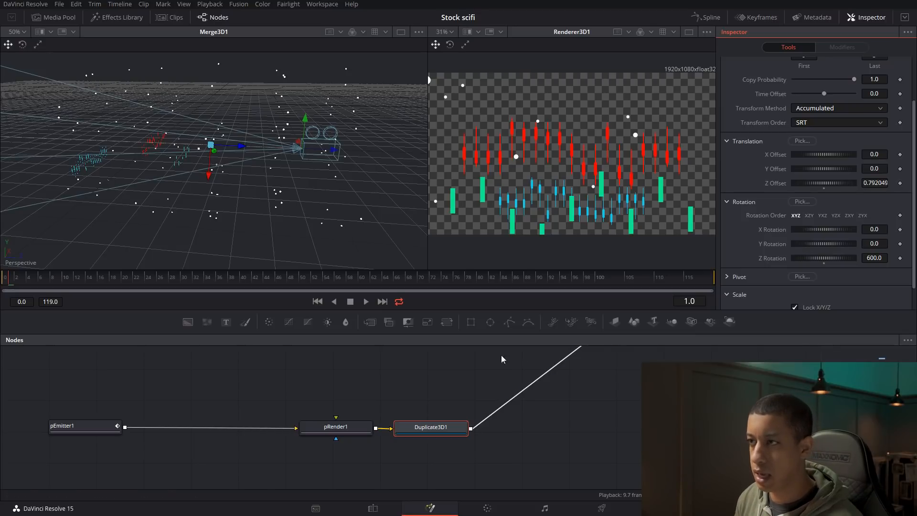
- Color pEmitter1's particles red, with saturation about 0.982 and value about 0.921
left_click(85, 432)
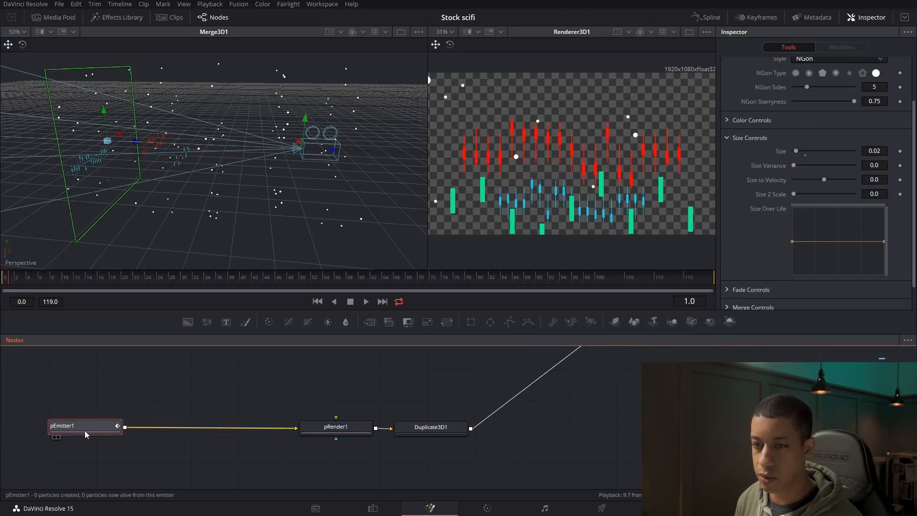
scroll(805, 129, "up", 2)
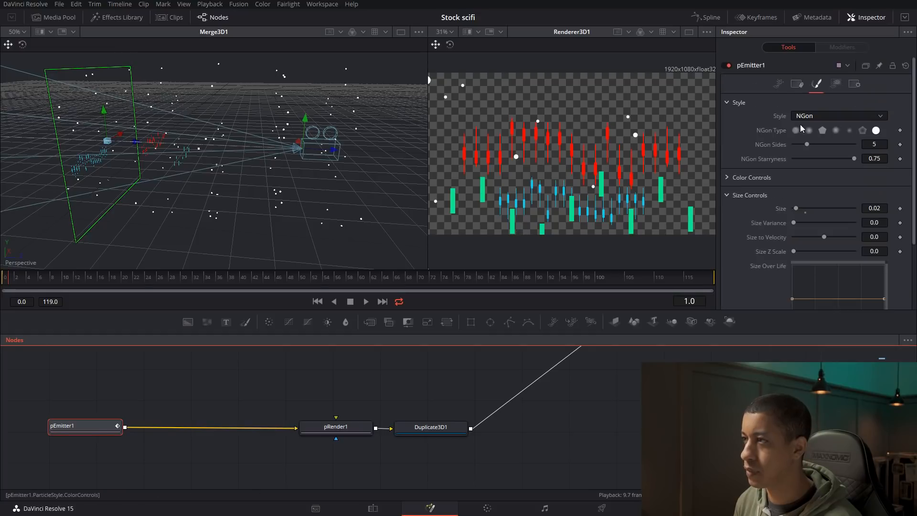
left_click(728, 197)
left_click(728, 178)
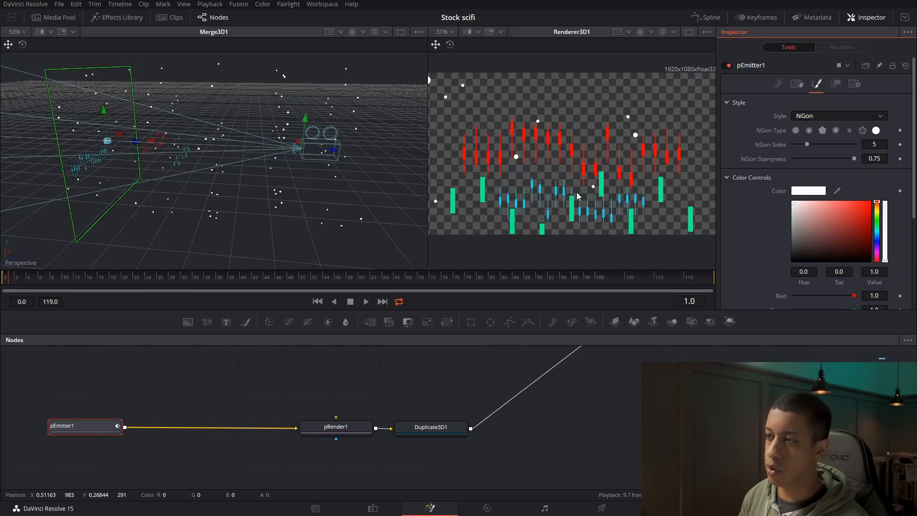
left_click_drag(864, 213, 870, 209)
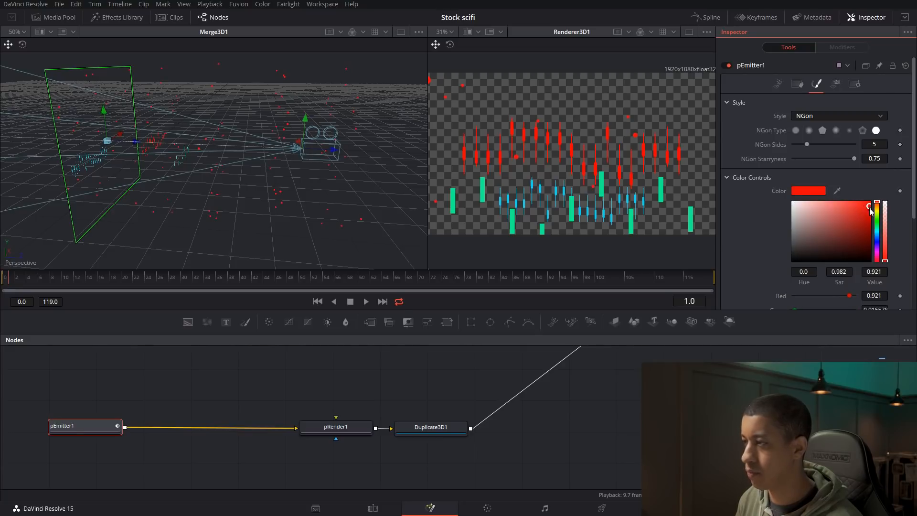
- Duplicate the pEmitter1, pRender1 and Duplicate3D1 chain and place the copy directly below the original
left_click_drag(511, 456, 542, 449)
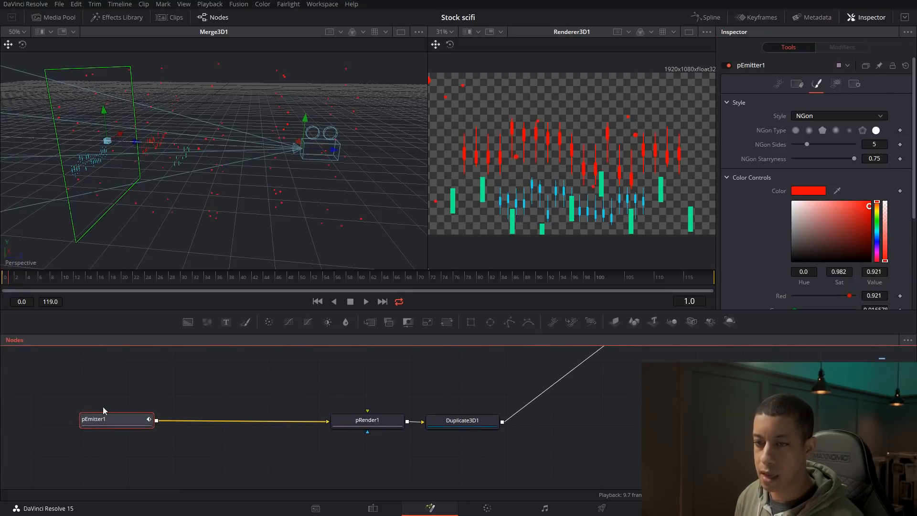
left_click_drag(89, 397, 460, 448)
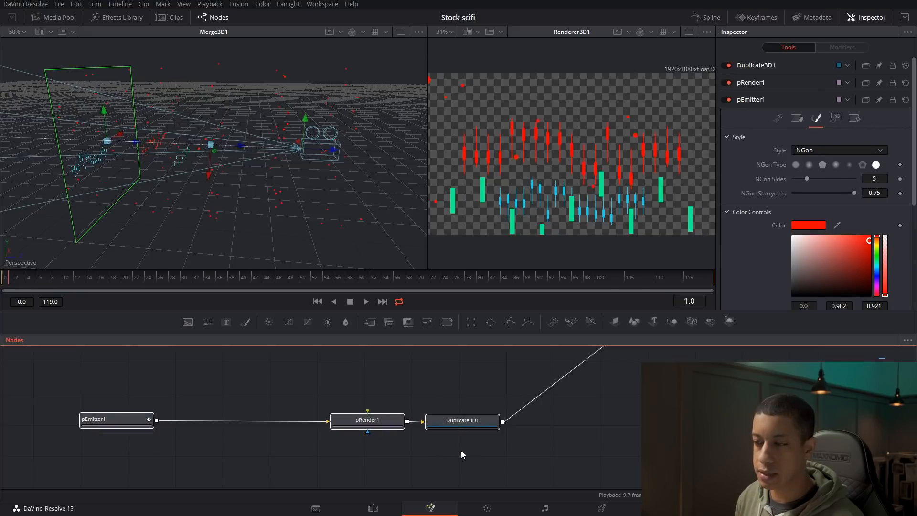
key("ctrl+c")
key("ctrl+v")
left_click(543, 434)
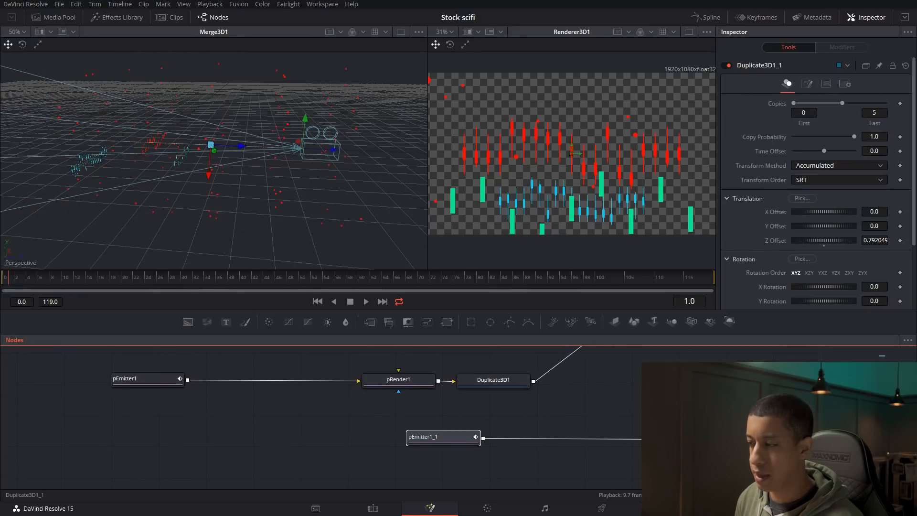
left_click_drag(543, 435, 496, 431)
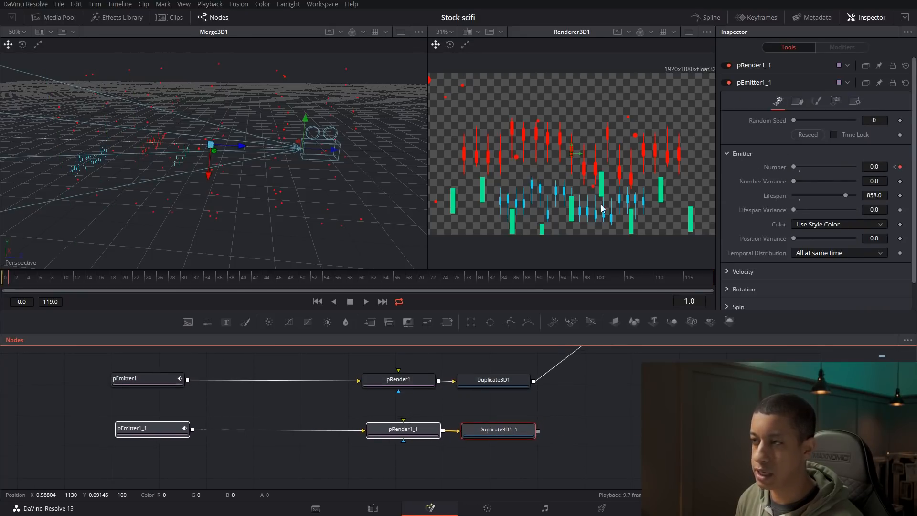
- Connect the output of Duplicate3D1_1 to Merge3D1
scroll(612, 411, "down", 5)
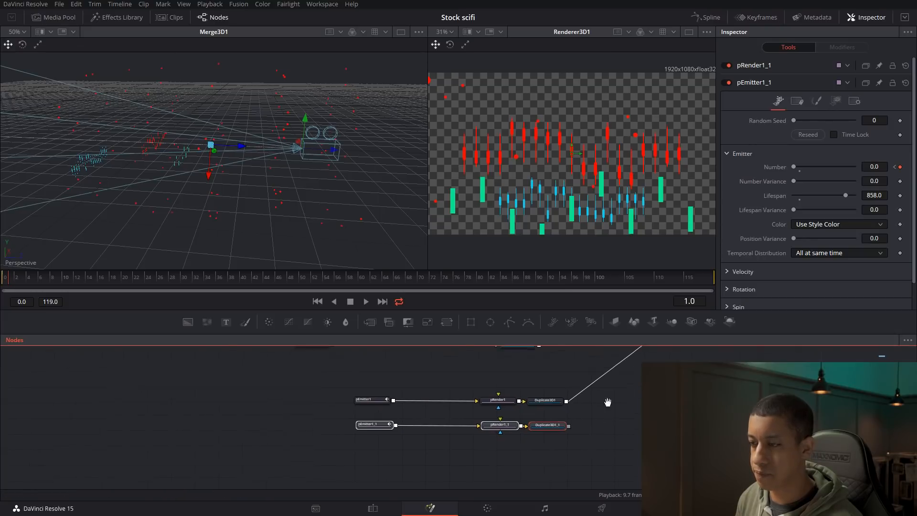
scroll(514, 440, "down", 3)
left_click_drag(483, 457, 543, 395)
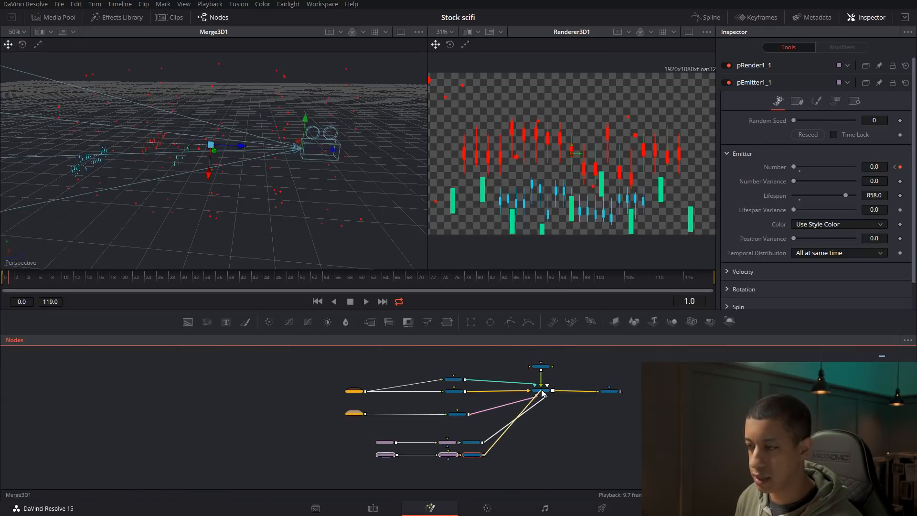
scroll(507, 461, "up", 5)
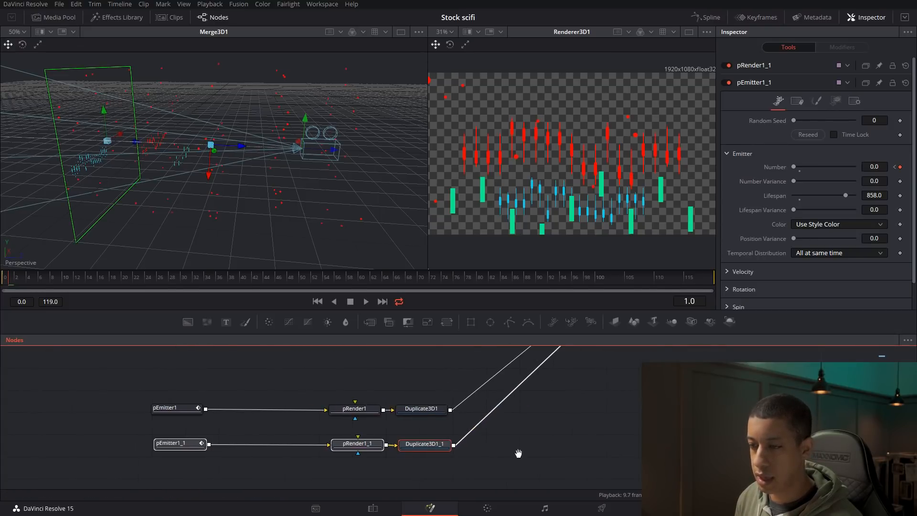
left_click(464, 466)
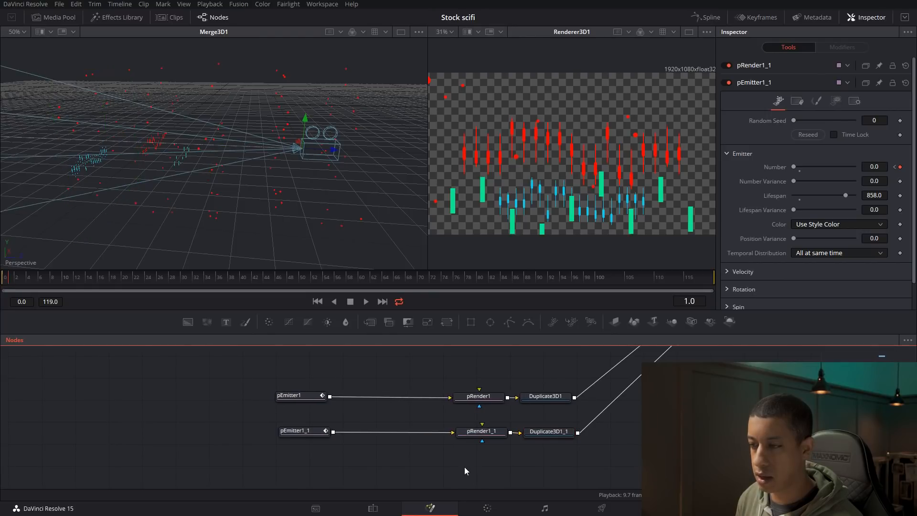
- Color pEmitter1_1's particles light blue, with hue 0.52, saturation about 0.867 and value about 0.898
left_click(311, 433)
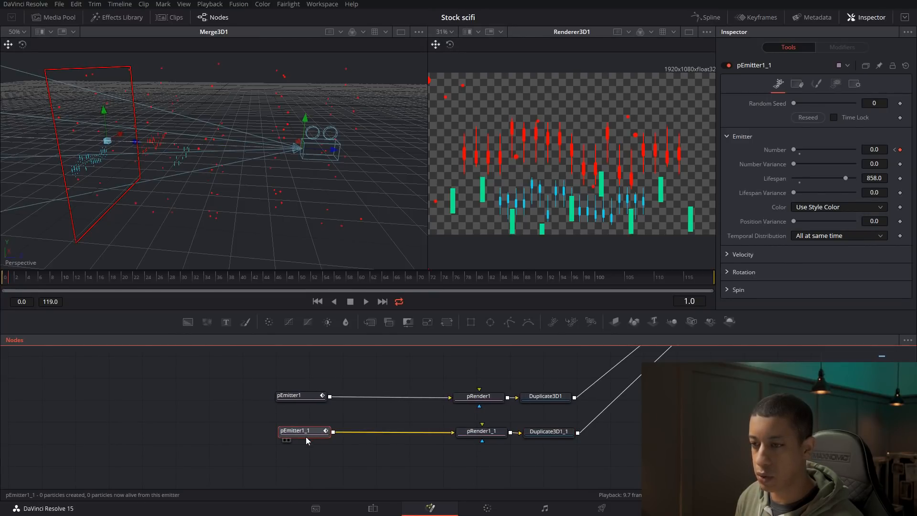
left_click(836, 84)
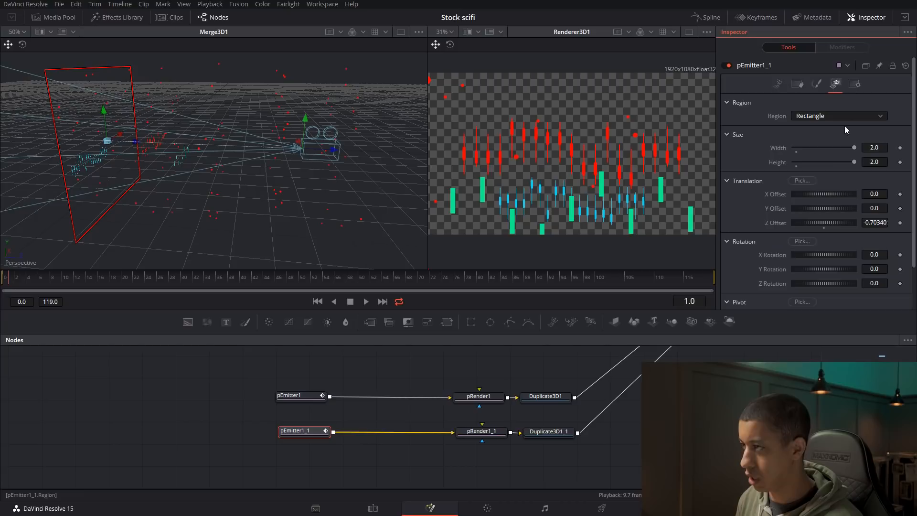
left_click(817, 84)
left_click_drag(877, 215, 878, 232)
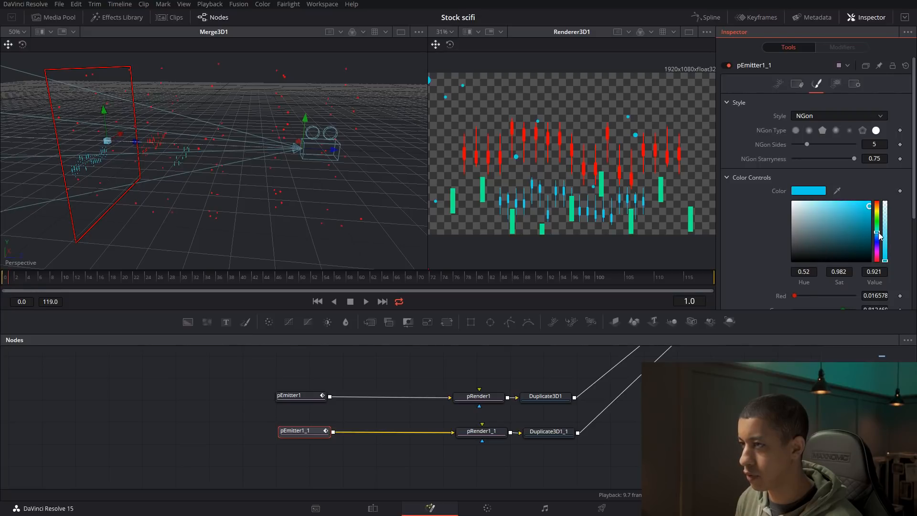
left_click_drag(855, 221, 850, 221)
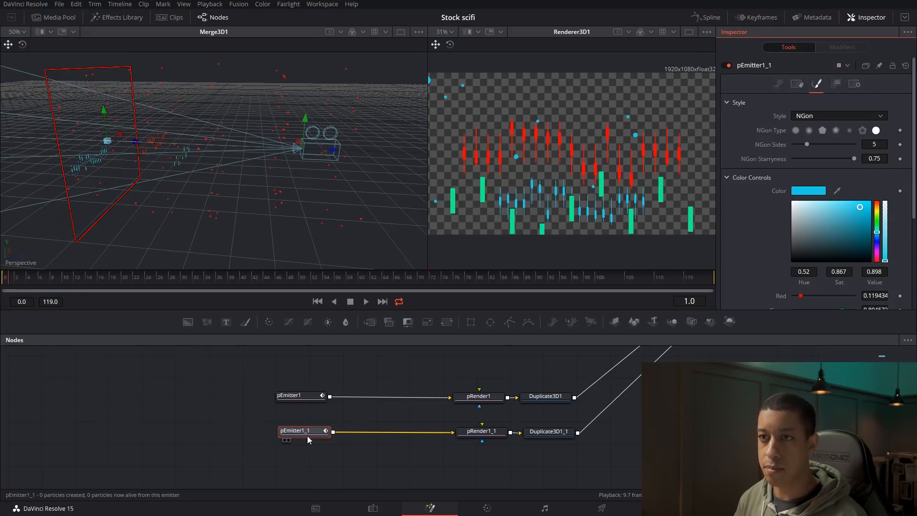
- Move pEmitter1_1 slightly farther from the camera along its Z axis and set its Random Seed to 55
left_click_drag(136, 141, 113, 137)
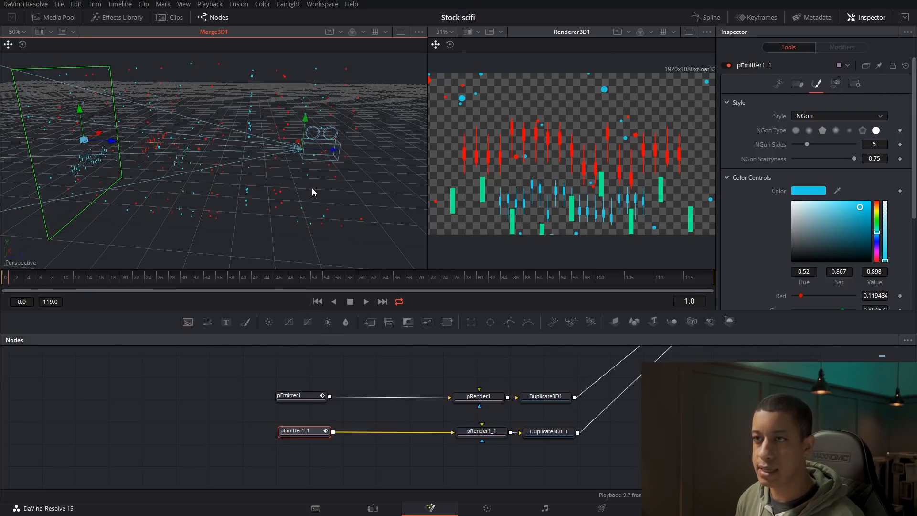
left_click_drag(346, 181, 335, 96)
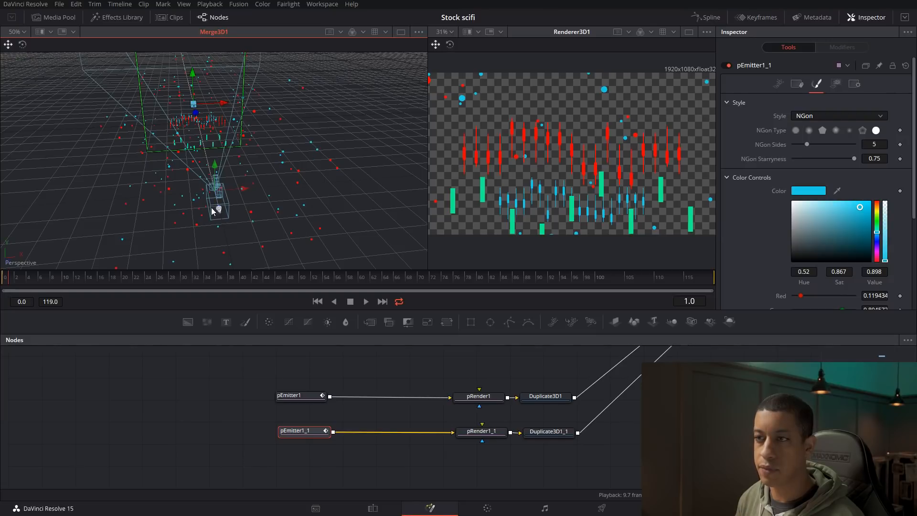
left_click_drag(182, 203, 351, 194)
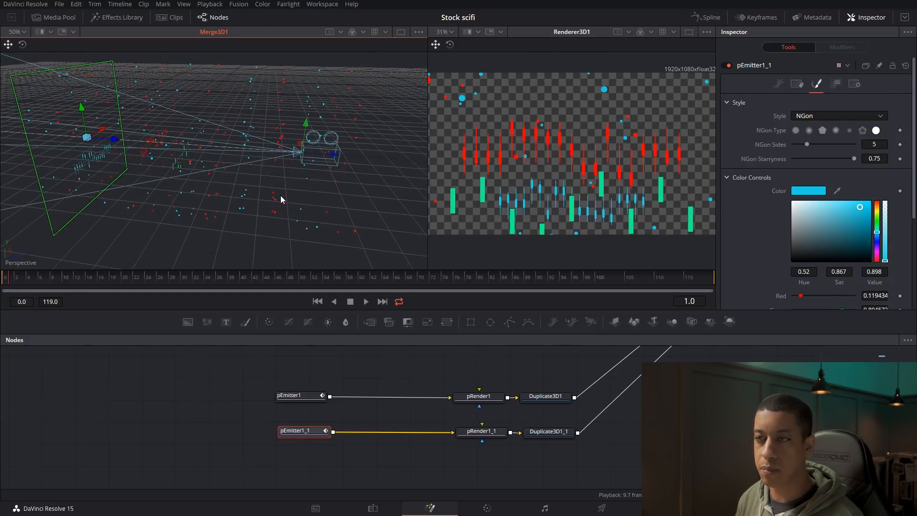
left_click_drag(275, 205, 244, 214)
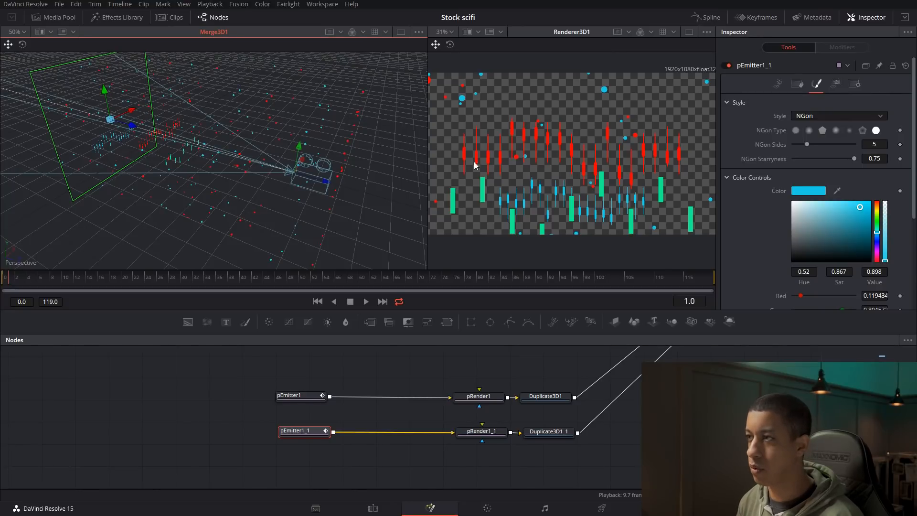
left_click(778, 85)
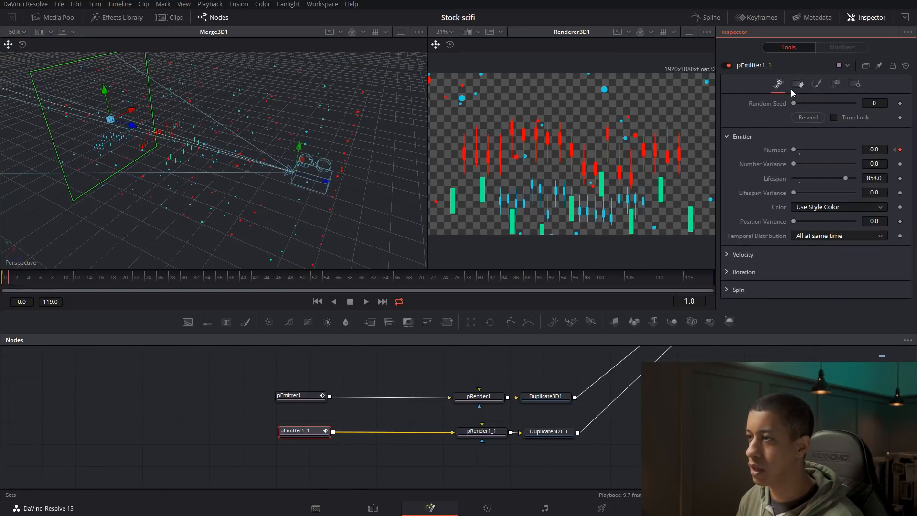
left_click_drag(792, 104, 797, 104)
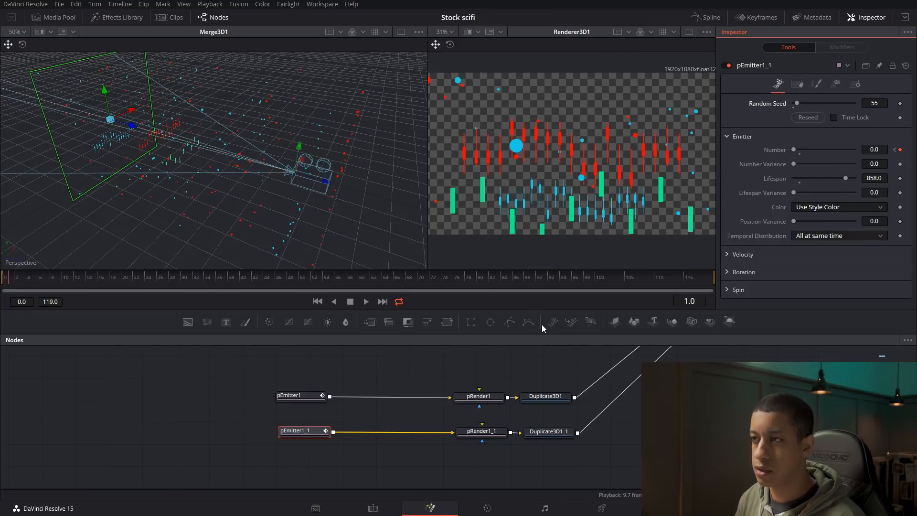
- Duplicate the pEmitter1_1, pRender1_1 and Duplicate3D1_1 chain and place the copy directly below it
left_click_drag(293, 449, 568, 431)
key("ctrl+c")
left_click(514, 468)
key("ctrl+v")
left_click_drag(753, 460, 541, 453)
- Connect the output of Duplicate3D1_1_1 to Merge3D1
scroll(606, 448, "down", 5)
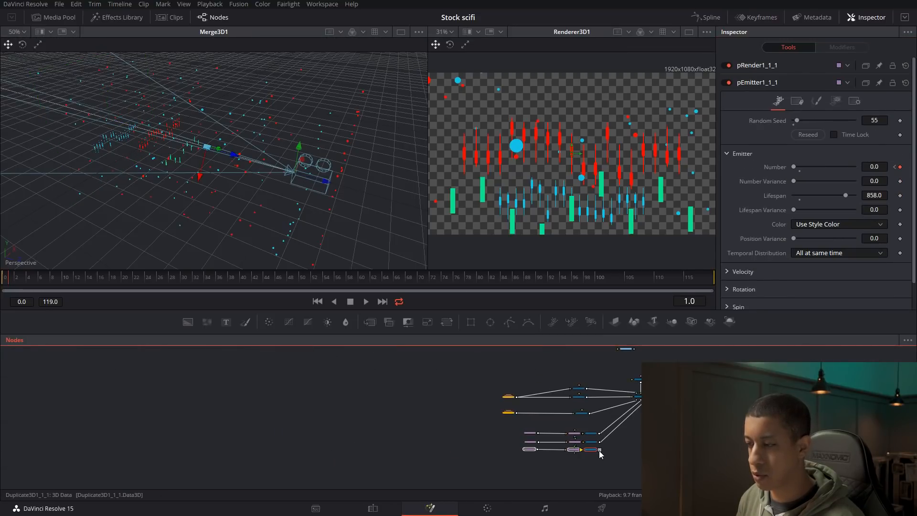
scroll(608, 453, "up", 5)
left_click_drag(640, 425, 649, 458)
scroll(649, 458, "down", 1)
scroll(649, 458, "up", 1)
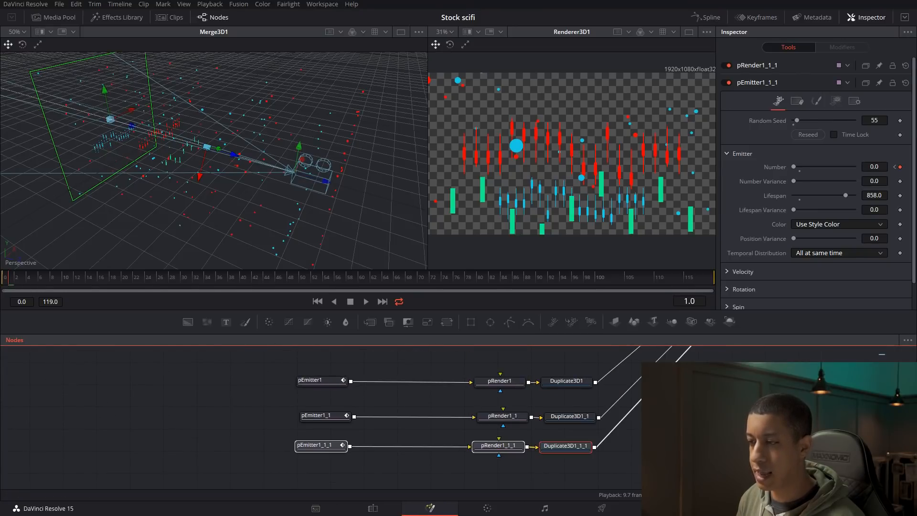
scroll(640, 430, "down", 2)
scroll(640, 430, "up", 2)
scroll(640, 430, "down", 3)
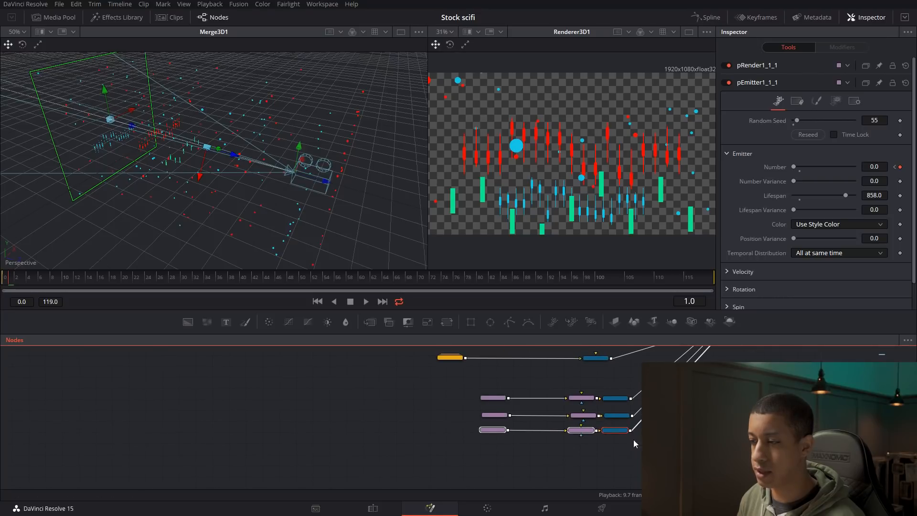
scroll(631, 440, "up", 3)
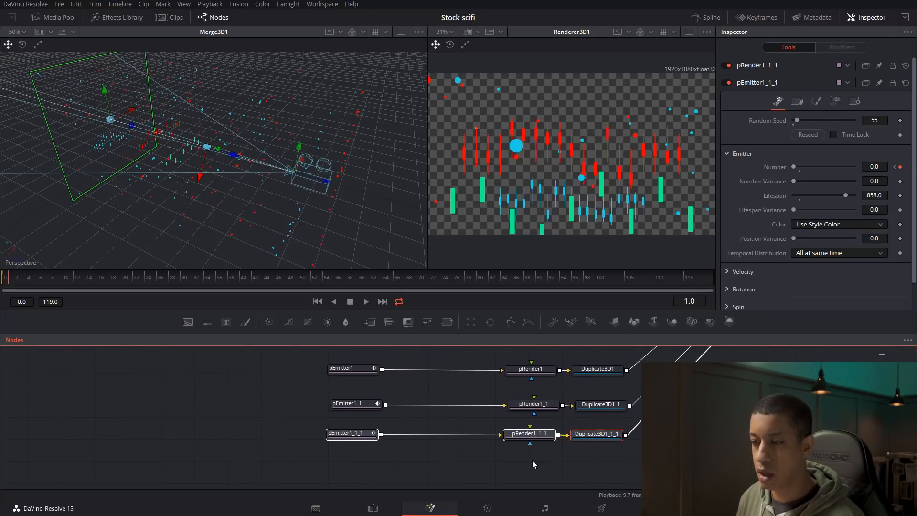
- Set pEmitter1_1_1's Random Seed to 126 and color its particles teal, with hue 0.456, saturation about 0.892 and value about 0.906
left_click(346, 435)
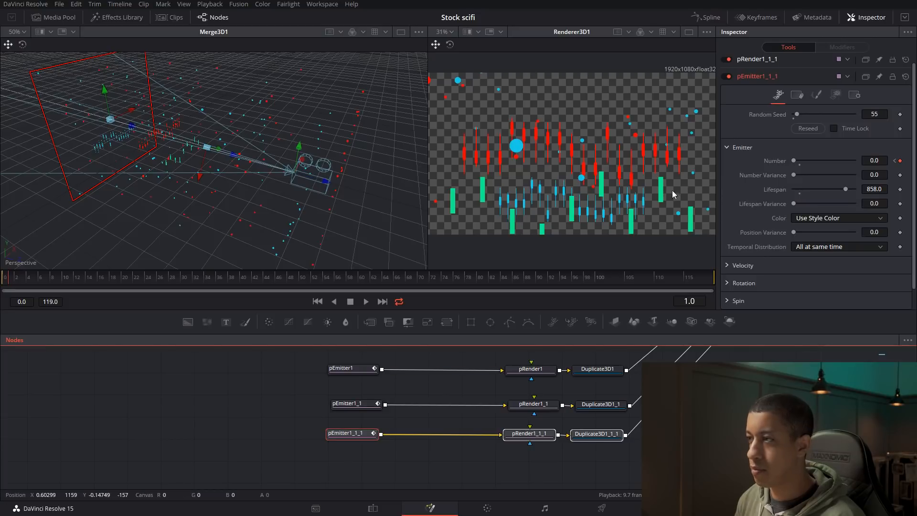
left_click_drag(798, 113, 801, 116)
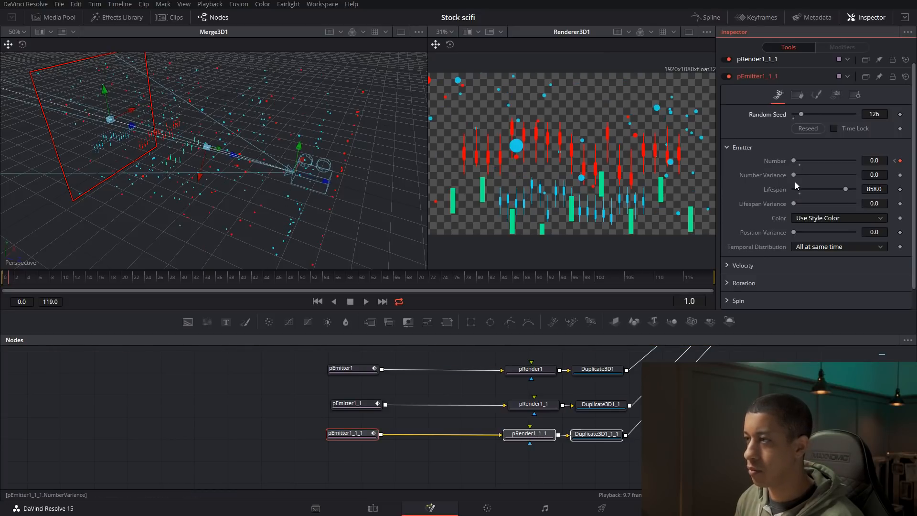
left_click(817, 95)
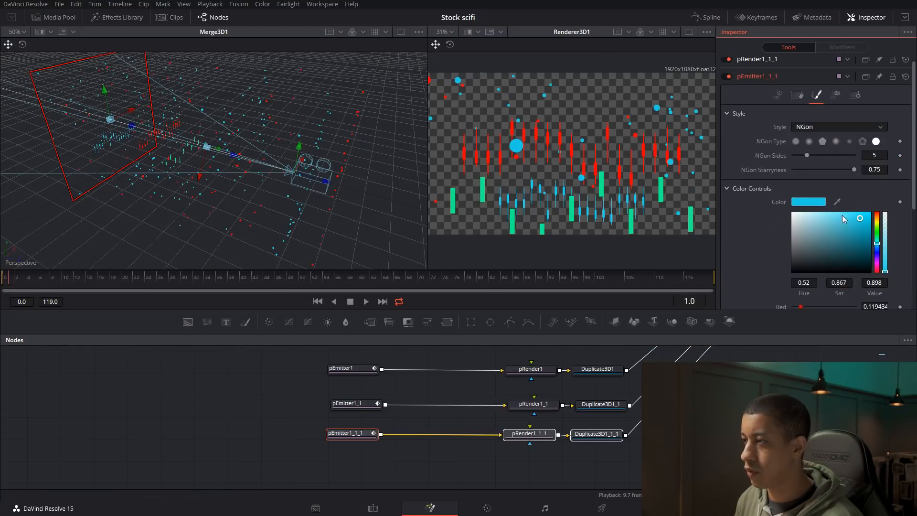
left_click_drag(876, 243, 862, 219)
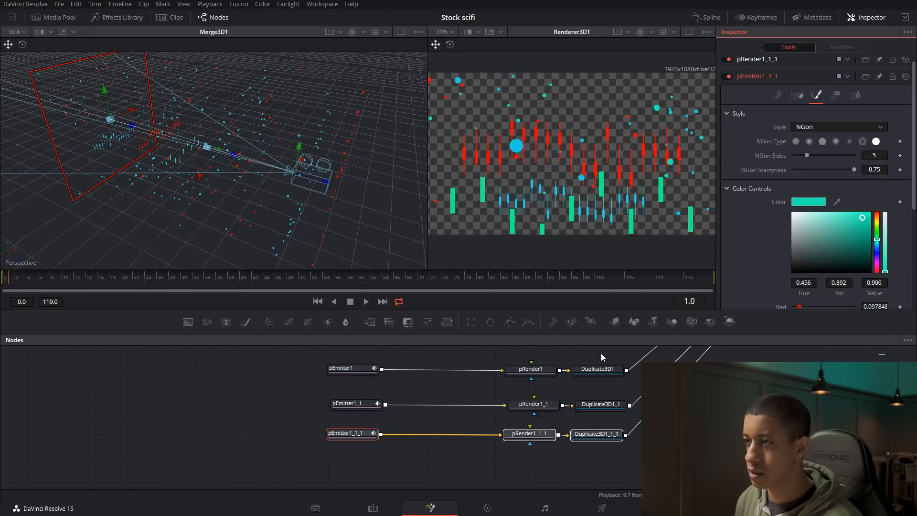
left_click(365, 435)
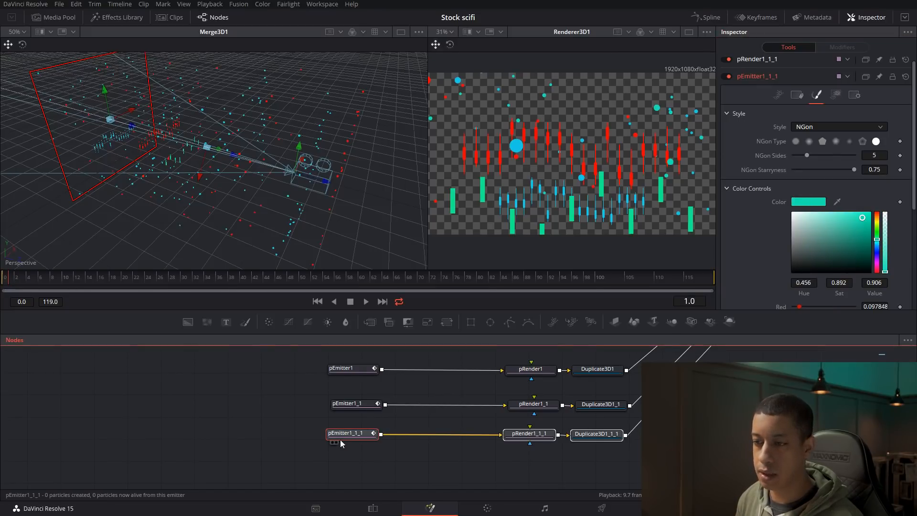
- Move pEmitter1_1_1 slightly farther from the camera along its Z axis
left_click_drag(201, 221, 202, 176)
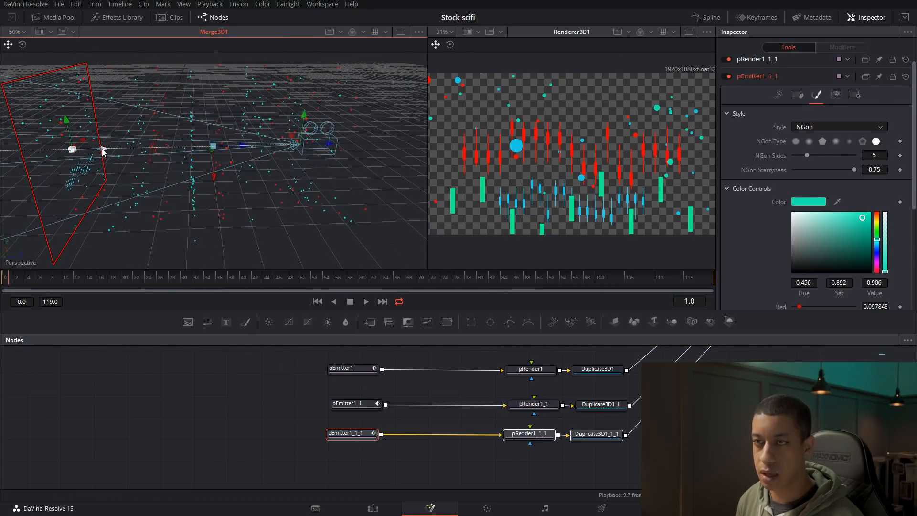
left_click_drag(101, 152, 177, 168)
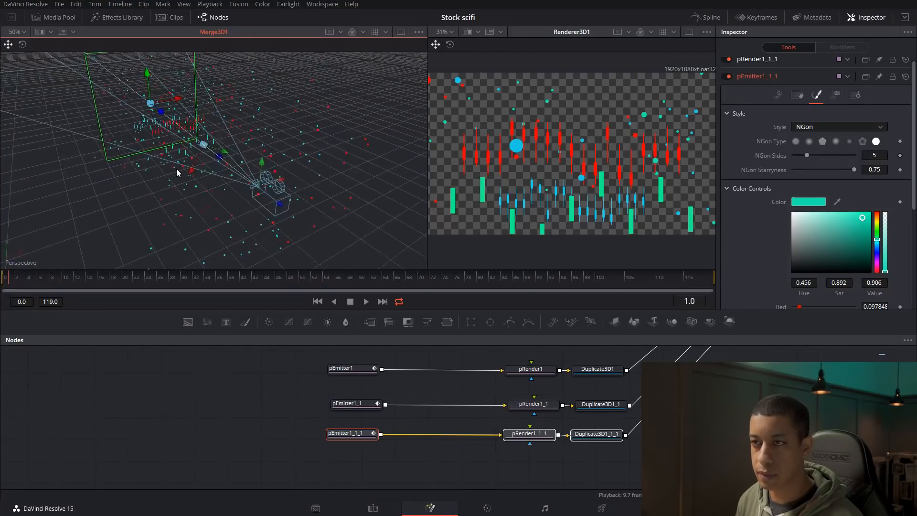
- Move the three particle chains slightly up and left beneath the image plane branches, and shift Renderer3D1 far to the right of Merge3D1
scroll(526, 414, "down", 5)
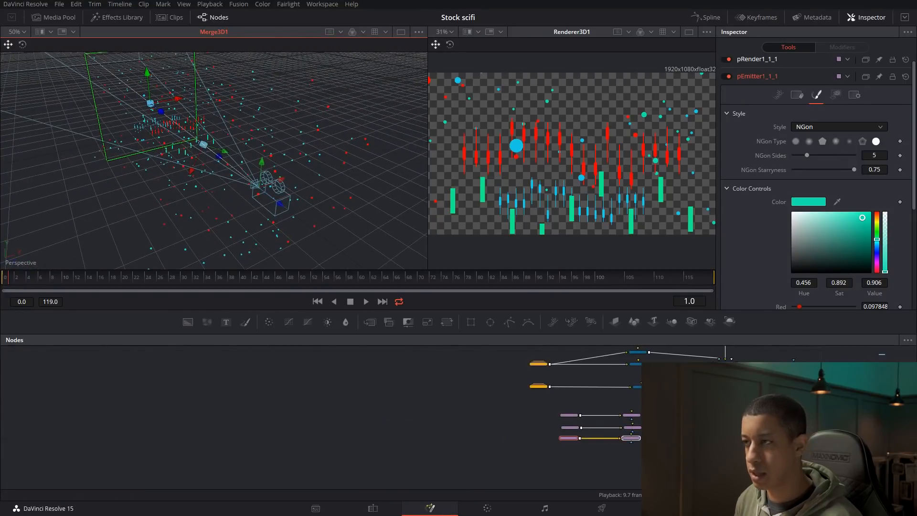
left_click_drag(353, 409, 439, 446)
left_click(439, 442)
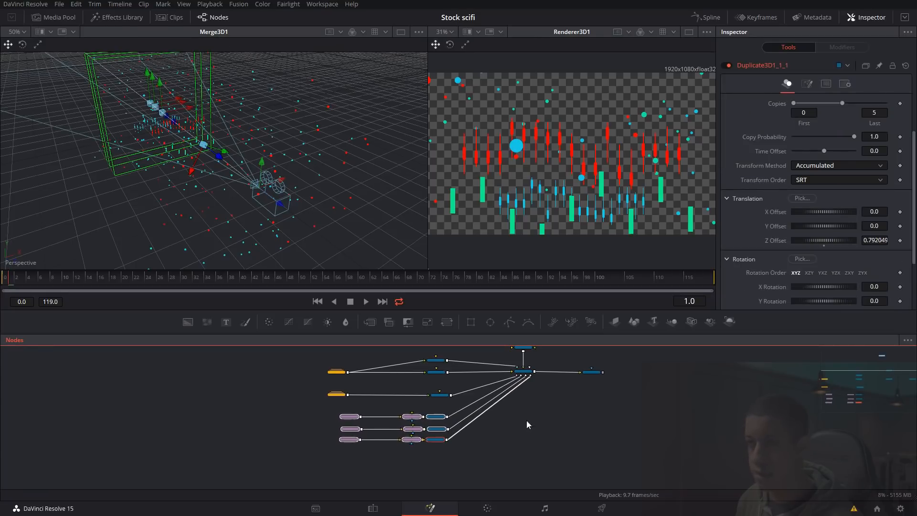
scroll(542, 395, "up", 3)
left_click_drag(584, 409, 550, 458)
left_click_drag(549, 427, 770, 427)
left_click(770, 425)
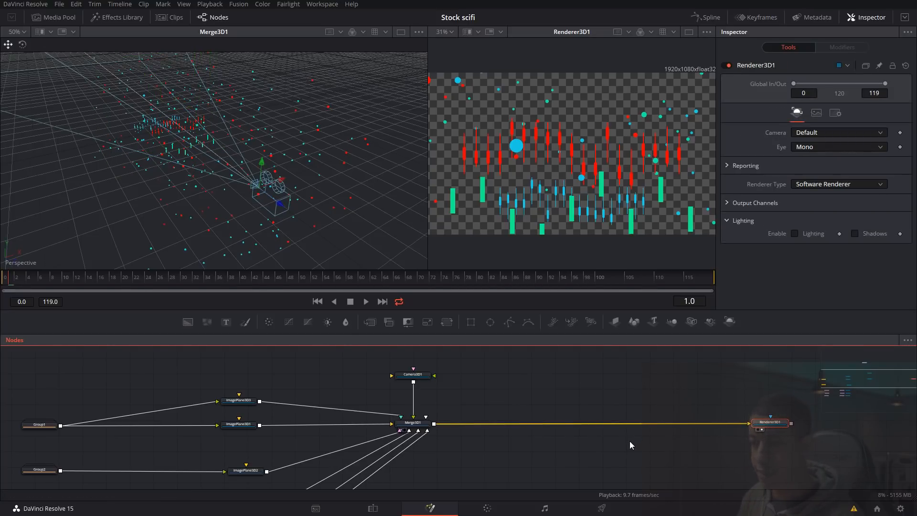
scroll(508, 447, "down", 2)
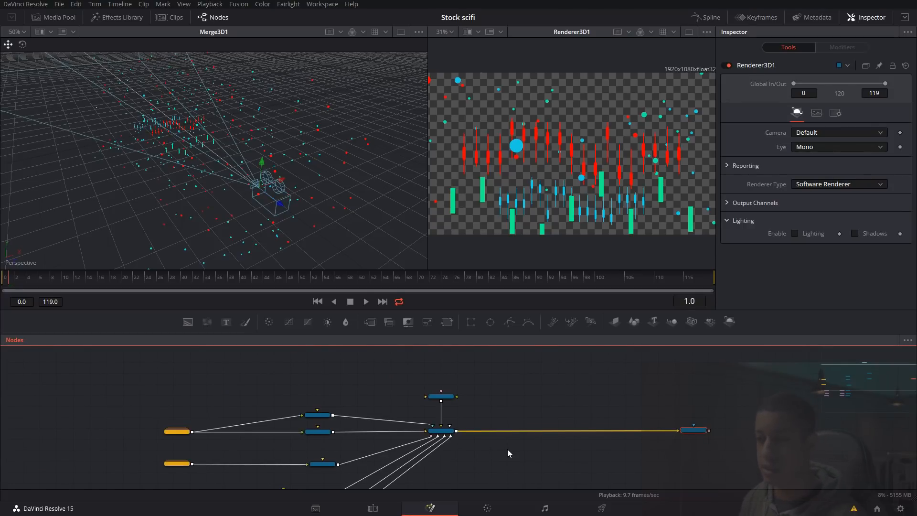
scroll(507, 463, "up", 4)
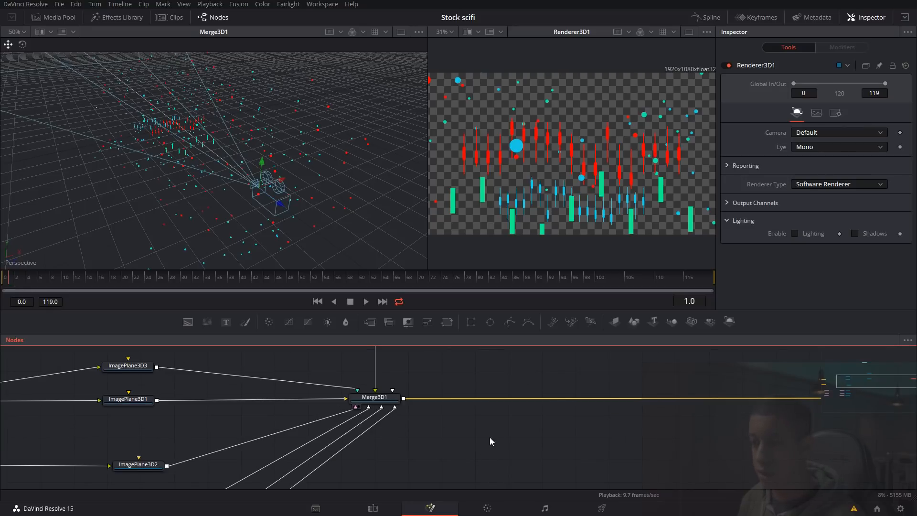
left_click_drag(499, 429, 480, 428)
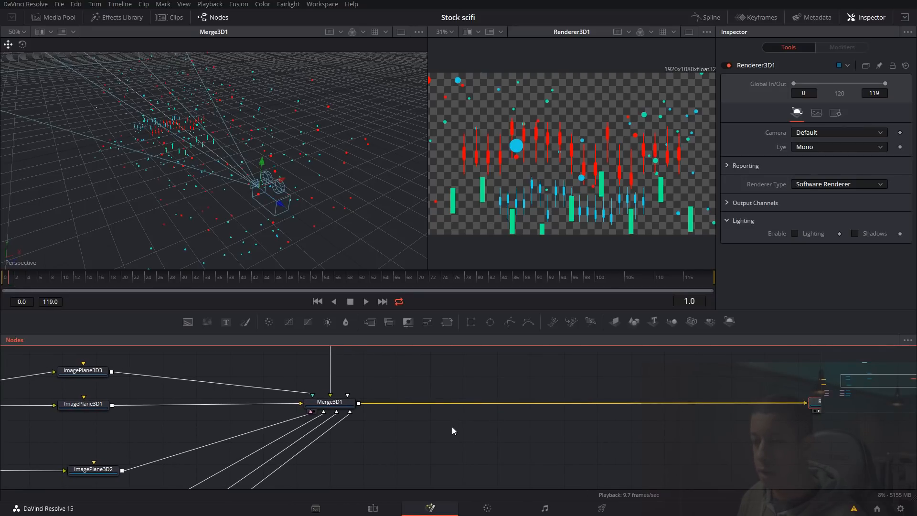
left_click(418, 426)
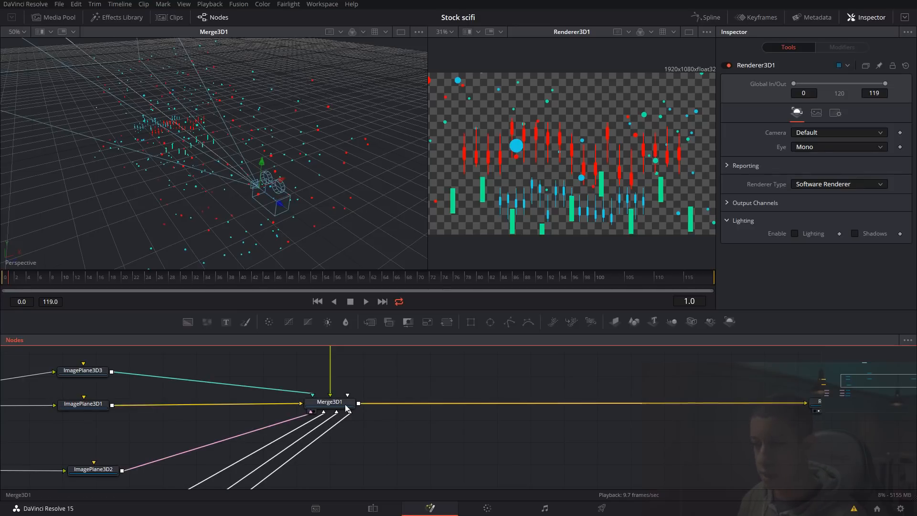
left_click(330, 406)
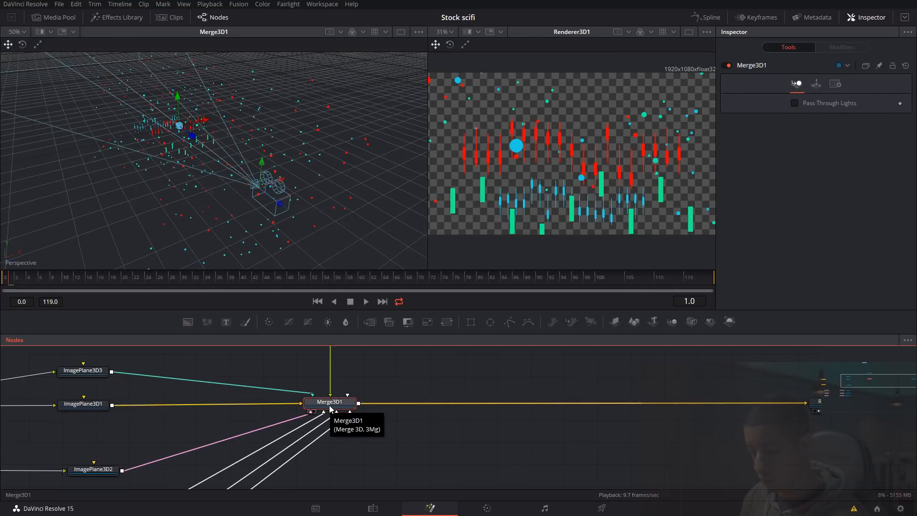
key("shift+space")
type("du")
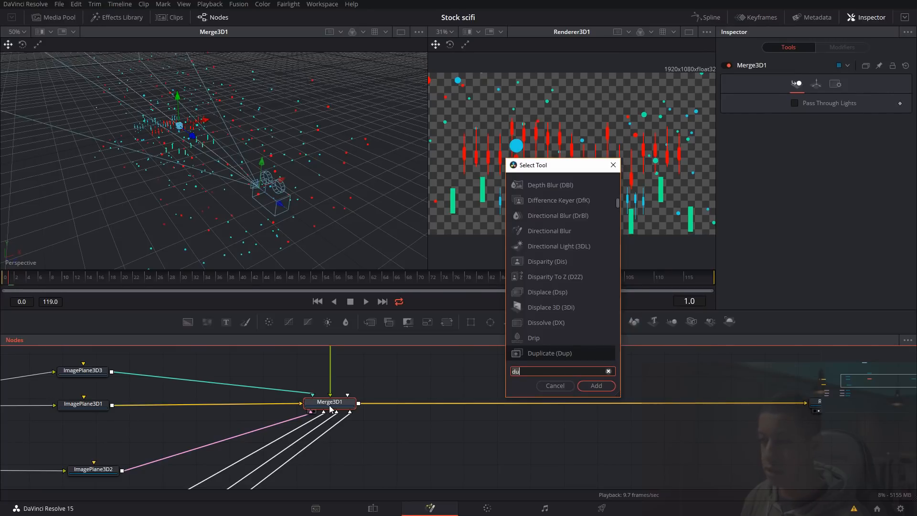
key("Return")
left_click_drag(396, 402, 400, 426)
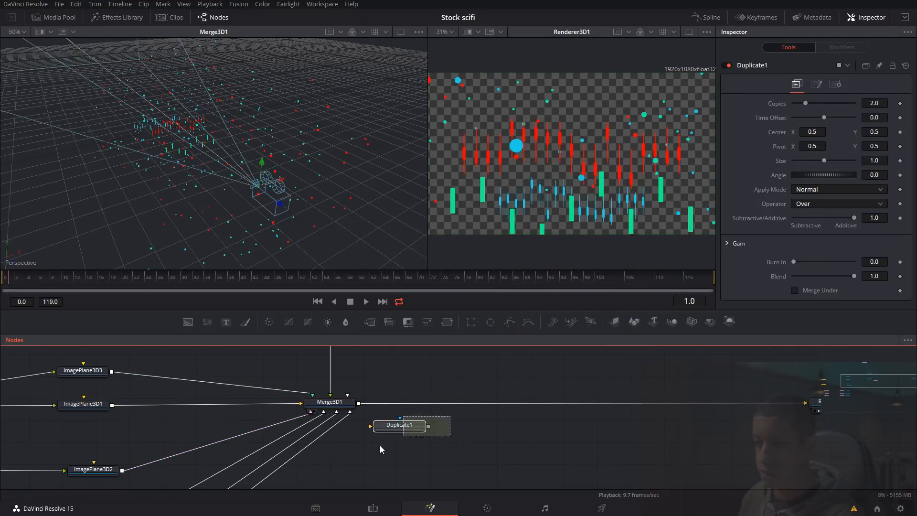
key("Delete")
- Insert a Duplicate 3D node between Merge3D1 and Renderer3D1
left_click(345, 409)
key("shift+space")
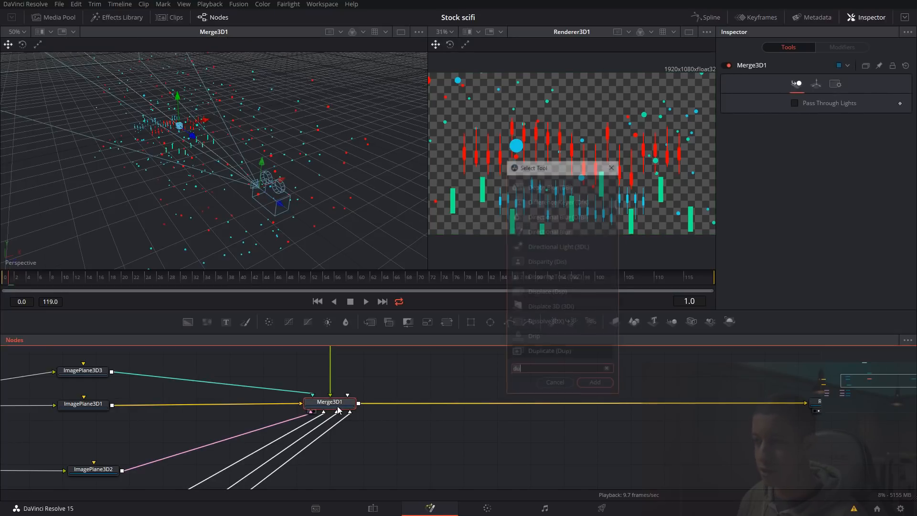
type("du")
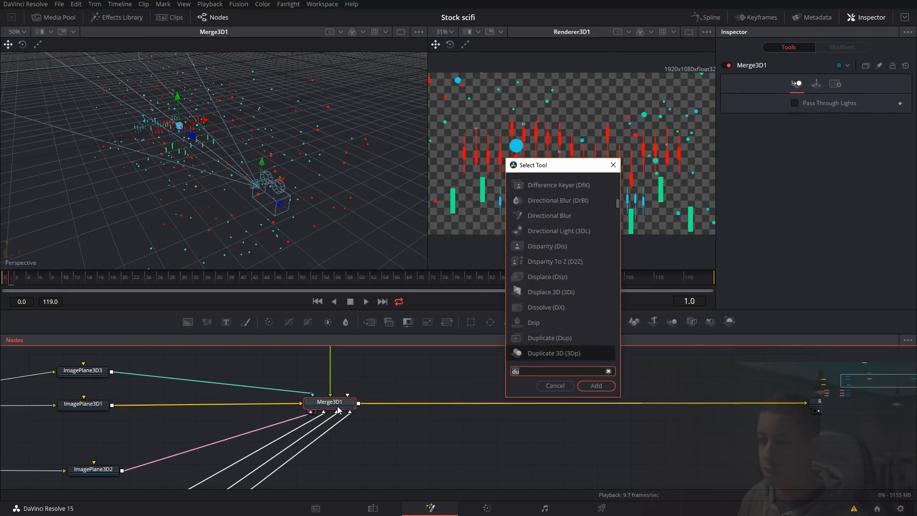
key("Return")
left_click_drag(392, 404, 423, 405)
left_click_drag(523, 385, 506, 414)
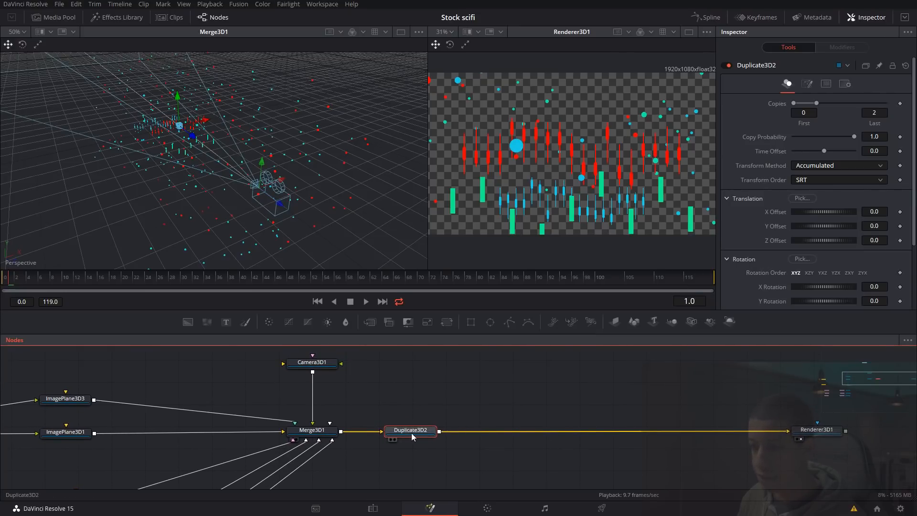
- Try to connect Camera3D1 to a 2D Merge node inserted after Duplicate3D2
key("shift+space")
type("mer")
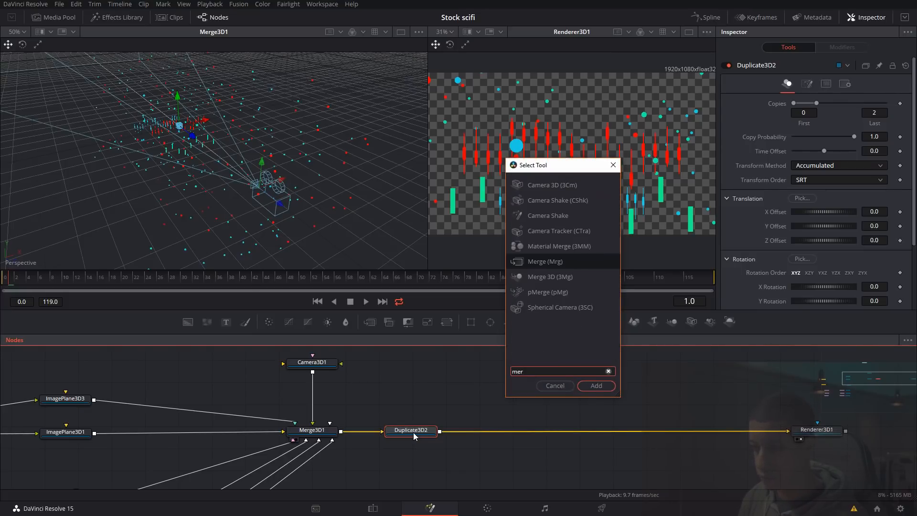
key("Return")
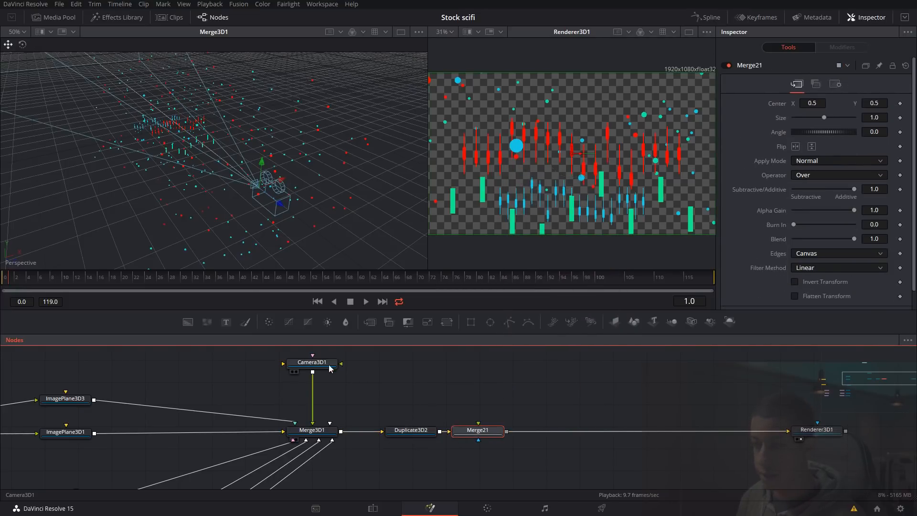
left_click_drag(313, 374, 478, 426)
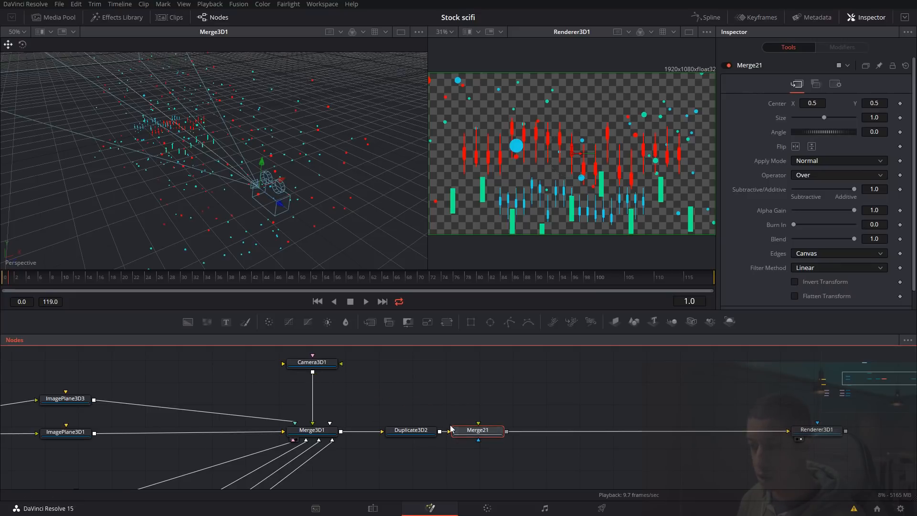
- Disconnect Camera3D1 from Merge3D1, place it beyond Duplicate3D2 in the node graph, and delete the Merge21 node
left_click(312, 416)
left_click_drag(329, 364, 516, 375)
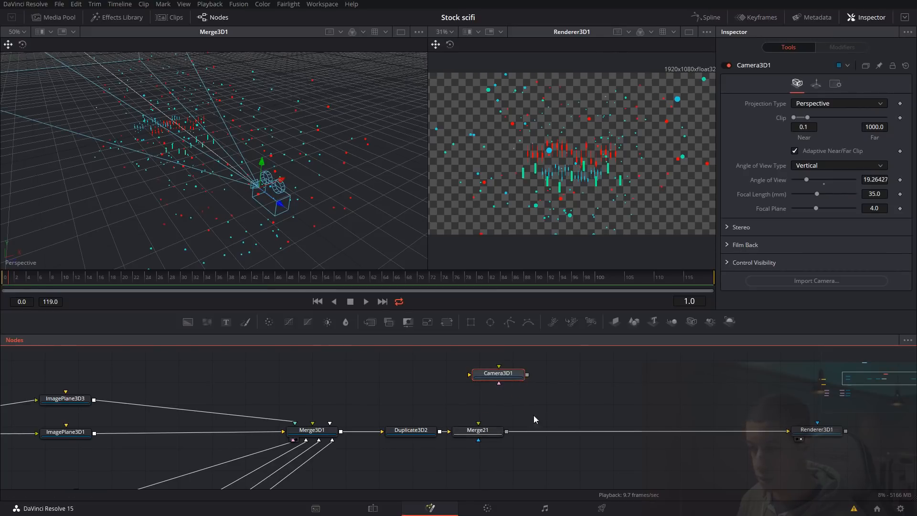
left_click_drag(485, 433, 495, 468)
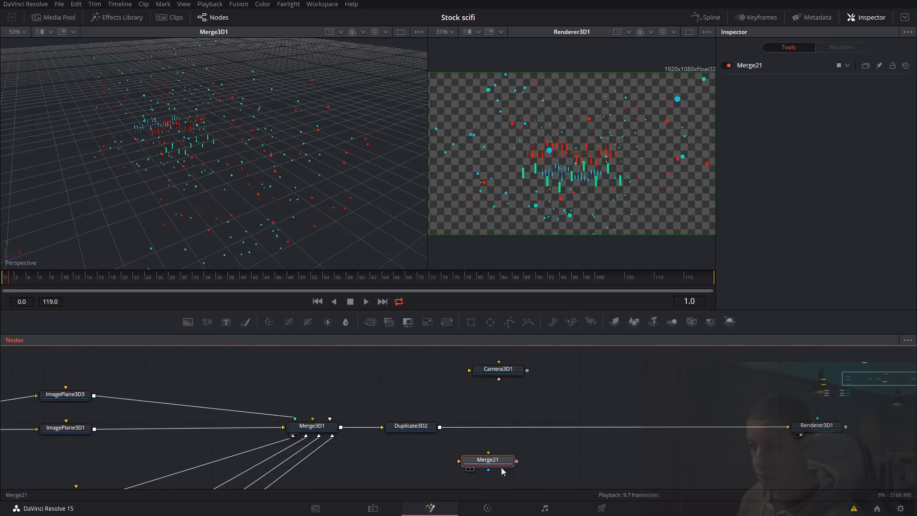
key("Delete")
- Insert a Merge 3D node between Duplicate3D2 and Renderer3D1
left_click(409, 430)
key("shift+space")
type("mer")
key("Down")
key("Return")
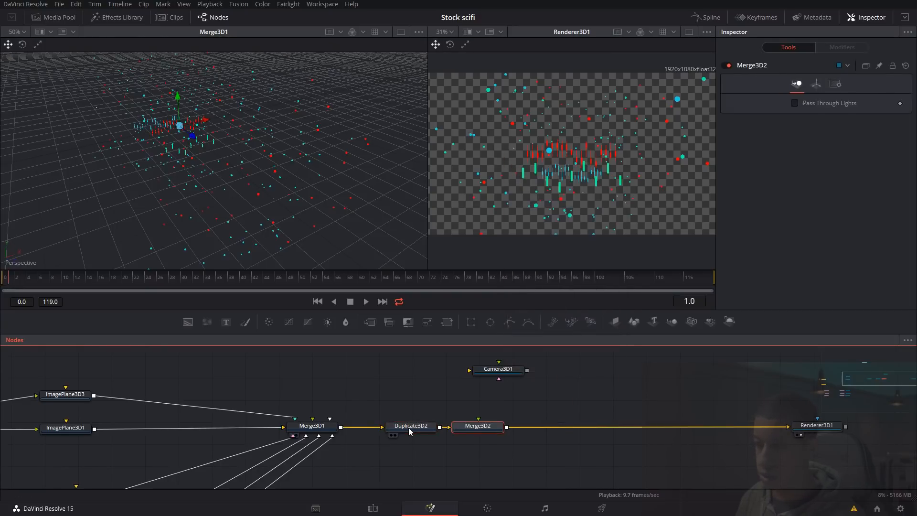
- Move Merge3D2 slightly away from Duplicate3D2, connect Camera3D1 to it and align the camera node above it
left_click_drag(480, 431, 518, 432)
left_click_drag(527, 371, 511, 431)
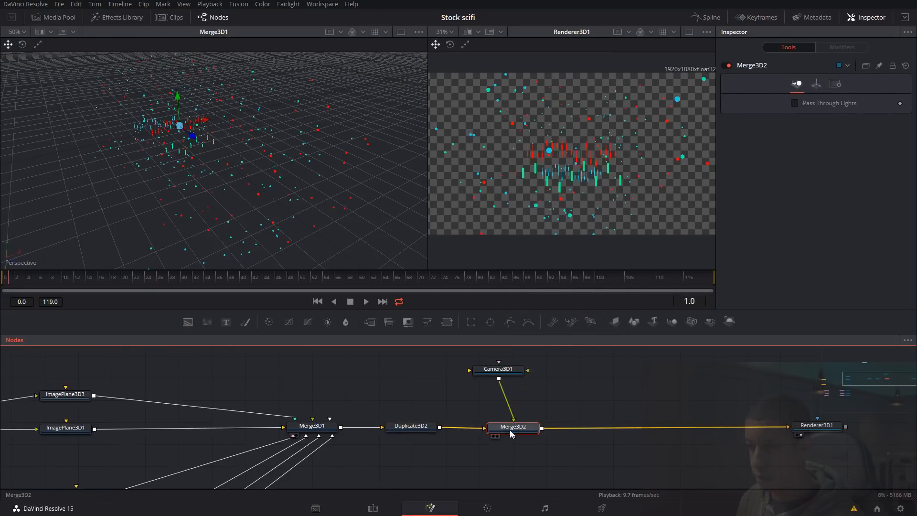
left_click_drag(510, 373, 527, 372)
- Set the last copy of Duplicate3D2 to 3
left_click(413, 433)
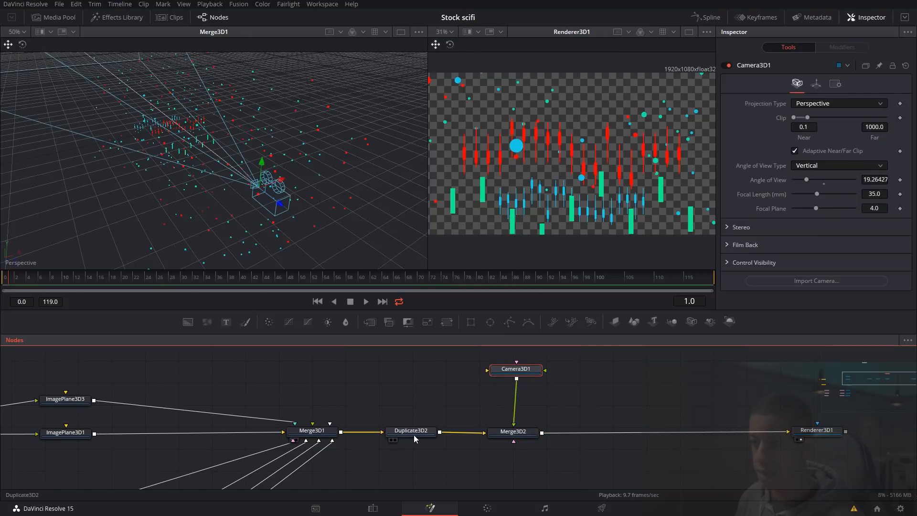
left_click(884, 114)
key("BackSpace")
type("3")
key("Tab")
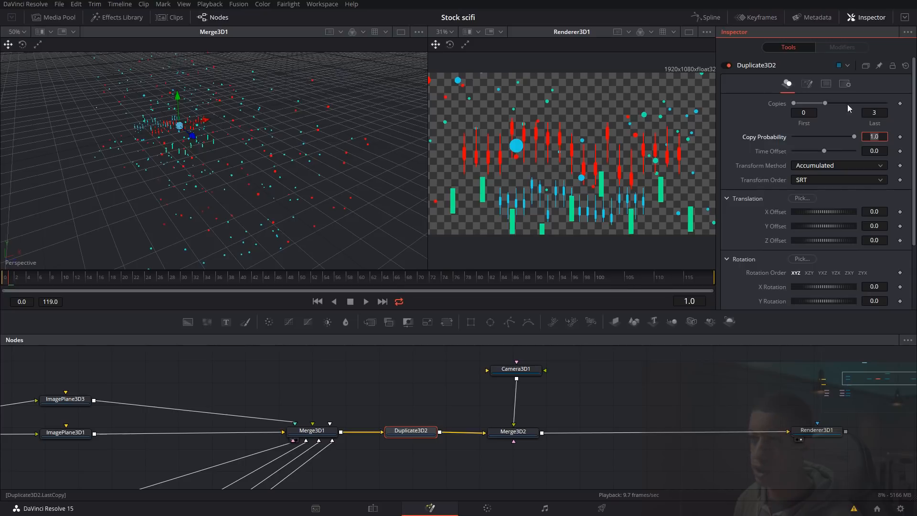
- Show Duplicate3D2 in the perspective viewer and offset its copies along Z by about -4.165
left_click_drag(262, 209, 350, 178)
left_click(390, 440)
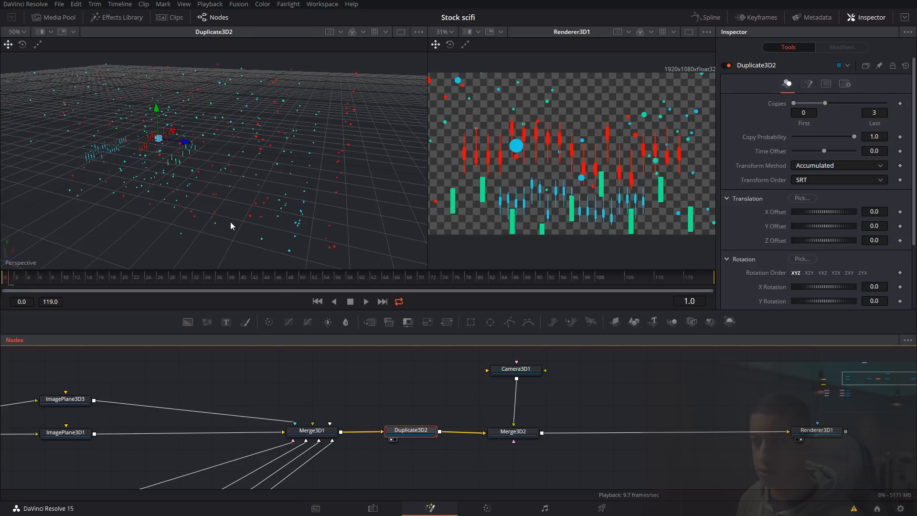
scroll(230, 222, "down", 4)
left_click_drag(263, 229, 323, 225)
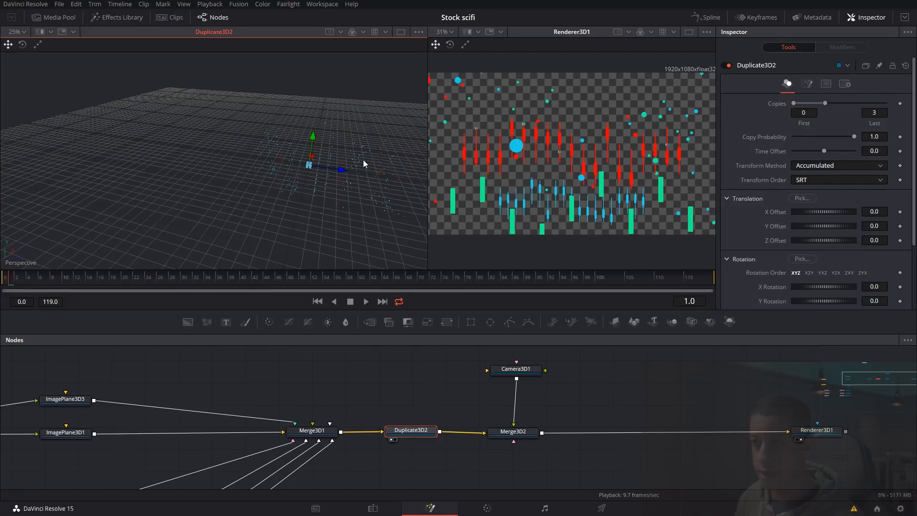
left_click_drag(345, 171, 214, 157)
left_click_drag(217, 194, 268, 197)
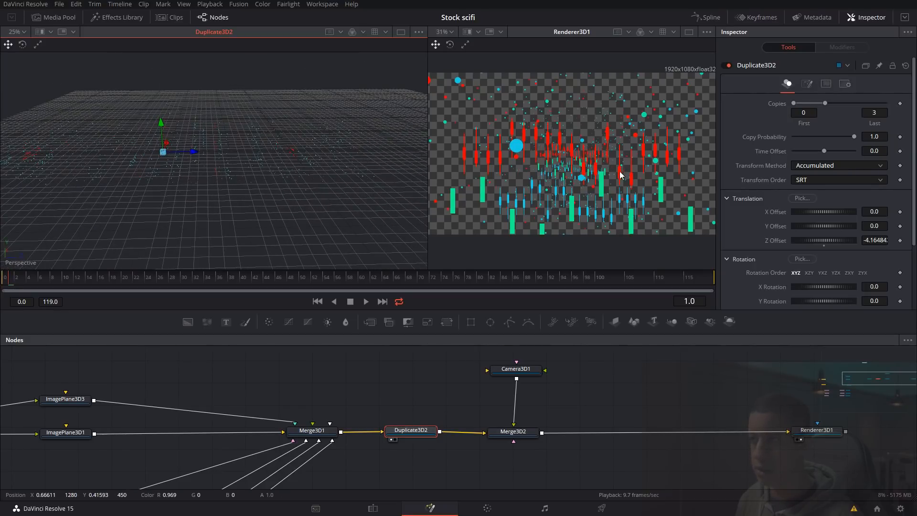
left_click_drag(328, 212, 276, 190)
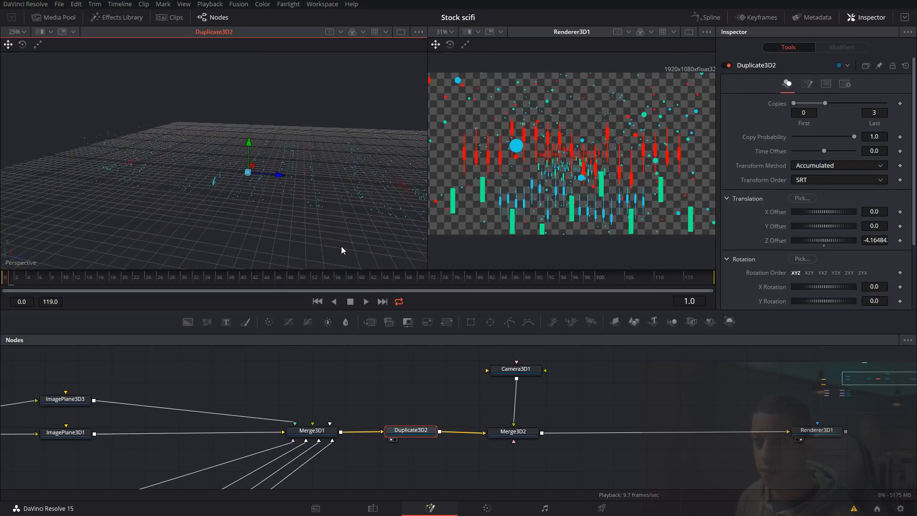
- Save the project, and move Camera3D1 and Merge3D2 together toward Renderer3D1 to leave space after Duplicate3D2
left_click(389, 379)
key("ctrl+s")
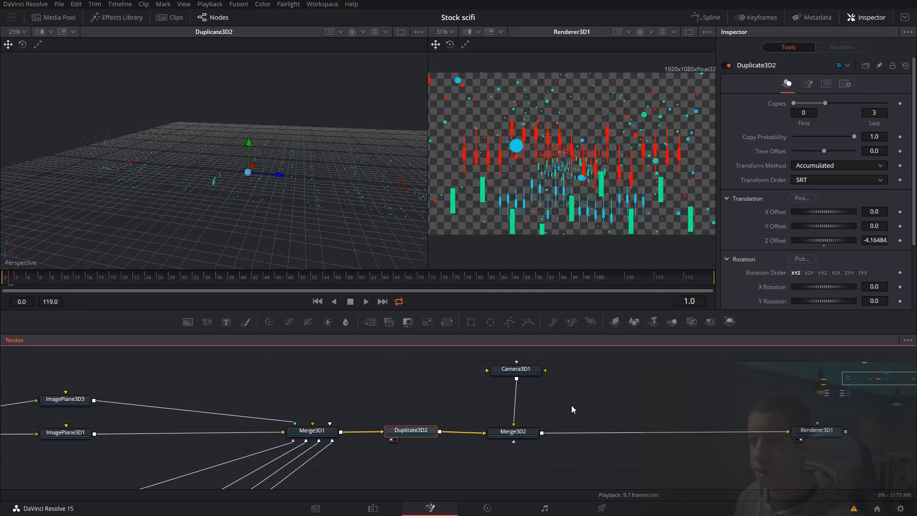
left_click(572, 386)
left_click_drag(563, 369, 611, 432)
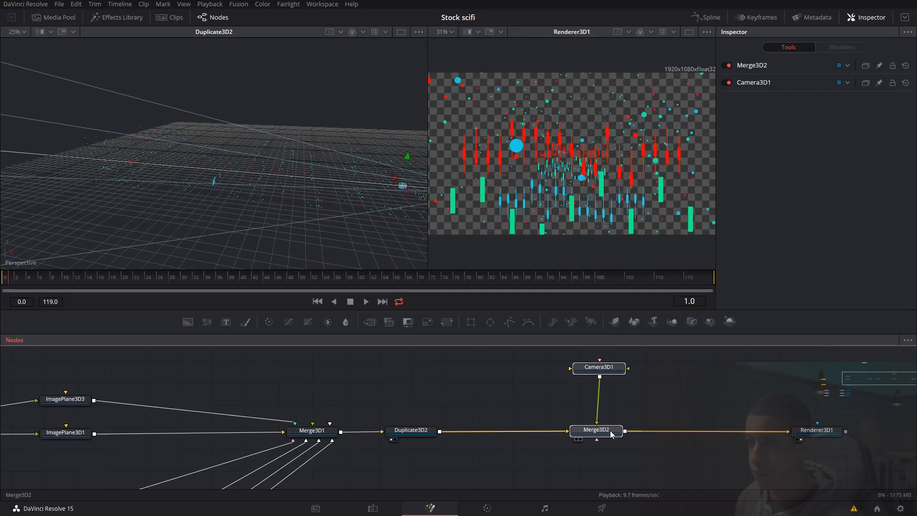
left_click(614, 404)
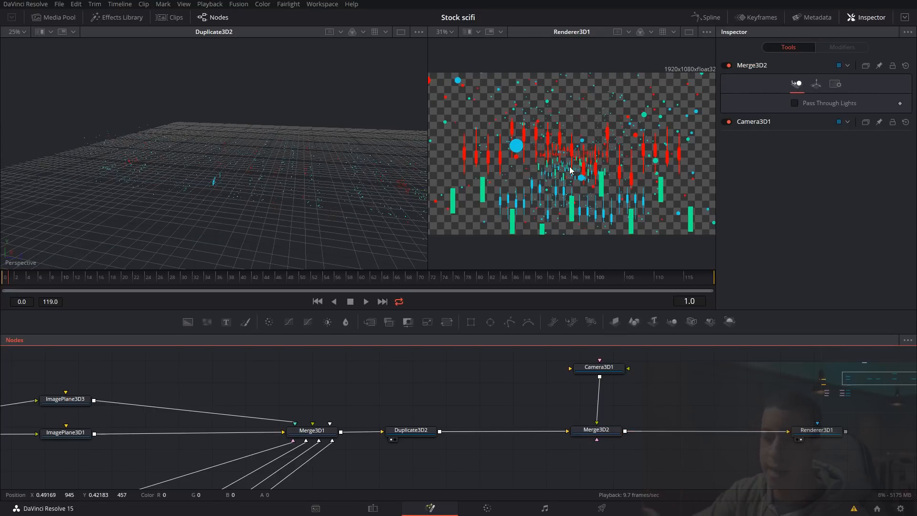
- Insert a Fog 3D node between Duplicate3D2 and Merge3D2
left_click(408, 435)
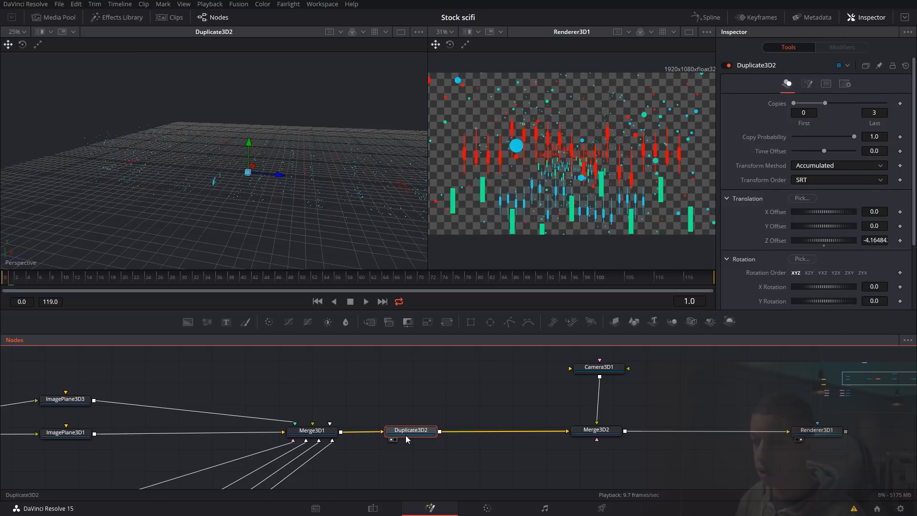
key("shift+space")
type("mer")
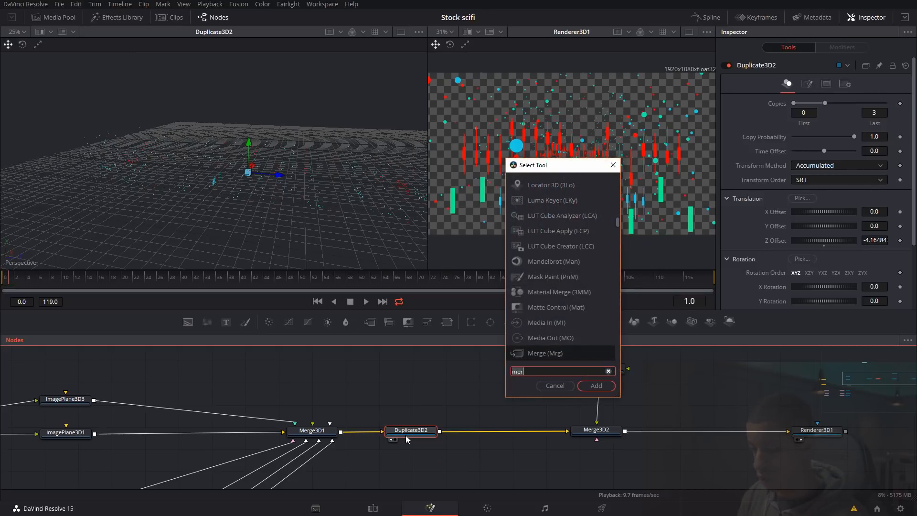
key("BackSpace")
key("BackSpace")
key("BackSpace")
type("fo")
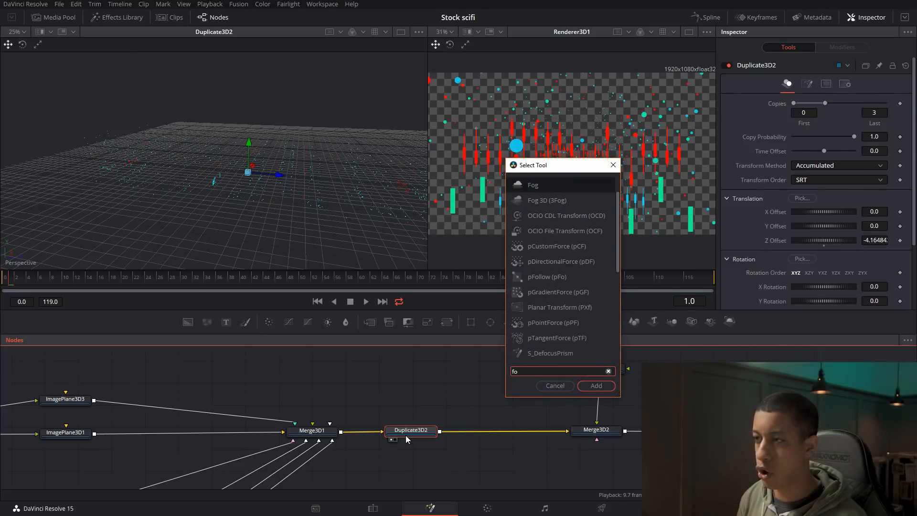
key("Return")
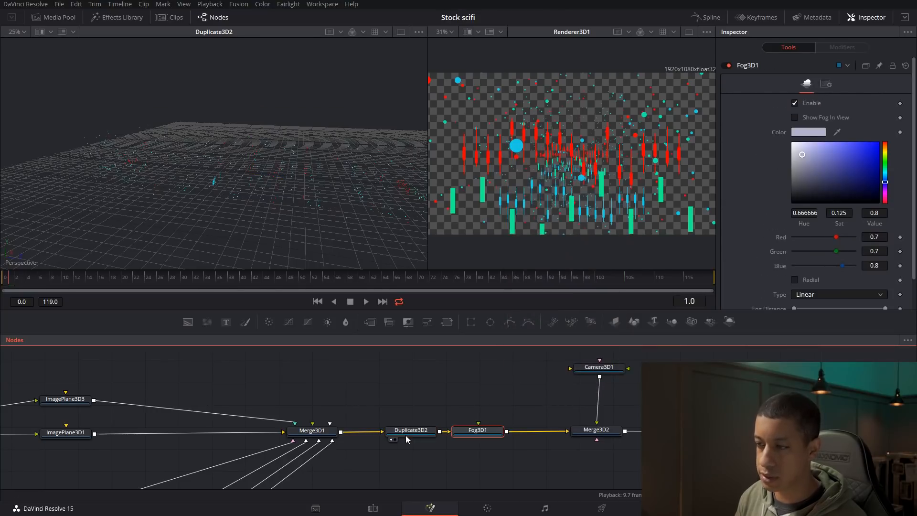
- Space Fog3D1 slightly away from Duplicate3D2 and set its fog color to dark red with hue 0.016, saturation 0.601 and value 0.244
left_click_drag(501, 435, 502, 436)
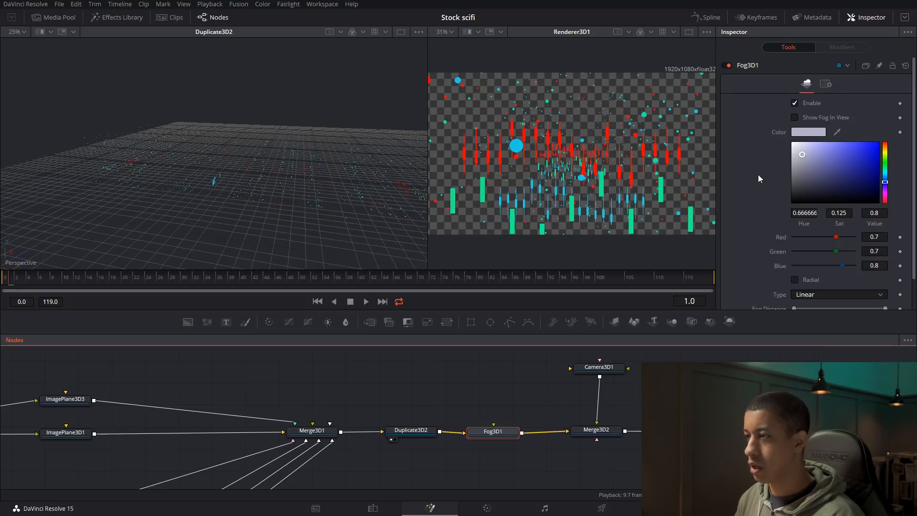
scroll(754, 185, "down", 2)
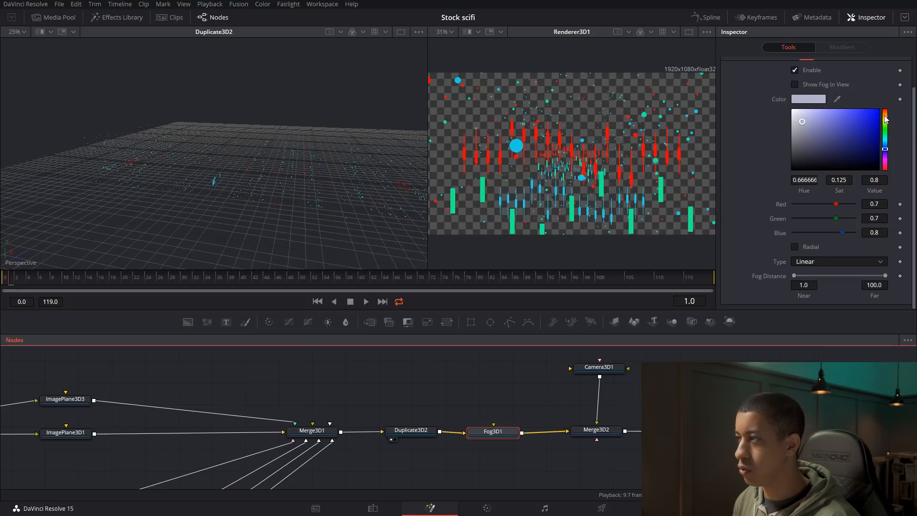
left_click_drag(886, 119, 887, 114)
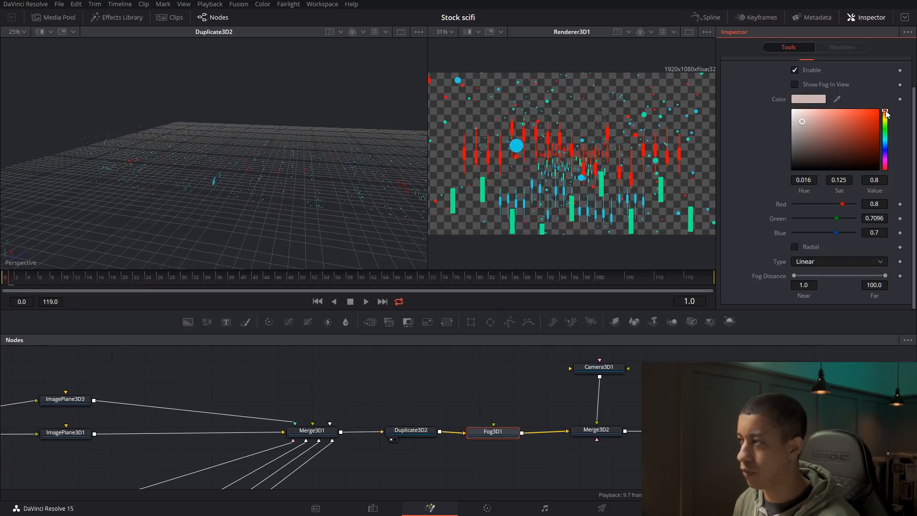
left_click_drag(844, 143, 845, 159)
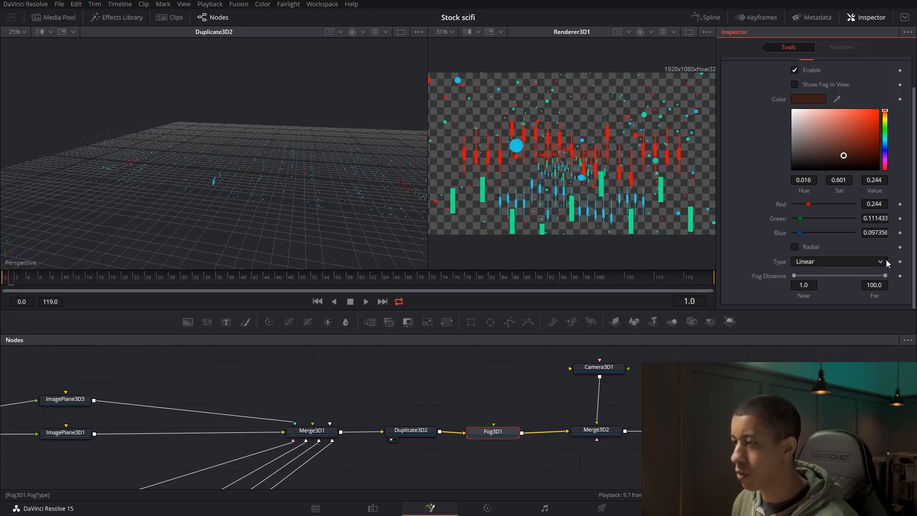
- Reduce Fog3D1's far fog distance to about 11.7
left_click_drag(886, 276, 853, 276)
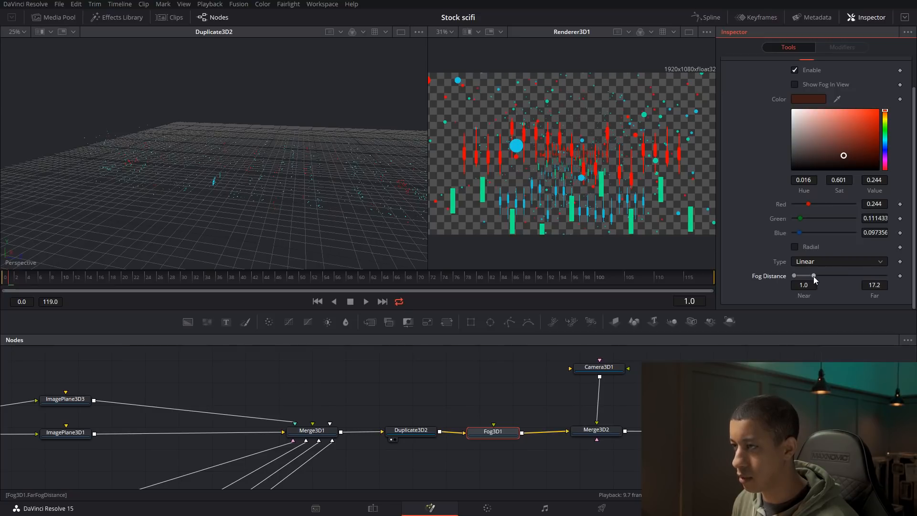
left_click_drag(809, 276, 807, 276)
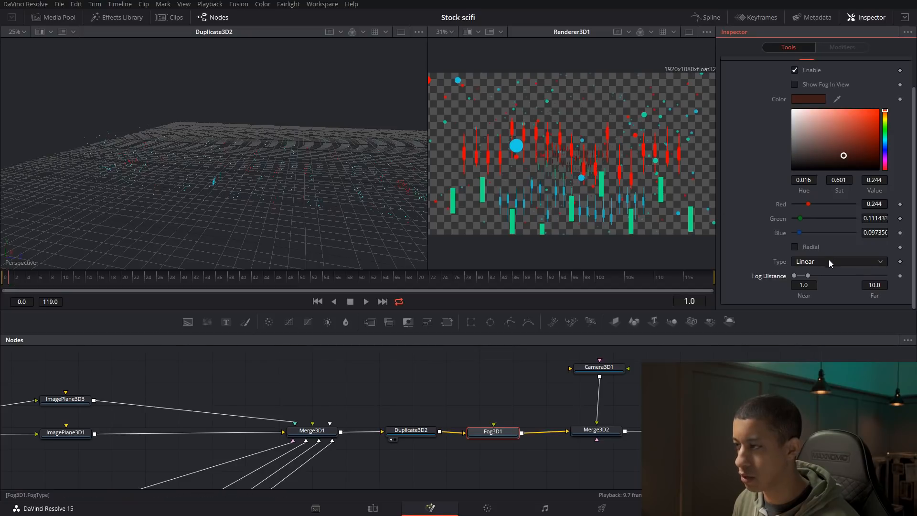
left_click_drag(808, 276, 809, 276)
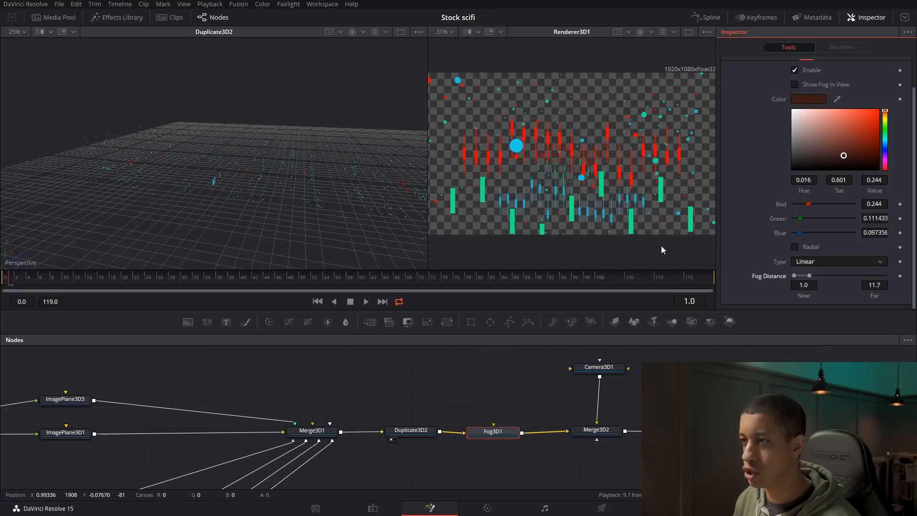
- Show Merge3D2 in the perspective viewer and pull Camera3D1 back from the charts along Z
left_click_drag(362, 236, 144, 202)
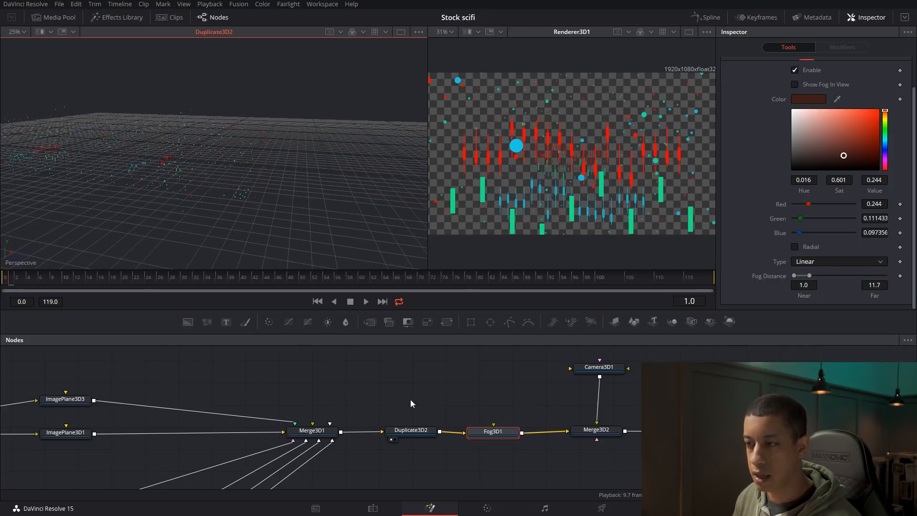
left_click(597, 432)
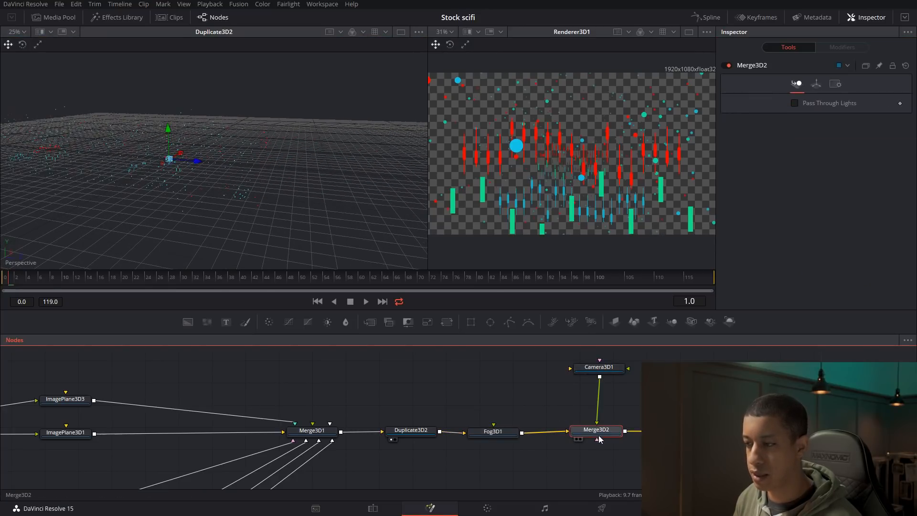
key("1")
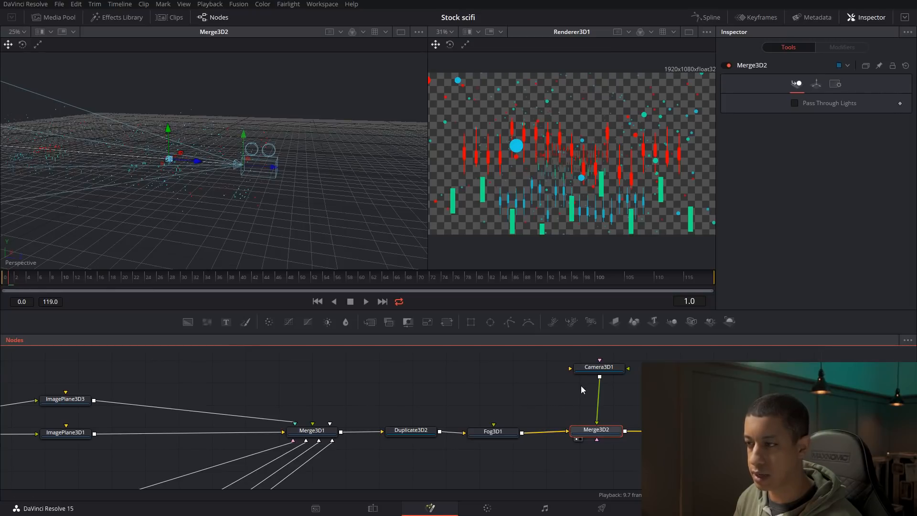
left_click(601, 372)
left_click_drag(273, 169, 349, 187)
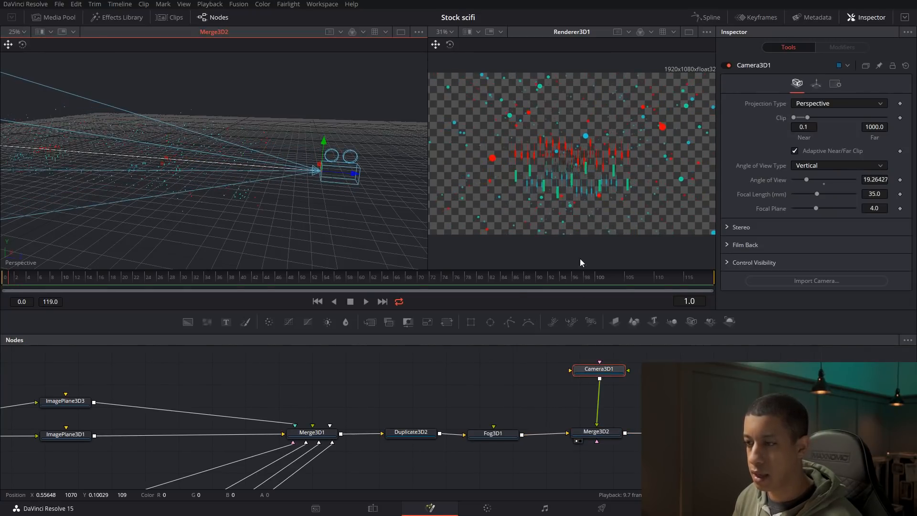
- Switch Fog3D1 off and on again to compare the render with and without fog
left_click(493, 434)
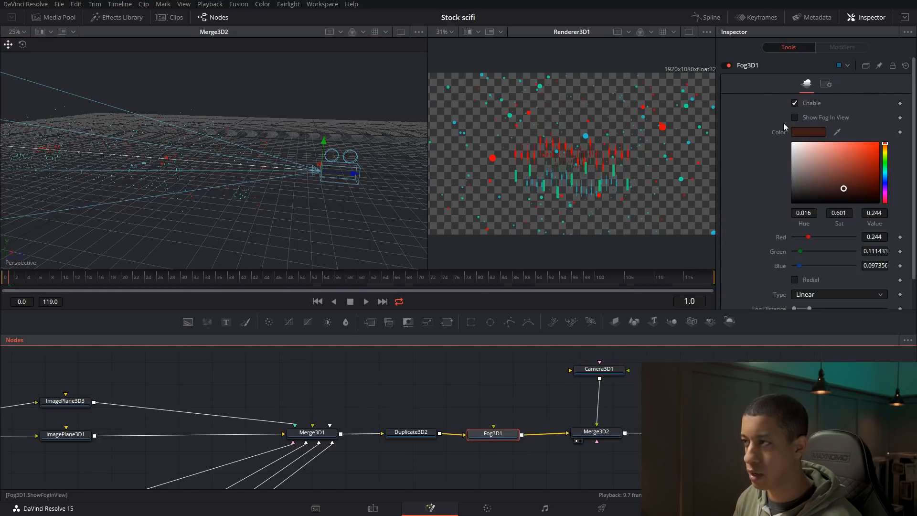
left_click(795, 103)
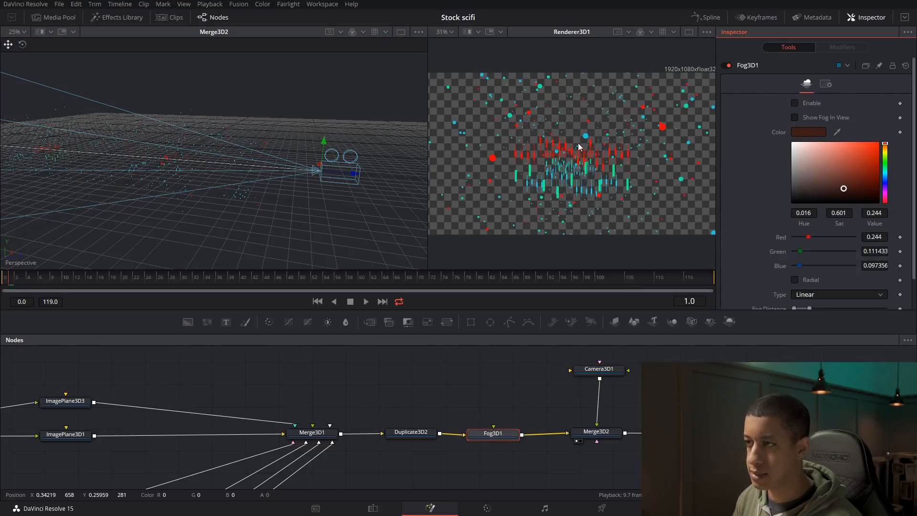
left_click(795, 103)
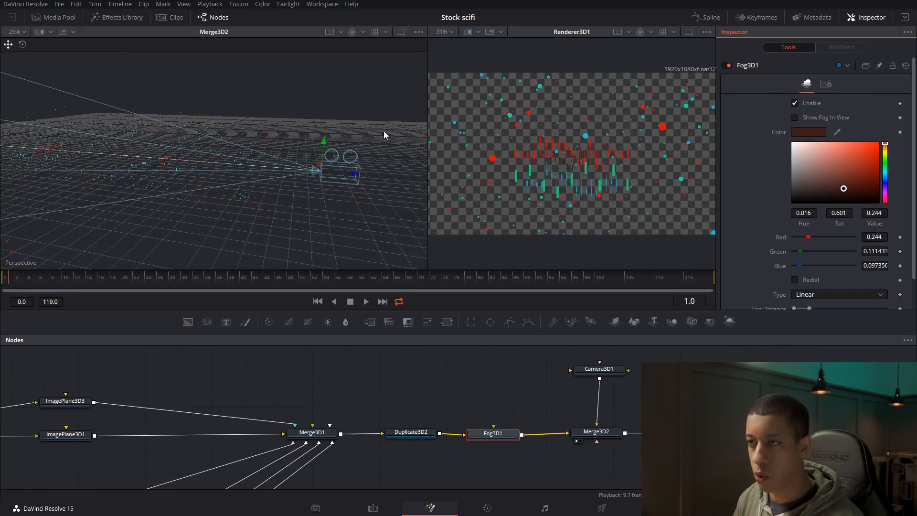
- Slide the camera forward through the charts, and pull it back along Z to about 5.32
left_click_drag(352, 176, 28, 179)
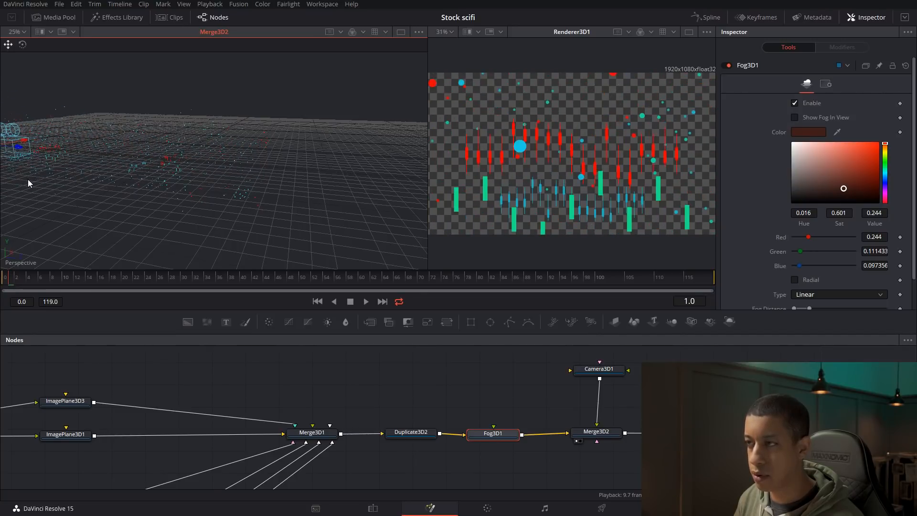
left_click_drag(19, 148, 409, 219)
- Nudge Fog3D1 in the node chain between Duplicate3D2 and Merge3D2 and deselect it
left_click_drag(665, 387, 631, 387)
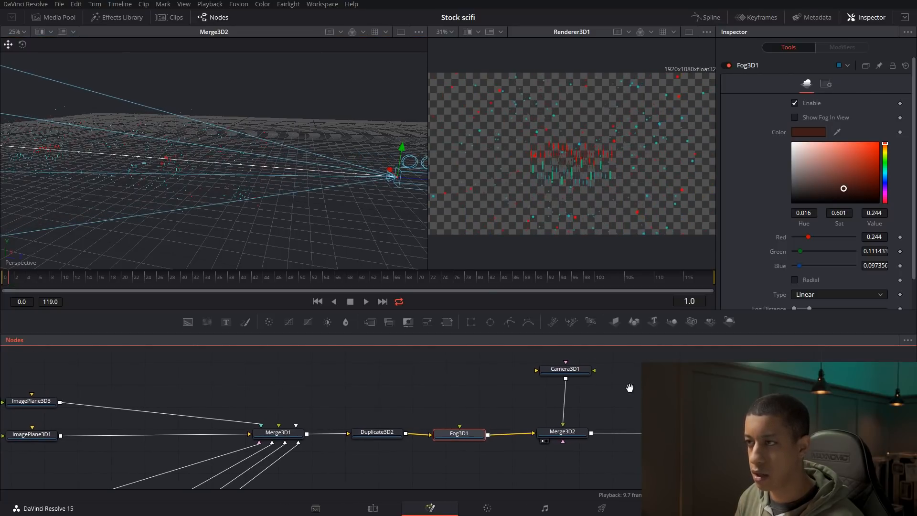
left_click_drag(465, 434, 469, 431)
scroll(537, 450, "right", 5)
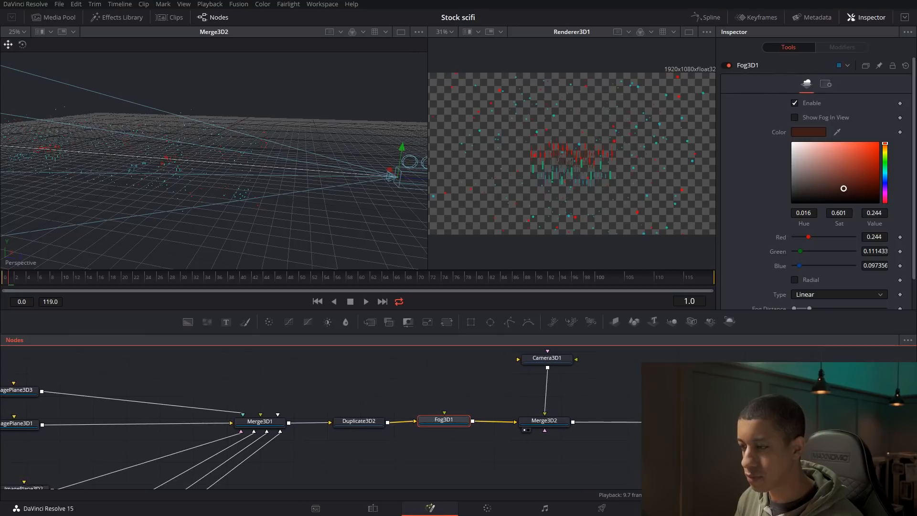
left_click(523, 449)
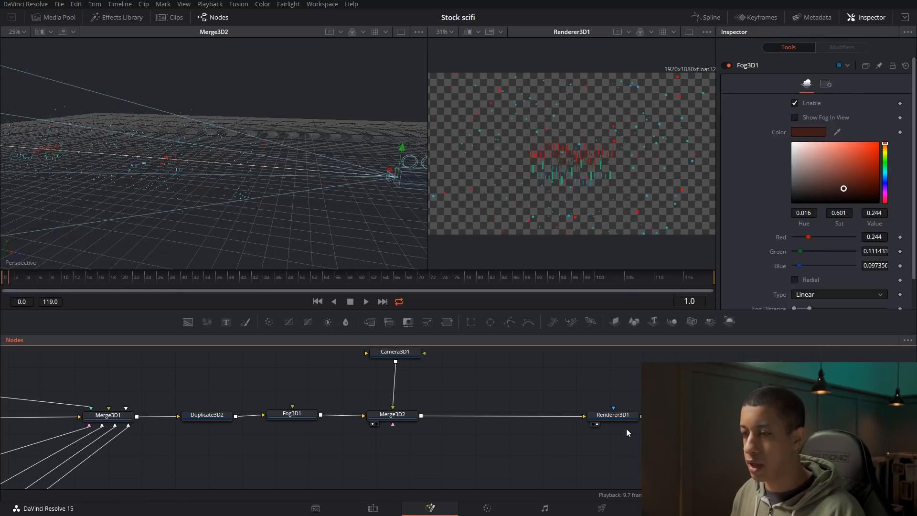
left_click_drag(477, 395, 497, 401)
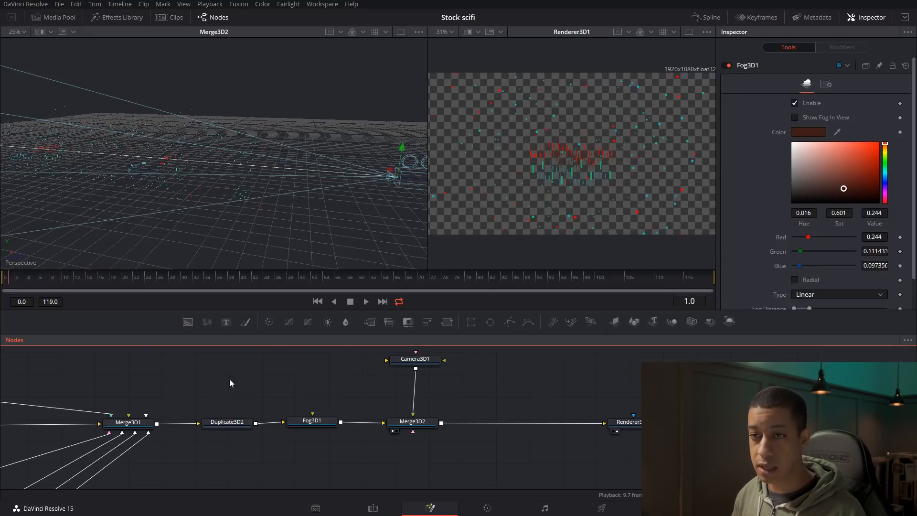
- Go to frame 0 and raise Fog3D1's far fog distance to about 18.9
left_click(7, 286)
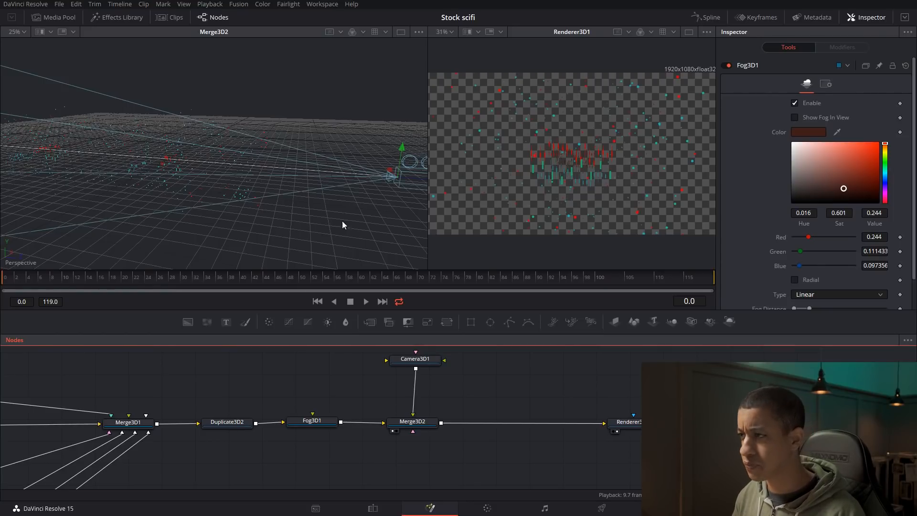
scroll(756, 152, "down", 1)
left_click(809, 280)
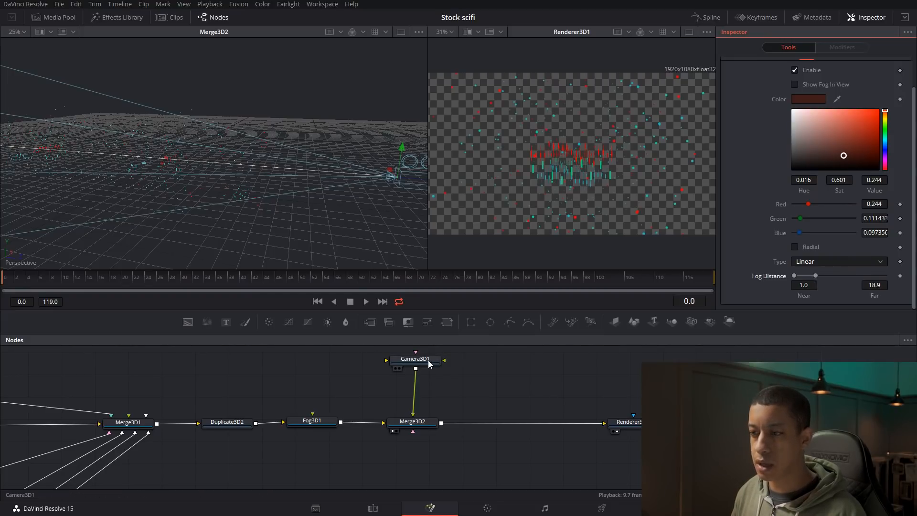
- Set a keyframe on Camera3D1's Z Offset at frame 0
left_click(417, 371)
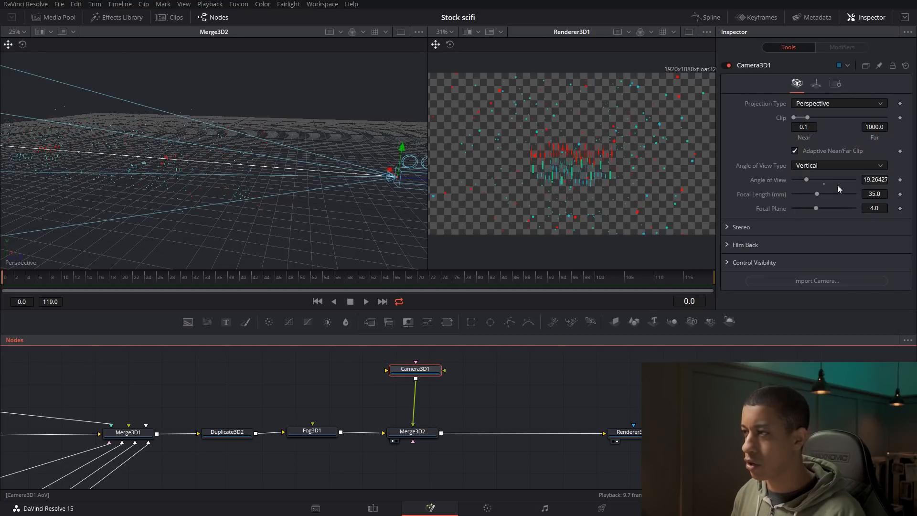
left_click(817, 84)
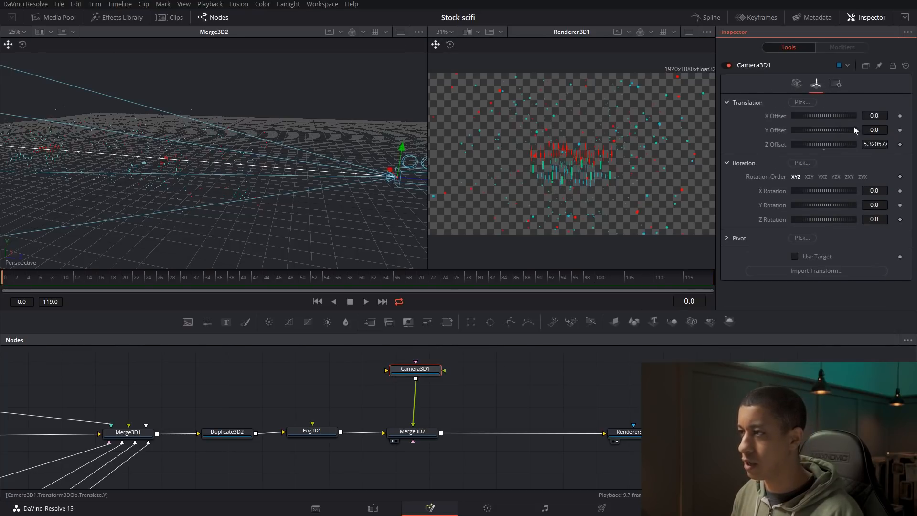
left_click(901, 145)
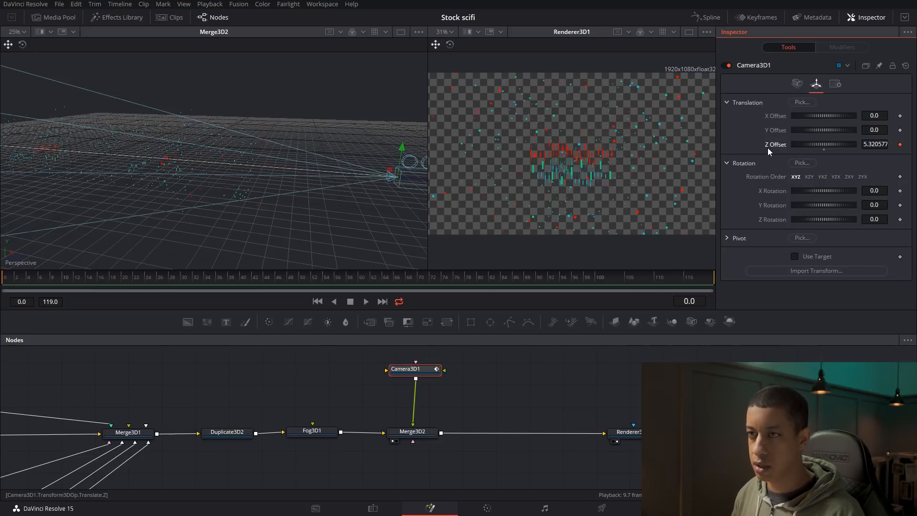
- At frame 119, move the camera forward through the charts to a Z Offset of about -7.13
left_click(184, 283)
left_click(707, 284)
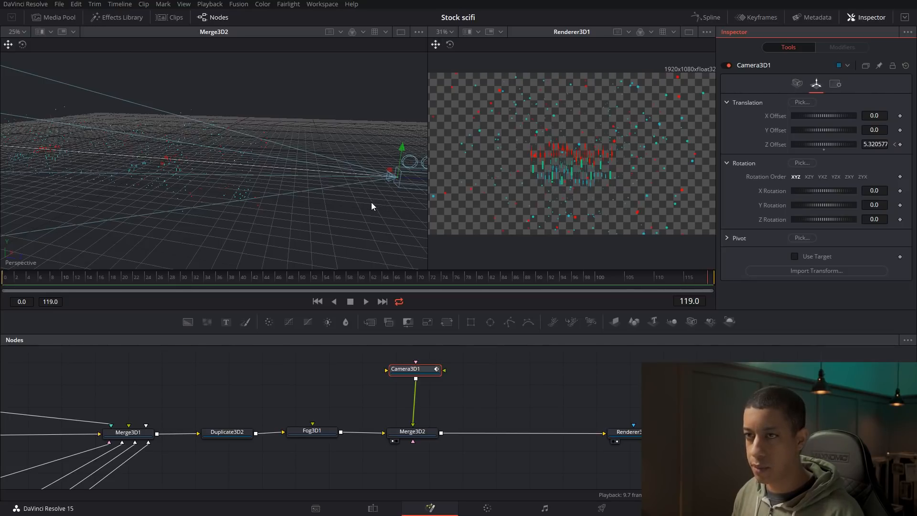
scroll(371, 202, "down", 3)
left_click_drag(371, 182, 153, 173)
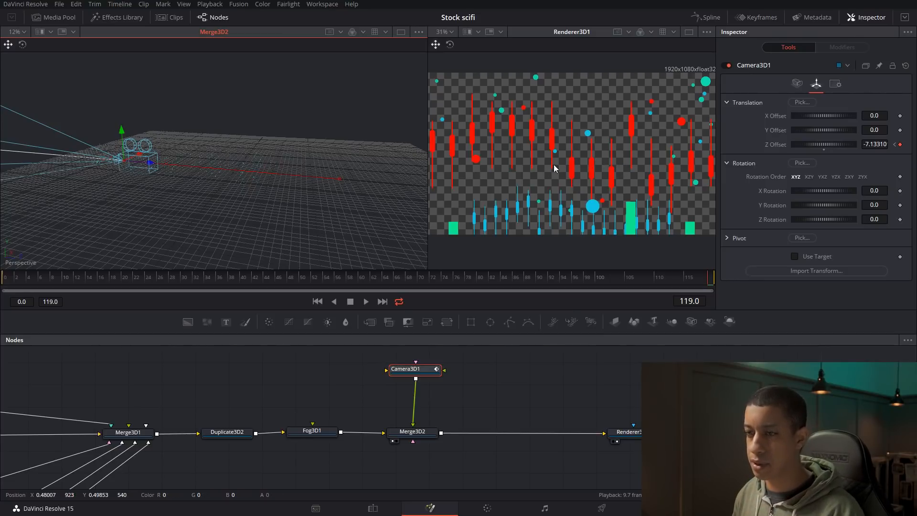
- Raise the red chart plane ImagePlane3D1 above the camera path and shift it slightly along Z
left_click_drag(214, 391, 462, 382)
left_click_drag(271, 376, 451, 380)
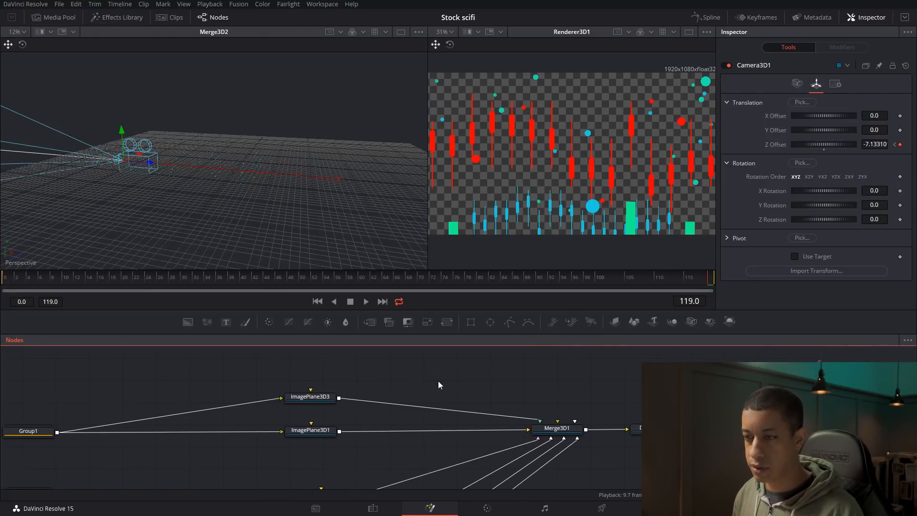
left_click_drag(274, 385, 300, 381)
left_click_drag(485, 441, 358, 442)
left_click(374, 420)
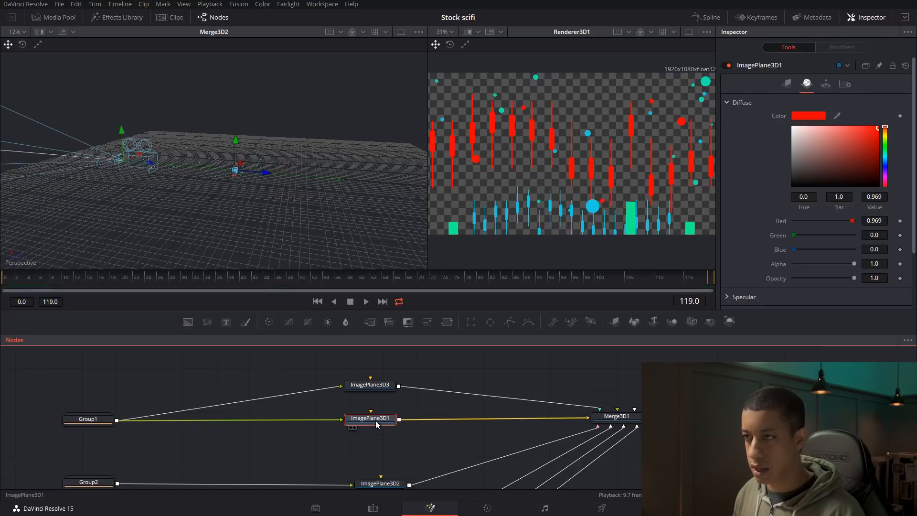
left_click(236, 142)
left_click_drag(236, 140, 236, 138)
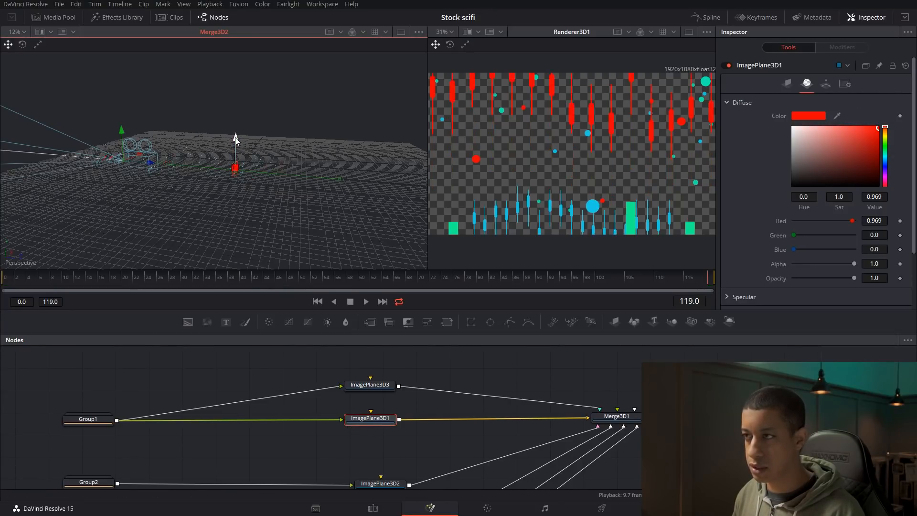
left_click_drag(265, 170, 259, 169)
left_click_drag(231, 140, 232, 139)
- Lower the blue chart plane ImagePlane3D3 slightly and check the camera move along the timeline, returning to frame 0
left_click(370, 385)
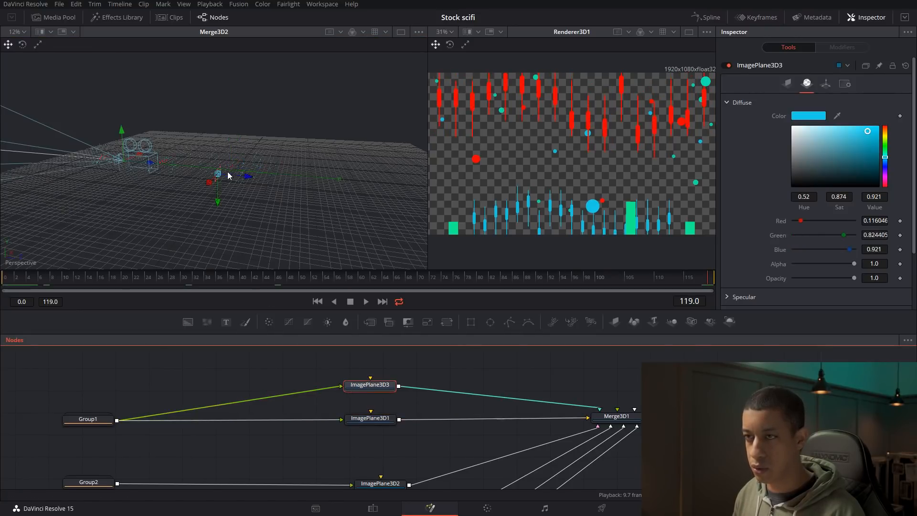
left_click_drag(218, 203, 249, 182)
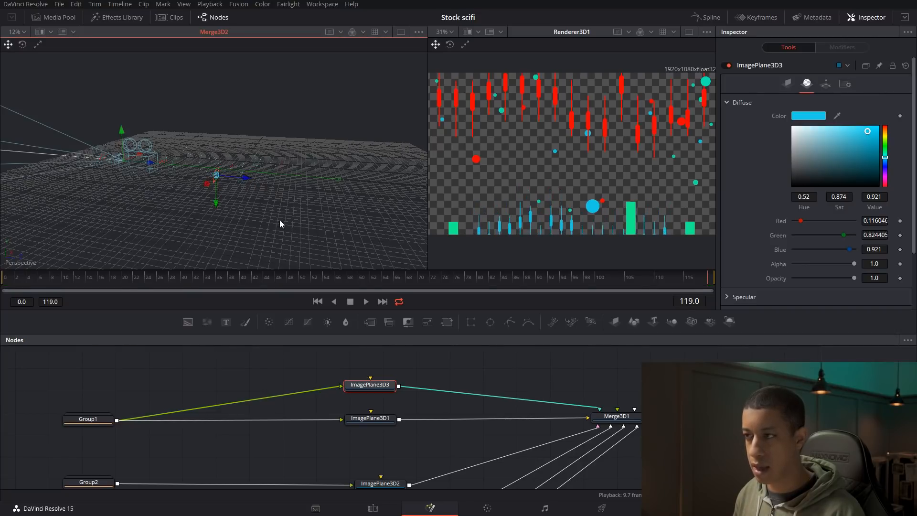
left_click(634, 279)
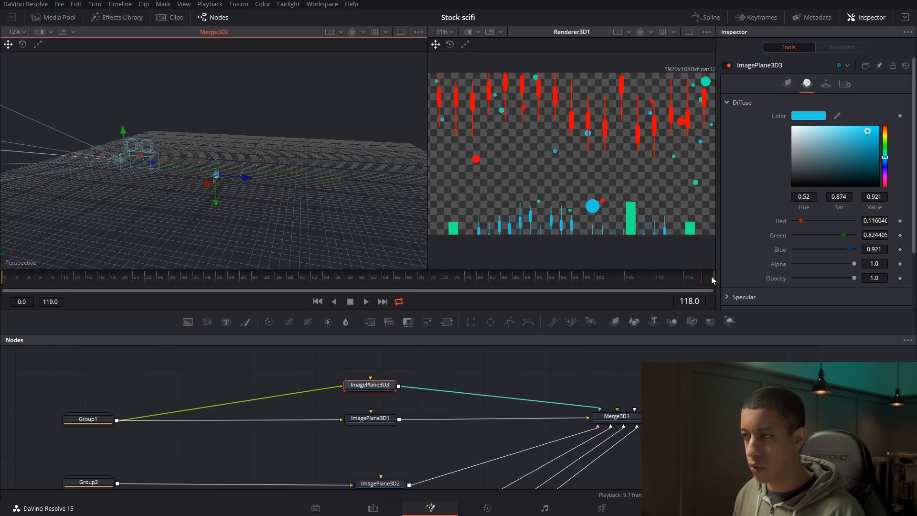
key("Left")
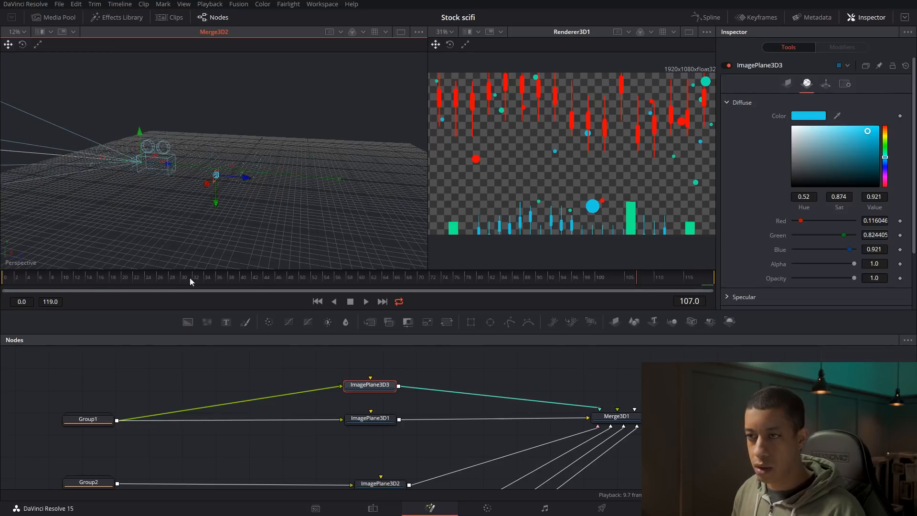
left_click(2, 282)
- Set Camera3D1's Z Rotation to 180 at frame 0 and keyframe it
left_click_drag(598, 375, 197, 371)
left_click_drag(556, 379, 490, 408)
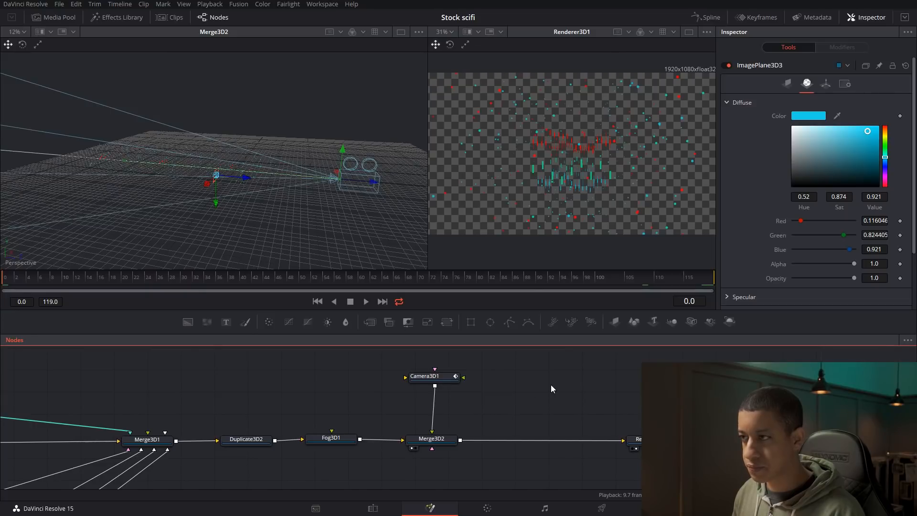
left_click(452, 444)
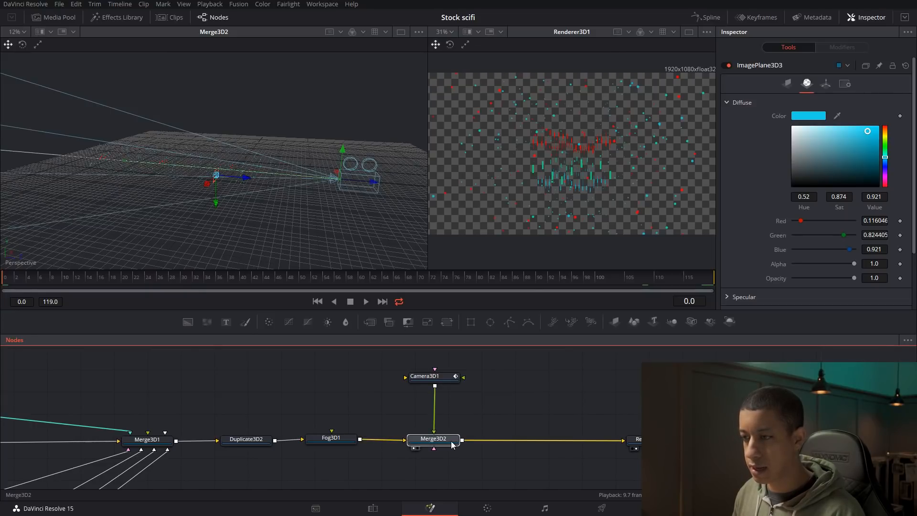
left_click(448, 378)
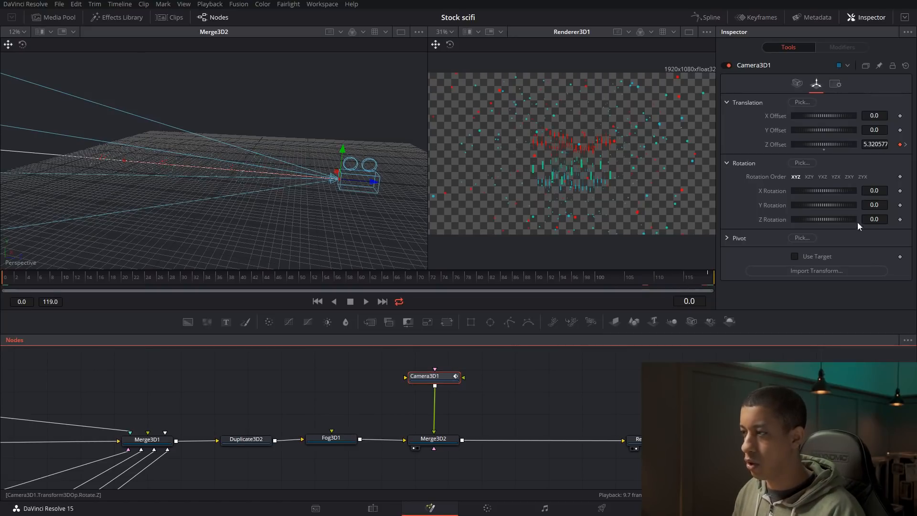
left_click(881, 219)
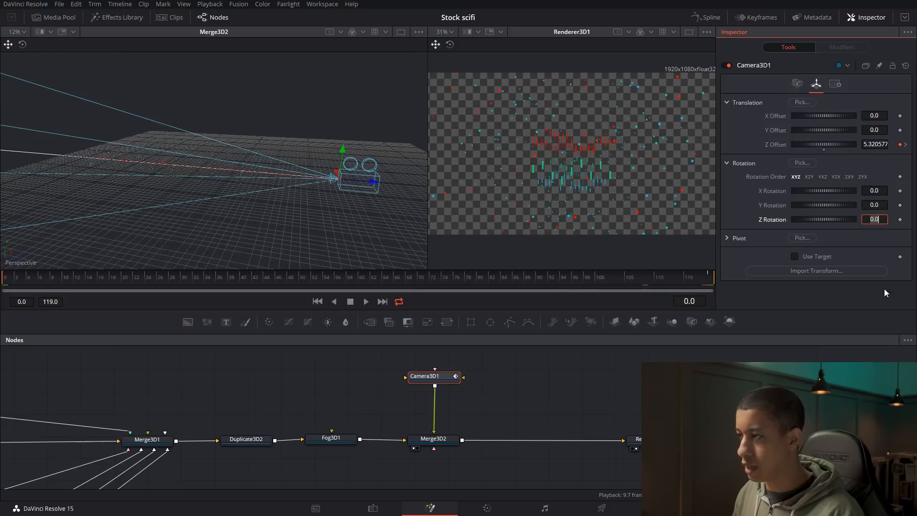
type("180")
key("Tab")
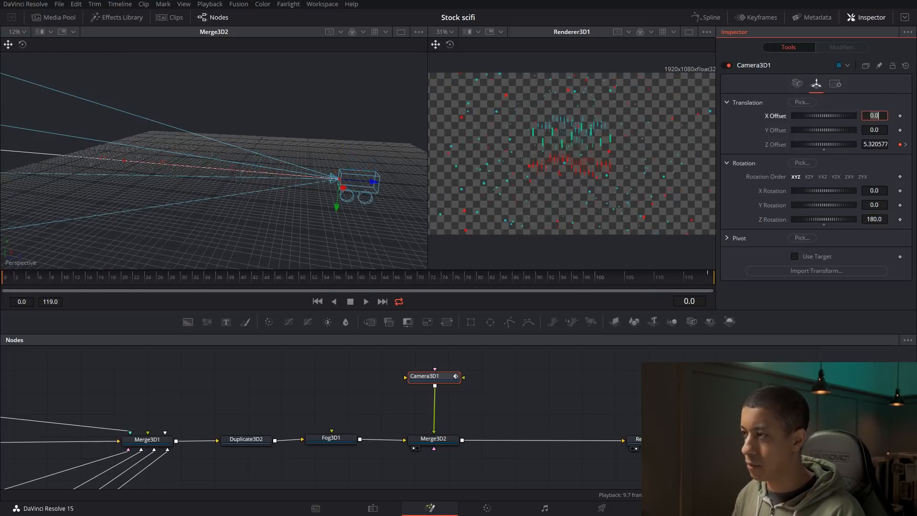
left_click(900, 219)
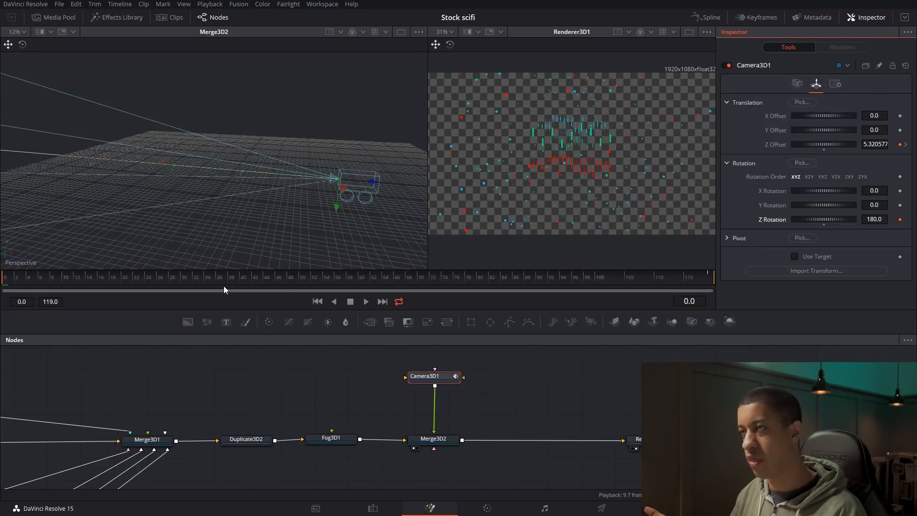
- At frame 44, return the camera's Z Rotation to 0 and check the roll partway at frame 21
left_click(269, 280)
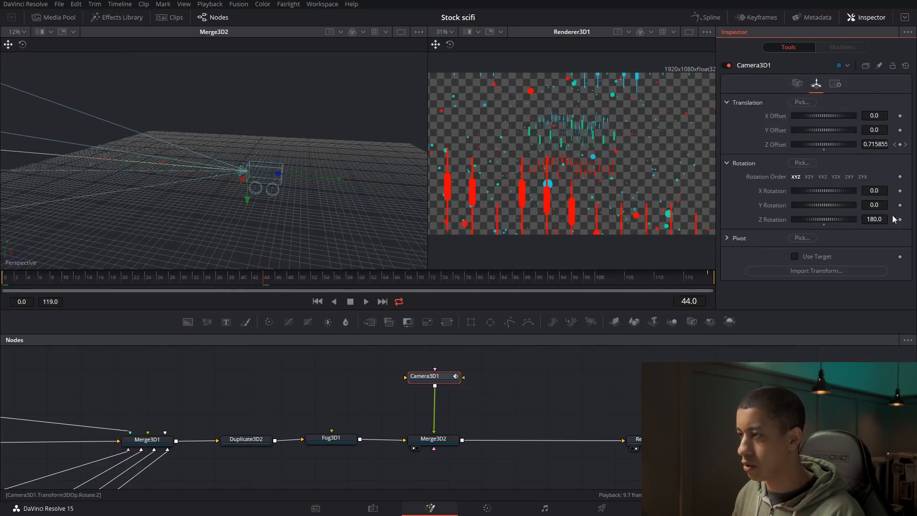
left_click(824, 222)
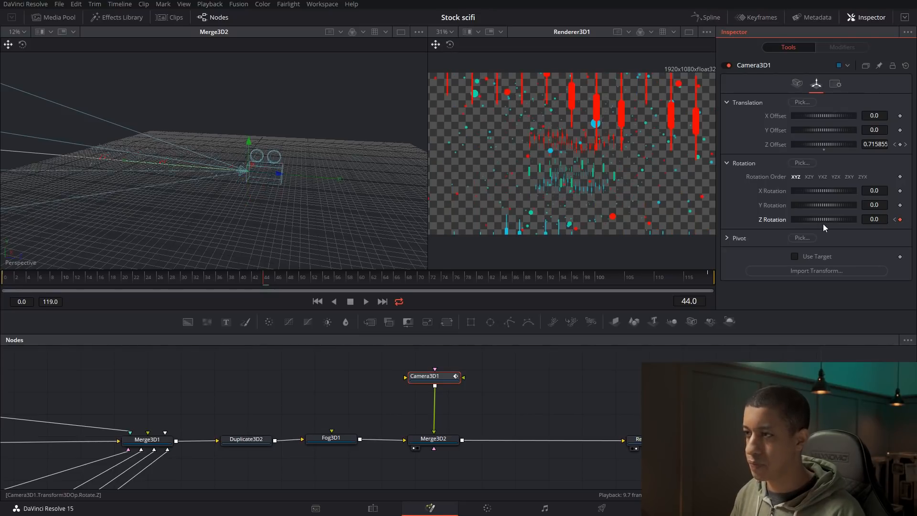
left_click(137, 283)
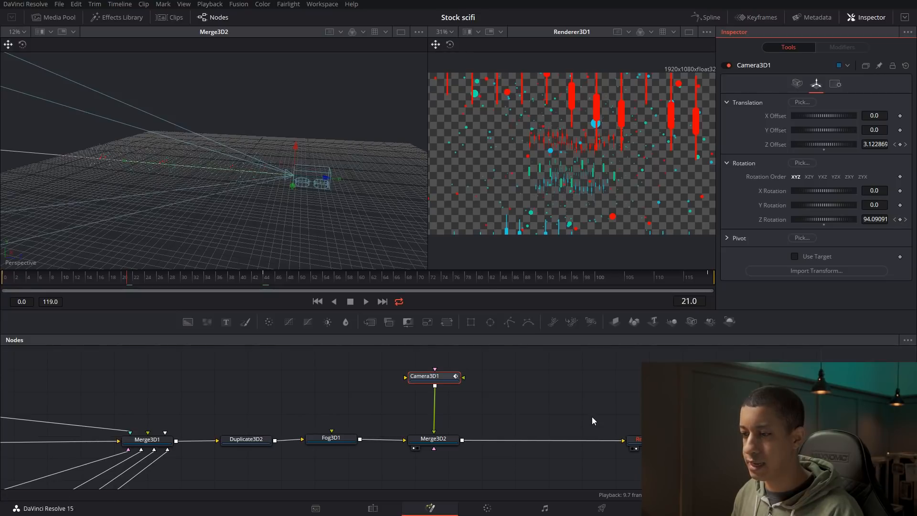
- Smooth Camera3D1's Z Rotation keyframe at frame 44 in the spline editor, with an Ease In of about 89.7
left_click(418, 380)
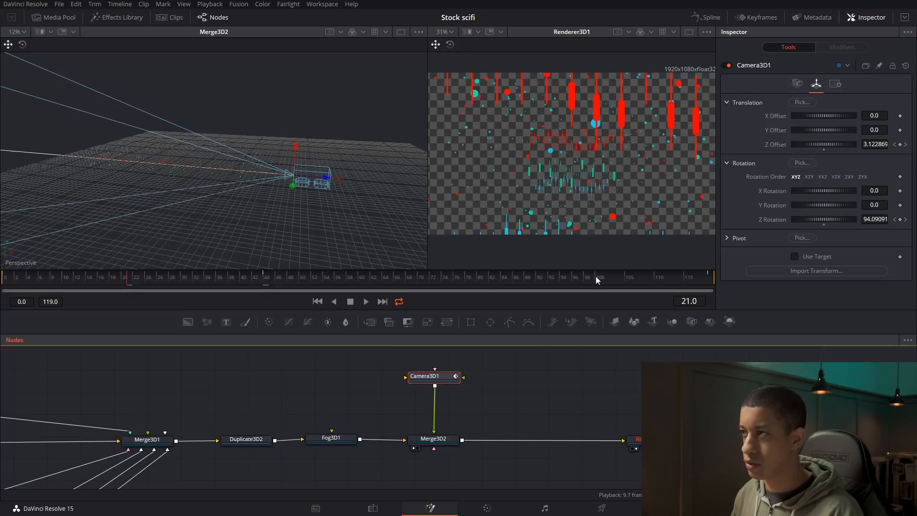
left_click(711, 19)
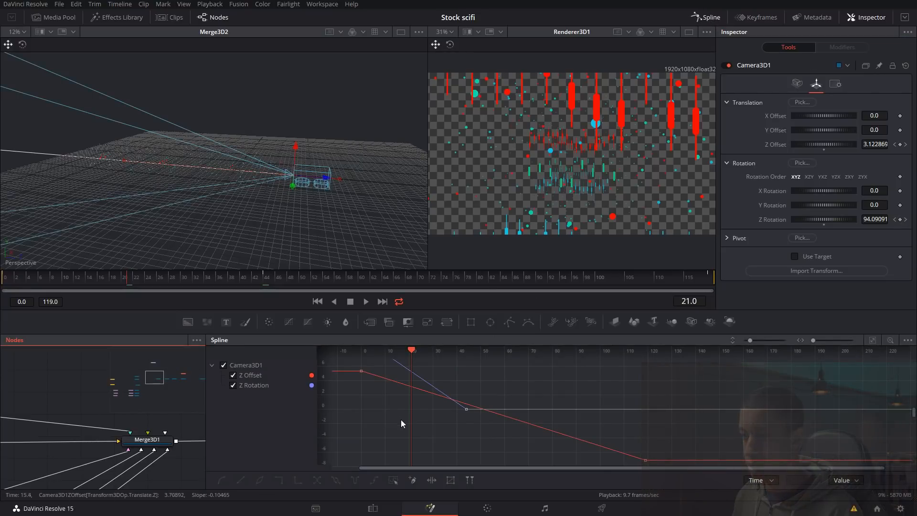
left_click_drag(468, 425, 522, 460)
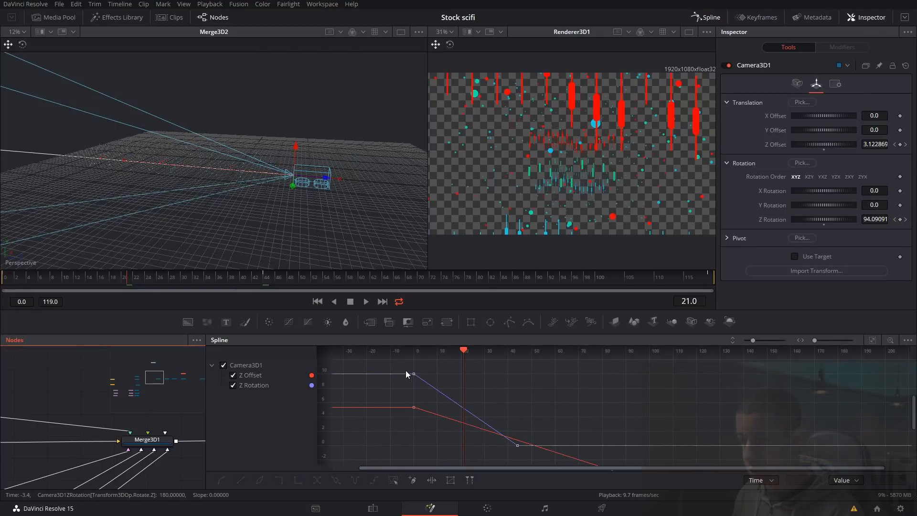
left_click_drag(512, 462, 532, 439)
key("s")
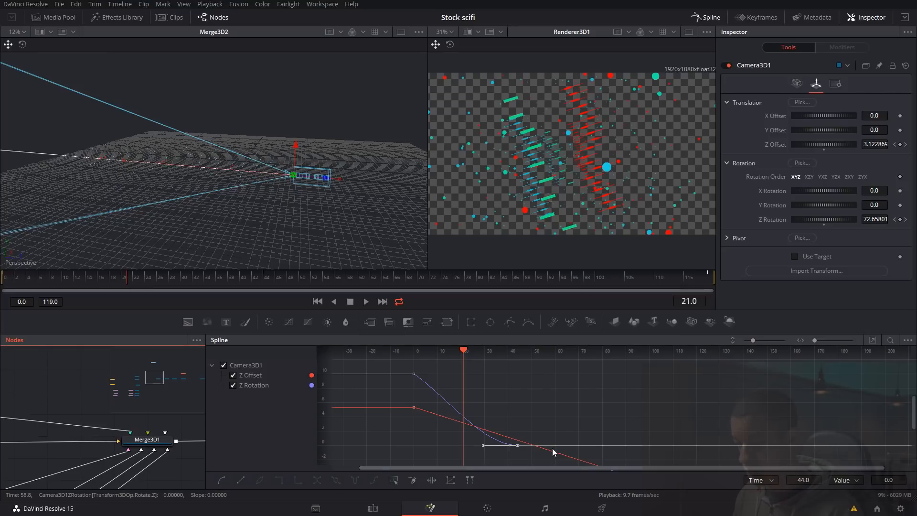
key("t")
left_click_drag(812, 352, 820, 353)
left_click_drag(785, 439, 705, 382)
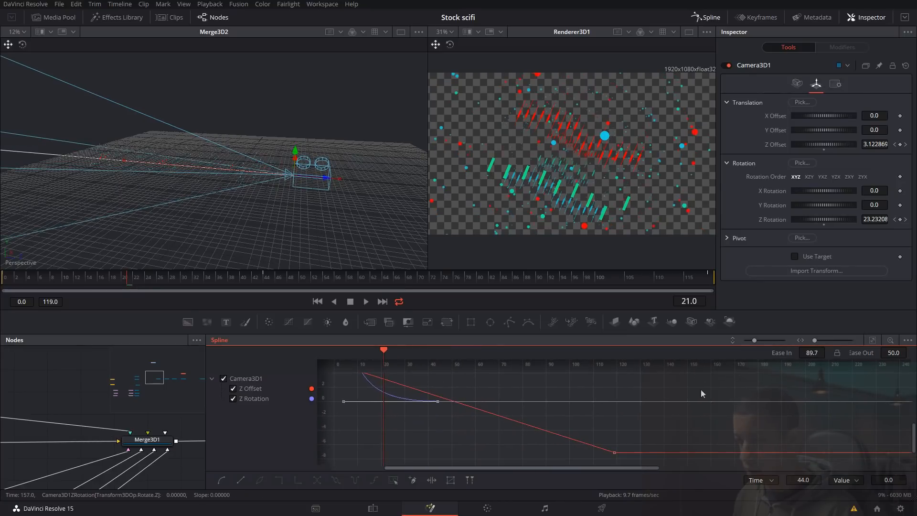
- Smooth the Z Offset keyframe at frame 119 with an Ease In of about 84.7, close the spline editor and return to frame 0
left_click_drag(594, 459, 595, 460)
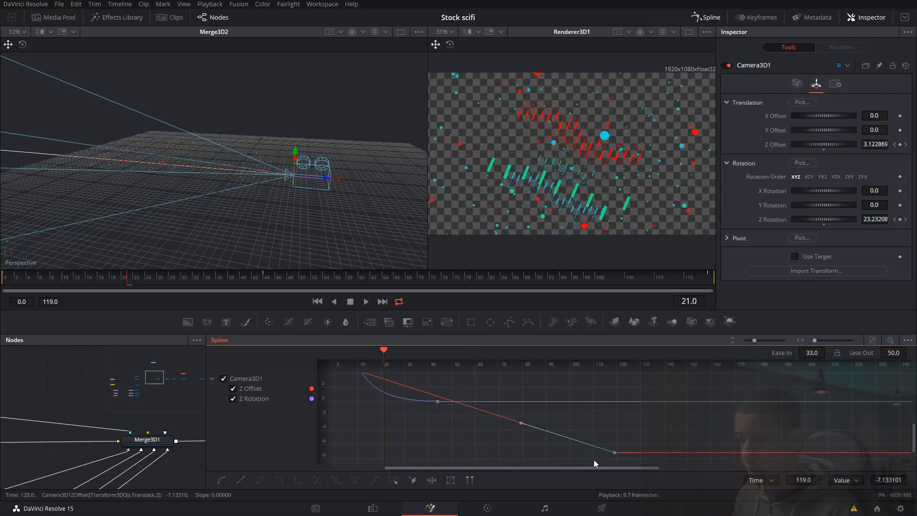
key("s")
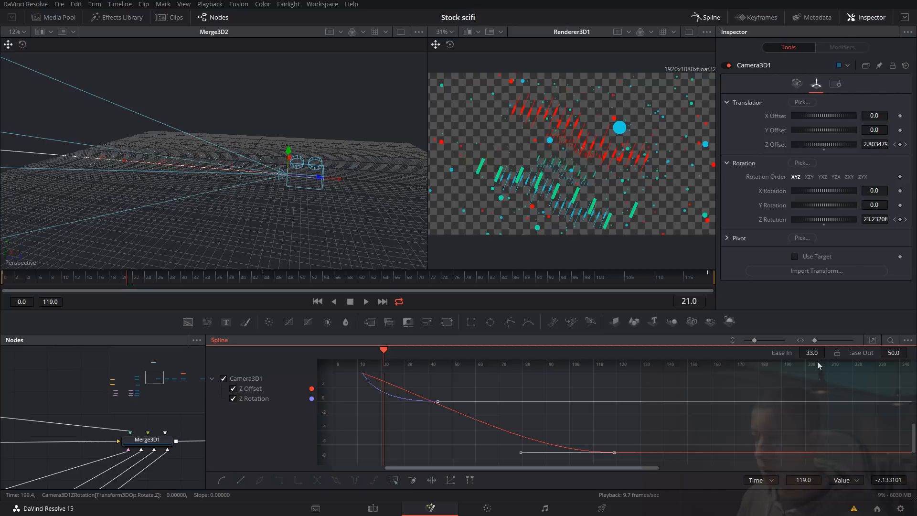
left_click_drag(816, 353, 821, 353)
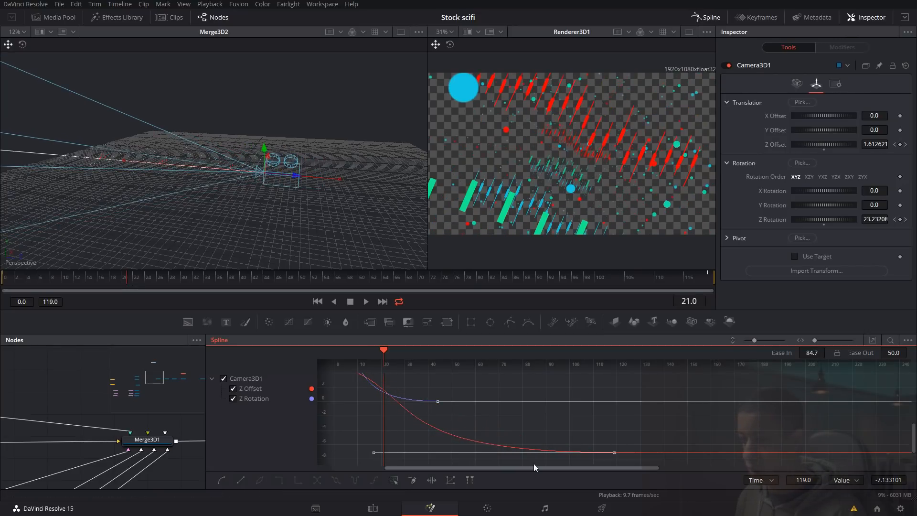
left_click_drag(424, 409, 476, 420)
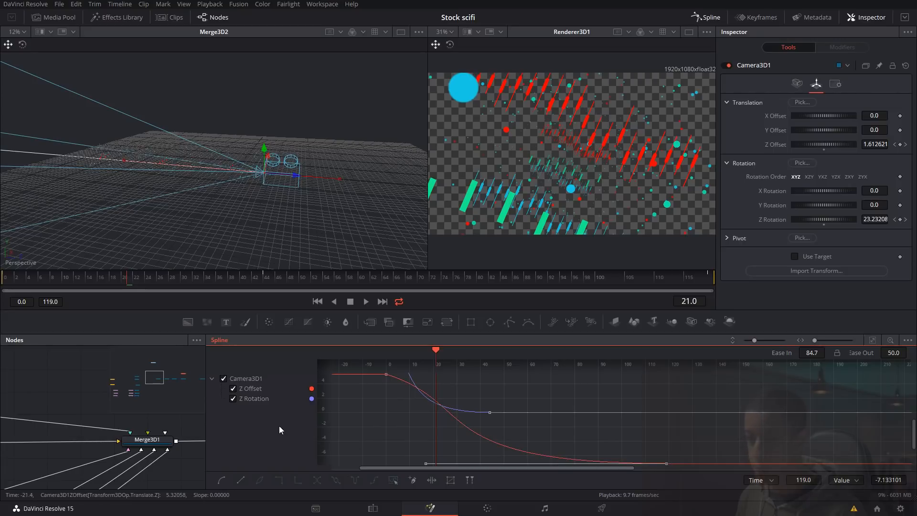
left_click(708, 17)
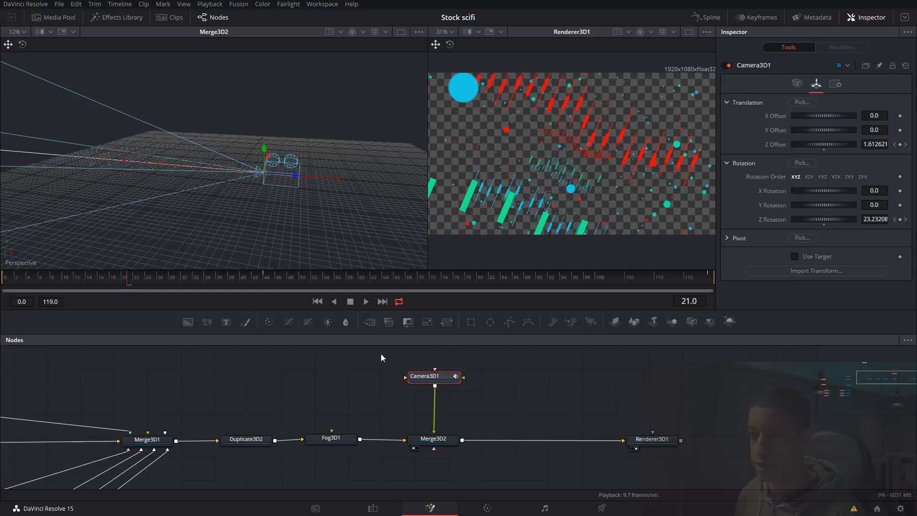
left_click(4, 281)
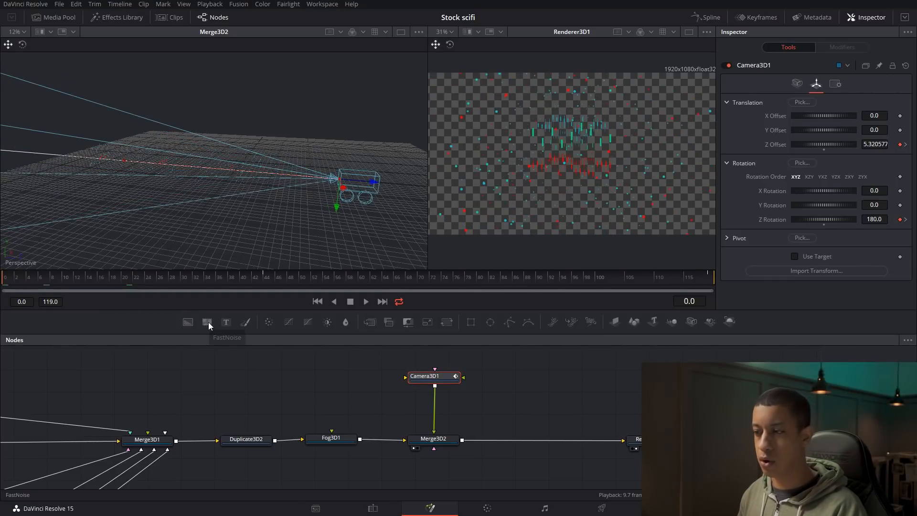
- Switch Renderer3D1 to the OpenGL Renderer and enable its Accumulation Effects
left_click(633, 440)
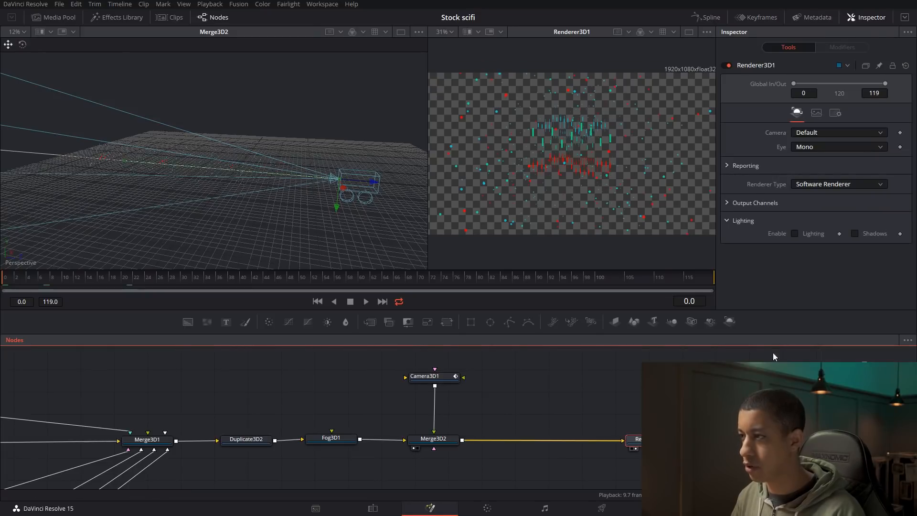
left_click(839, 184)
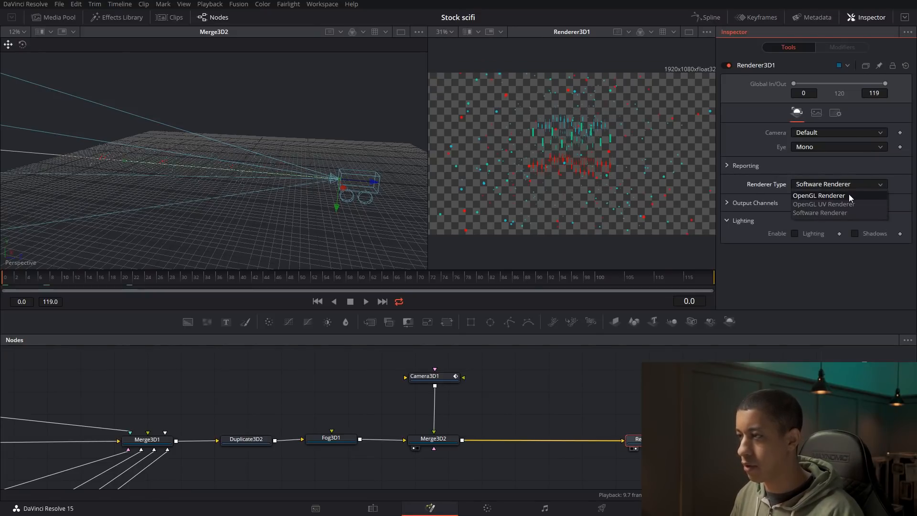
left_click(849, 195)
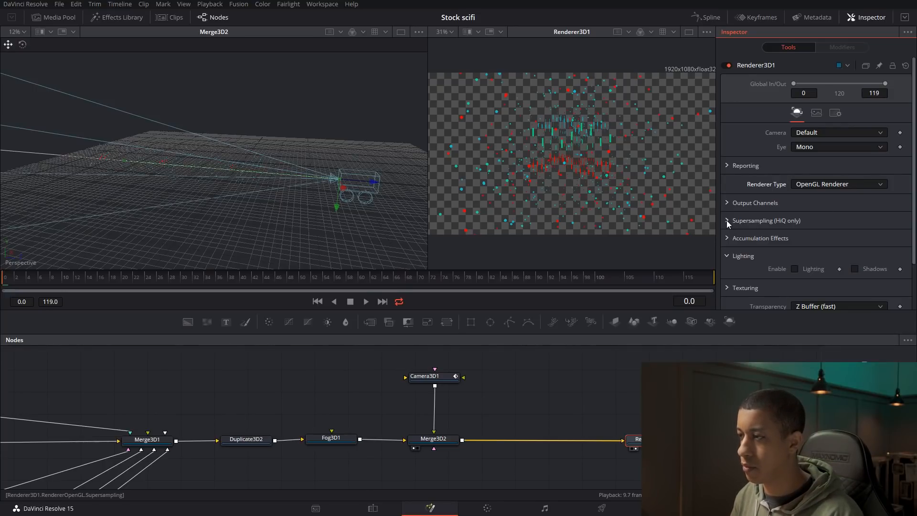
left_click(726, 237)
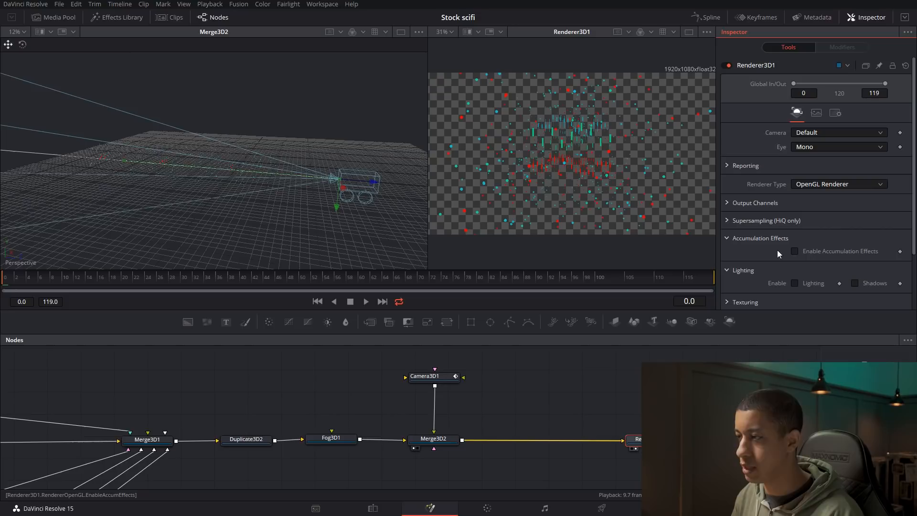
left_click(795, 251)
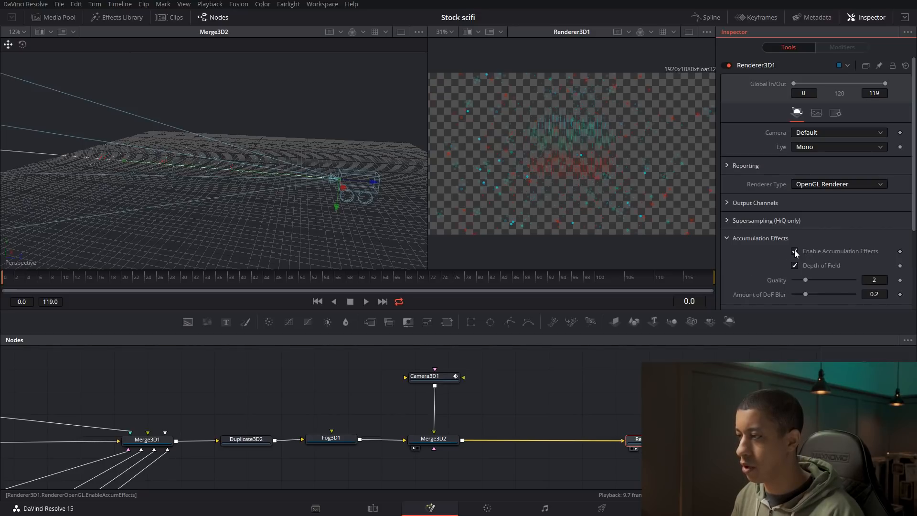
- Set the depth of field Quality to 25 and the Amount of DoF Blur to 0.002
left_click(877, 281)
type("225")
key("Return")
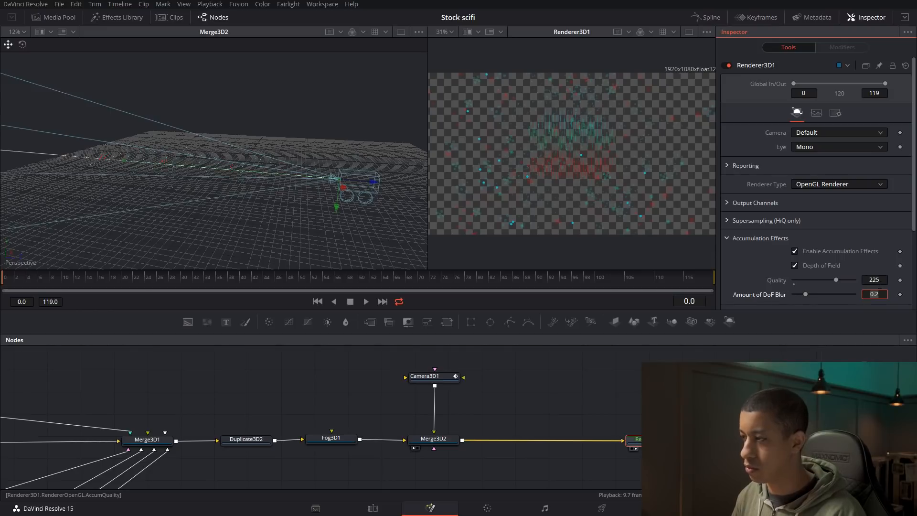
type("5")
key("Tab")
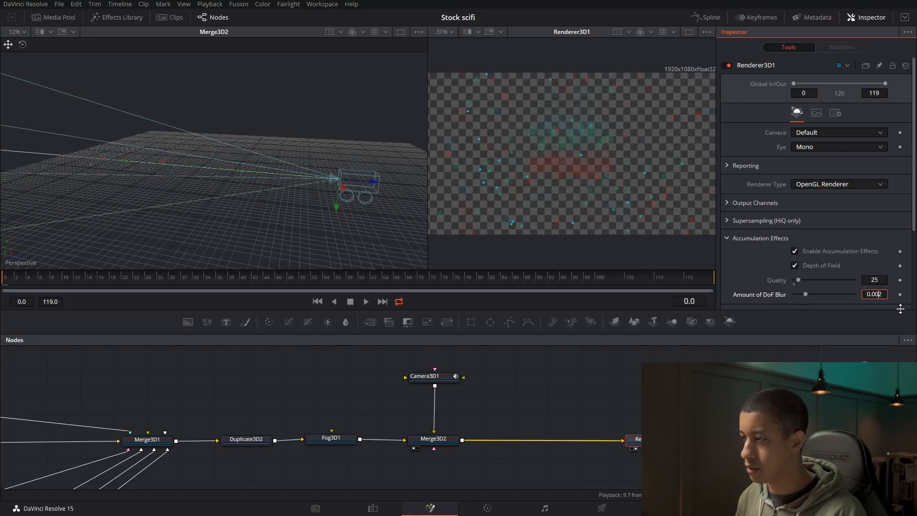
key("Return")
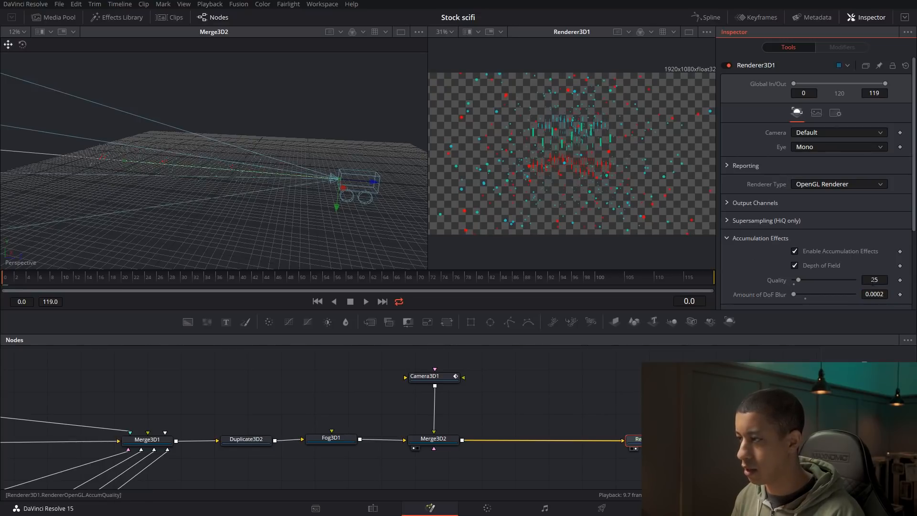
key("ctrl+z")
left_click(804, 93)
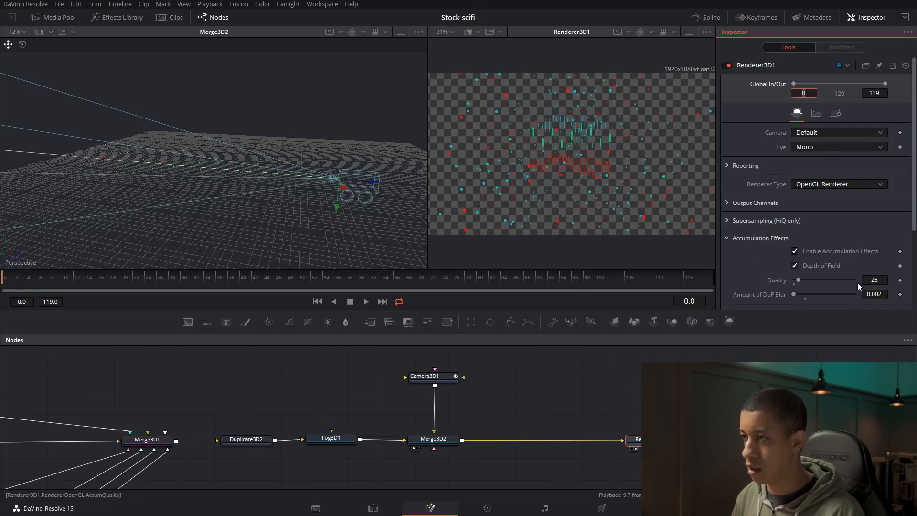
left_click(766, 277)
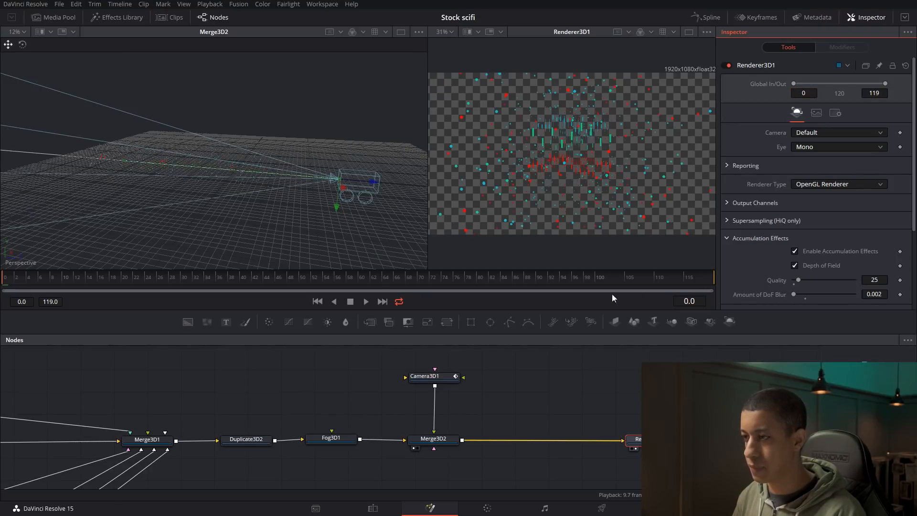
- Review the render at frames 119 and 85 and try an Amount of DoF Blur of 0.02
left_click_drag(706, 283, 713, 282)
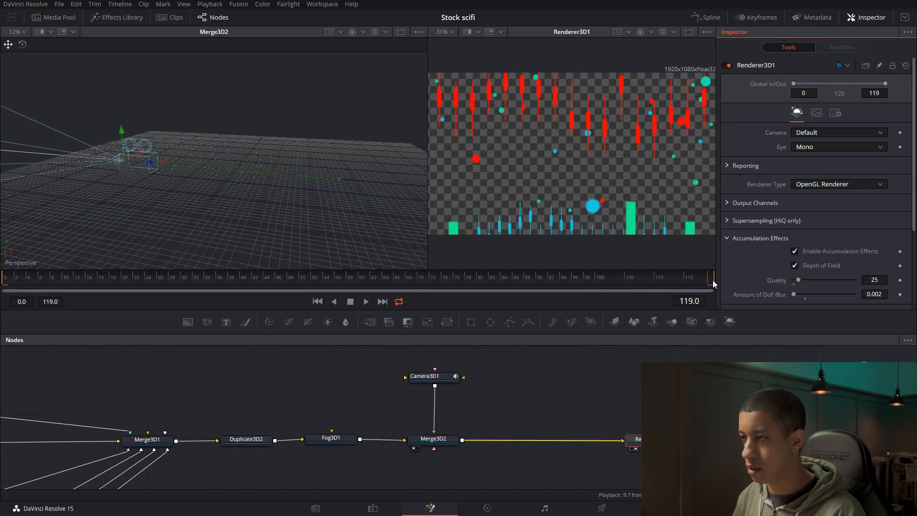
left_click_drag(572, 280, 510, 279)
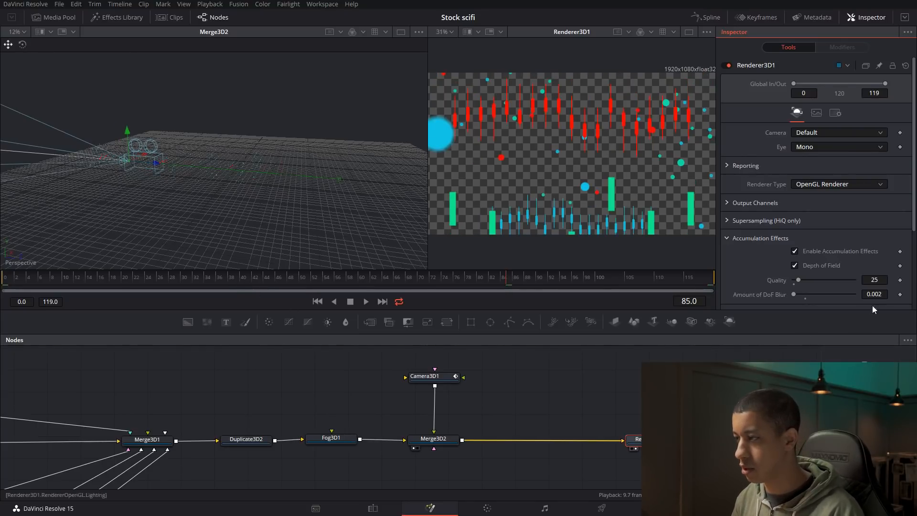
key("Return")
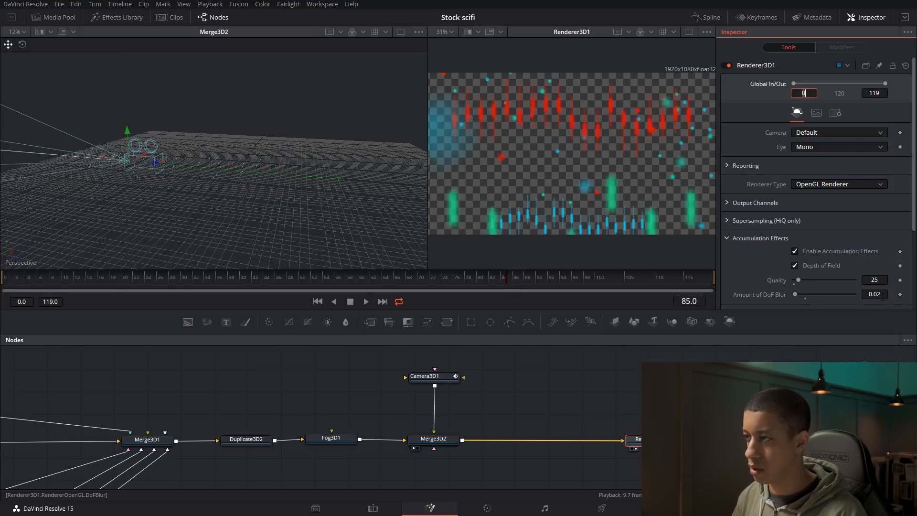
- Set the Amount of DoF Blur to 0.004 and go back to frame 0
left_click_drag(877, 295, 911, 306)
type("0")
type("4")
key("Tab")
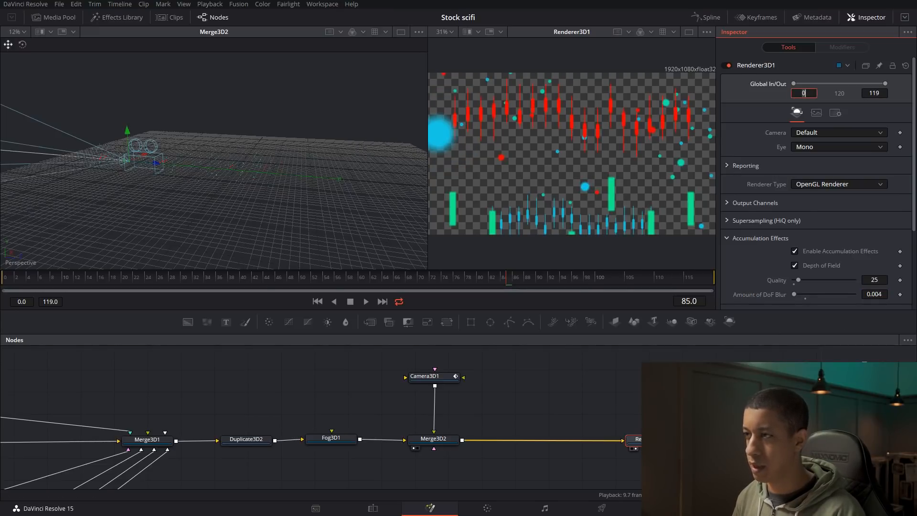
left_click(22, 277)
left_click(3, 280)
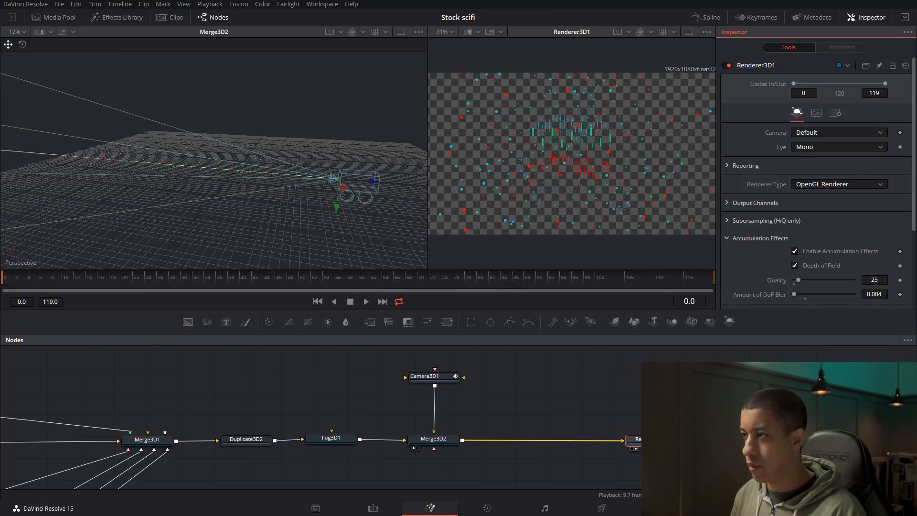
- Enable Motion Blur on Renderer3D1 and check the render at frame 2
left_click(836, 113)
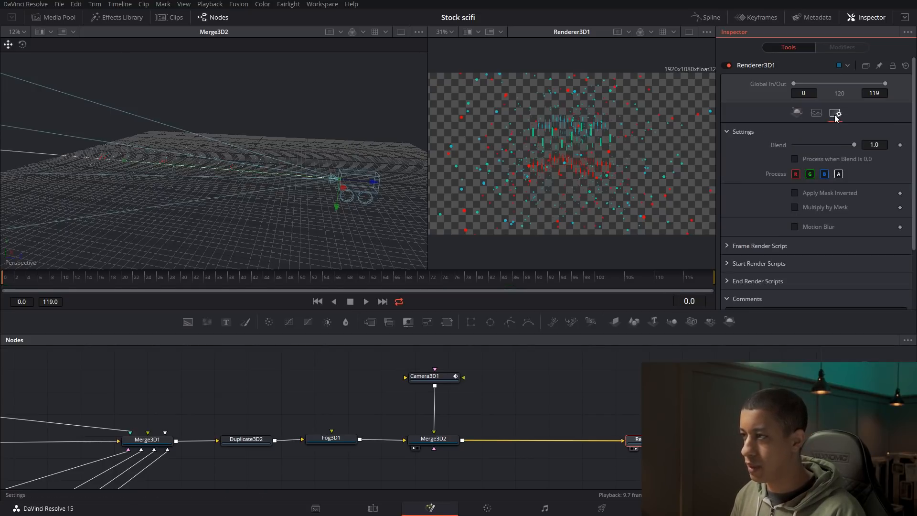
left_click(813, 224)
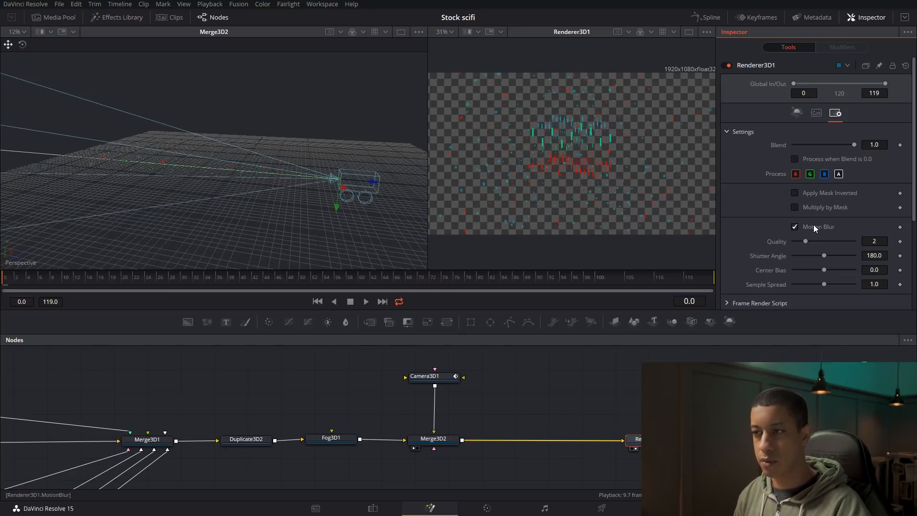
left_click(18, 280)
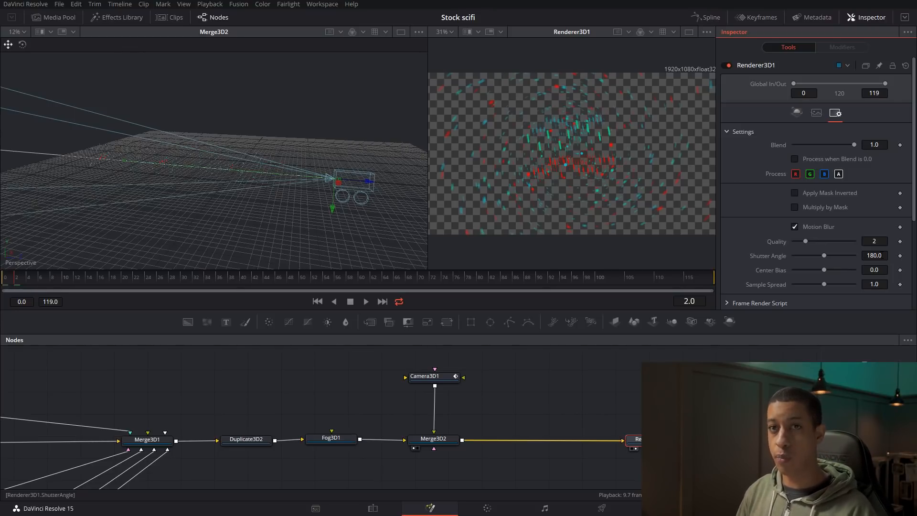
- Set Renderer3D1's motion blur Shutter Angle to 360 and its Quality to 25
left_click(882, 256)
type("360")
key("Tab")
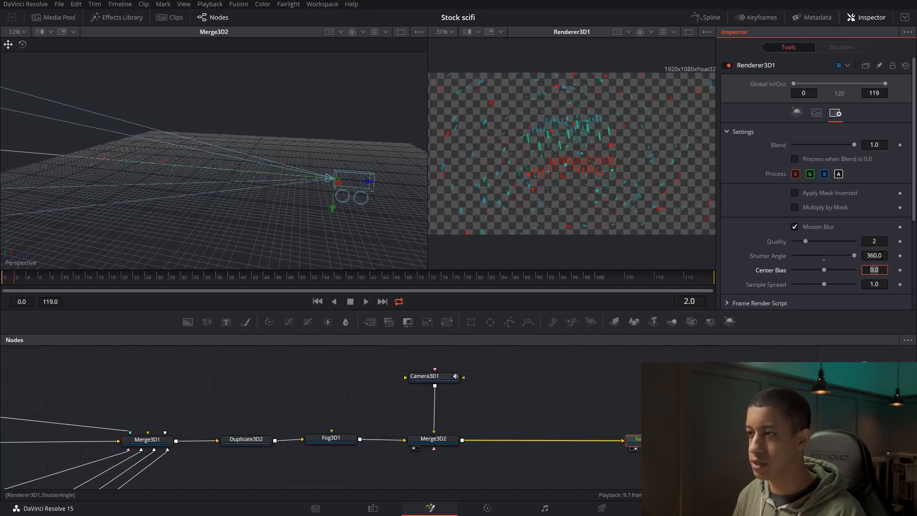
left_click(880, 242)
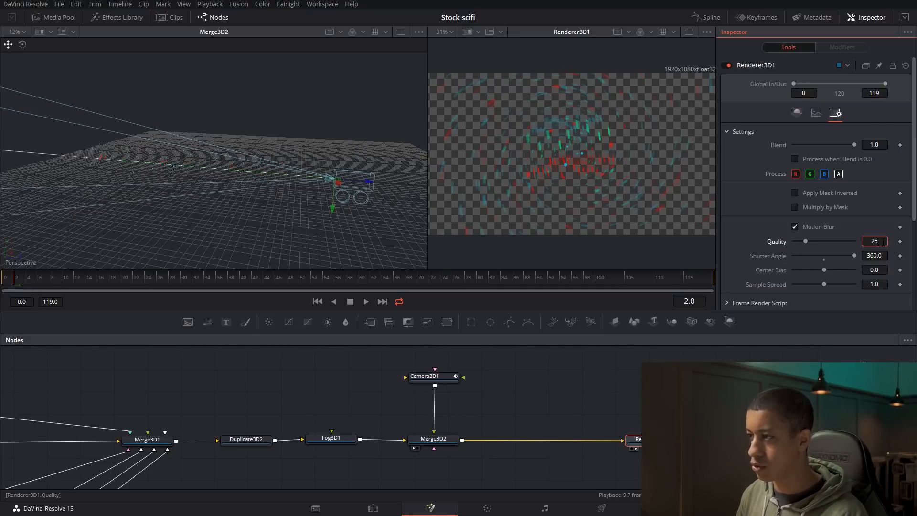
key("Tab")
left_click(728, 281)
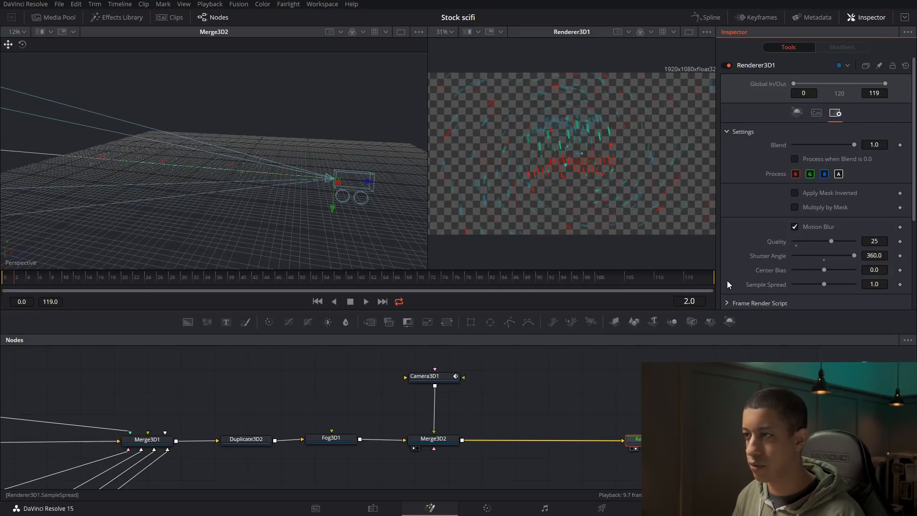
left_click(716, 406)
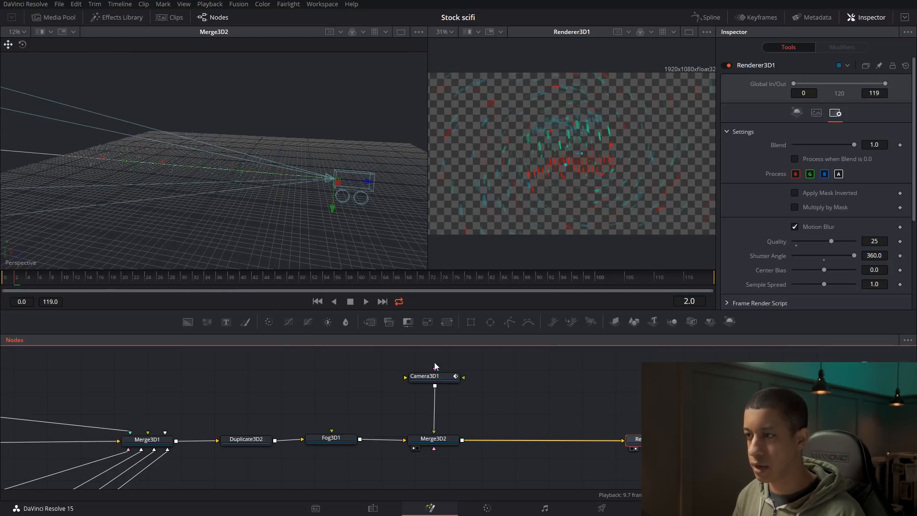
- Add a Glow node after Renderer3D1 and show its output in the second viewer
left_click_drag(619, 401, 534, 394)
left_click_drag(566, 435, 472, 434)
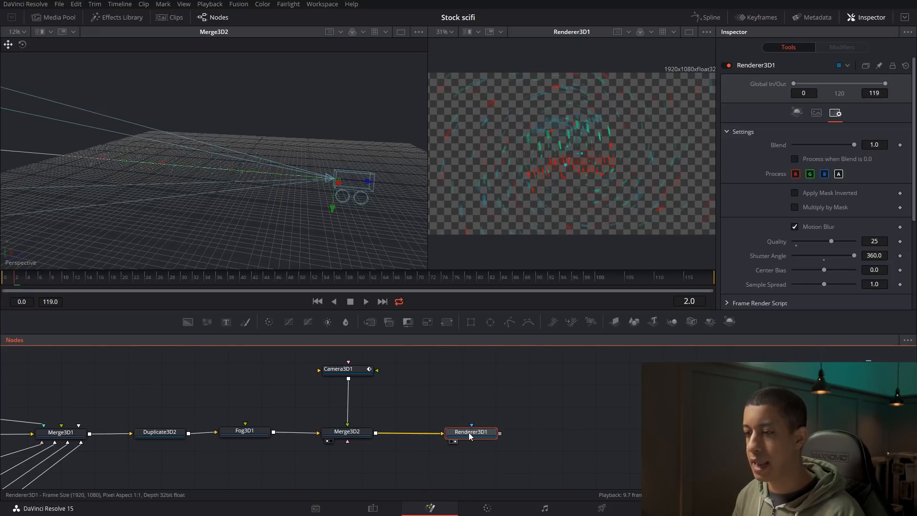
key("shift+space")
type("fo")
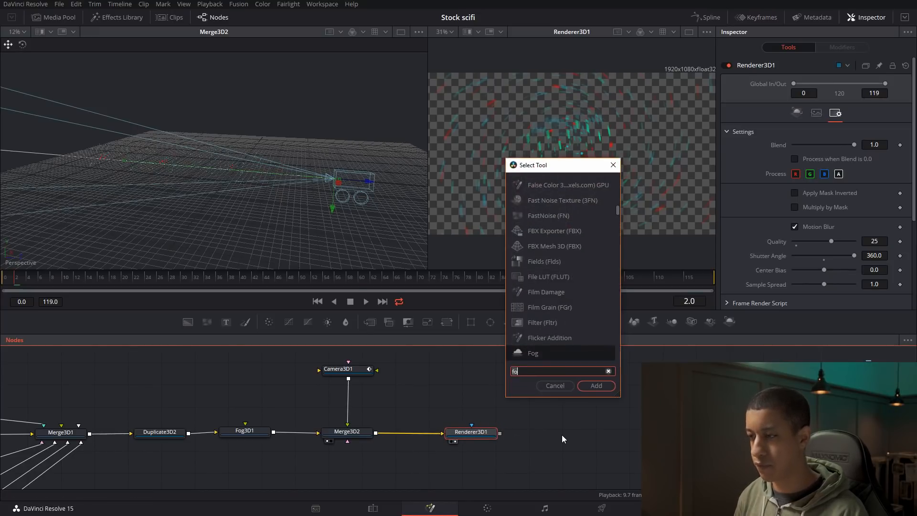
key("BackSpace")
key("BackSpace")
type("gl")
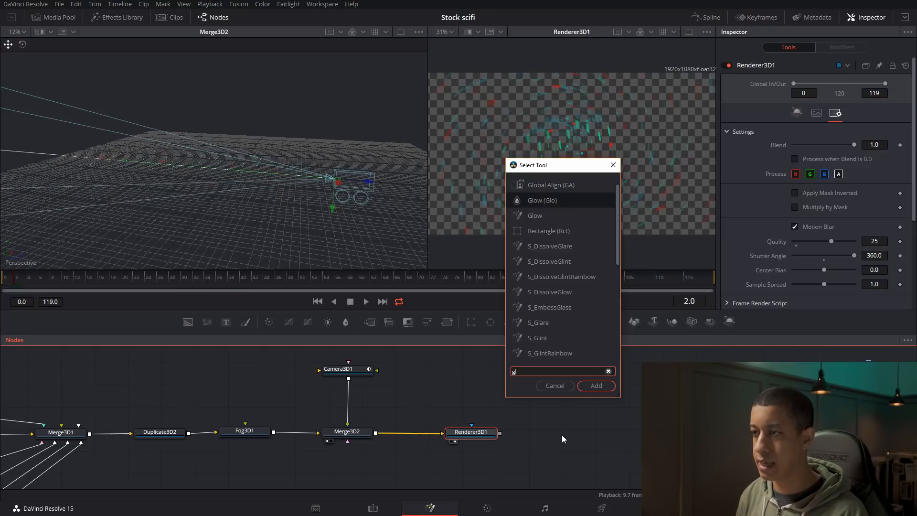
key("Down")
key("Return")
key("2")
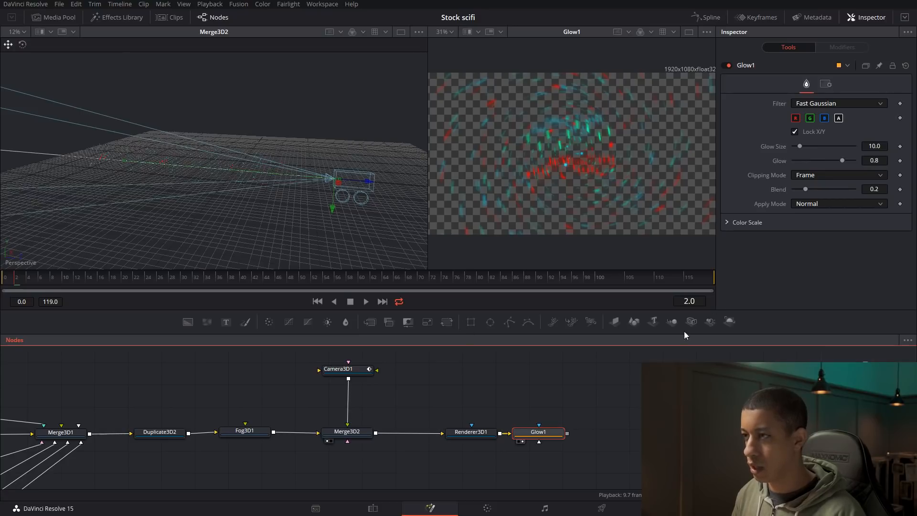
- At frame 60, adjust Glow1 to a Glow of about 0.866 and a Glow Size of about 3.9
left_click_drag(534, 433, 539, 433)
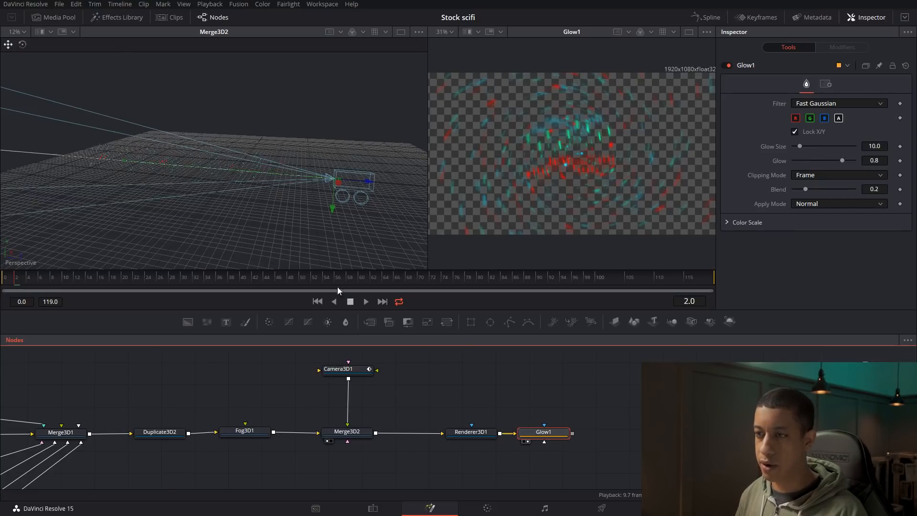
left_click(300, 281)
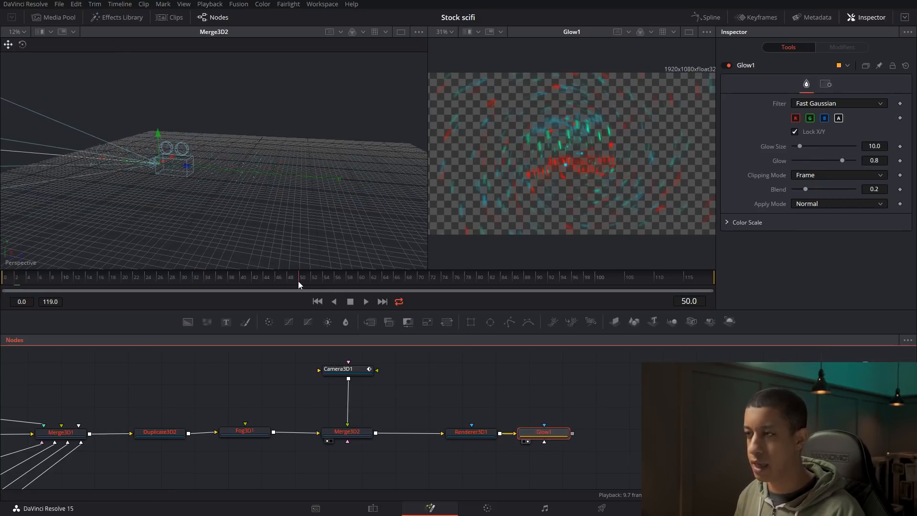
left_click(359, 281)
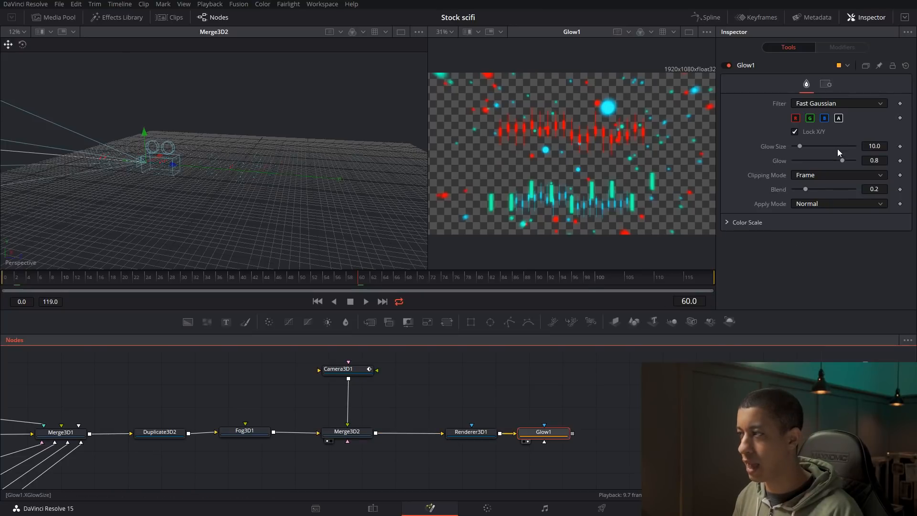
left_click_drag(842, 160, 795, 147)
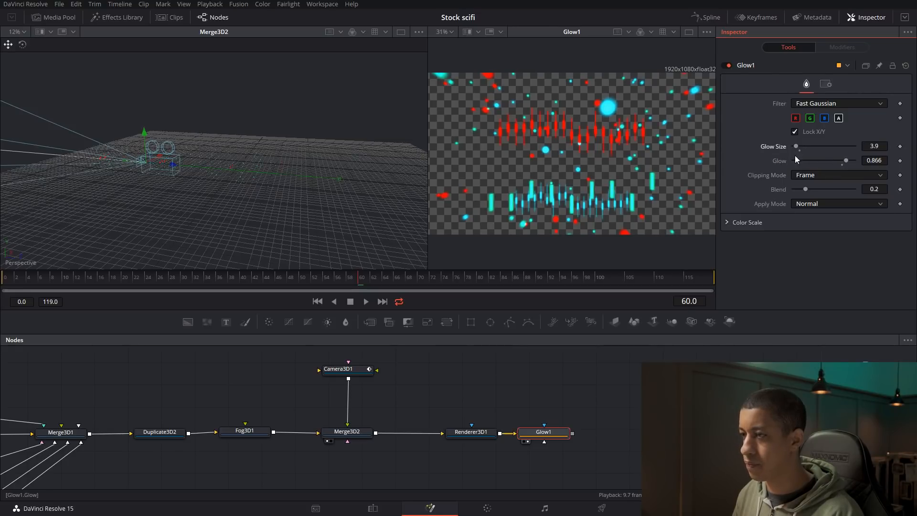
left_click(549, 435)
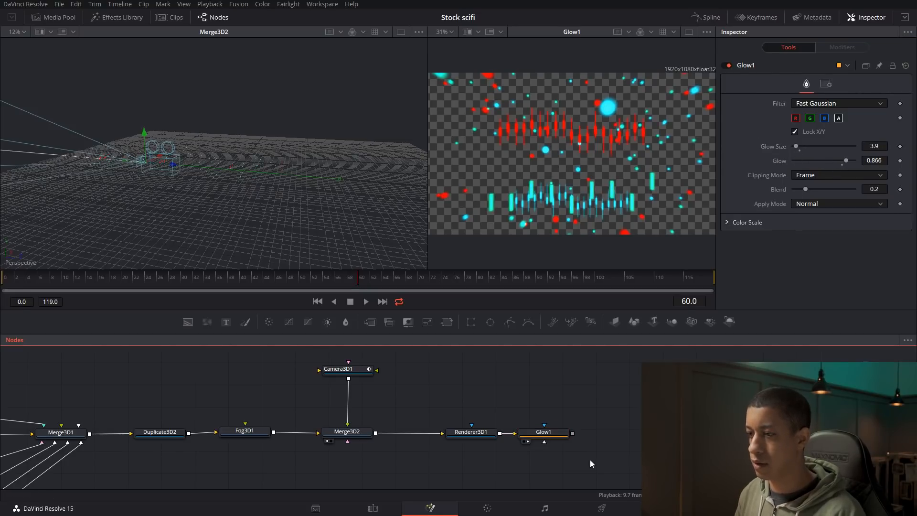
left_click_drag(550, 434, 552, 434)
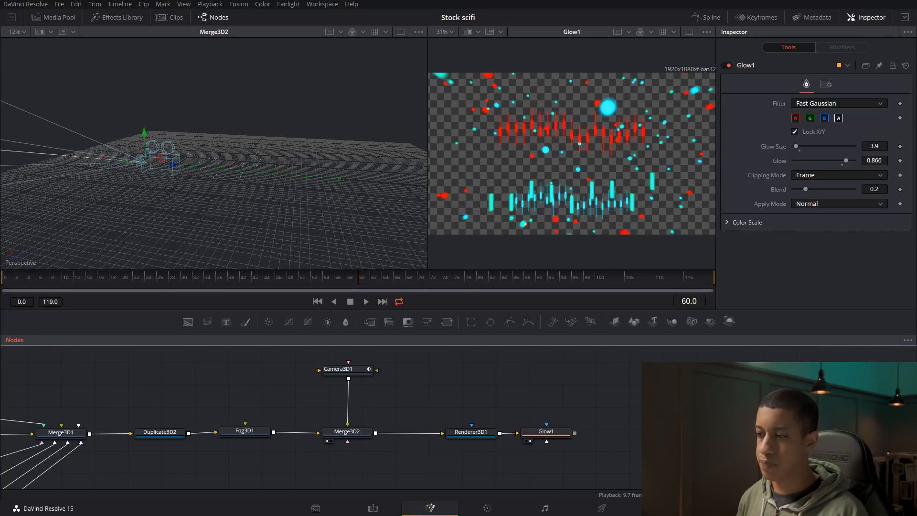
- Add two Transform nodes in series after Glow1
left_click_drag(638, 425, 594, 423)
left_click(516, 436)
key("shift+space")
type("gltran")
key("Return")
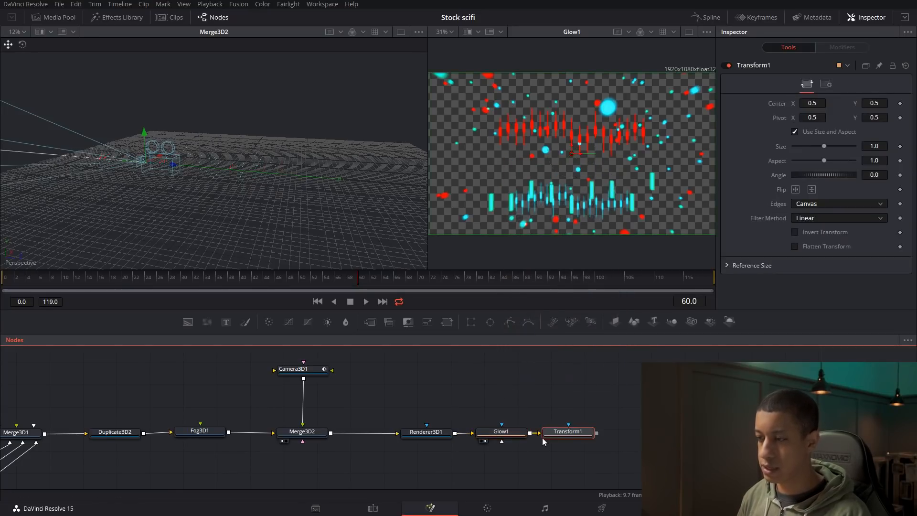
key("shift+space")
type("tran")
key("Return")
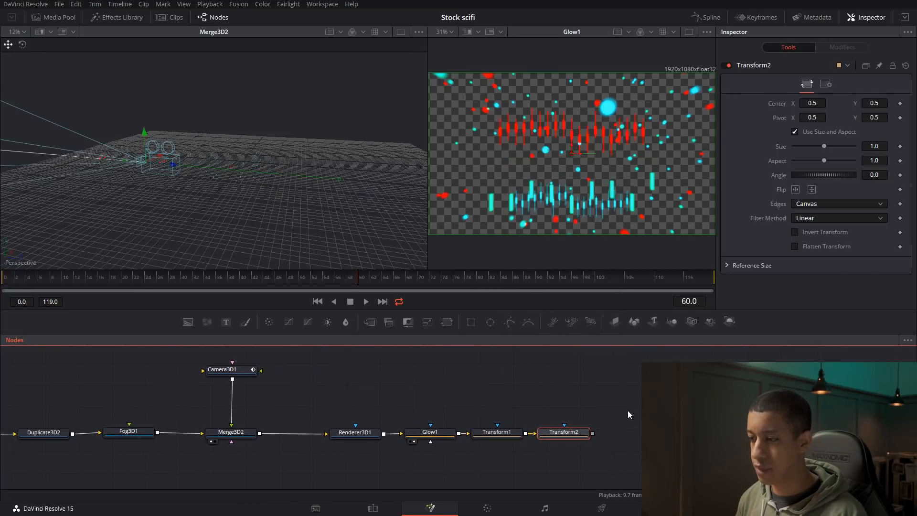
- Restrict Transform1 to processing only the red channel and Transform2 to only the green channel
left_click(503, 434)
left_click(831, 85)
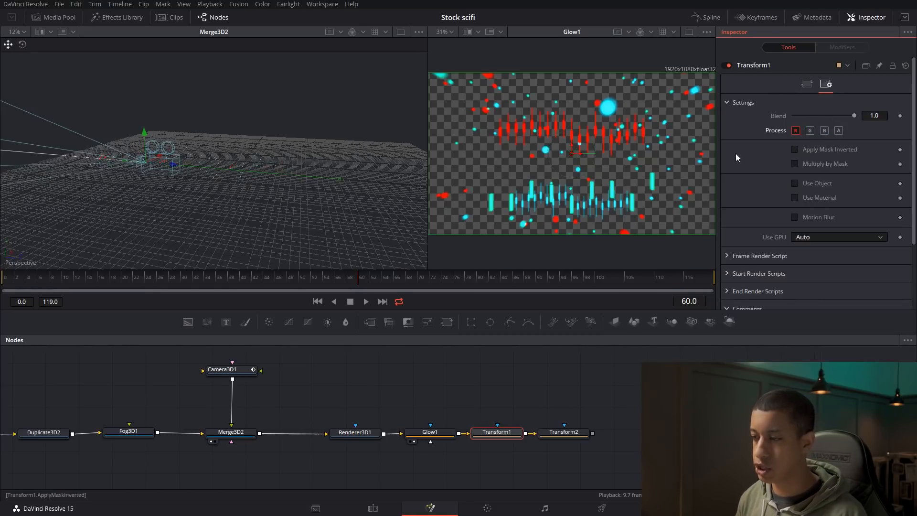
left_click(562, 432)
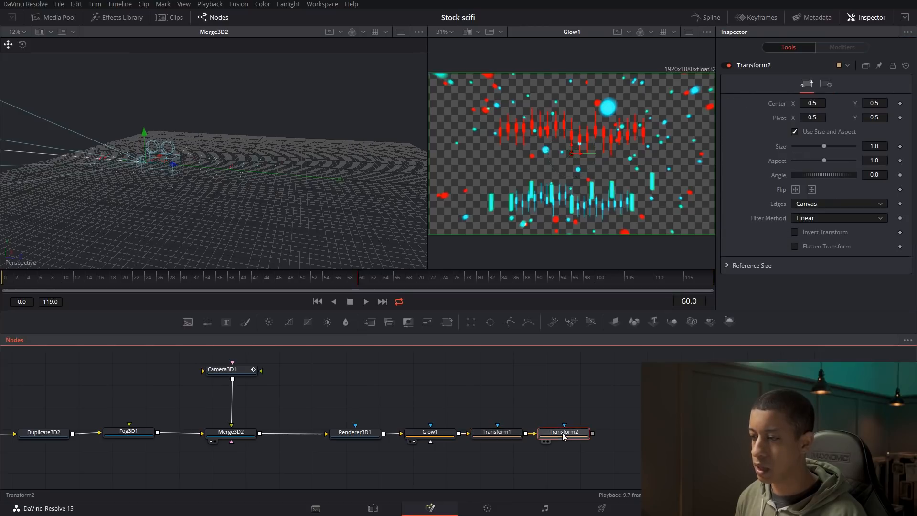
left_click(825, 86)
left_click(795, 131)
left_click(825, 132)
left_click(840, 131)
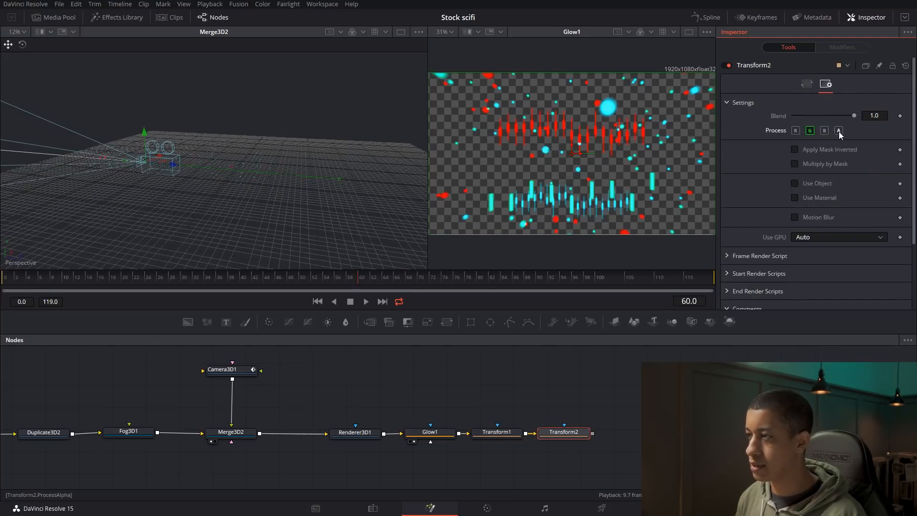
left_click(807, 84)
- Set Transform1's Center X to 0.495
left_click(497, 433)
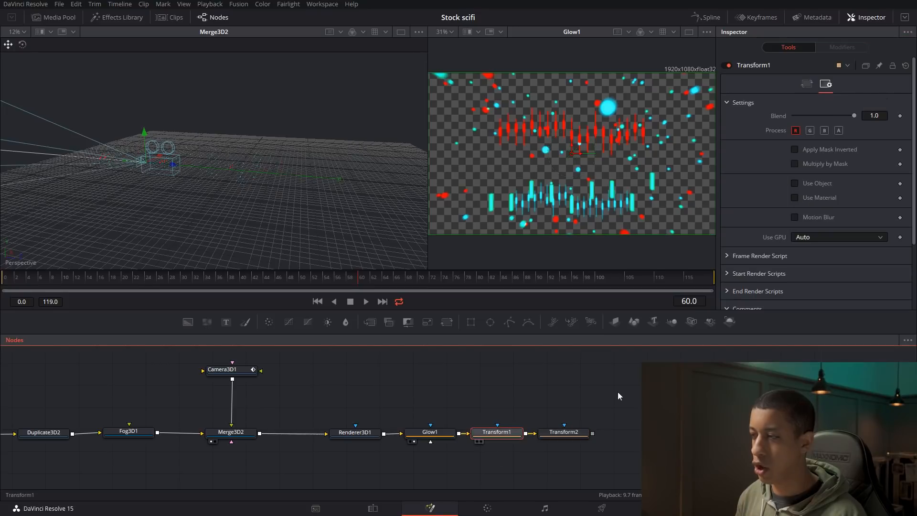
left_click(807, 84)
left_click(812, 103)
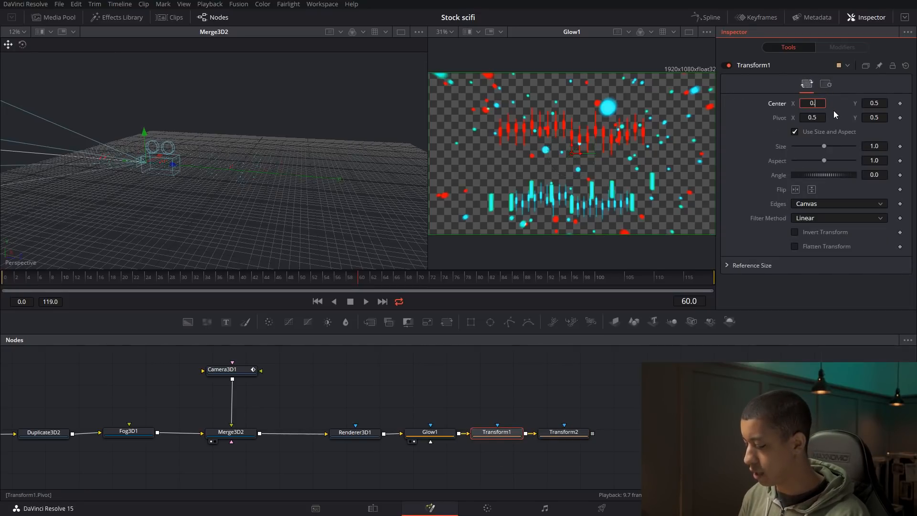
type("0.495")
key("Tab")
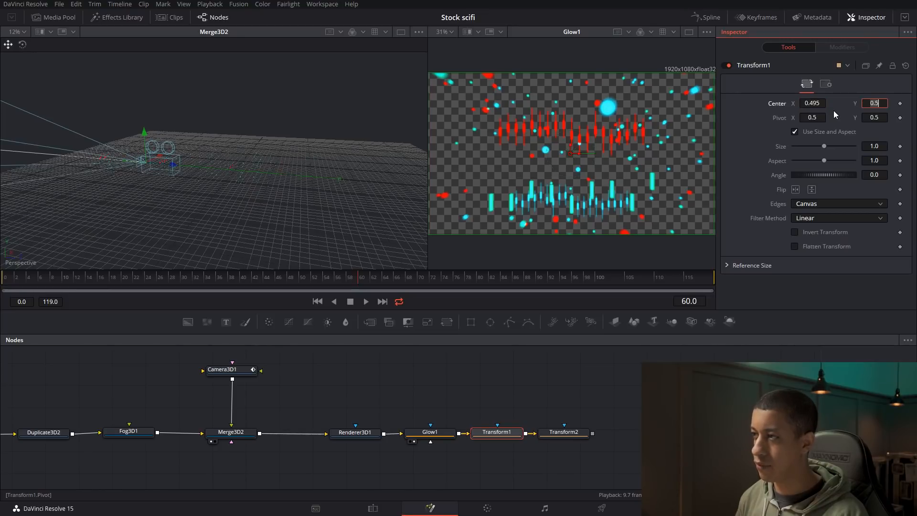
- Set Transform2's Center X to 0.505 and show Transform2 in the second viewer
left_click(561, 432)
left_click(820, 103)
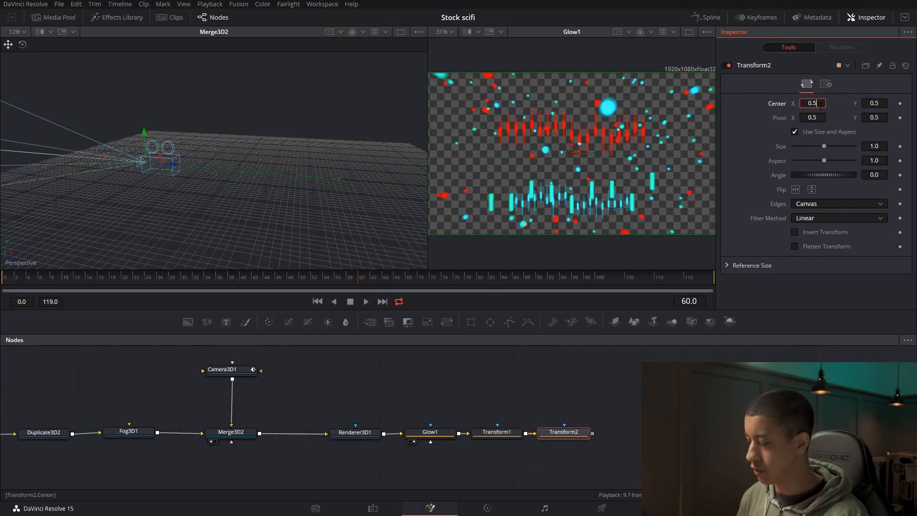
type("0.505")
key("Tab")
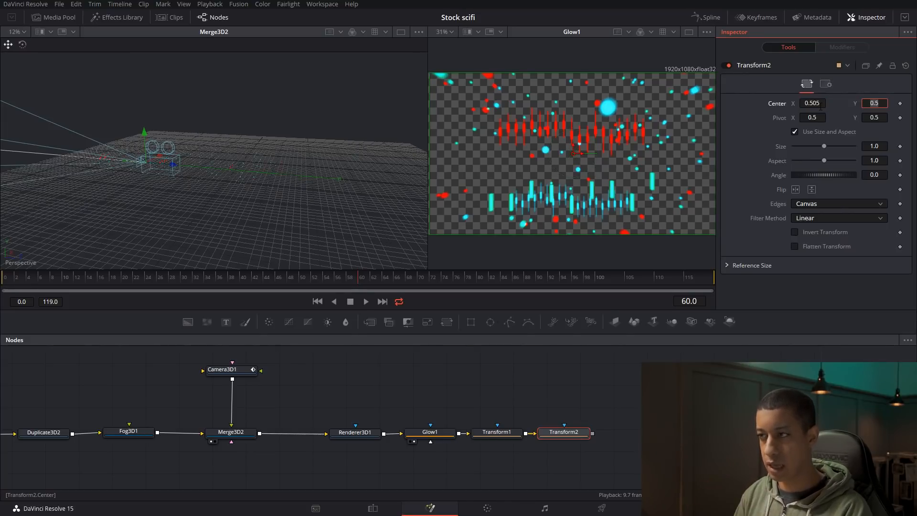
left_click_drag(564, 432, 574, 158)
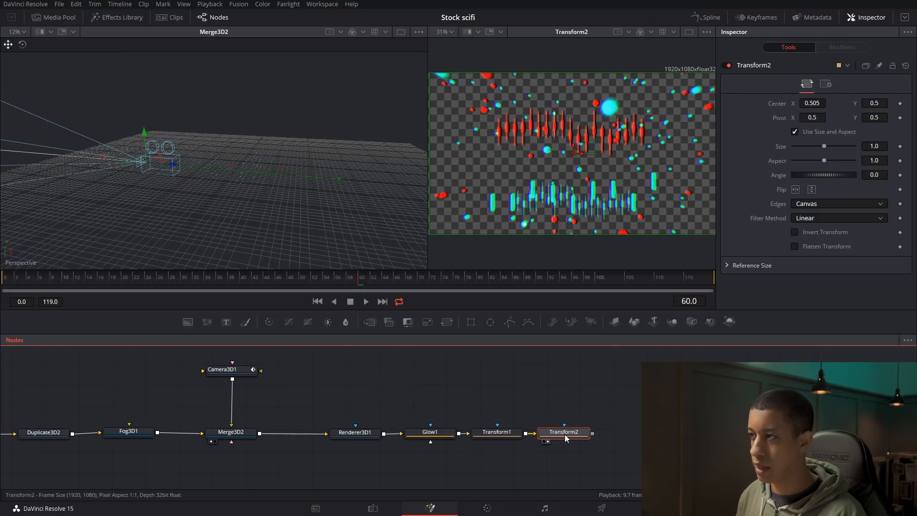
- Add an Ellipse mask connected to both Transform1 and Transform2 and invert it
scroll(614, 405, "right", 2)
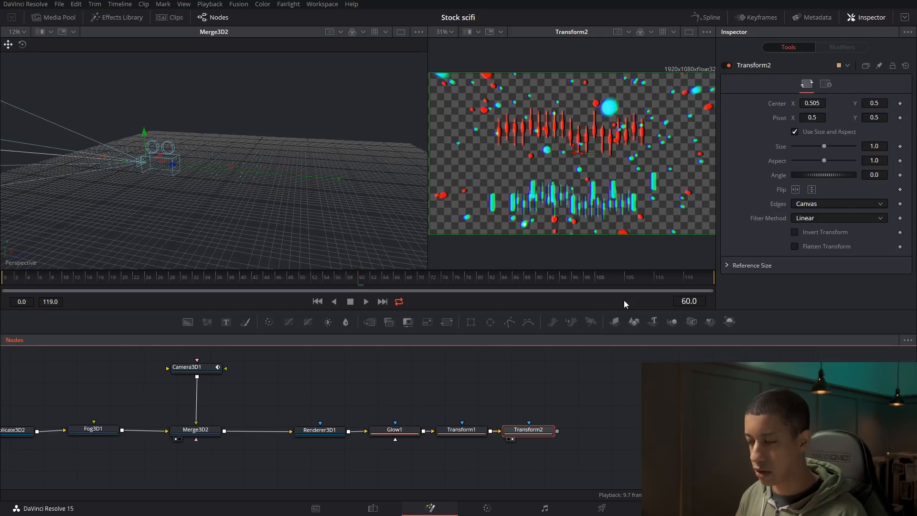
left_click(533, 400)
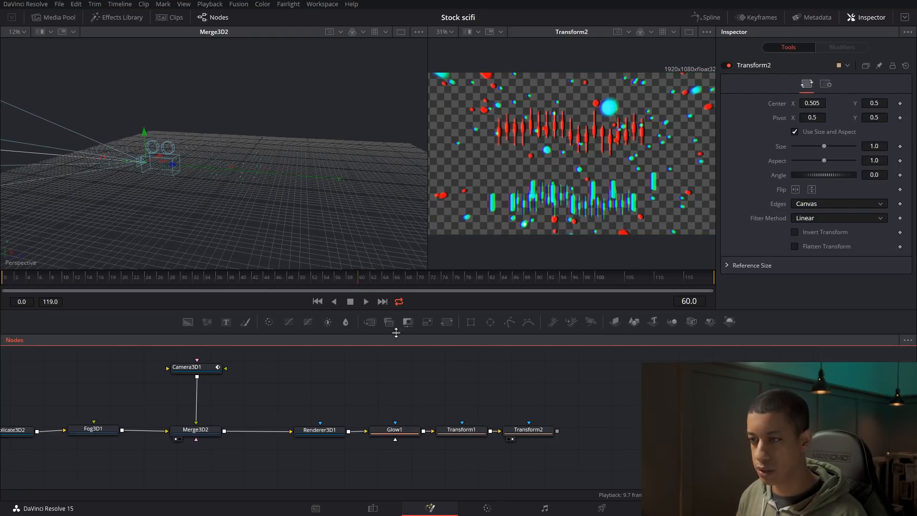
left_click_drag(497, 329, 460, 430)
left_click_drag(480, 379, 527, 430)
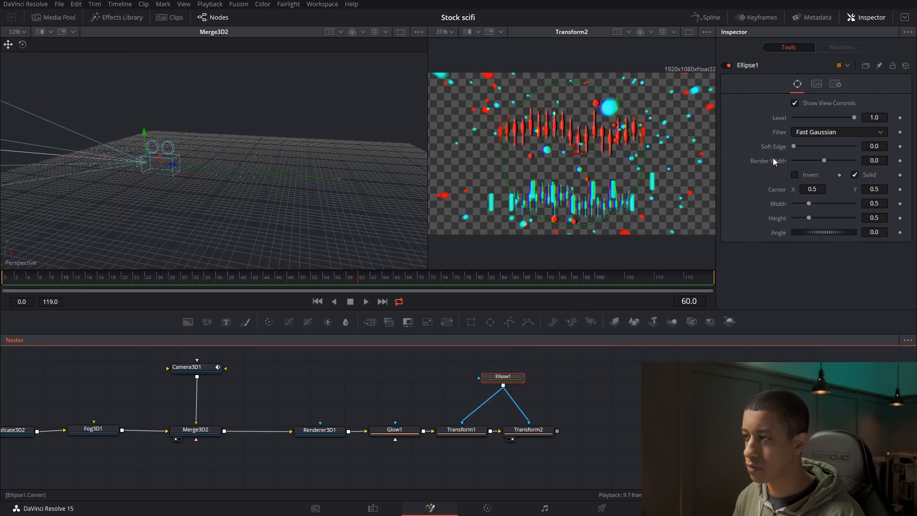
left_click(795, 175)
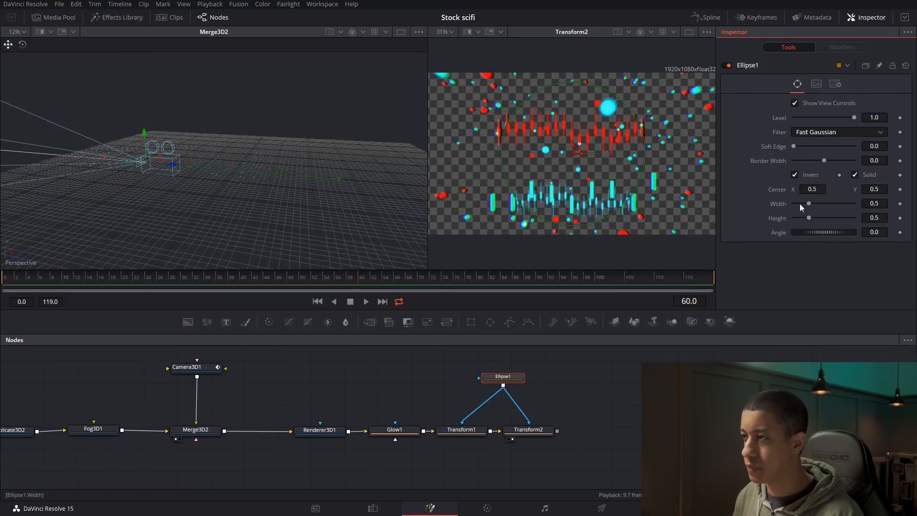
- Shape Ellipse1 to a Width of about 0.866, Height of about 0.488 and Soft Edge of about 0.1276, viewing the mask in the first viewer
mouse_move(812, 205)
left_mouse_down()
mouse_move(819, 207)
mouse_move(809, 219)
mouse_move(819, 203)
left_mouse_up()
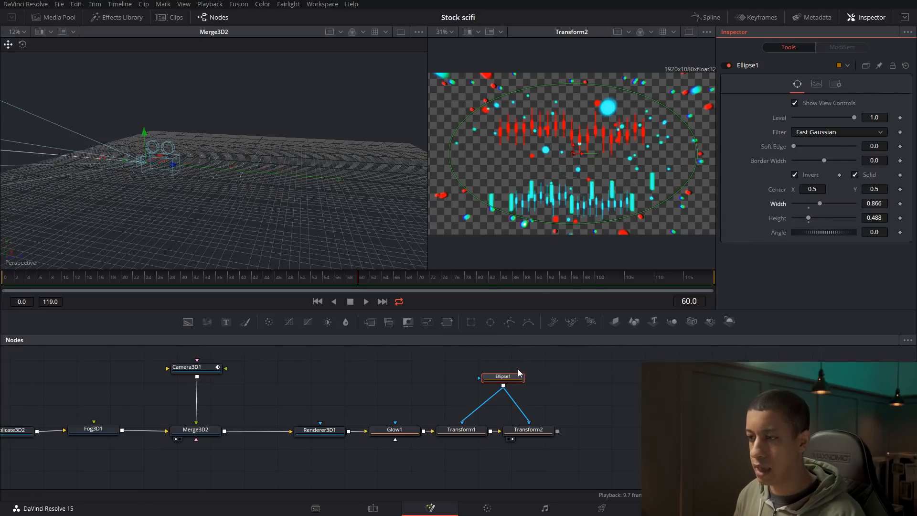
left_click(487, 375)
key("1")
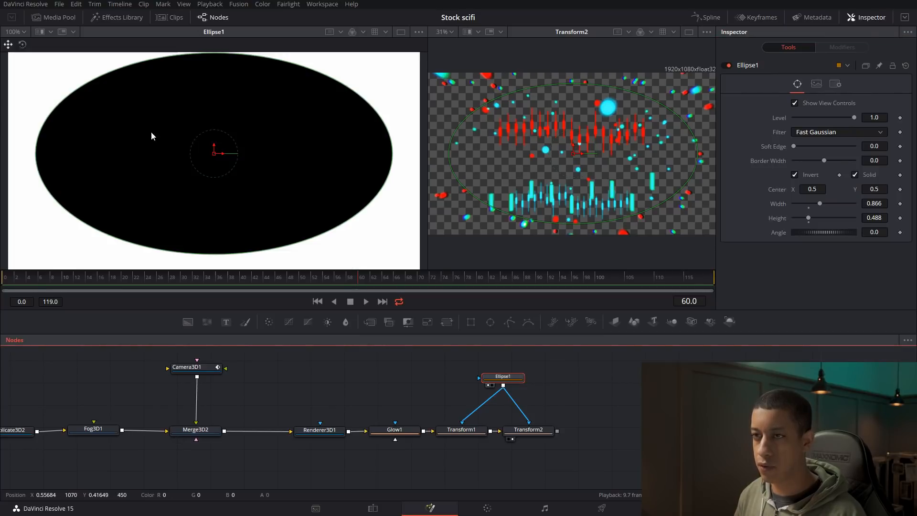
left_click_drag(795, 145, 835, 151)
left_click(681, 401)
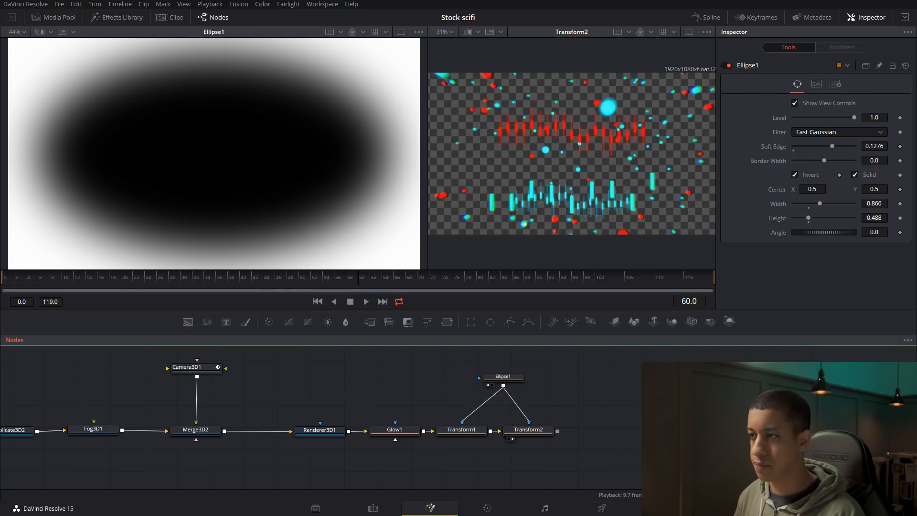
- Enlarge the Ellipse1 mask to a Width of about 0.961 and a Height of about 0.567
left_click_drag(819, 204, 810, 220)
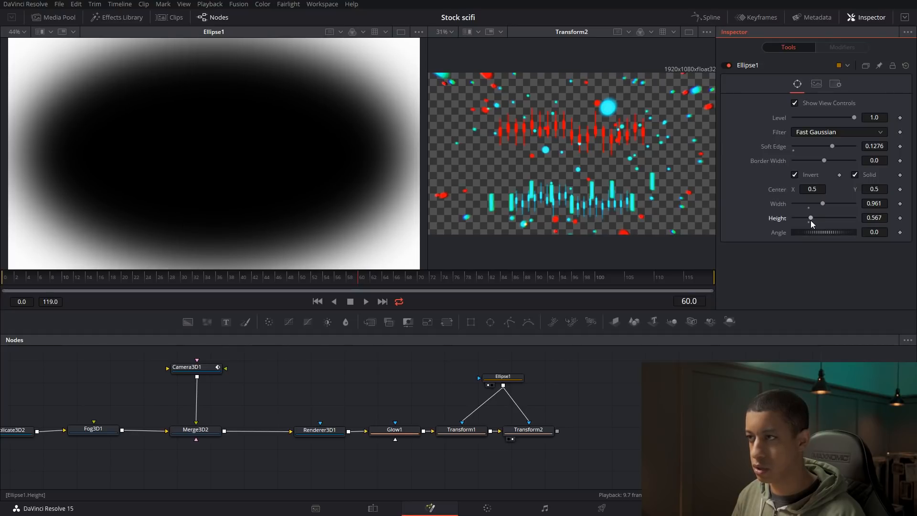
left_click(746, 406)
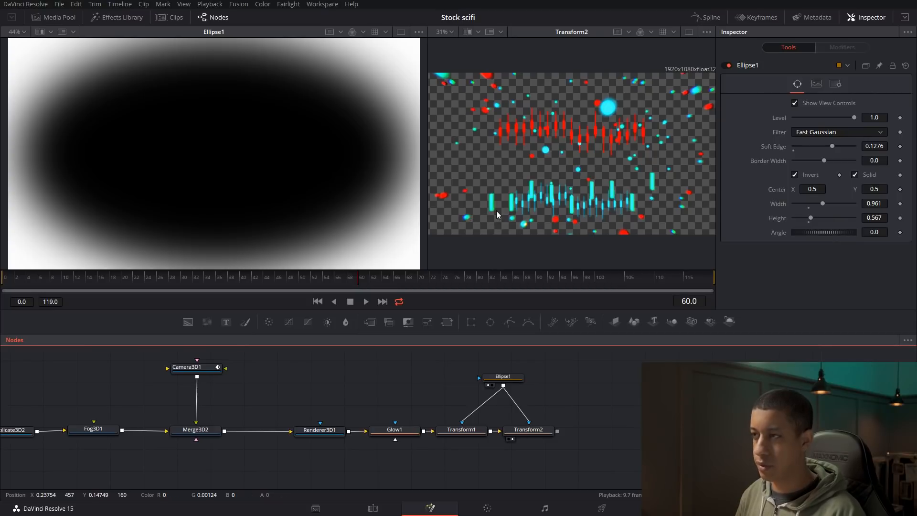
scroll(596, 425, "right", 1)
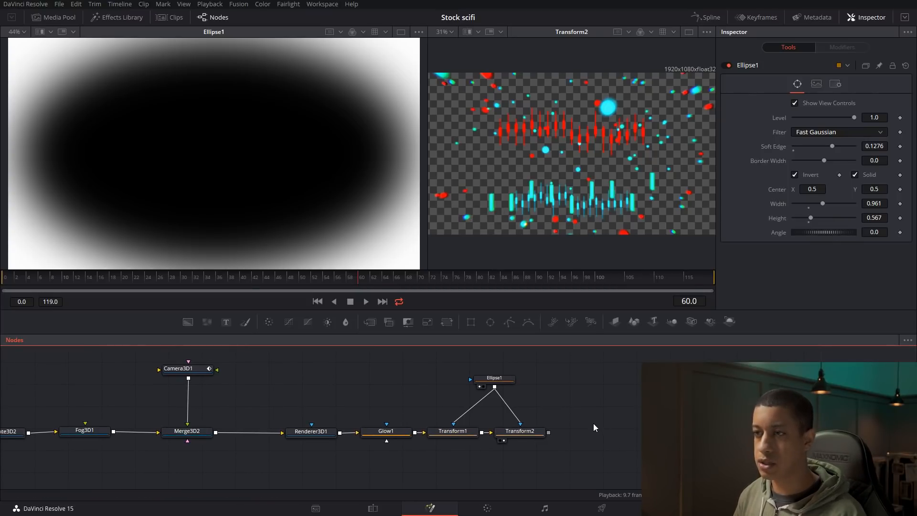
- Add a Zoom Blur node directly after Transform2
left_click(537, 435)
key("shift+space")
type("tran")
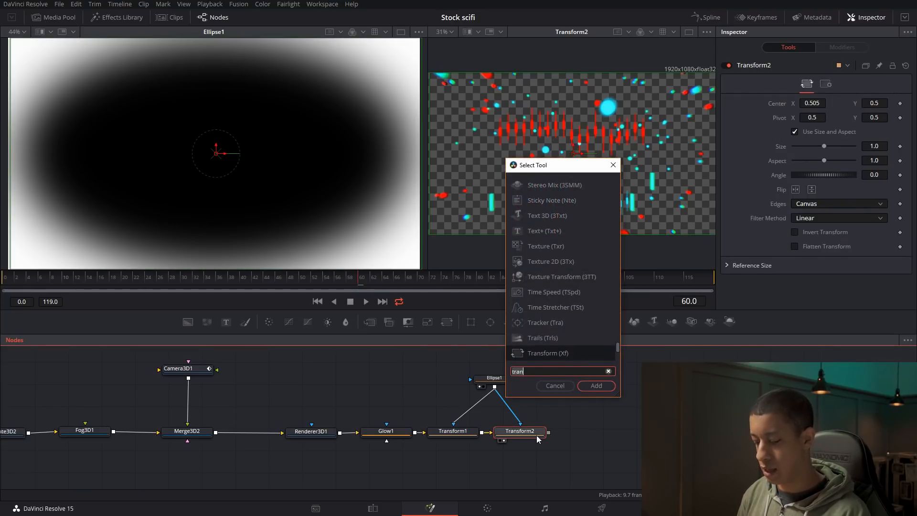
key("BackSpace")
key("BackSpace")
key("BackSpace")
key("BackSpace")
type("blur")
key("Down")
key("Down")
key("Down")
key("Down")
key("Down")
key("Down")
key("Down")
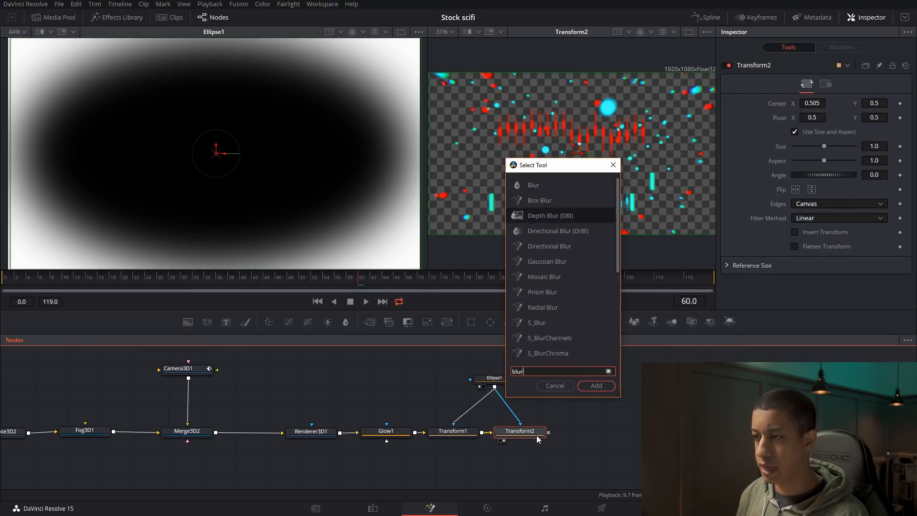
key("BackSpace")
key("BackSpace")
key("BackSpace")
key("BackSpace")
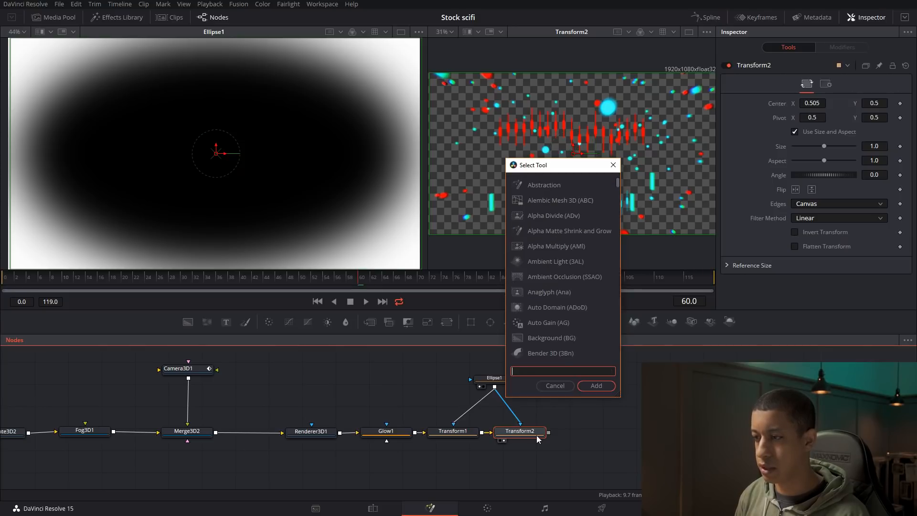
type("zo")
key("Return")
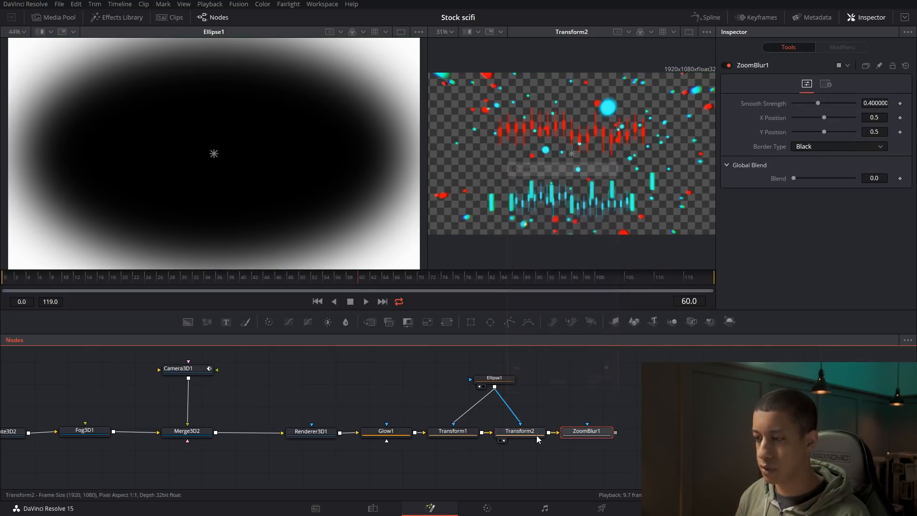
- Mask ZoomBlur1 with Ellipse1, show it in the second viewer and set its Smooth Strength to about 0.543
left_click_drag(592, 437, 603, 435)
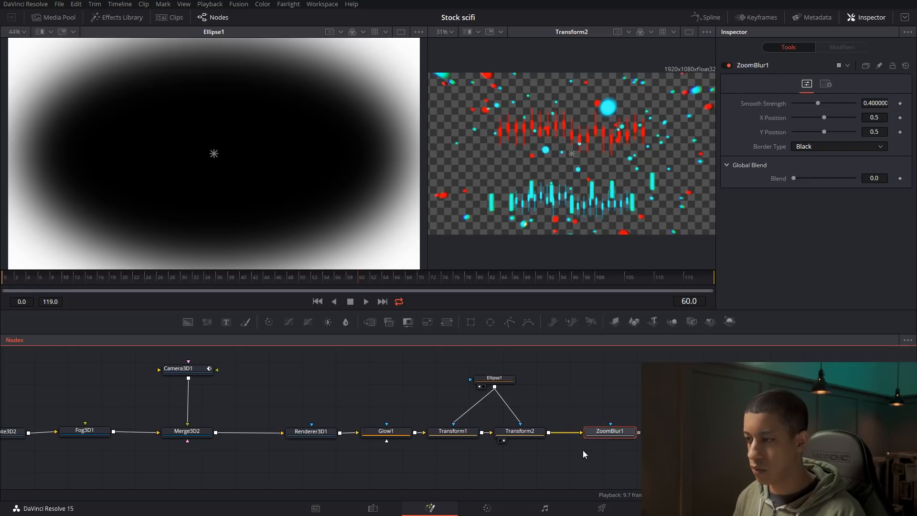
left_click_drag(495, 388, 612, 425)
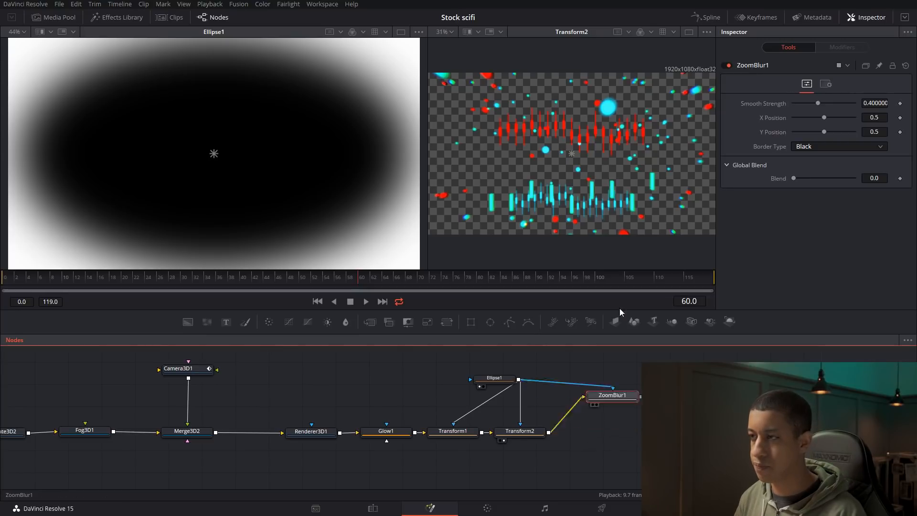
key("2")
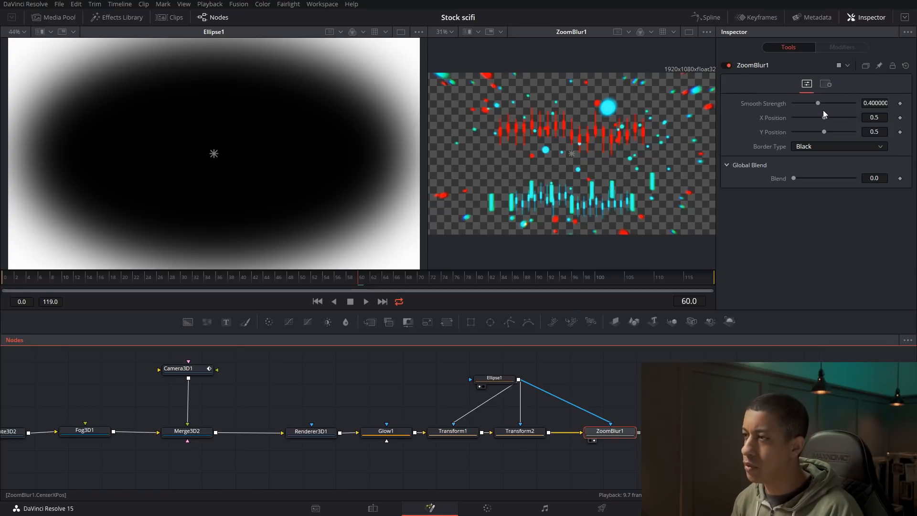
left_click_drag(819, 103, 827, 105)
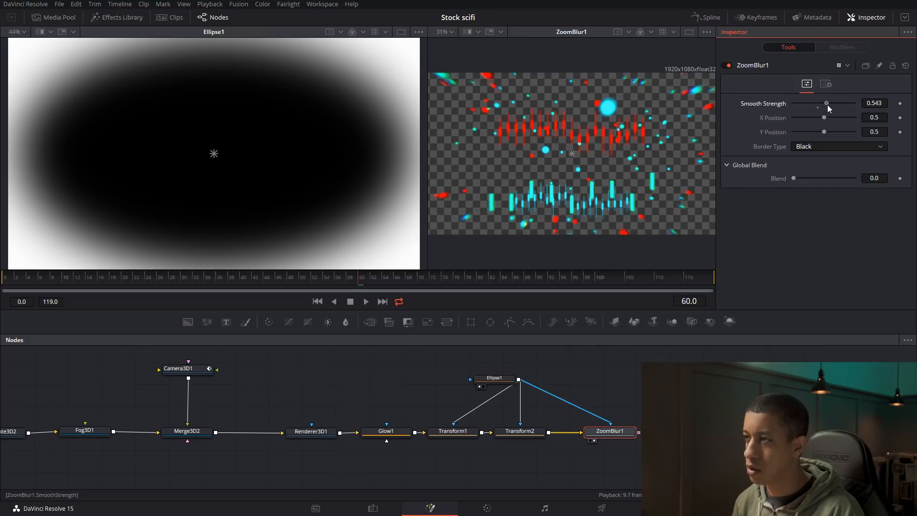
left_click(746, 411)
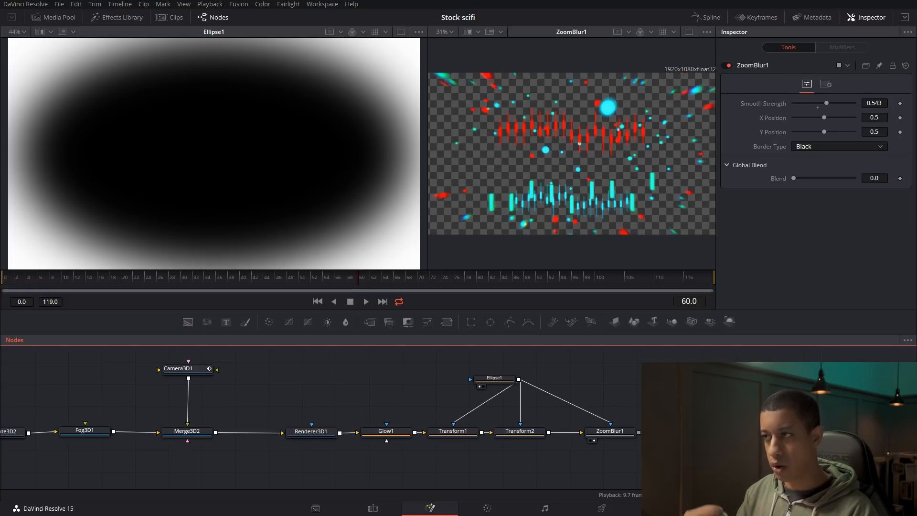
- Add a Background node below the transform chain and attach a Fog node to its output
left_click_drag(569, 469, 574, 459)
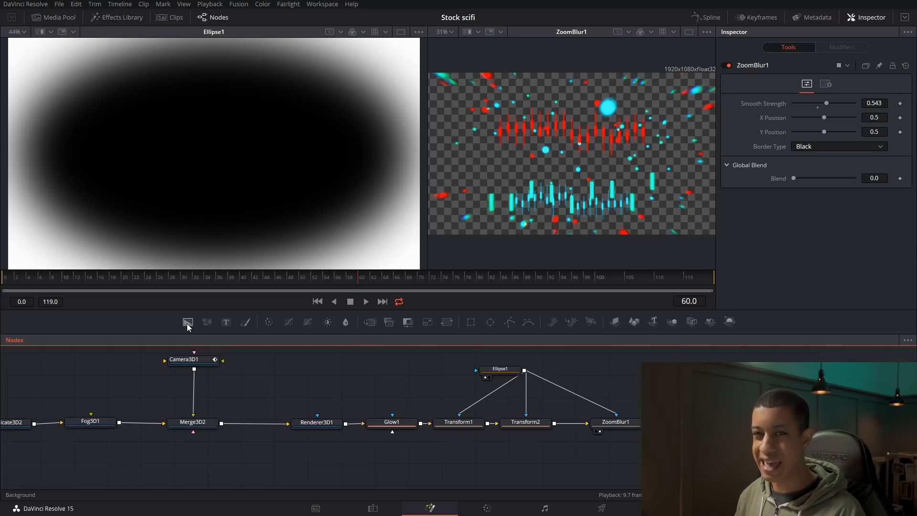
left_click_drag(187, 326, 500, 461)
scroll(606, 468, "down", 1)
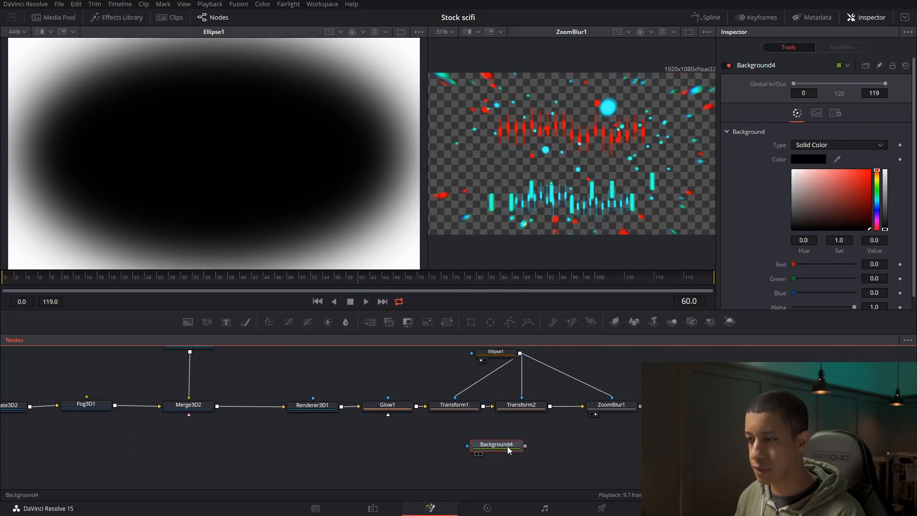
key("shift+space")
type("fon")
key("BackSpace")
type("g")
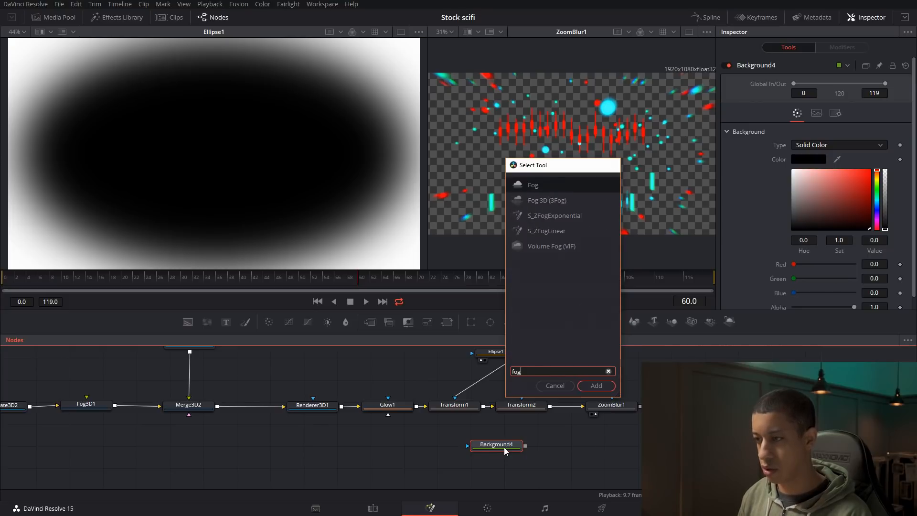
key("Return")
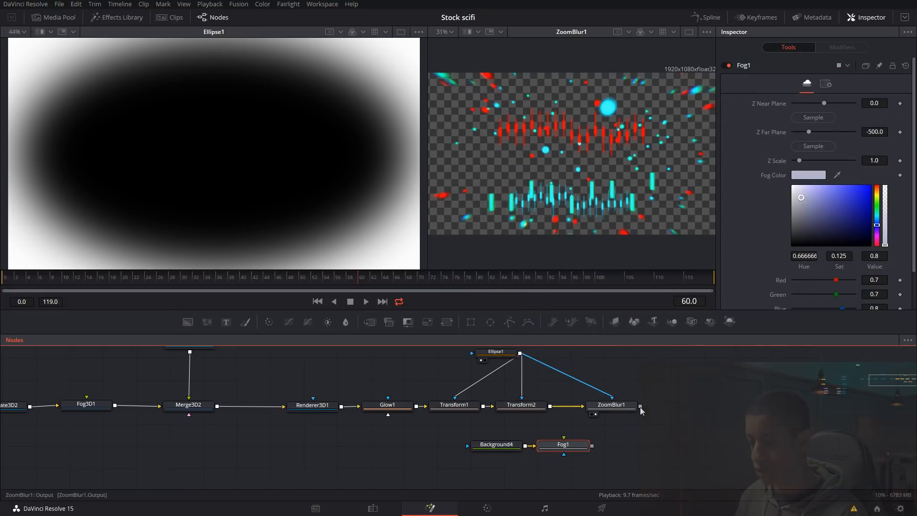
- Merge ZoomBlur1 over the Fog1 output, show the merge in the second viewer and space out Background4 and Fog1
left_click_drag(640, 406, 561, 90)
left_click_drag(716, 448, 713, 418)
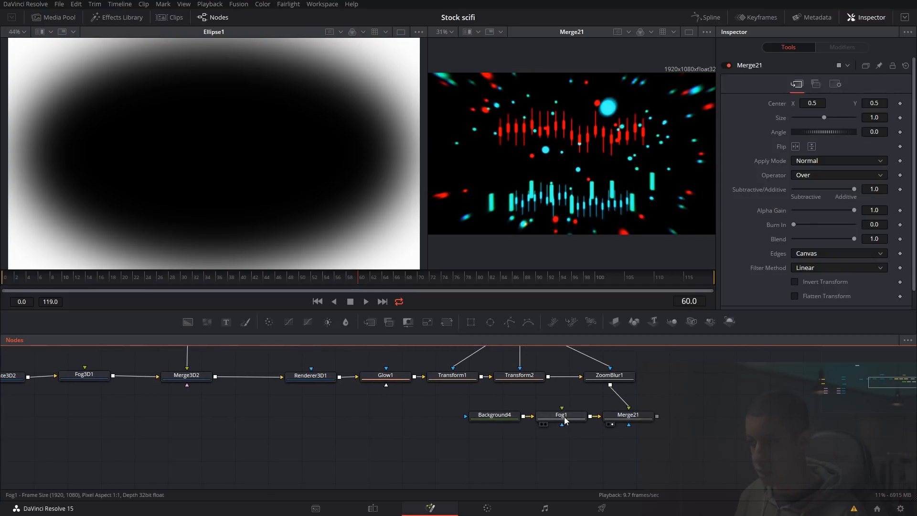
left_click(547, 418)
left_click_drag(506, 416, 455, 416)
left_click_drag(558, 416, 547, 418)
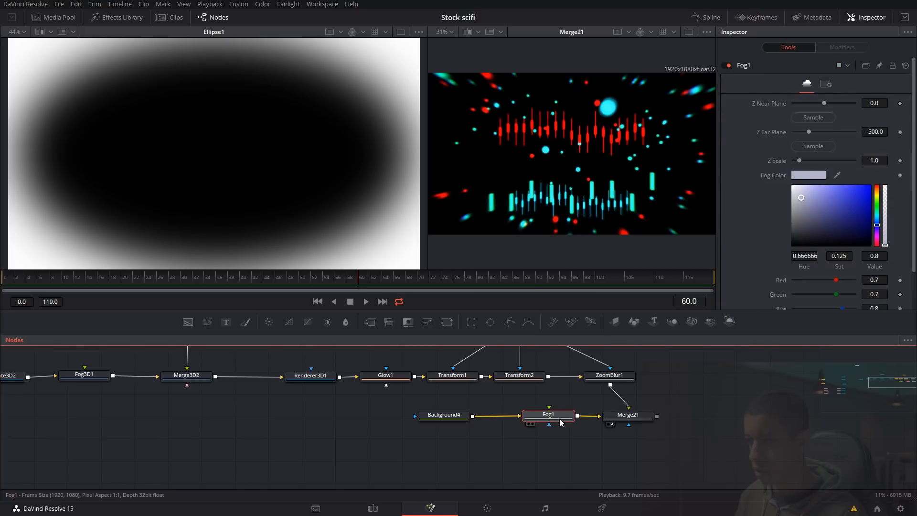
- Give Fog1 an orange-red fog color, a Z Near Plane of about 240 and a Z Far Plane of about -730
left_click_drag(877, 196, 851, 191)
left_click_drag(825, 104, 837, 104)
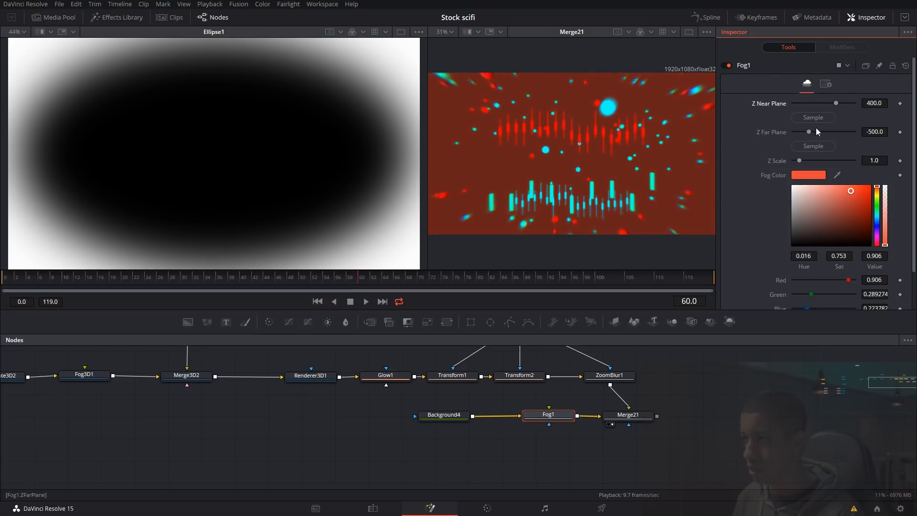
left_click_drag(808, 131, 794, 127)
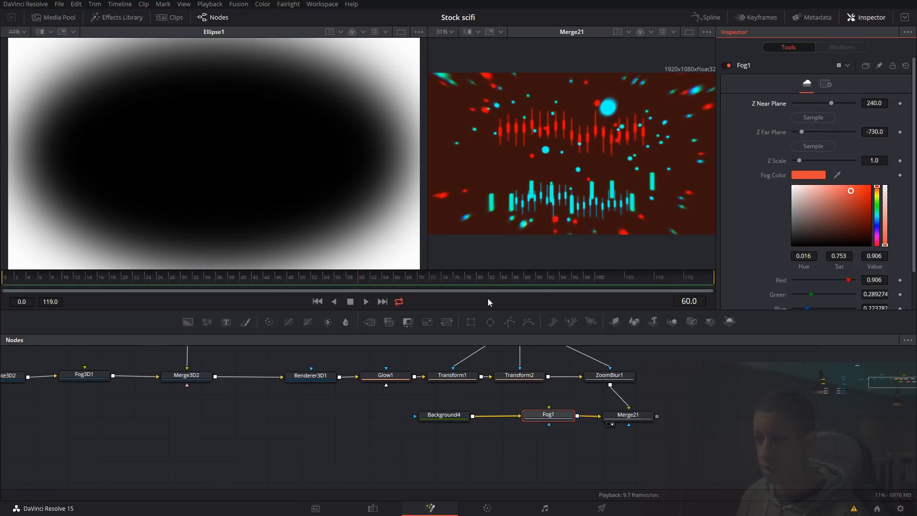
- Mask Fog1 with a new Ellipse of about 0.598 Width, 0.724 Height and 0.1906 Soft Edge, centered near 0.507, 0.414
left_click_drag(503, 342, 558, 447)
left_click_drag(794, 146, 808, 147)
mouse_move(809, 204)
left_mouse_down()
mouse_move(816, 219)
mouse_move(808, 205)
left_mouse_up()
left_click_drag(572, 153, 577, 167)
- Set Fog1's Fog Opacity to about 0.803, brighten its color to Value 0.961, and set Z Near to 460 and Z Far to -780
left_click(549, 414)
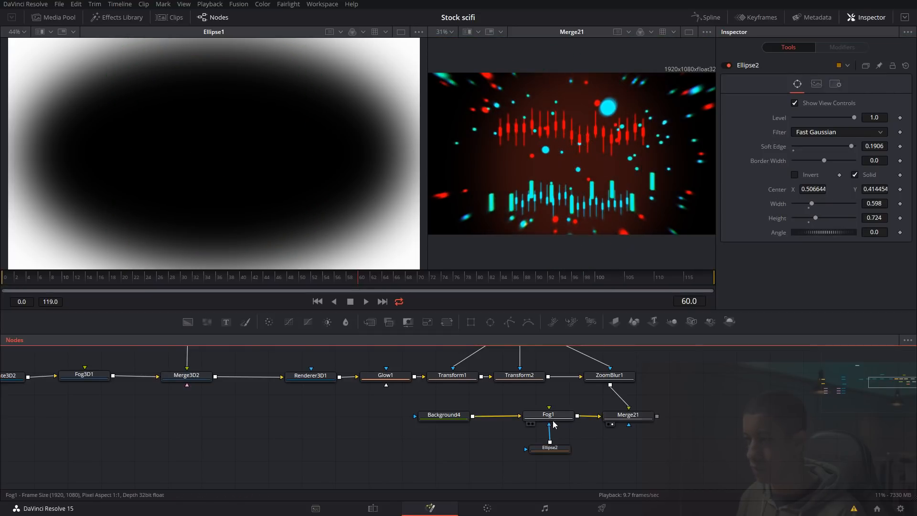
scroll(778, 255, "down", 2)
left_click_drag(855, 295, 841, 296)
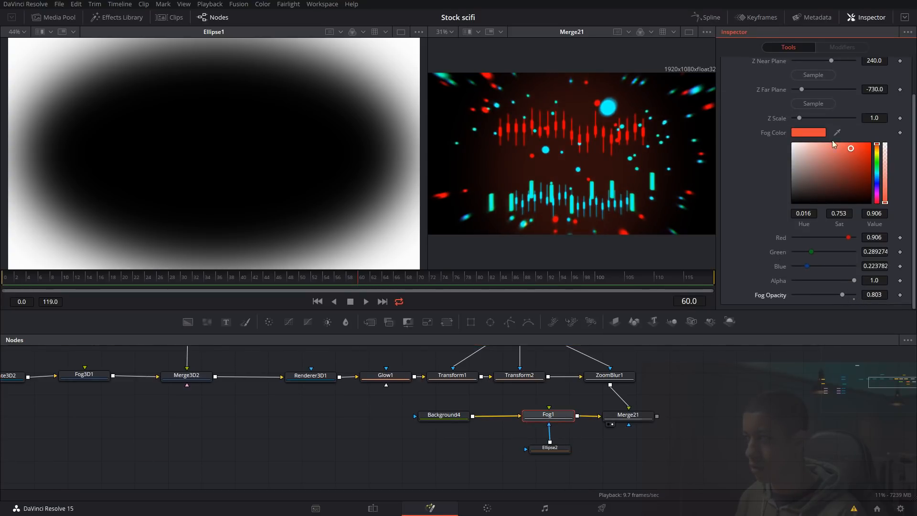
left_click_drag(851, 145, 853, 145)
scroll(796, 166, "up", 1)
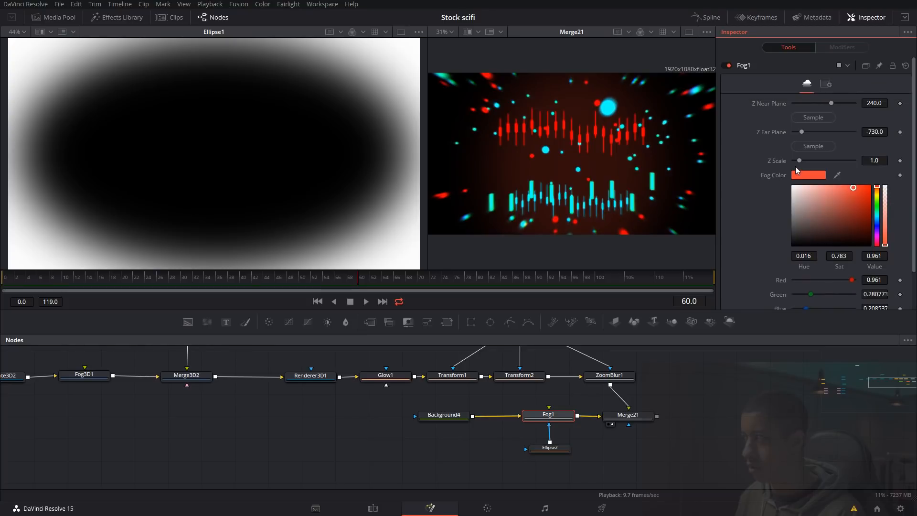
left_click_drag(834, 102, 838, 104)
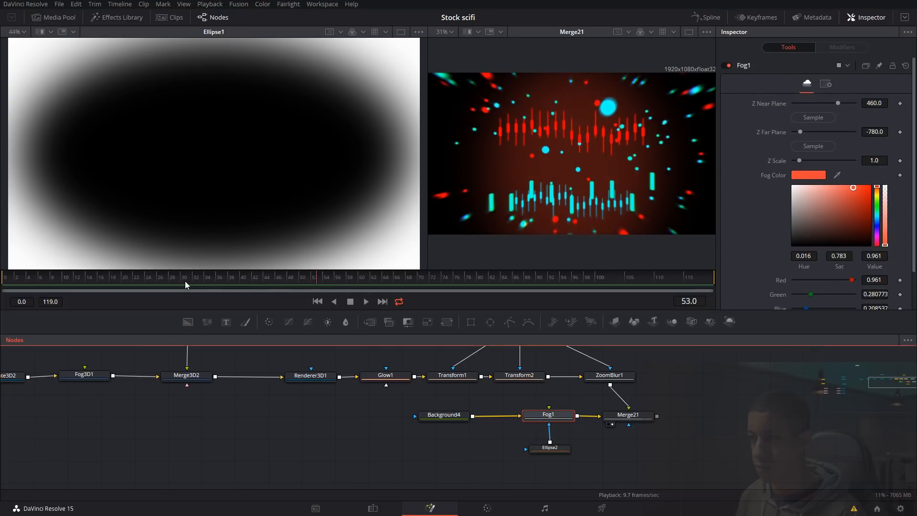
- Go to frame 30 and shrink Ellipse2 to a Width of about 0.551 and a Height of about 0.63
left_click(185, 281)
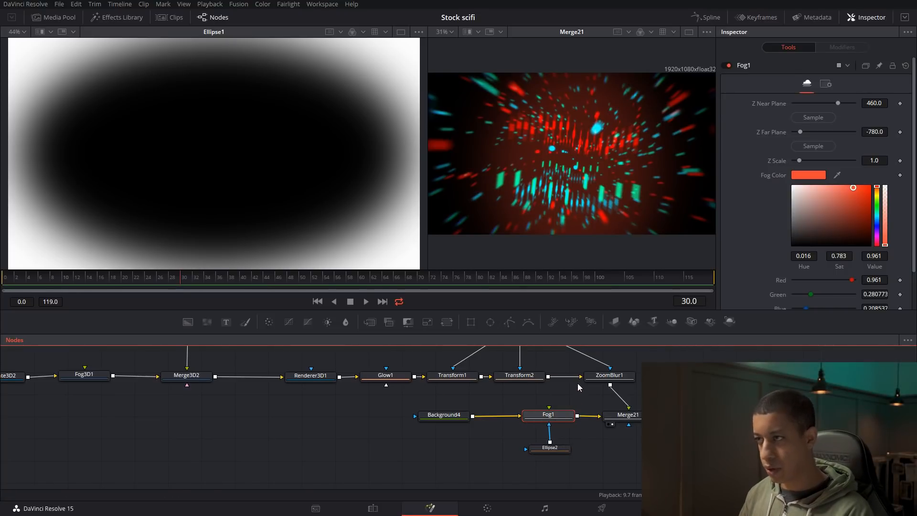
left_click(550, 448)
left_click_drag(816, 204, 815, 218)
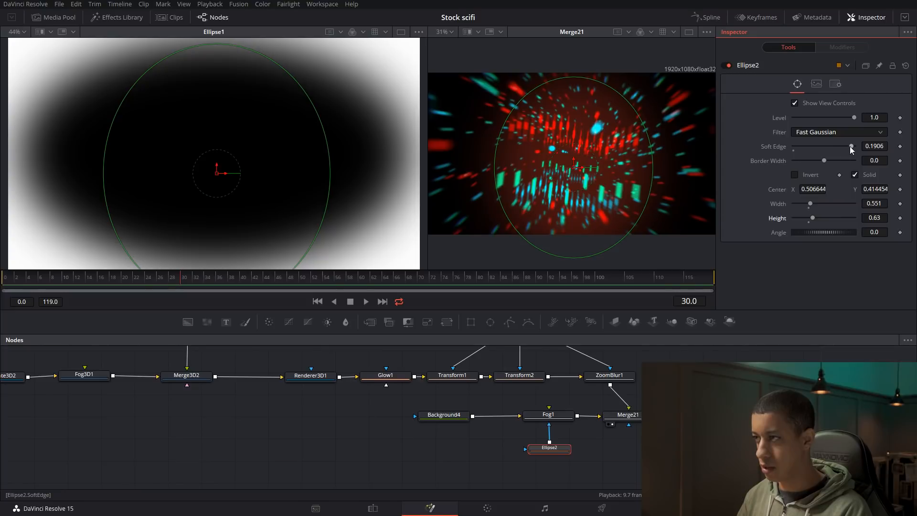
- Raise Fog1's Z Near Plane slightly and lower its Fog Opacity
left_click(550, 415)
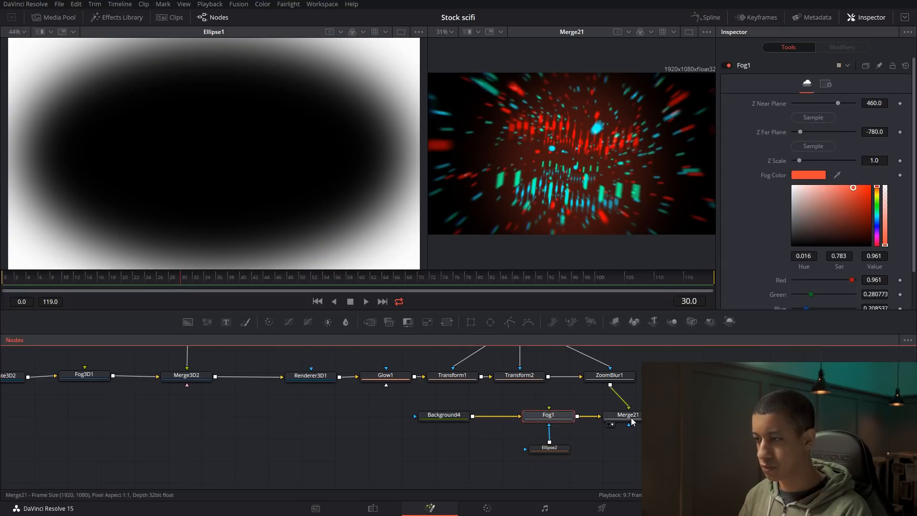
left_click_drag(837, 104, 839, 106)
scroll(822, 203, "down", 2)
left_click_drag(838, 293, 829, 294)
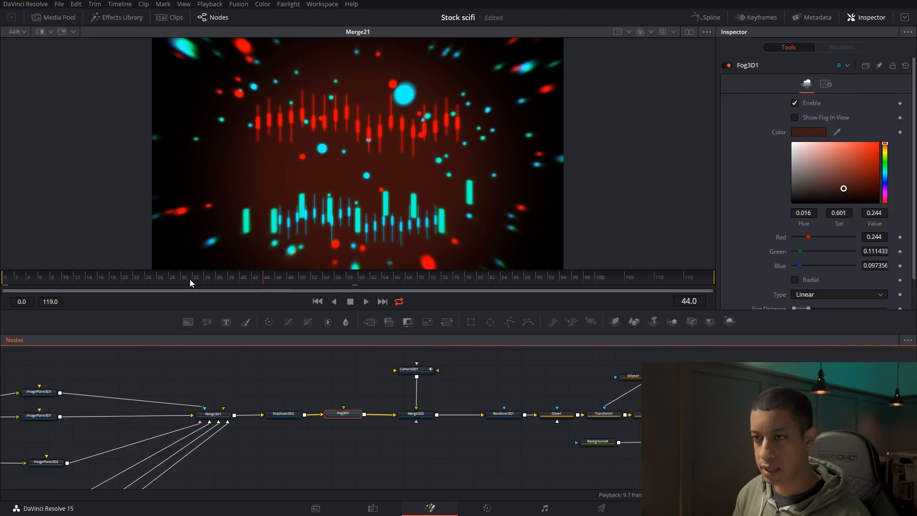
- Try a Far fog distance of about 7.2 on Fog3D1 at frame 31
scroll(374, 420, "up", 3)
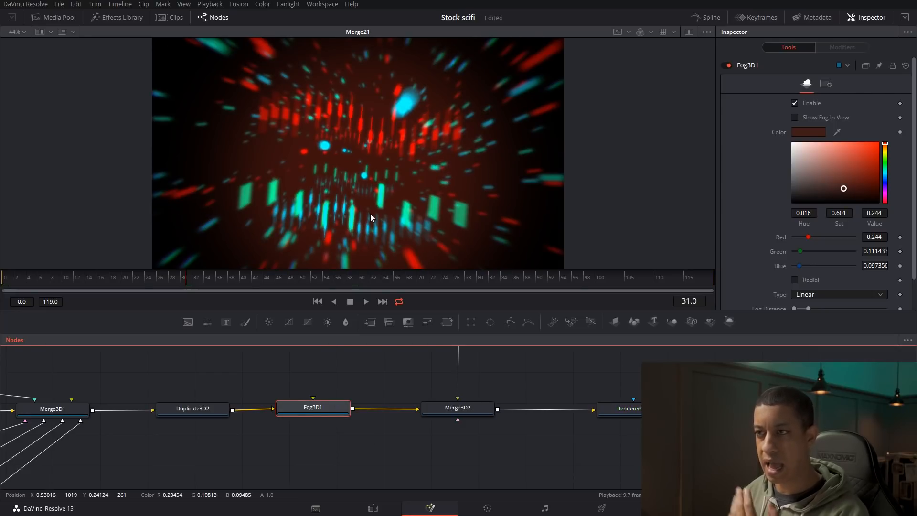
scroll(750, 233, "down", 2)
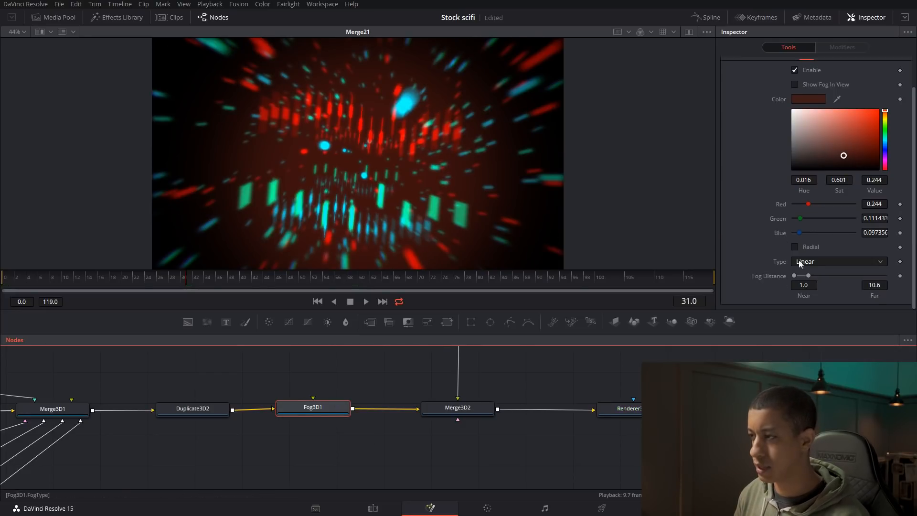
left_click_drag(810, 277, 806, 275)
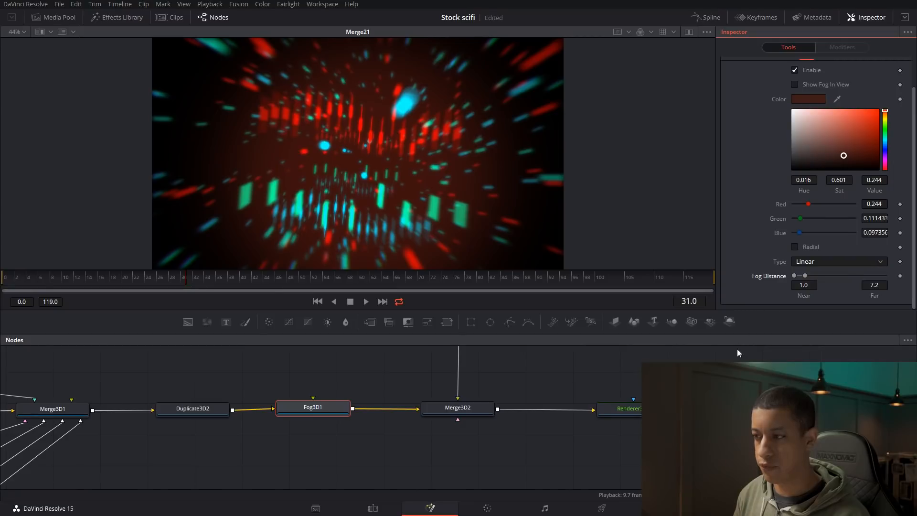
left_click_drag(736, 352, 597, 348)
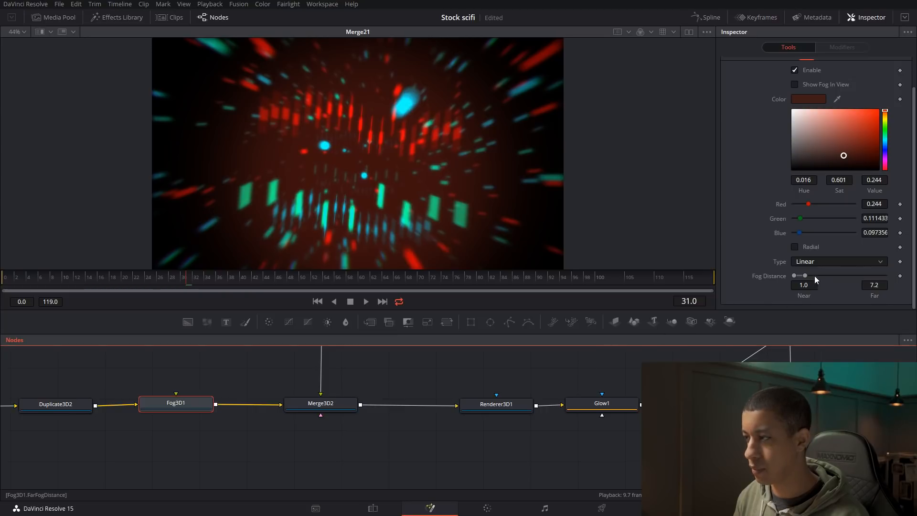
- Set Fog3D1's Far fog distance to 10
left_click(875, 285)
type("10")
key("Tab")
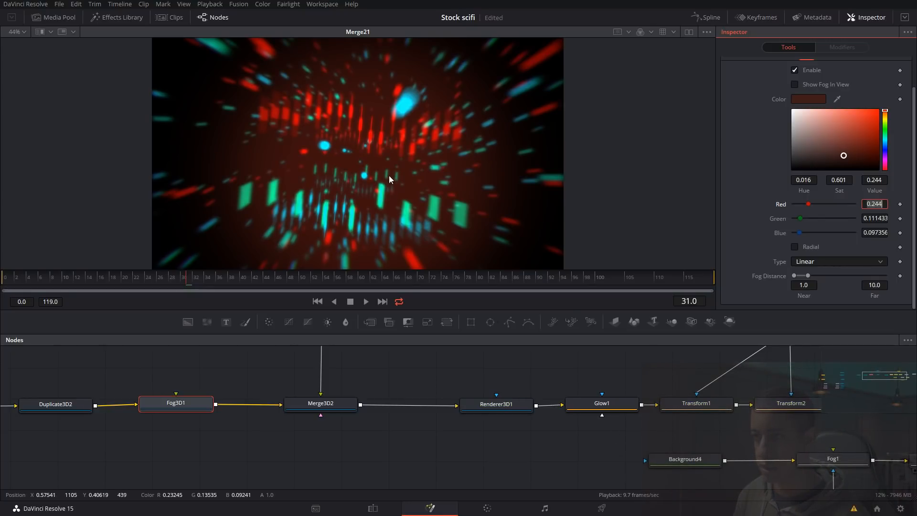
- Reshape Ellipse2 to a Width of 0.913 and Height of 0.567, raise its centre to Y about 0.452, and set Soft Edge to 0.2
left_click_drag(593, 447, 450, 426)
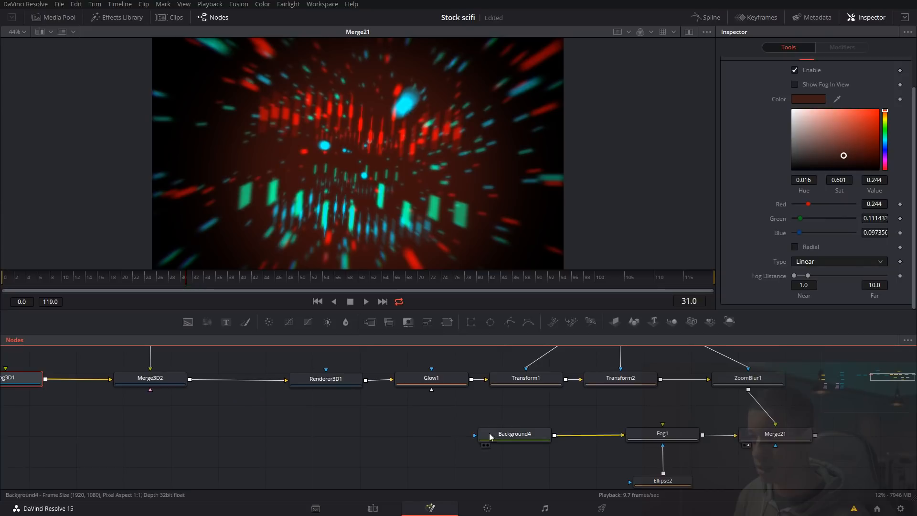
left_click(680, 480)
scroll(682, 477, "down", 2)
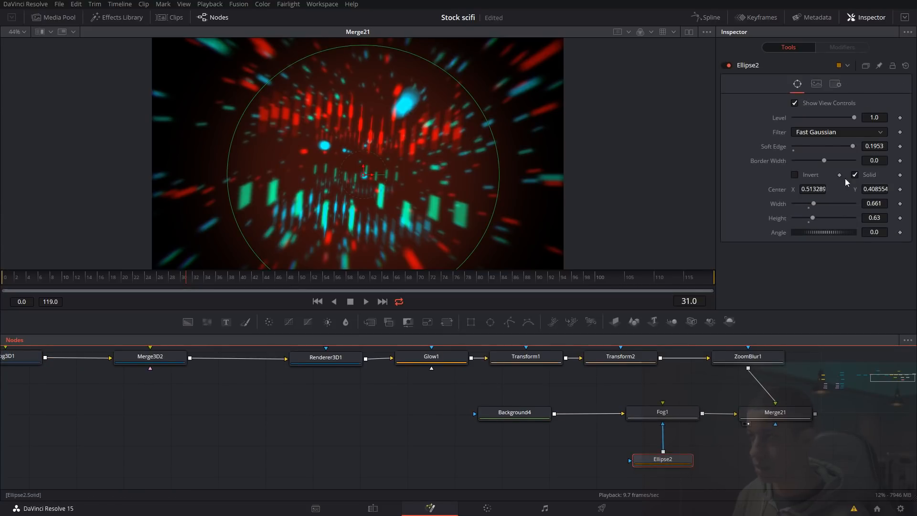
left_click_drag(810, 214, 824, 205)
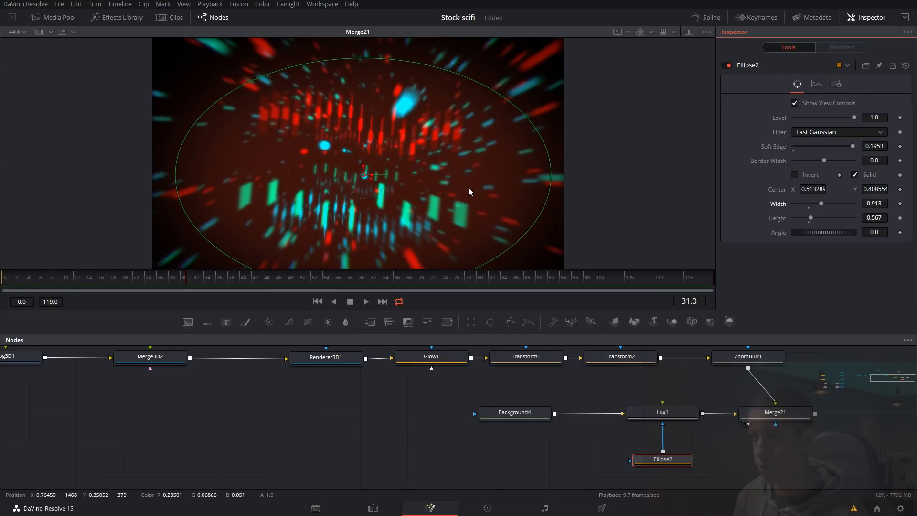
scroll(469, 183, "down", 2)
left_click_drag(398, 167, 397, 161)
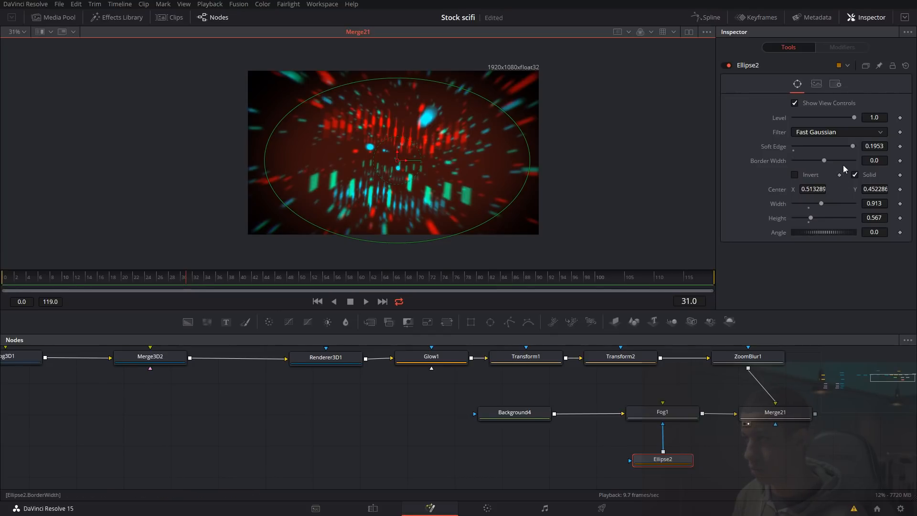
left_click_drag(853, 146, 854, 147)
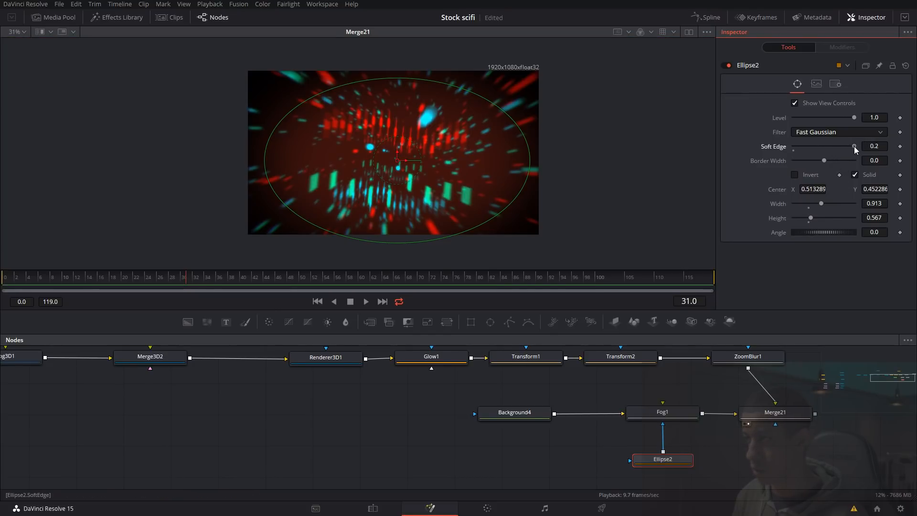
- Lower Fog1's Fog Opacity to about 0.433
left_click(678, 418)
scroll(822, 243, "down", 2)
left_click_drag(830, 297, 822, 298)
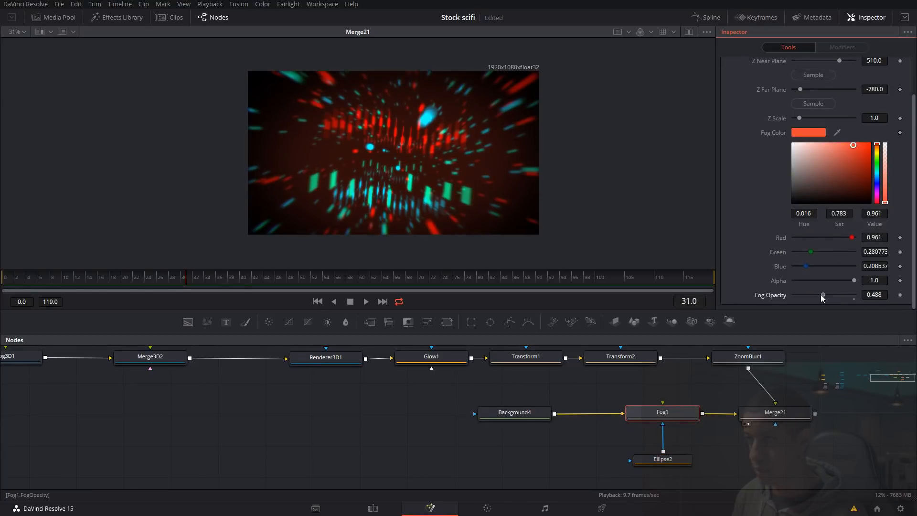
left_click(665, 461)
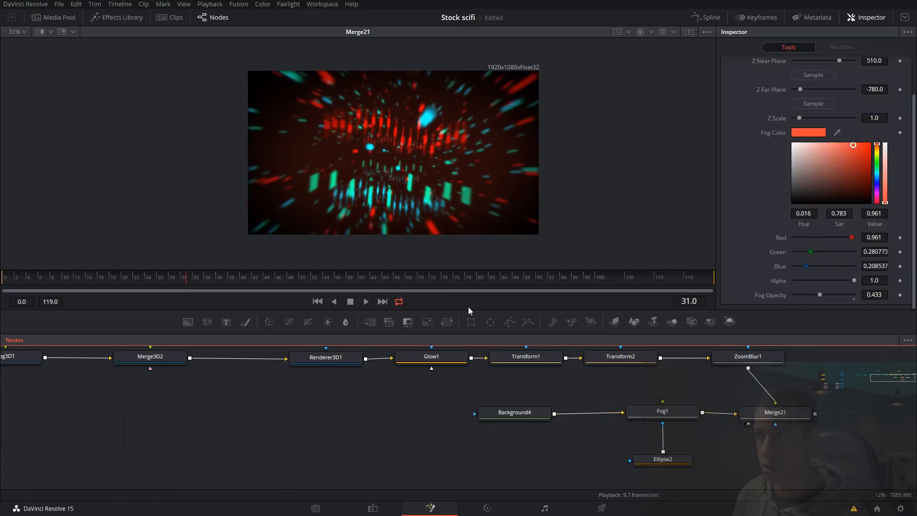
- Place MediaOut1 beside Merge21 and connect Merge21's output to it
left_click_drag(407, 407, 309, 397)
scroll(457, 413, "down", 3)
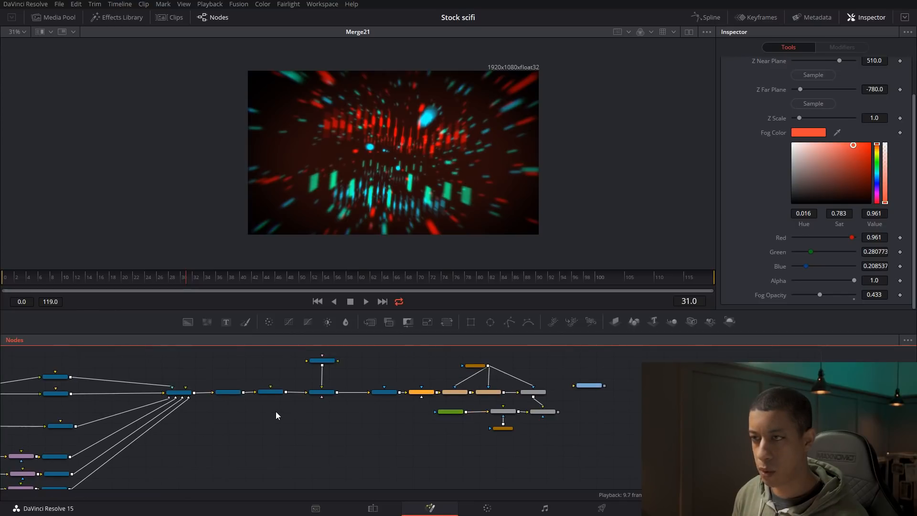
left_click_drag(276, 411, 327, 414)
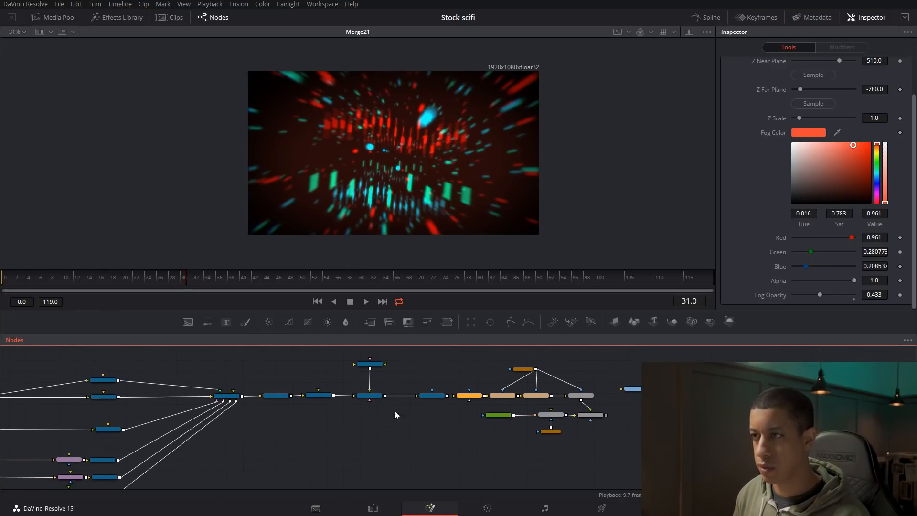
left_click_drag(394, 411, 351, 409)
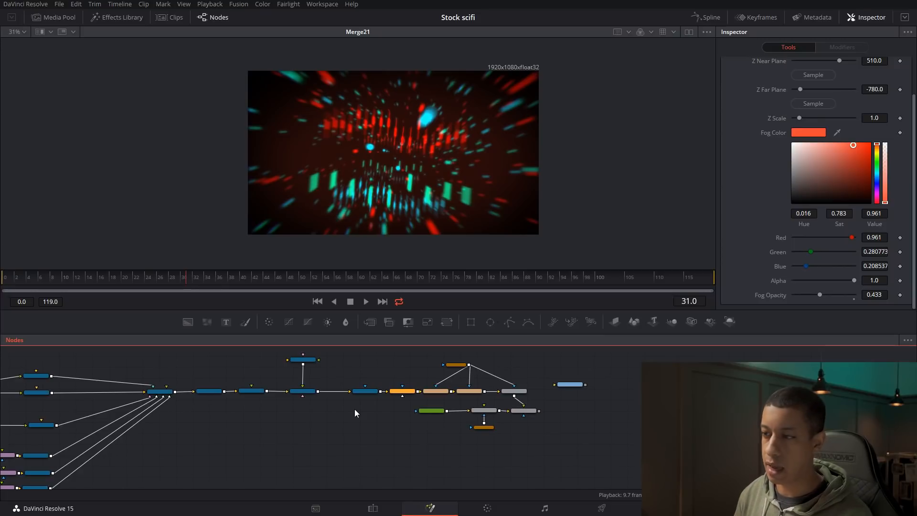
scroll(577, 405, "up", 5)
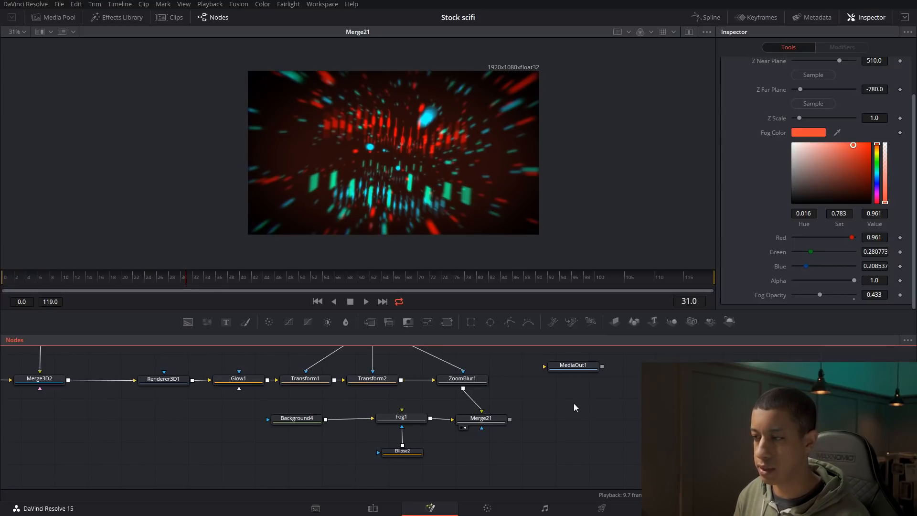
left_click_drag(554, 389, 555, 453)
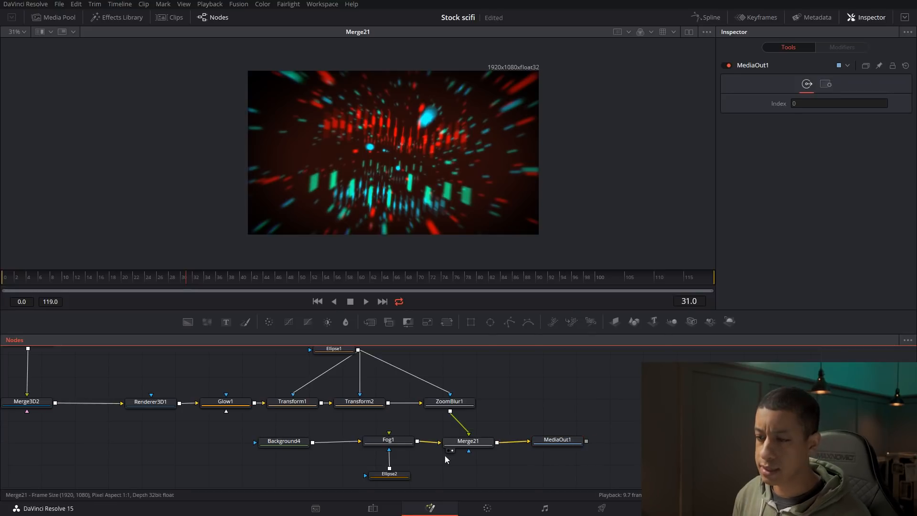
- Go to the Edit page and place Fusion Composition 1 on a new timeline
left_click(373, 508)
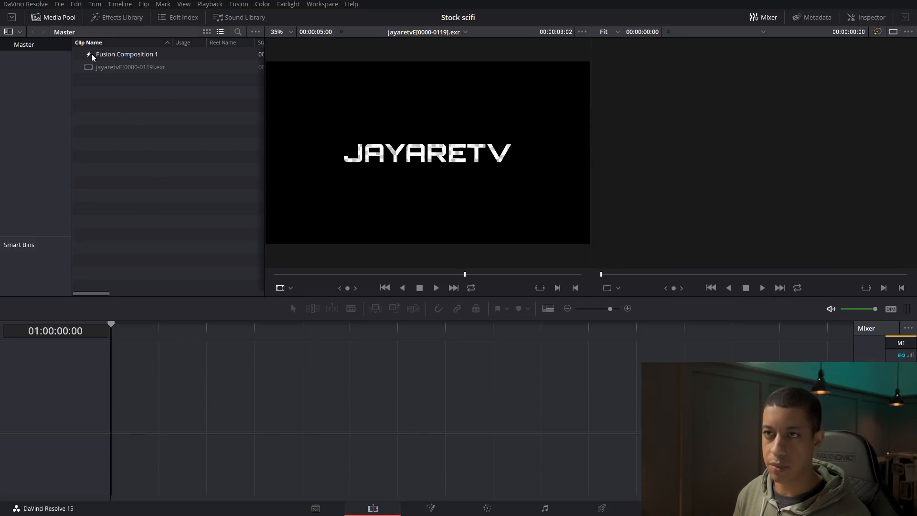
left_click_drag(92, 57, 141, 414)
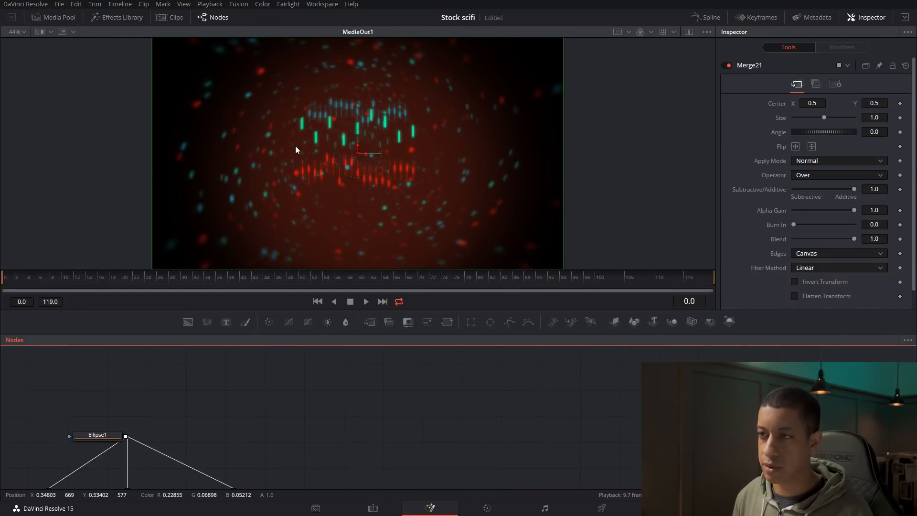
- Review the proxy options in the General section of the Fusion settings and save the settings
right_click(257, 301)
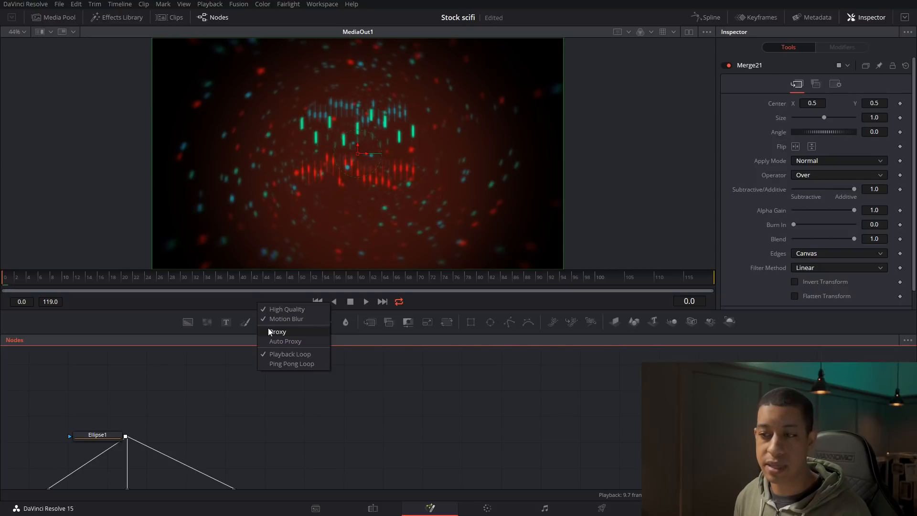
left_click(249, 320)
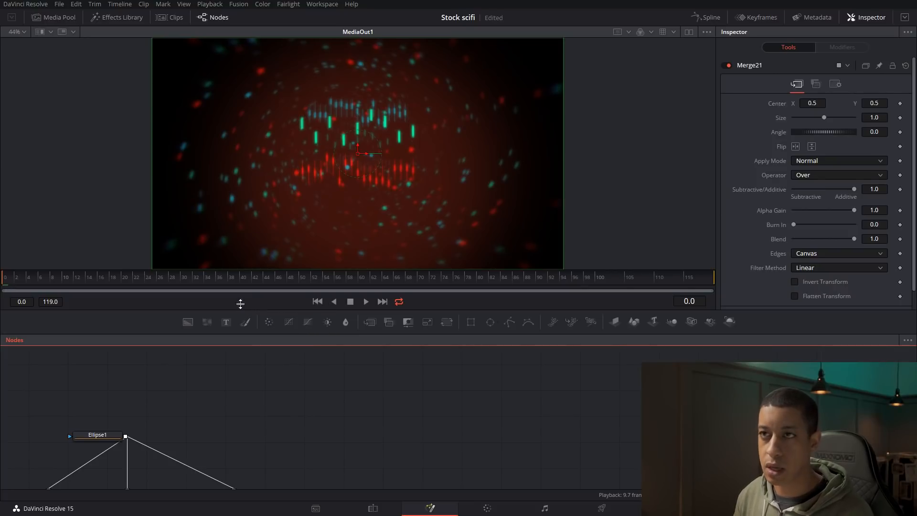
left_click(245, 5)
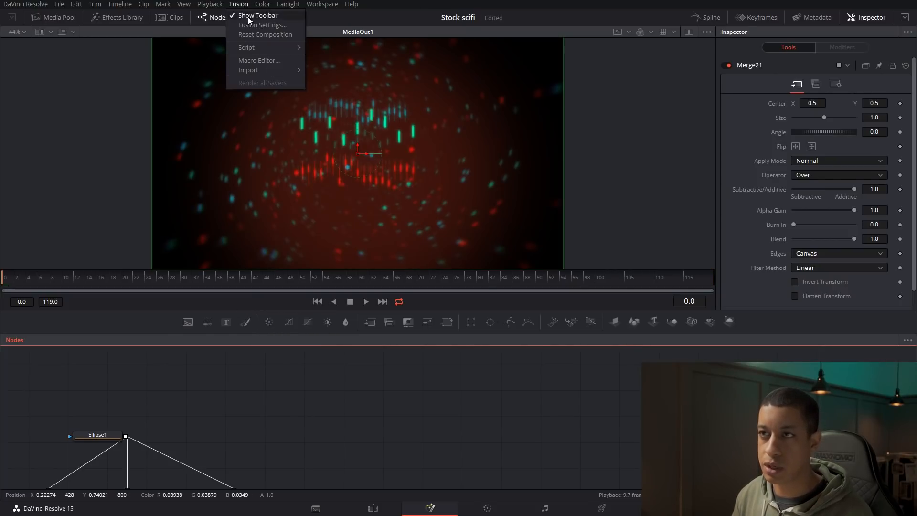
left_click(250, 24)
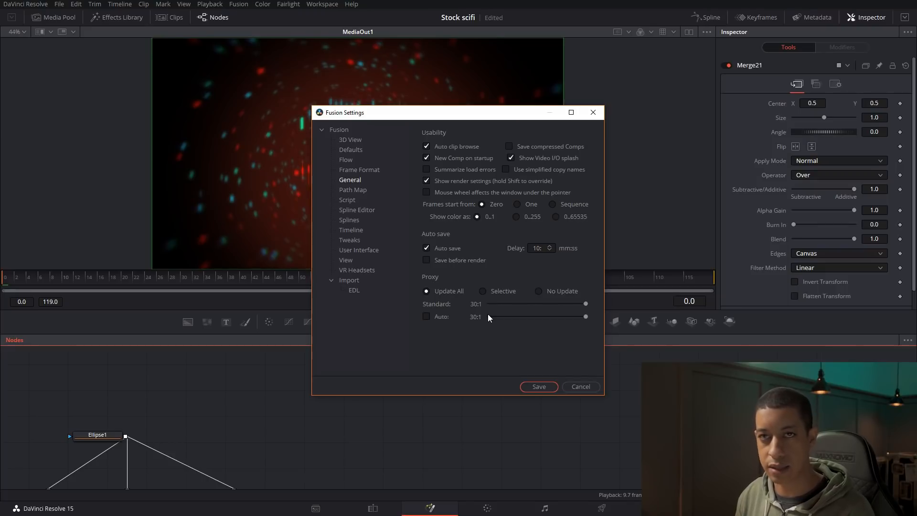
left_click(552, 389)
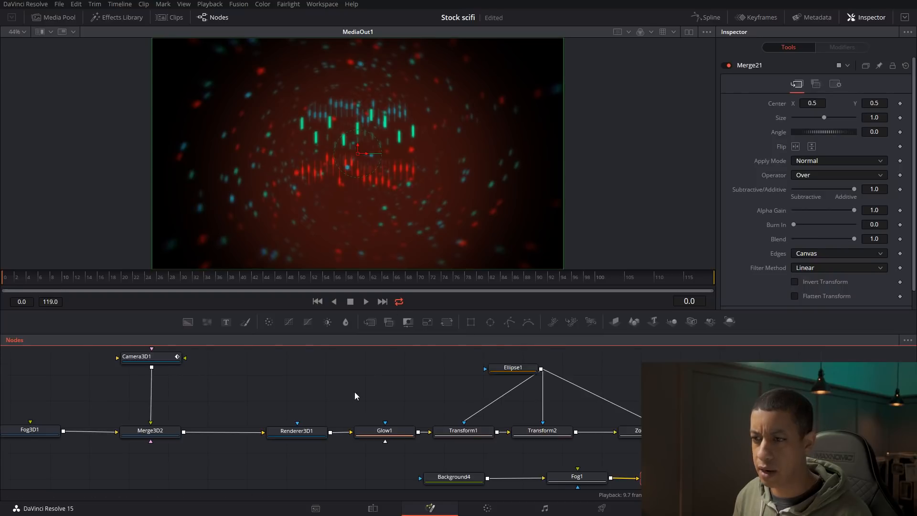
- Show Merge3D1 in the viewer from a perspective angle that reveals the depth of the image planes and particles
scroll(354, 392, "down", 3)
left_click_drag(393, 391, 557, 397)
left_click_drag(267, 425, 332, 198)
scroll(437, 176, "up", 4)
left_click_drag(427, 244, 337, 186)
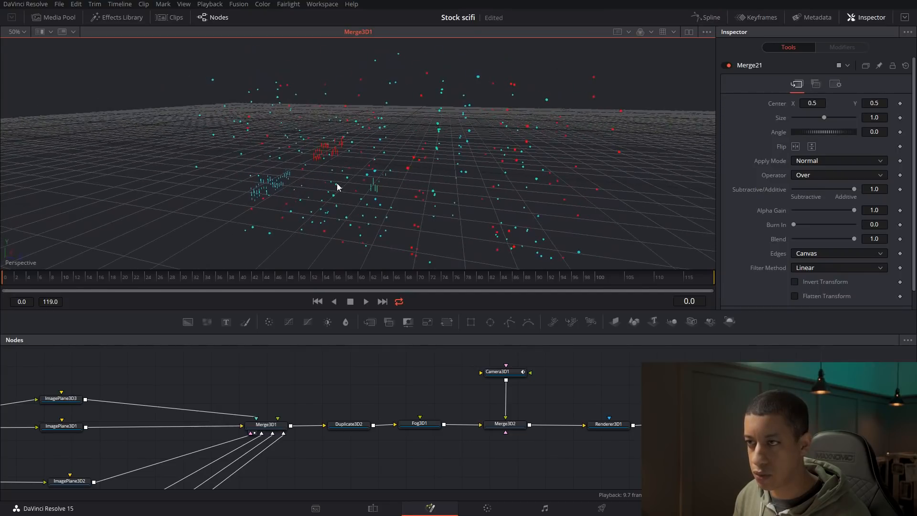
- Move ImagePlane3D2 slightly in the positive Z direction within the Merge3D1 scene
left_click_drag(296, 377, 408, 360)
left_click_drag(236, 440, 326, 393)
left_click_drag(267, 455, 287, 461)
left_click(301, 429)
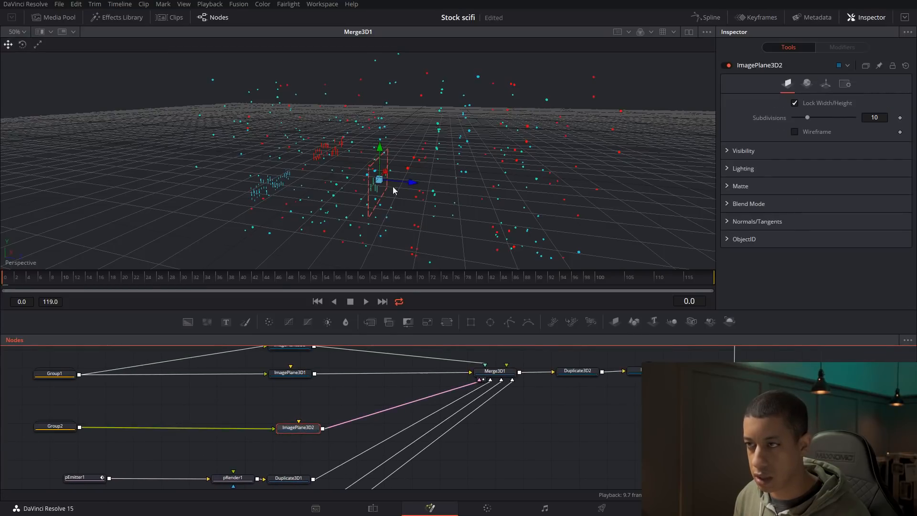
left_click_drag(432, 226, 373, 224)
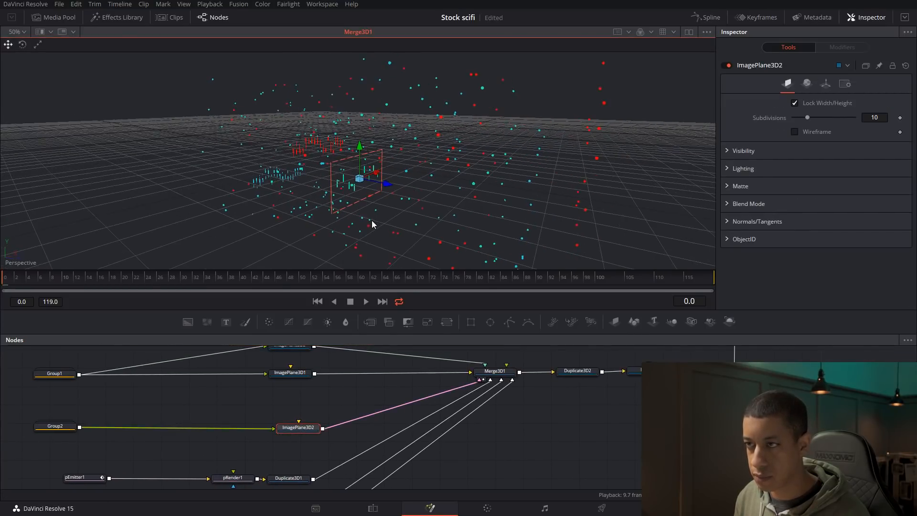
left_click_drag(388, 184, 395, 192)
- Move ImagePlane3D3 slightly in the negative Z direction to spread the charts apart, and check the spacing from several angles
left_click_drag(278, 229, 408, 228)
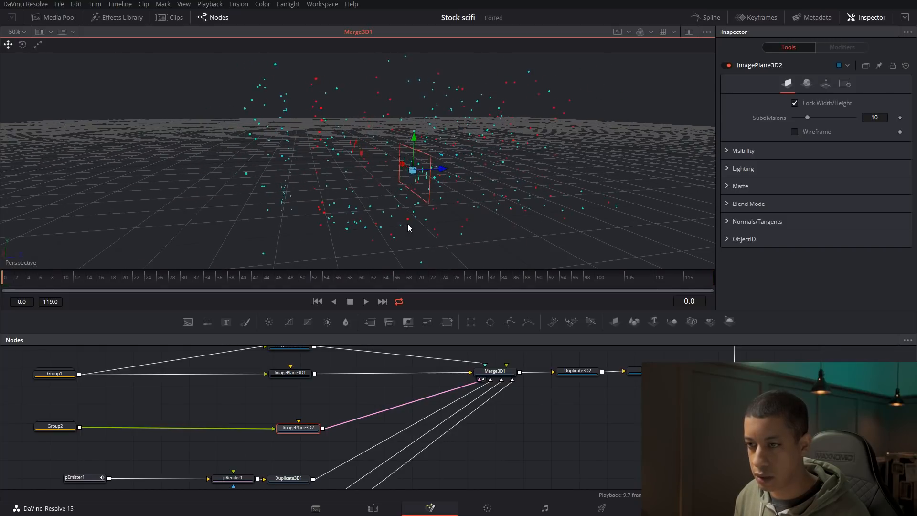
scroll(306, 392, "up", 2)
left_click(293, 373)
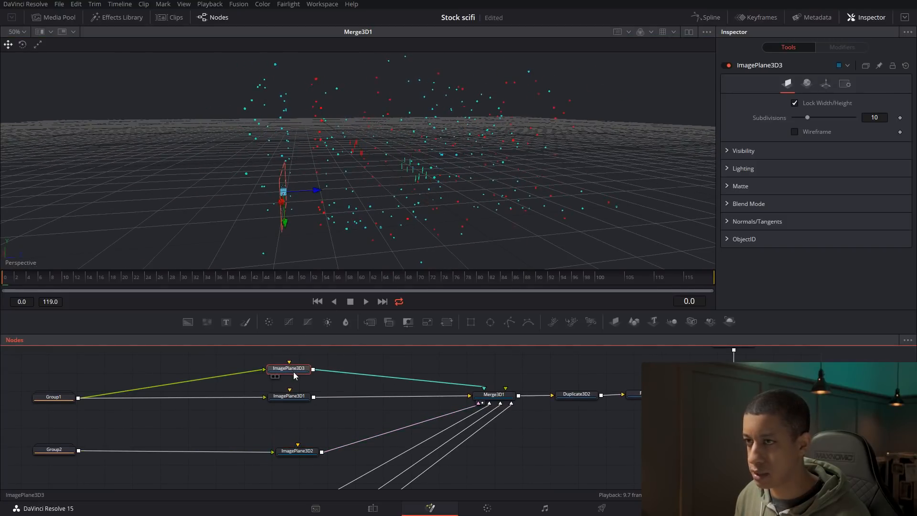
left_click_drag(309, 193, 301, 196)
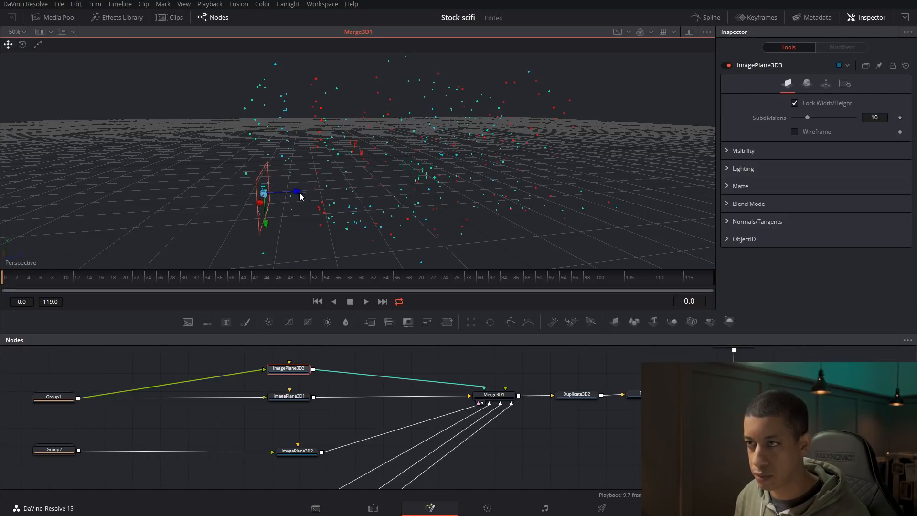
left_click_drag(453, 217, 334, 218)
left_click_drag(320, 418, 357, 402)
left_click_drag(413, 212, 561, 328)
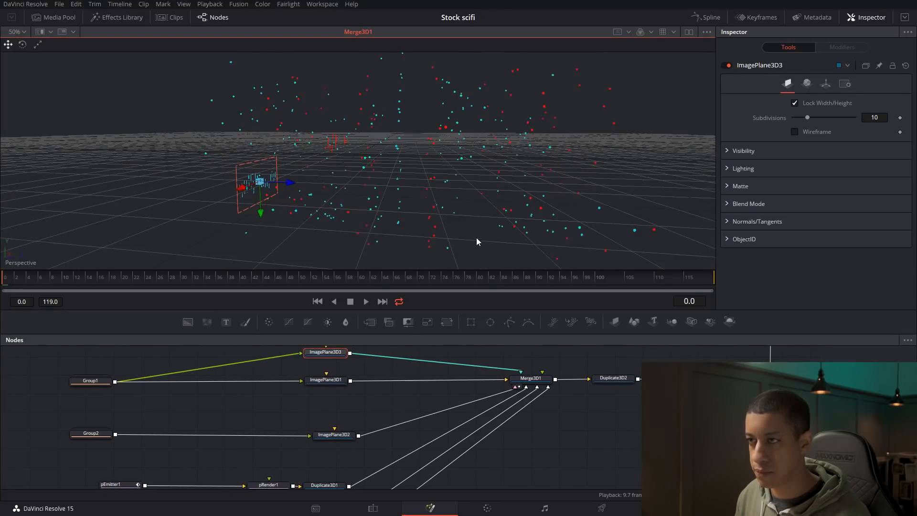
left_click_drag(519, 243, 561, 249)
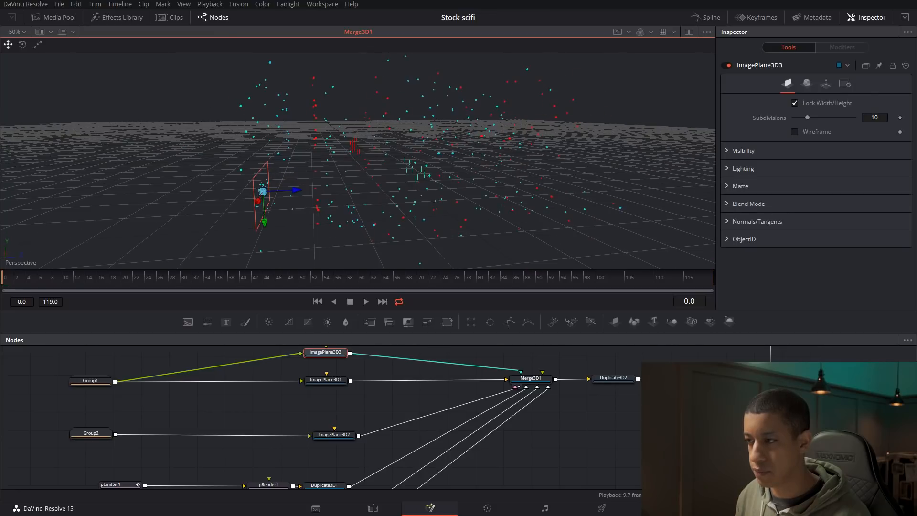
- Play the composition briefly from the start and check the node chain through to MediaOut1
left_click_drag(904, 431, 427, 448)
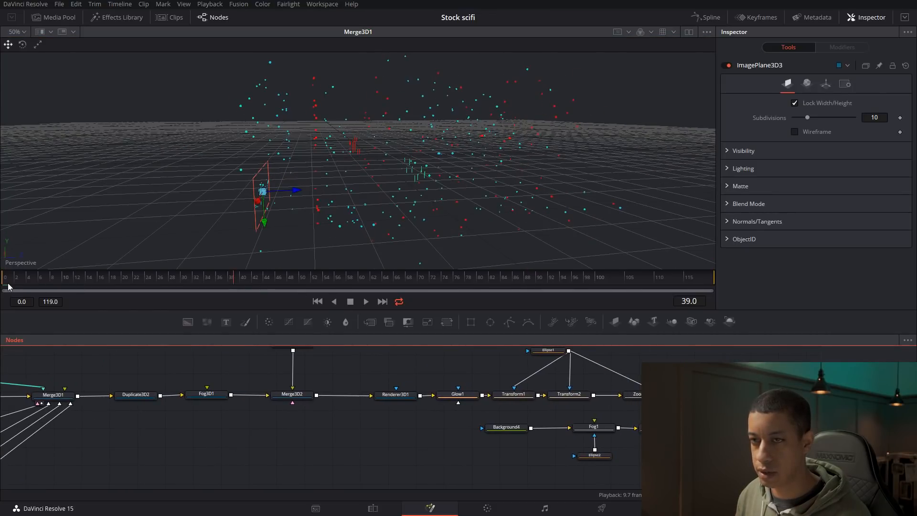
key("space")
left_click_drag(357, 460, 305, 456)
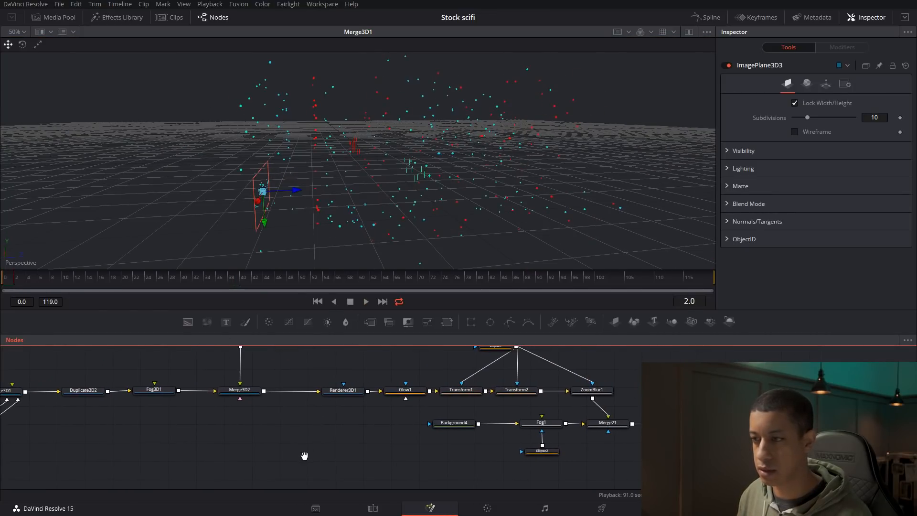
left_click_drag(416, 446, 328, 450)
left_click_drag(655, 379, 607, 383)
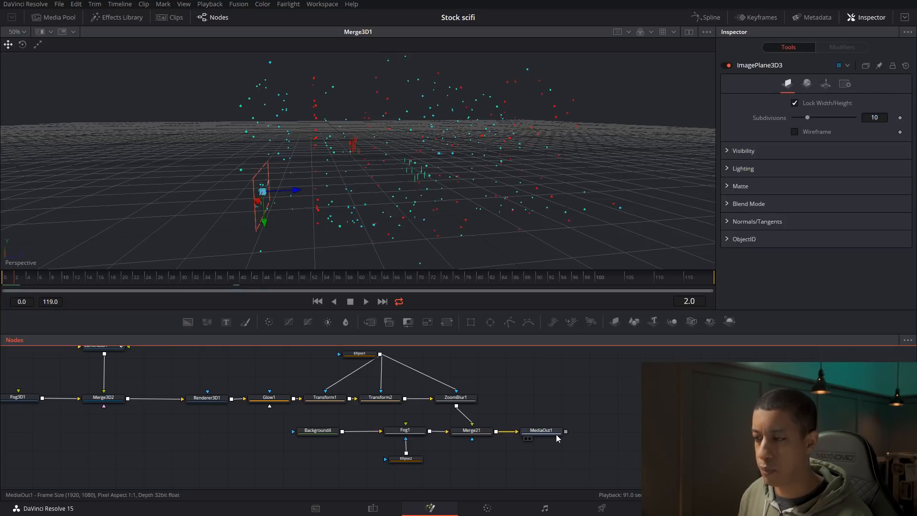
- Check Timeline 1 on the Edit page and go to the Deliver page to render it
left_click(373, 510)
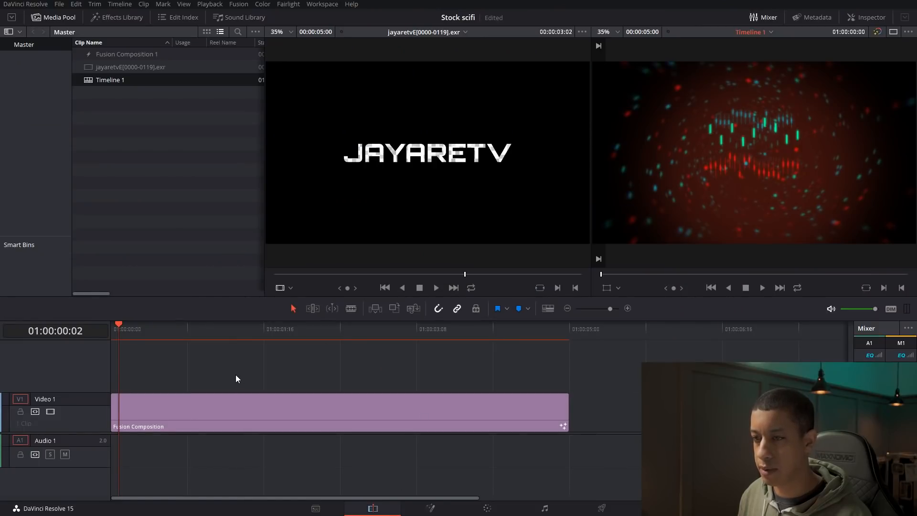
left_click(604, 509)
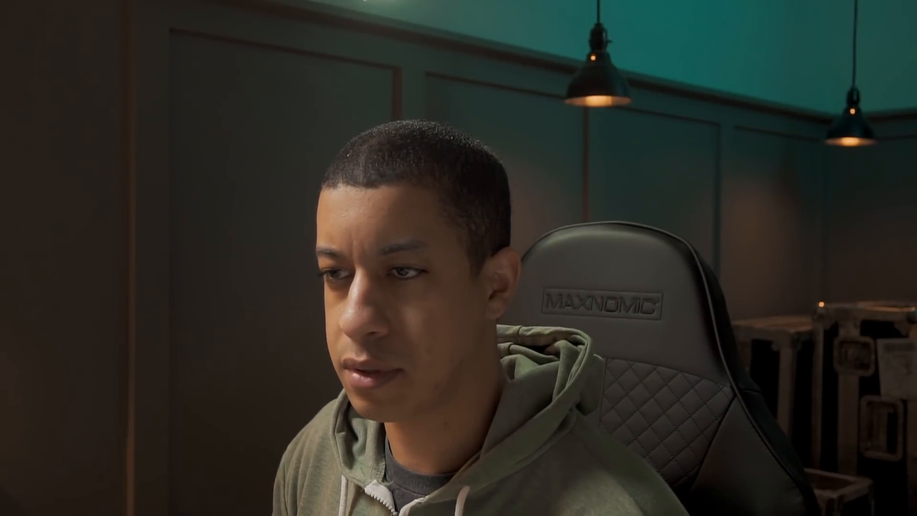
- Play the rendered Output_1.mov in the source viewer with looping turned on
left_click(435, 288)
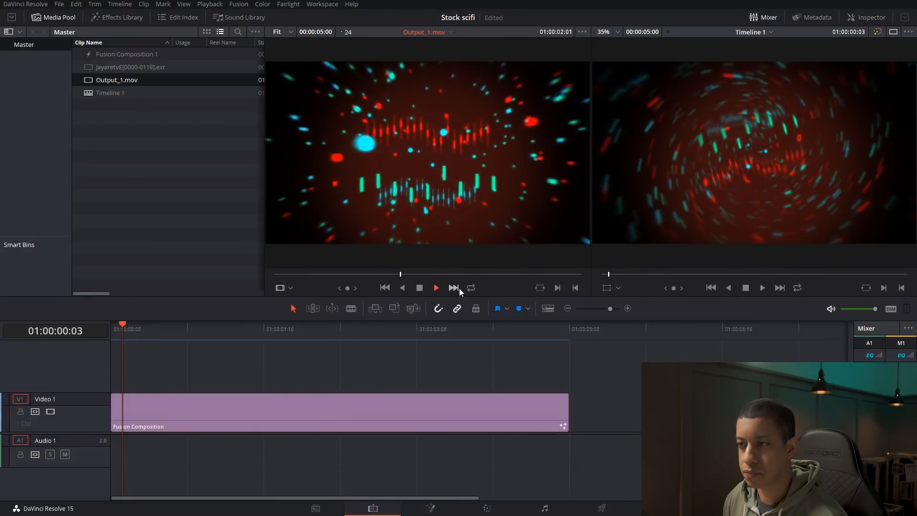
left_click(471, 288)
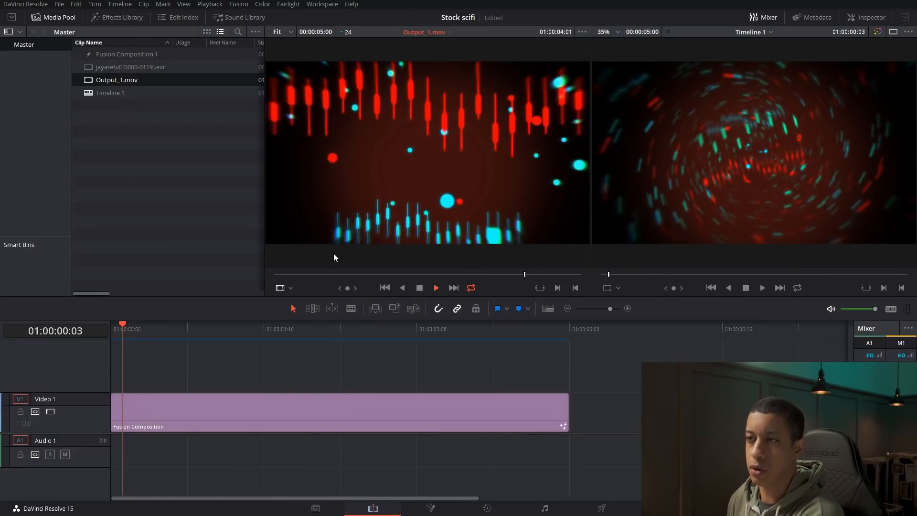
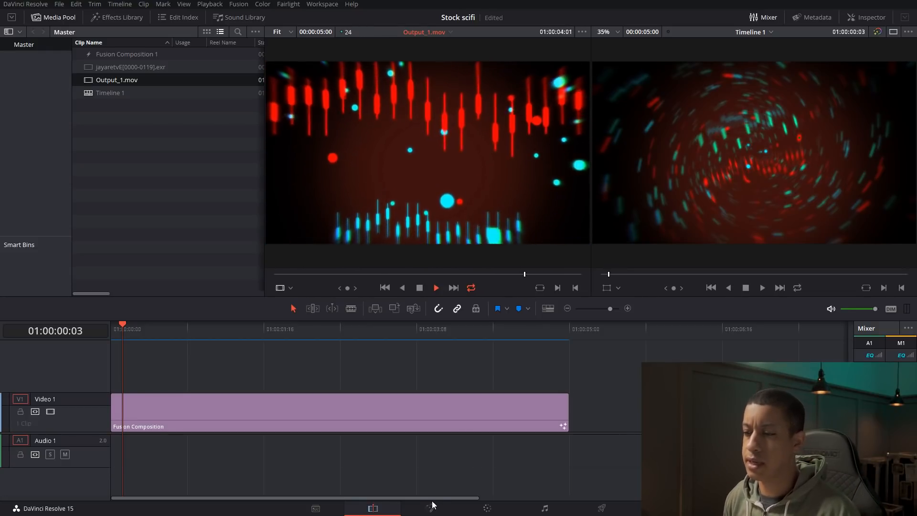
- Stop the Output_1.mov playback, return to the Fusion page and show Merge3D2 in the viewer
left_click(419, 288)
left_click(287, 331)
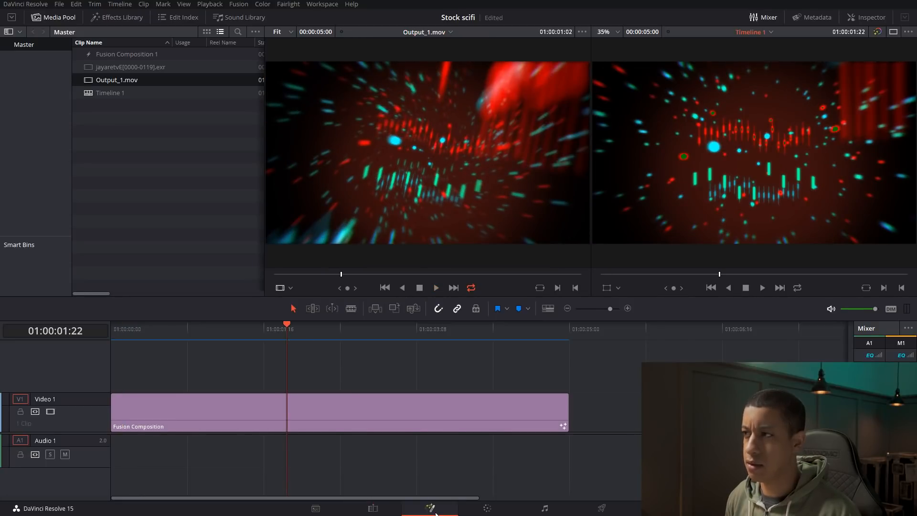
left_click(436, 512)
left_click_drag(531, 406, 698, 417)
left_click_drag(279, 430, 280, 238)
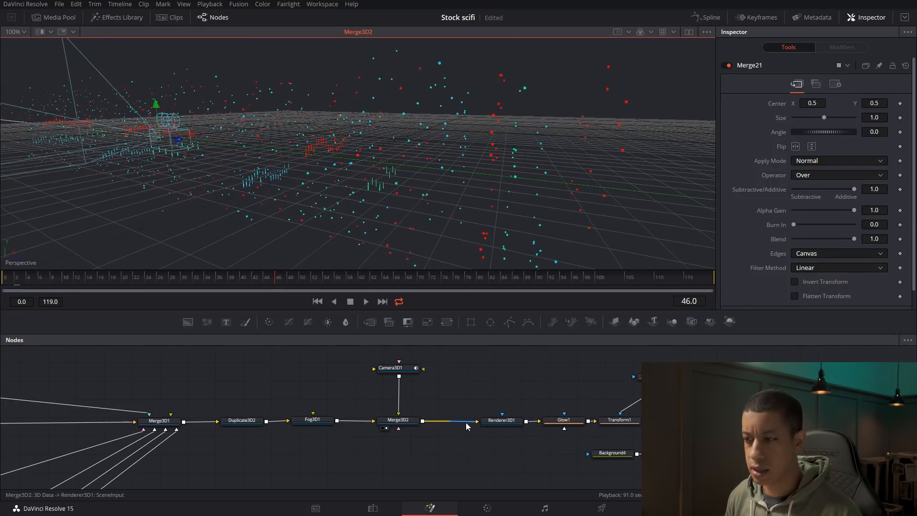
- Set the Z Rotation of Duplicate3D2 to 180 so alternate chart copies are flipped
left_click(241, 420)
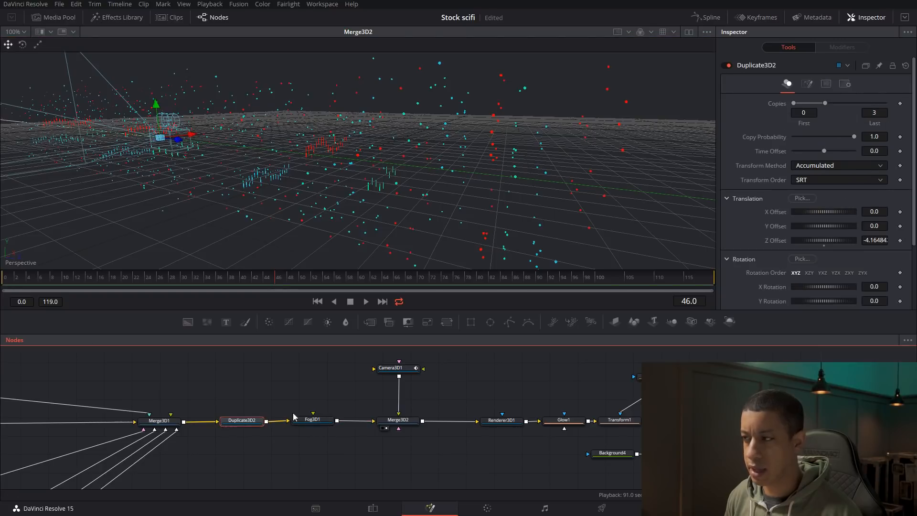
scroll(765, 230, "down", 5)
left_click(875, 231)
type("18")
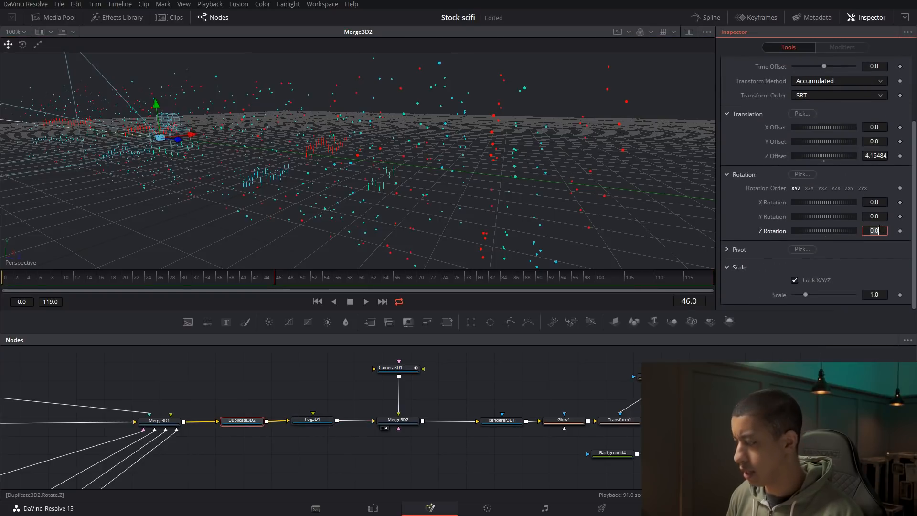
type("0")
key("Tab")
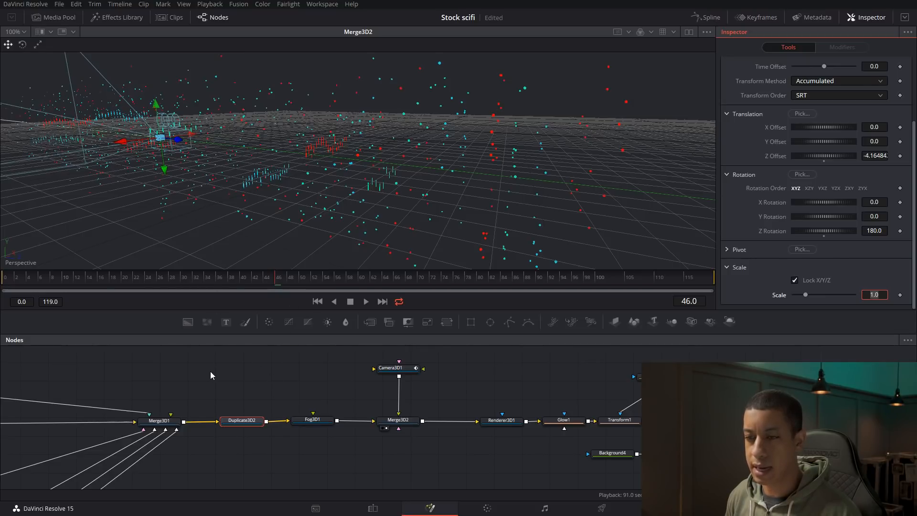
- View the particle duplicate Duplicate3D1_1 on its own and adjust its Z Rotation to about 555.7
left_click_drag(211, 375, 428, 363)
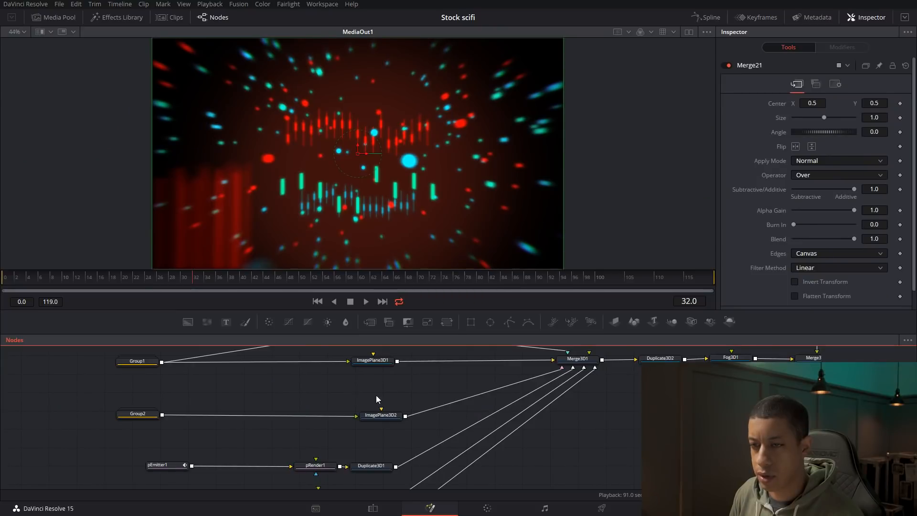
left_click_drag(371, 402, 344, 335)
left_click_drag(478, 433, 456, 429)
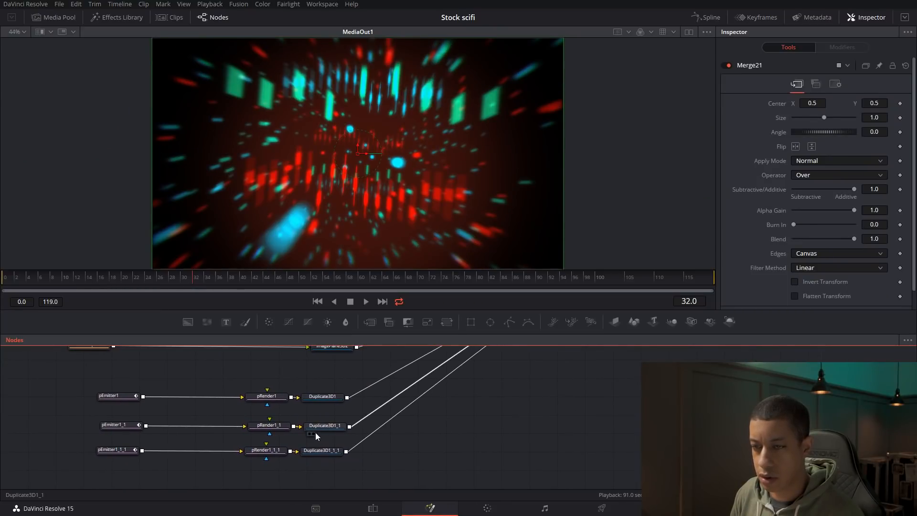
left_click_drag(313, 397, 336, 184)
left_click_drag(324, 425, 340, 283)
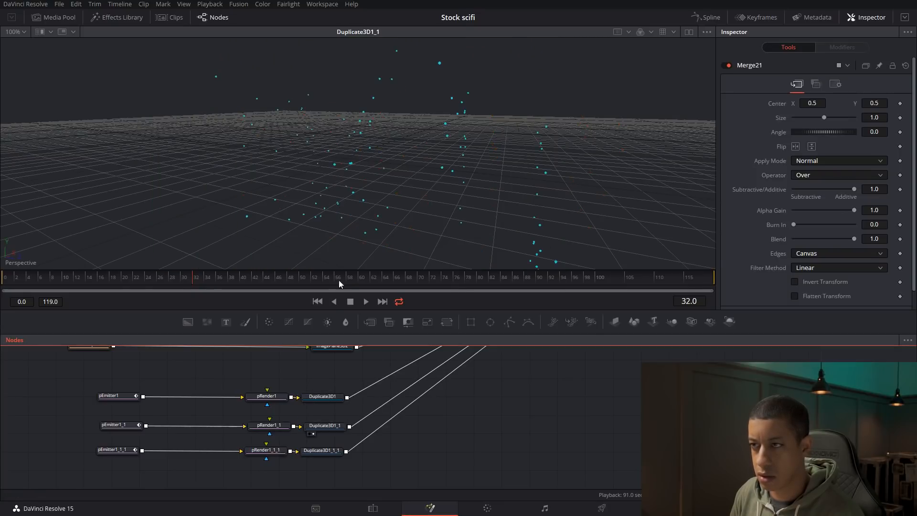
left_click(324, 433)
scroll(811, 238, "down", 3)
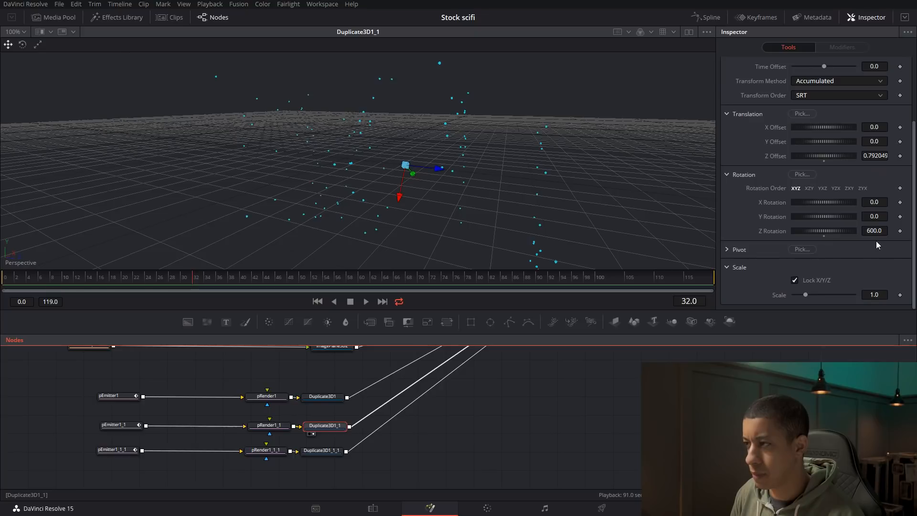
left_click_drag(835, 231, 827, 230)
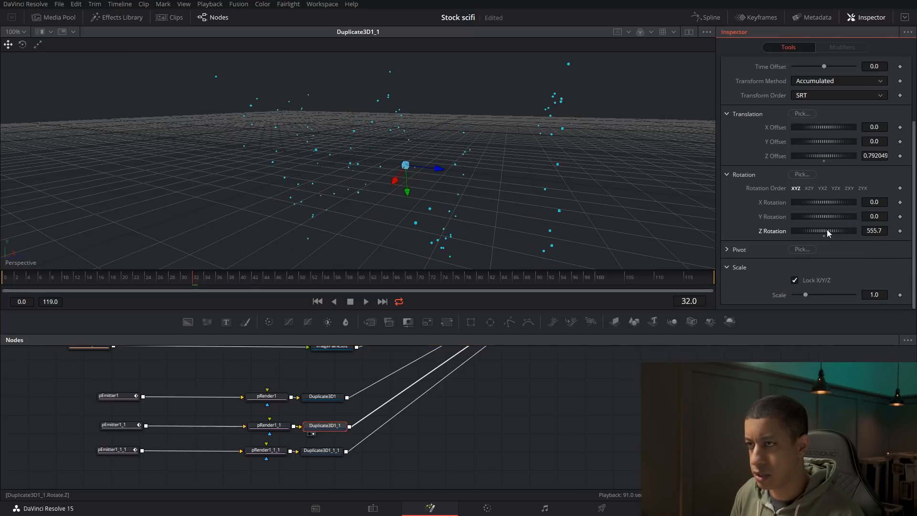
- Adjust the Z Rotation of Duplicate3D1_1_1 to about 513.9 and of Duplicate3D1 to about 712.2, viewing each particle set
left_click(326, 450)
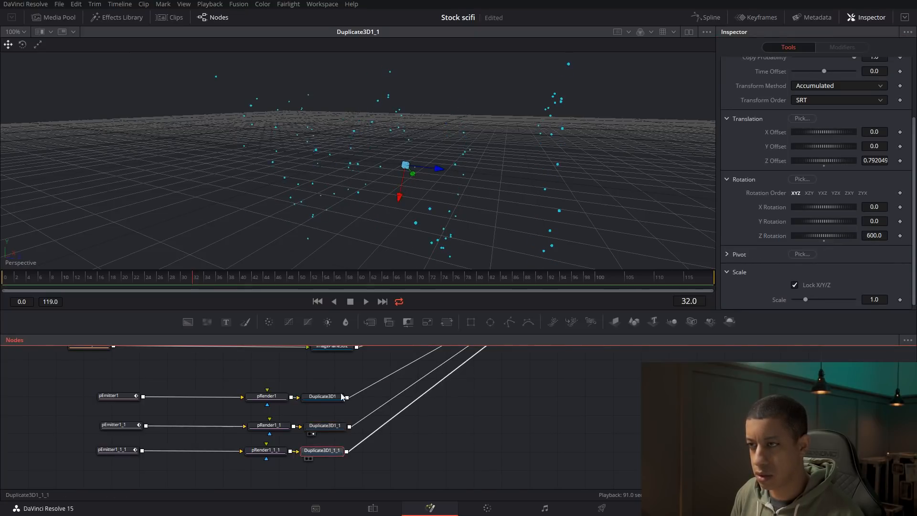
left_click_drag(829, 234, 816, 234)
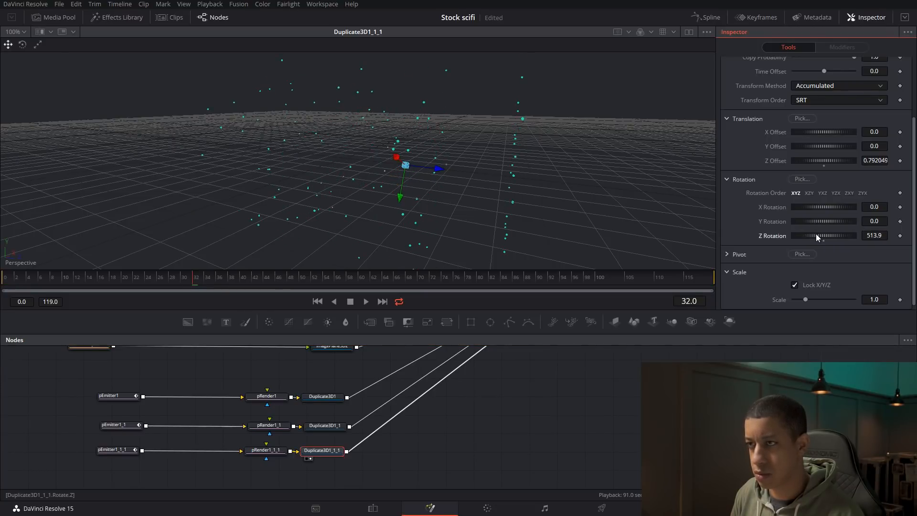
left_click_drag(500, 444, 479, 487)
left_click(289, 442)
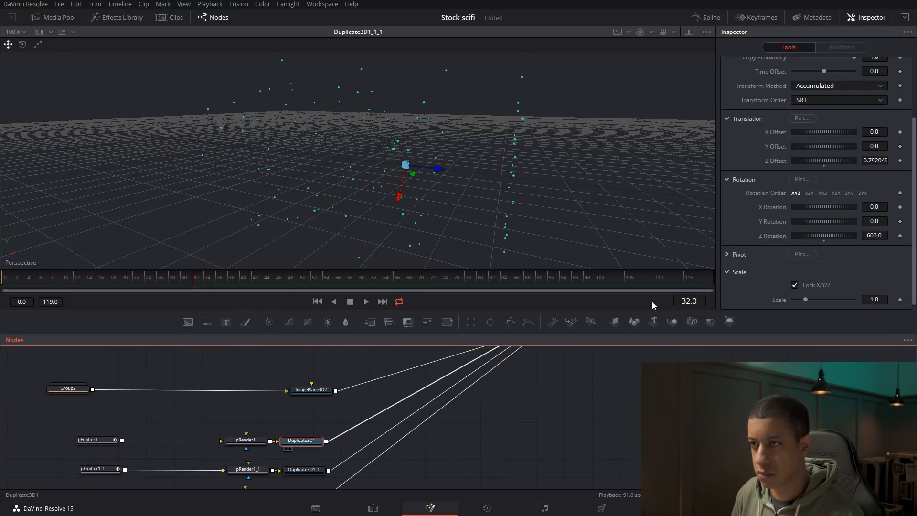
left_click_drag(819, 236, 830, 235)
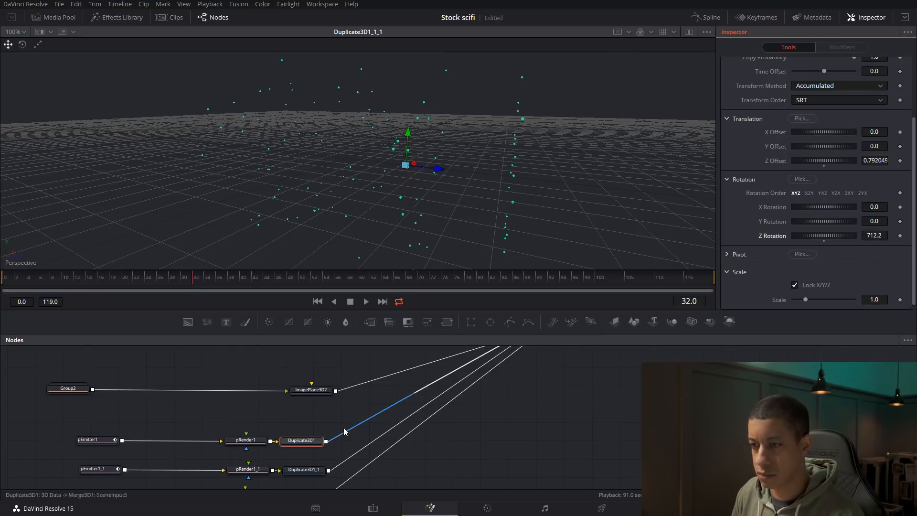
left_click(298, 398)
left_click(291, 448)
- Set the depth of field Quality in Renderer3D1's accumulation effects to 15
left_click_drag(716, 405, 400, 443)
left_click_drag(518, 409, 491, 445)
left_click_drag(530, 382, 430, 382)
left_click(399, 413)
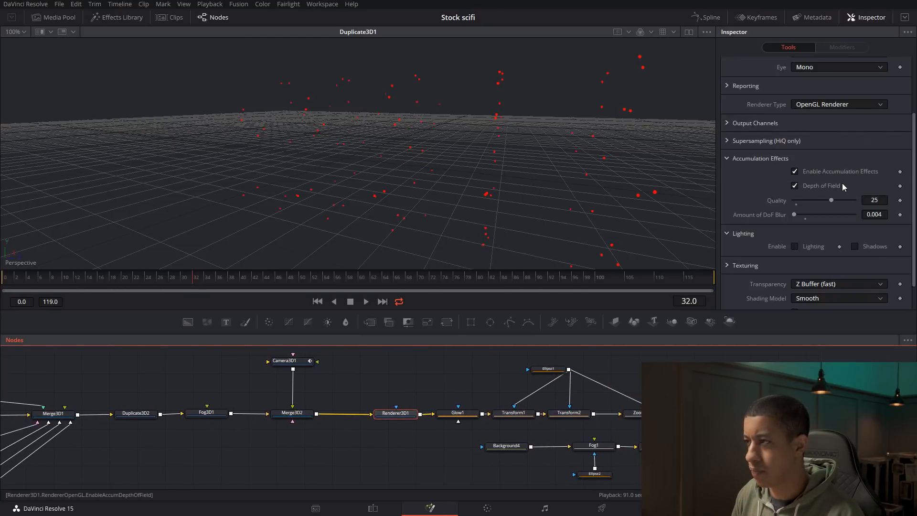
left_click(874, 200)
key("BackSpace")
key("BackSpace")
type("15")
key("Tab")
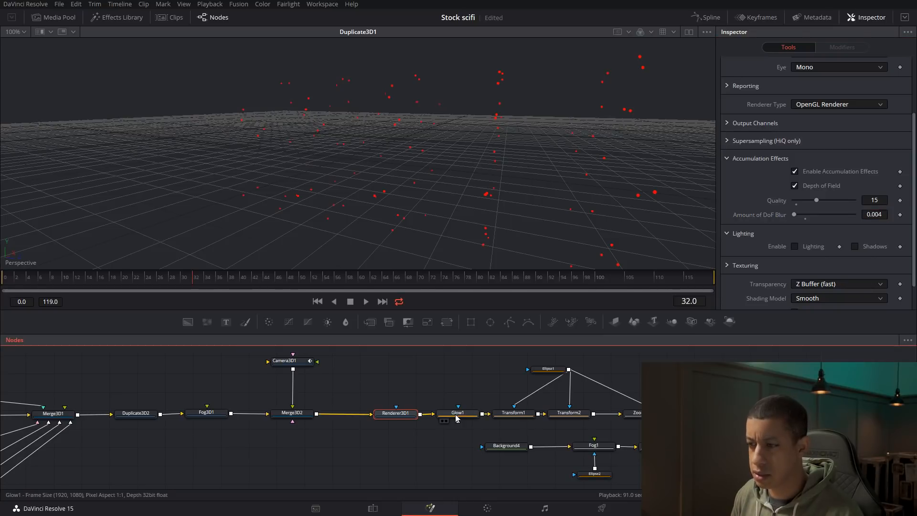
- Review the settings of Glow1, ZoomBlur1 and Fog1, and show MediaOut1 in the viewer
left_click(457, 414)
left_click_drag(474, 369, 458, 389)
left_click(619, 438)
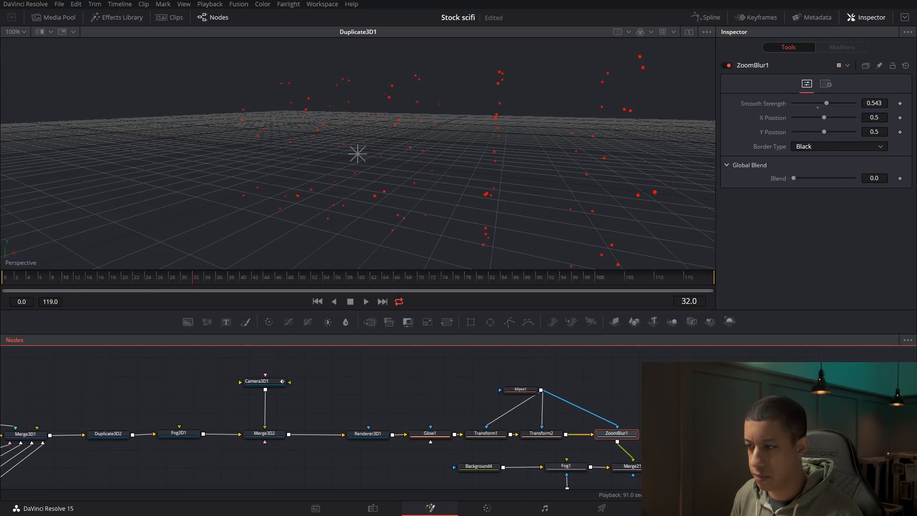
left_click_drag(618, 438, 632, 419)
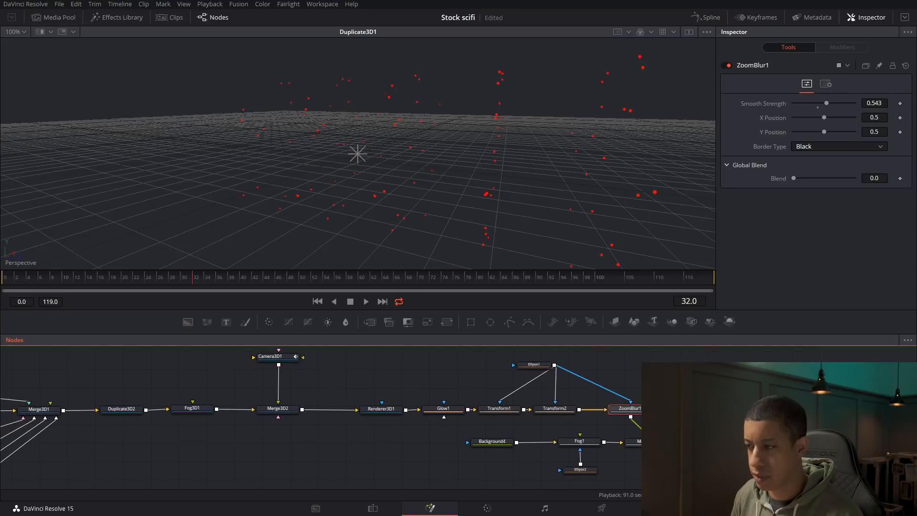
left_click(592, 442)
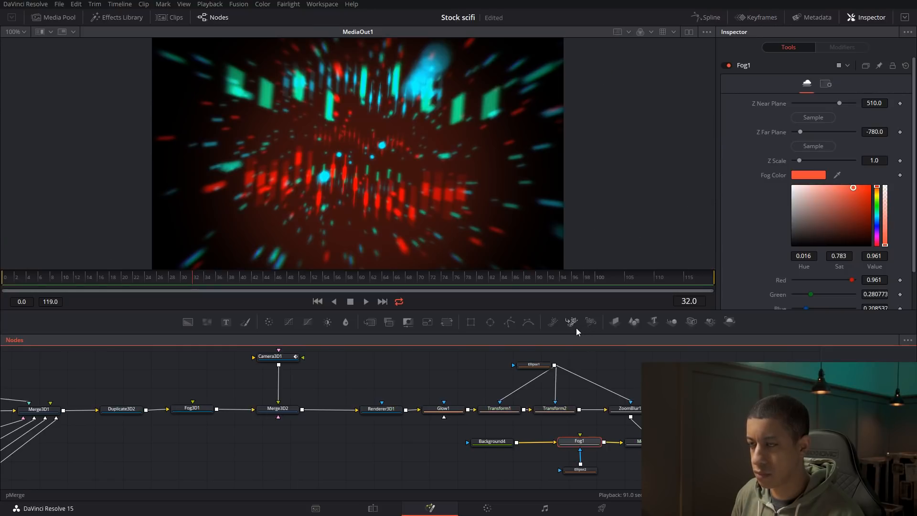
- Widen the fog's Ellipse2 mask to a Width of 0.85 and check its whole outline in the viewer
left_click(580, 470)
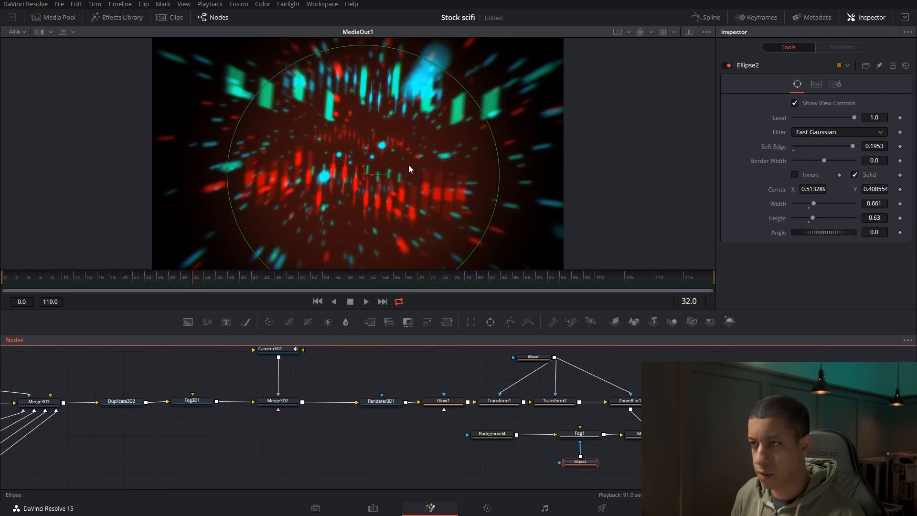
left_click_drag(814, 204, 822, 208)
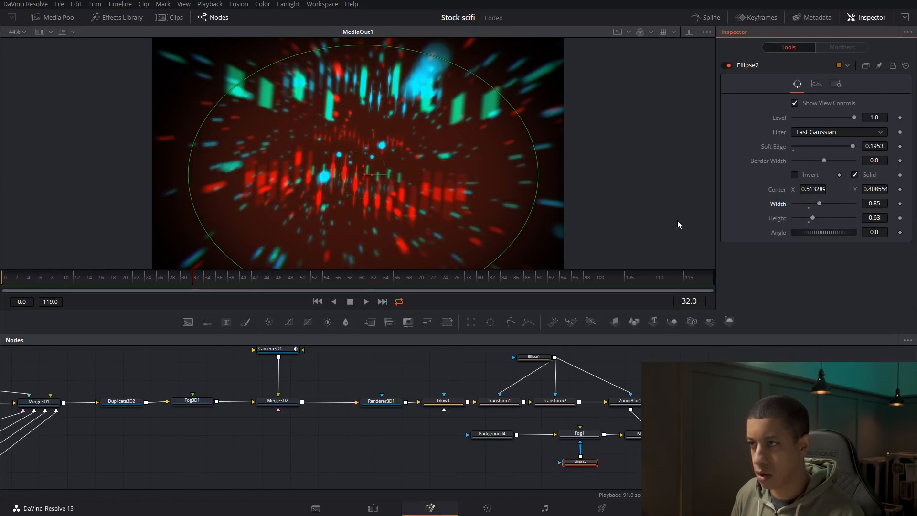
scroll(506, 211, "down", 2)
left_click_drag(527, 235, 523, 220)
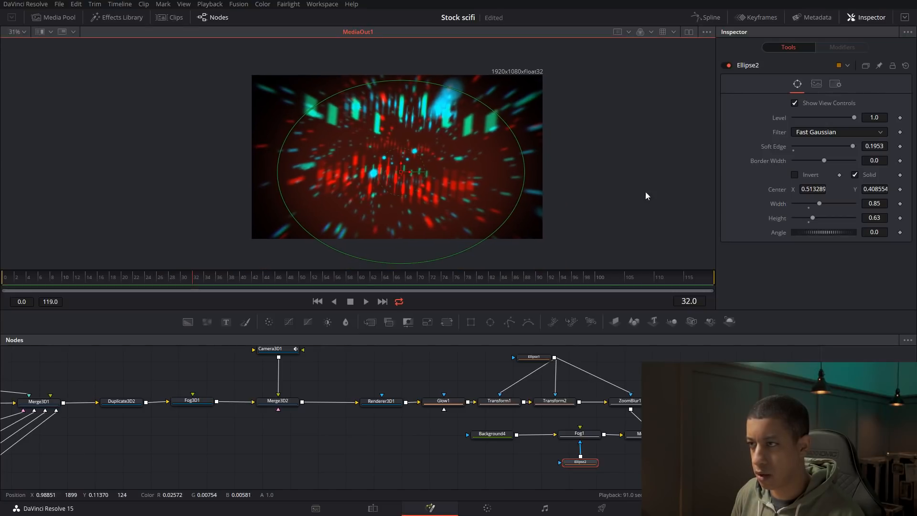
- Soften the Ellipse2 mask by raising its Soft Edge to about 0.4094
left_click(886, 149)
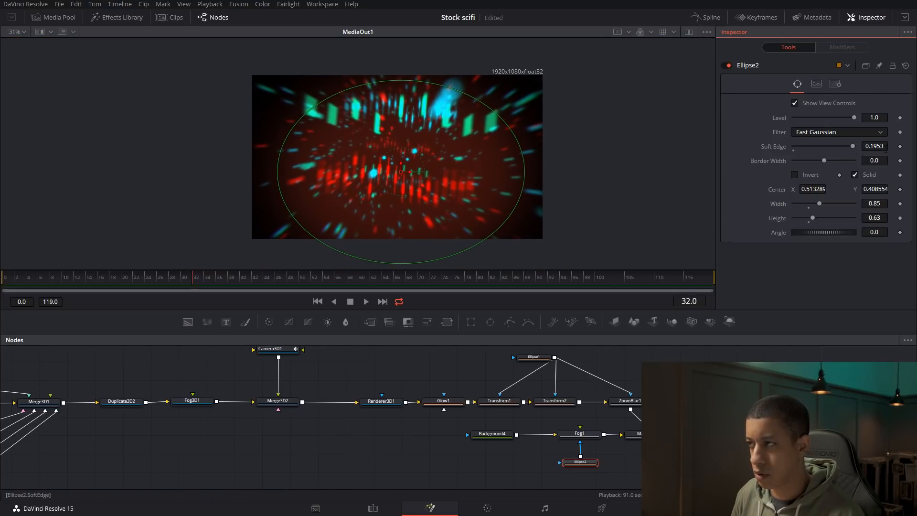
key("Tab")
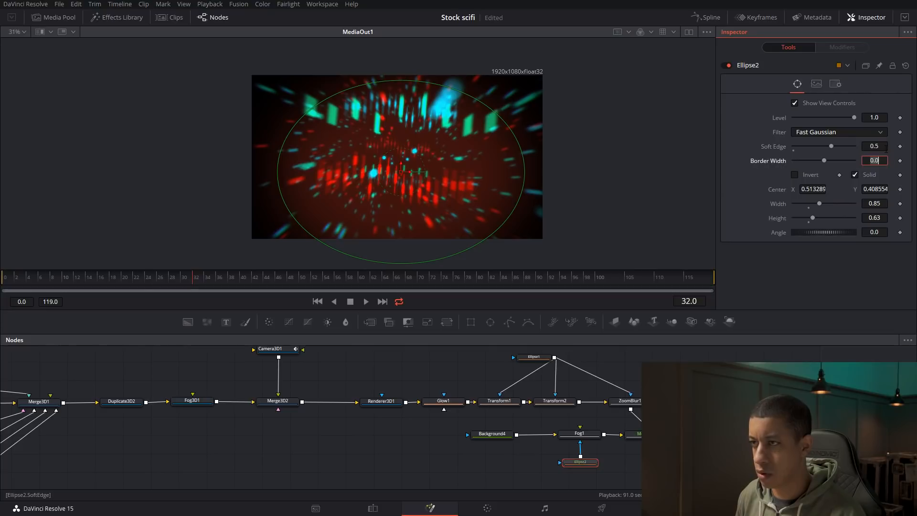
mouse_move(834, 147)
left_mouse_down()
mouse_move(844, 145)
mouse_move(812, 147)
mouse_move(826, 147)
left_mouse_up()
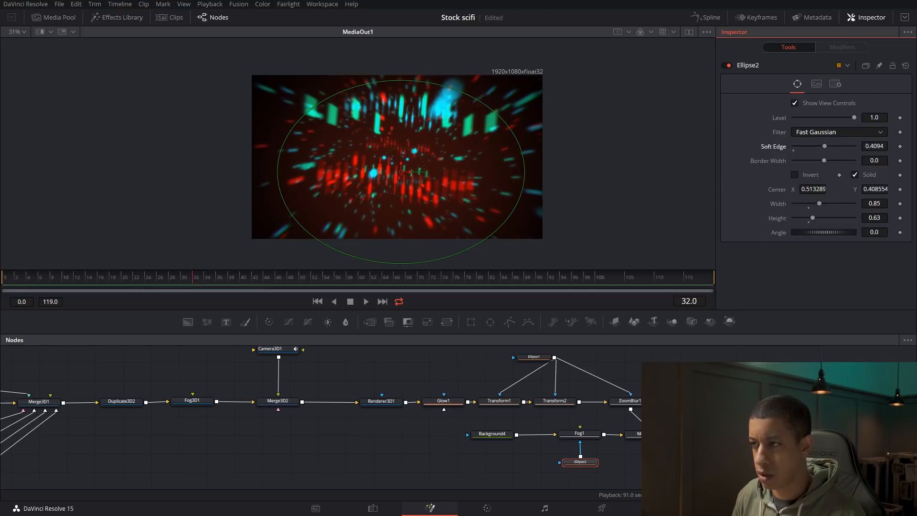
left_click(717, 459)
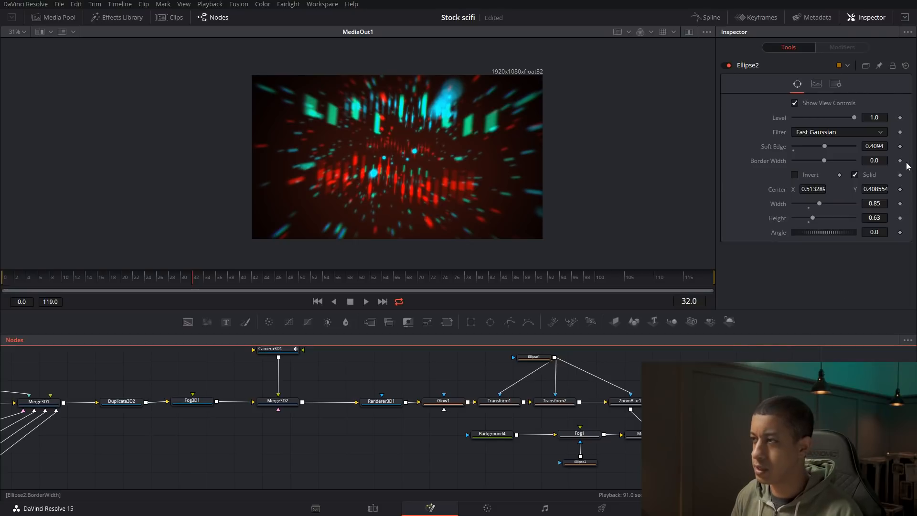
left_click(874, 145)
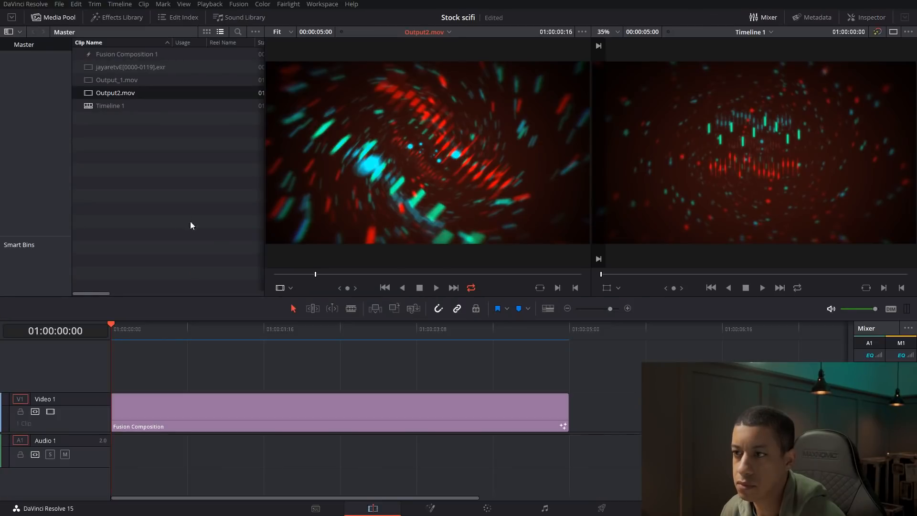
- Play the rendered Output2.mov in the source viewer
left_click(204, 157)
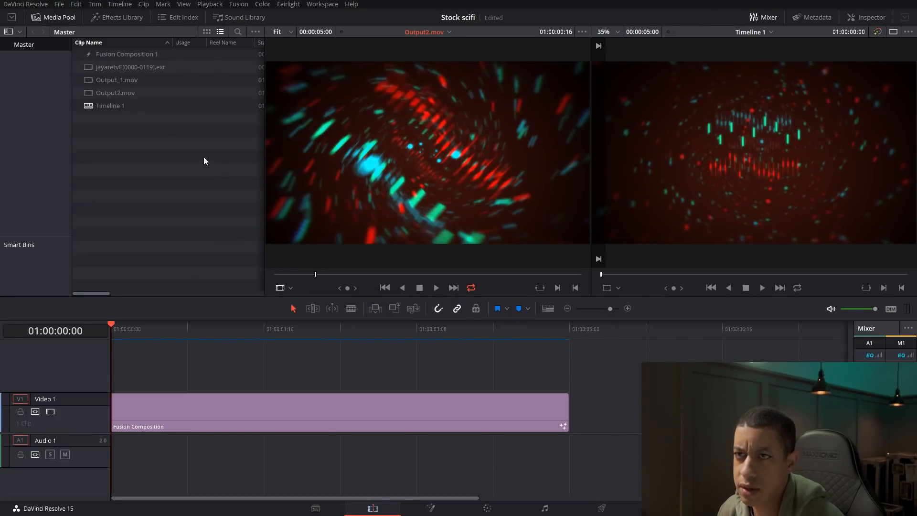
left_click(87, 96)
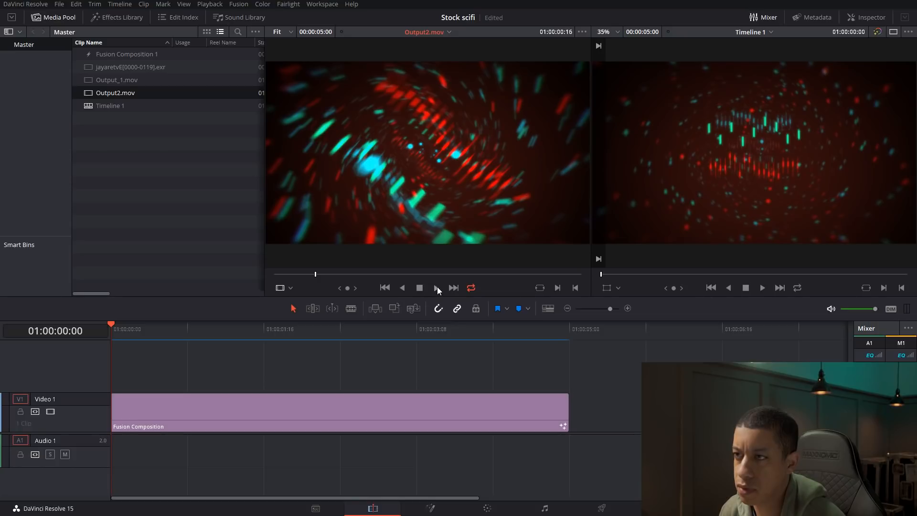
left_click(438, 286)
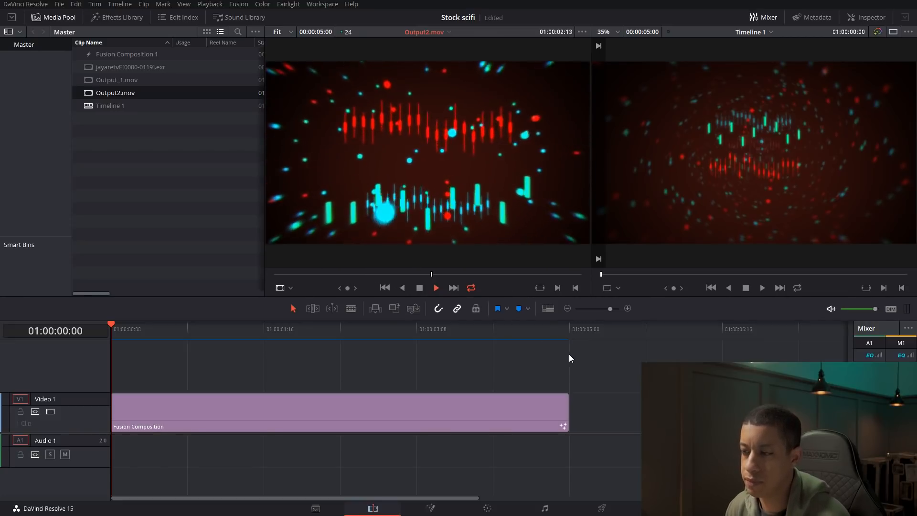
- Replace the Fusion Composition on Timeline 1 with Output2.mov on Video 1 and the jayaretvE[0000-0119].exr title sequence on Video 2
left_click_drag(589, 377, 471, 414)
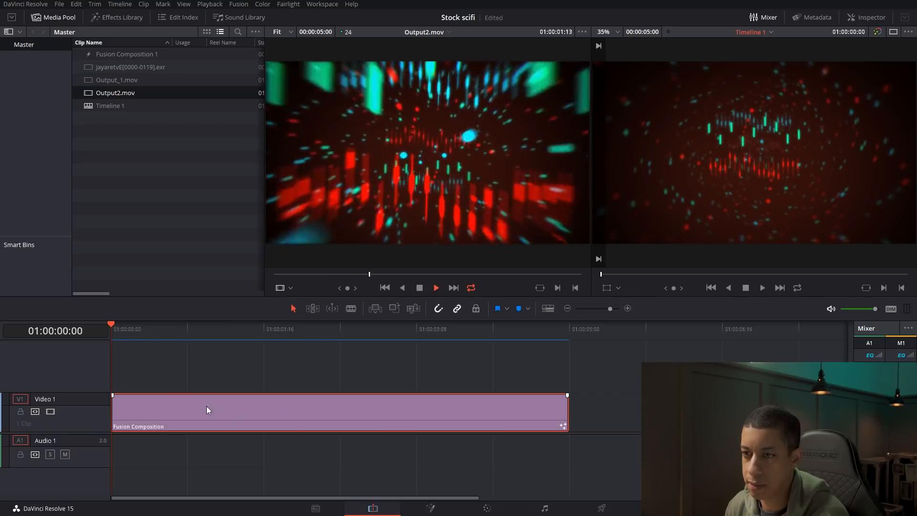
key("Delete")
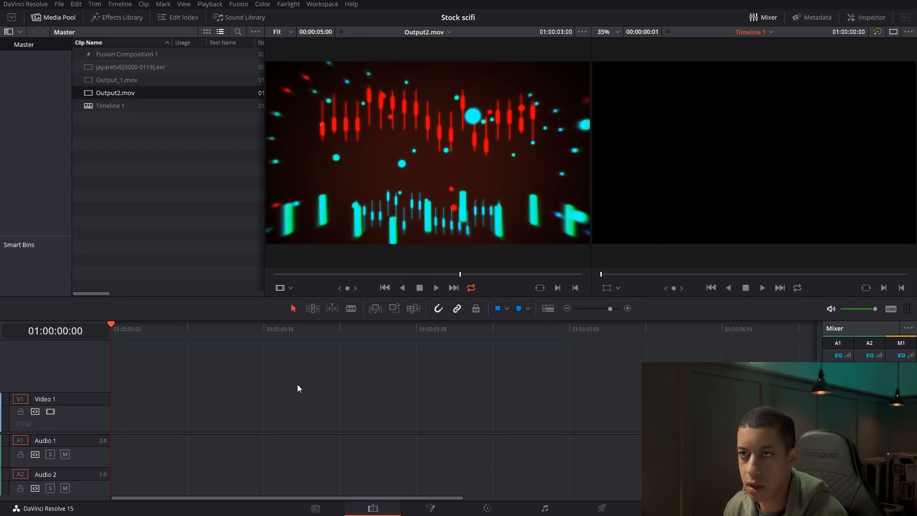
left_click_drag(88, 94, 113, 427)
left_click_drag(89, 67, 214, 376)
left_click_drag(367, 388, 281, 383)
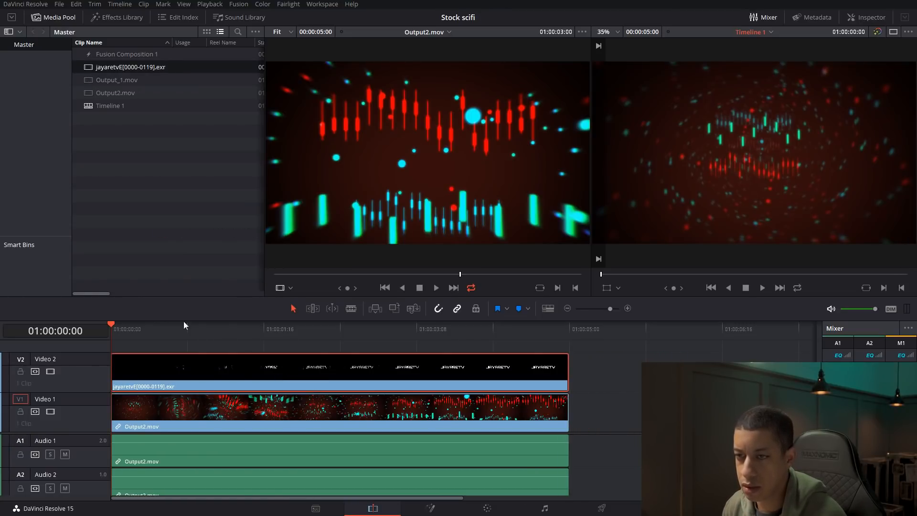
- Play Timeline 1 from the start to review the title over the rendered chart fly-through
key("space")
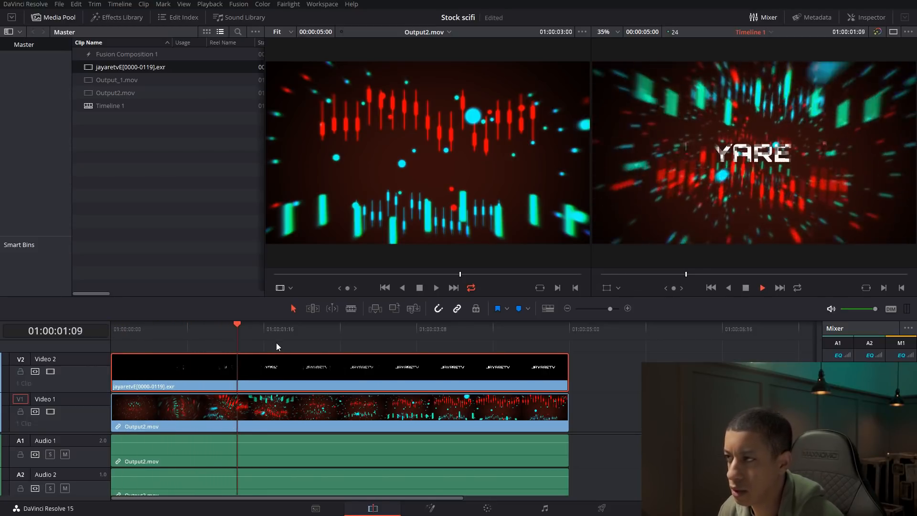
key("space")
key("space")
key("space")
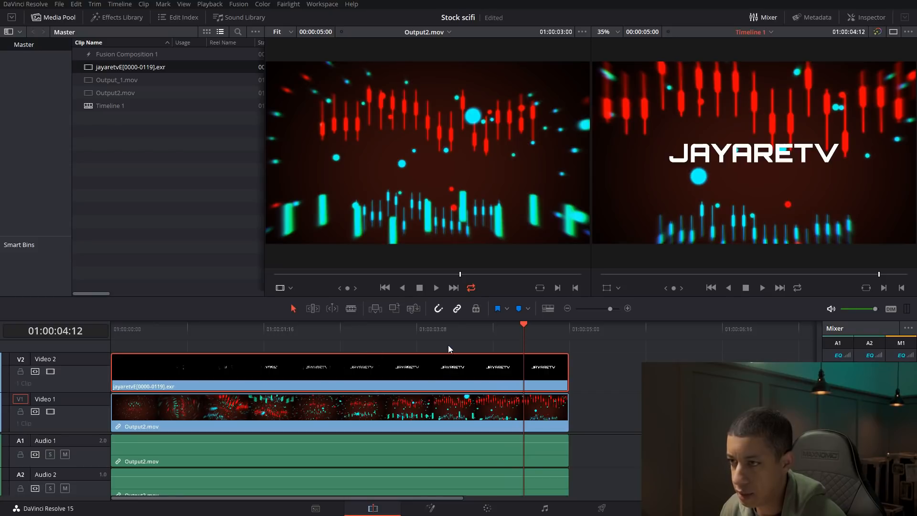
- Replay Timeline 1 from the start and again from its middle section to check the title's timing, stopping at 01:00:04:10
left_click(257, 337)
left_click_drag(158, 339, 79, 333)
key("space")
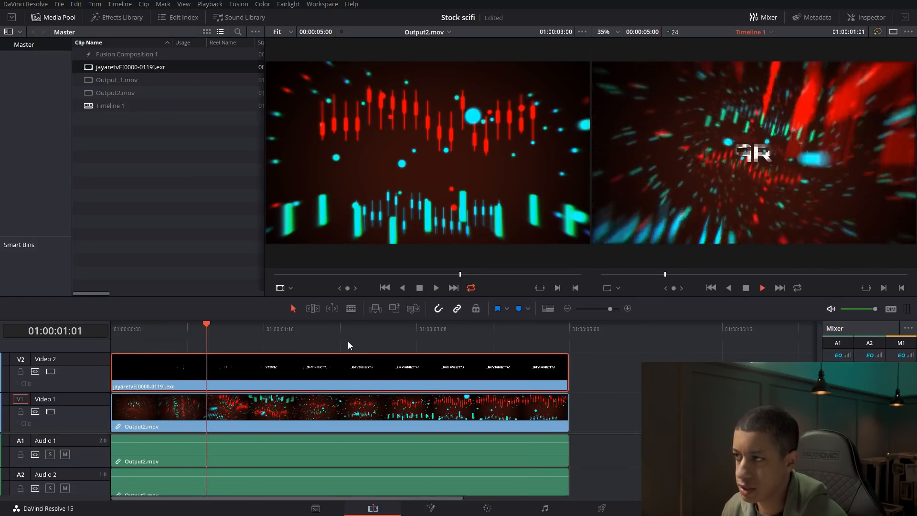
left_click(417, 336)
left_click_drag(420, 337, 320, 331)
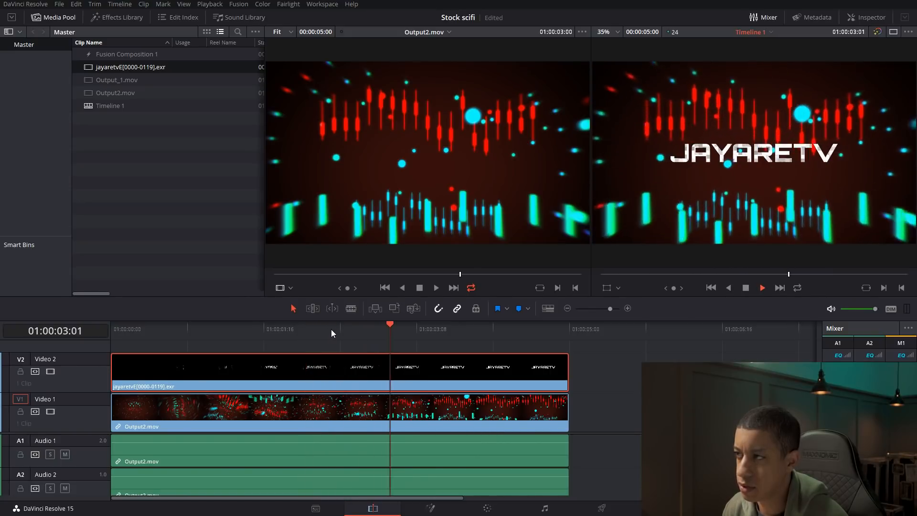
key("space")
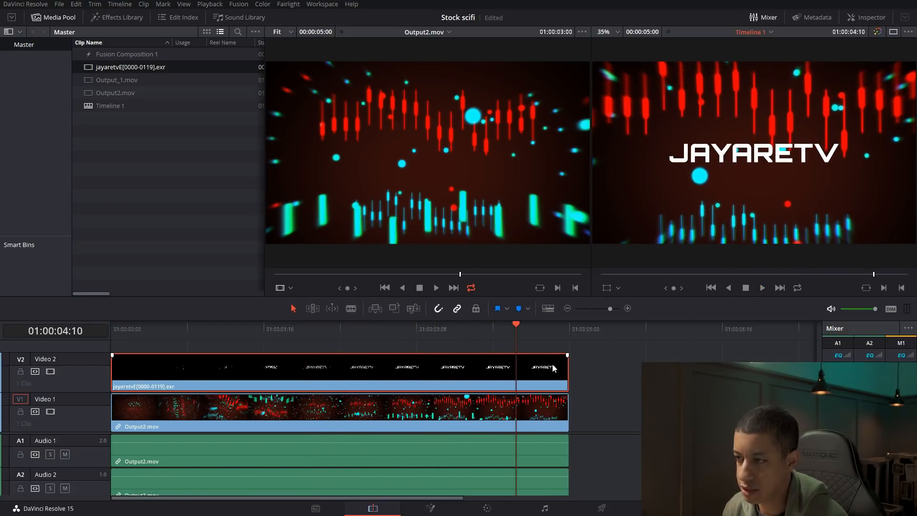
- Trim the end of the Video 2 title clip to 01:00:04:10 and move the clip later so it ends together with Output2.mov
left_click(567, 368)
left_click_drag(570, 368, 523, 371)
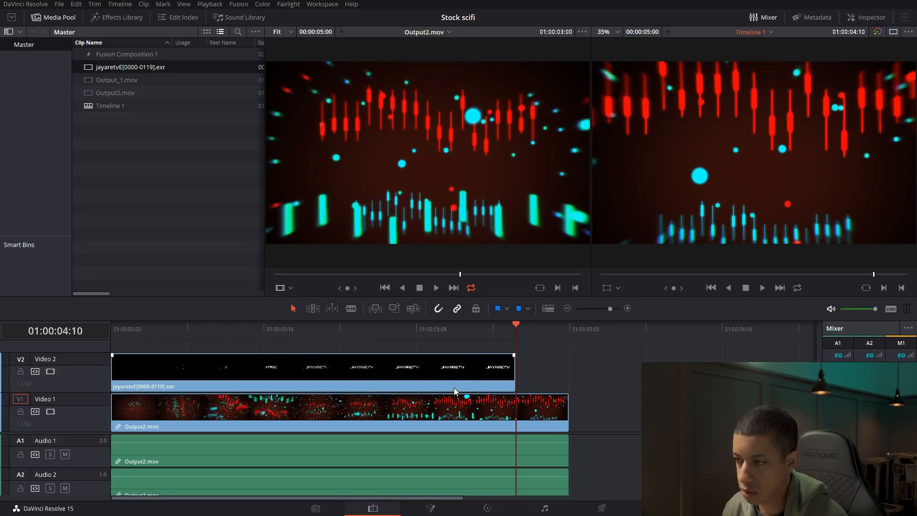
left_click_drag(453, 388, 507, 389)
- Play Timeline 1 from the start with looping on to review the delayed title over the chart fly-through
key("Home")
key("space")
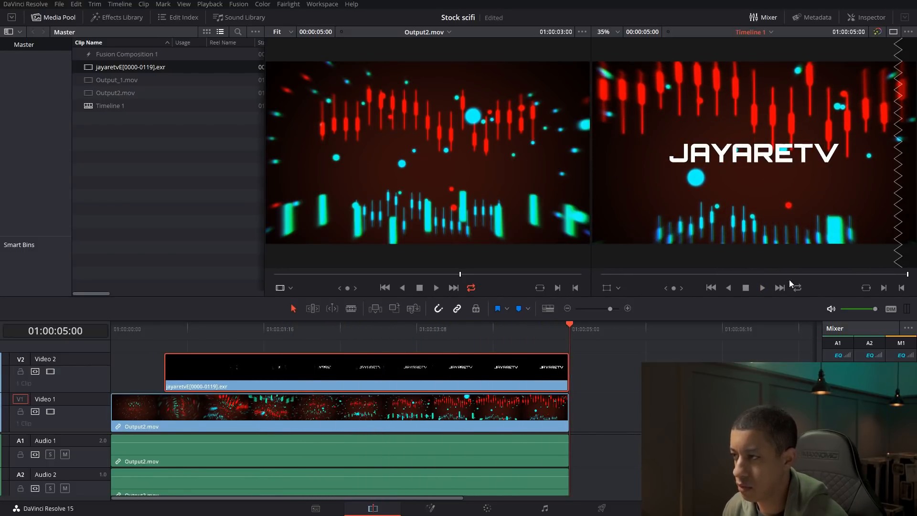
left_click(762, 288)
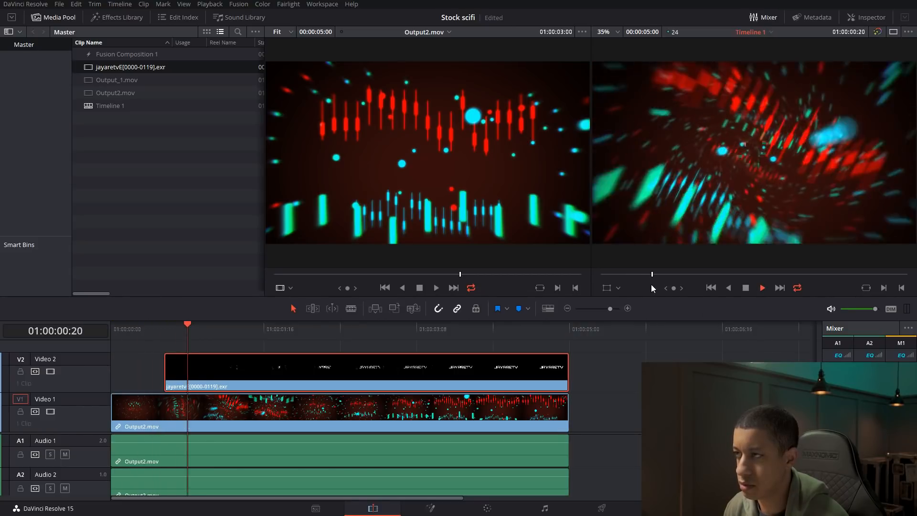